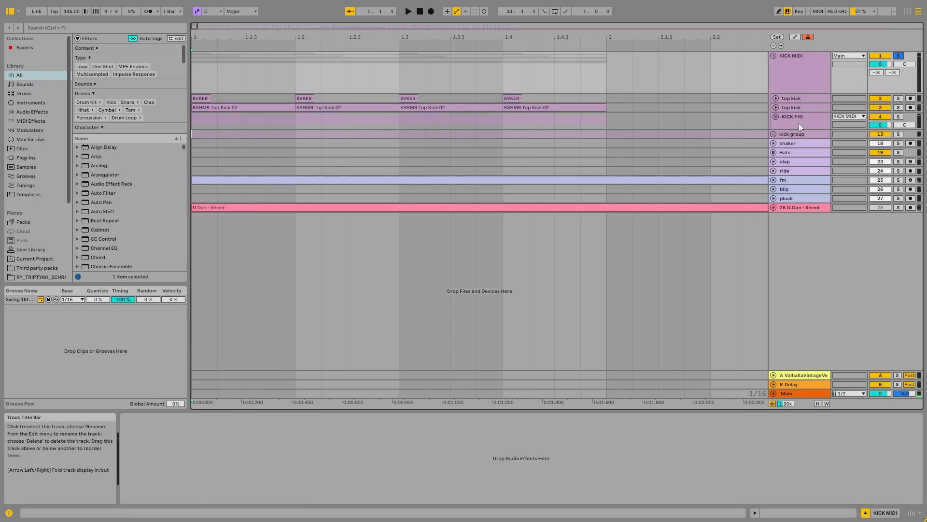
Unfold the KICK F#0 group and deactivate all the effects in its device chain.
left_click(811, 74)
left_click(802, 127)
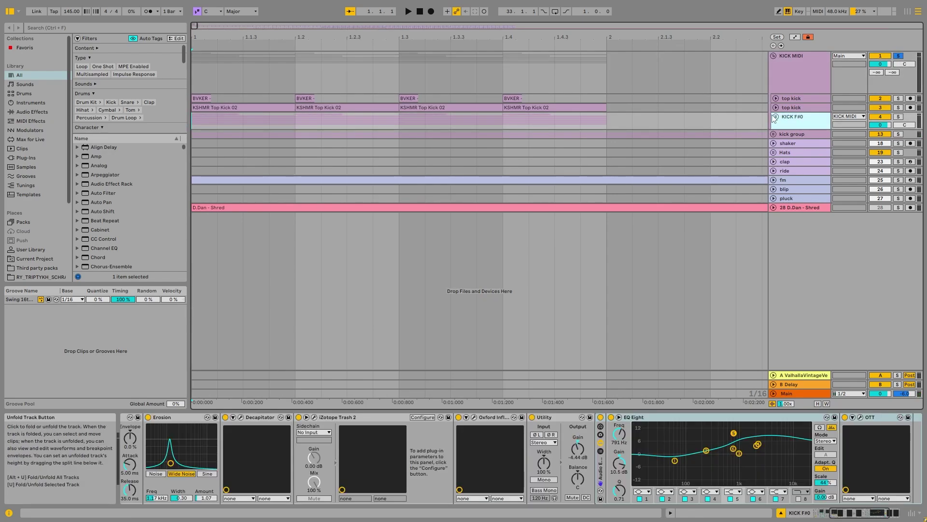
key("Right")
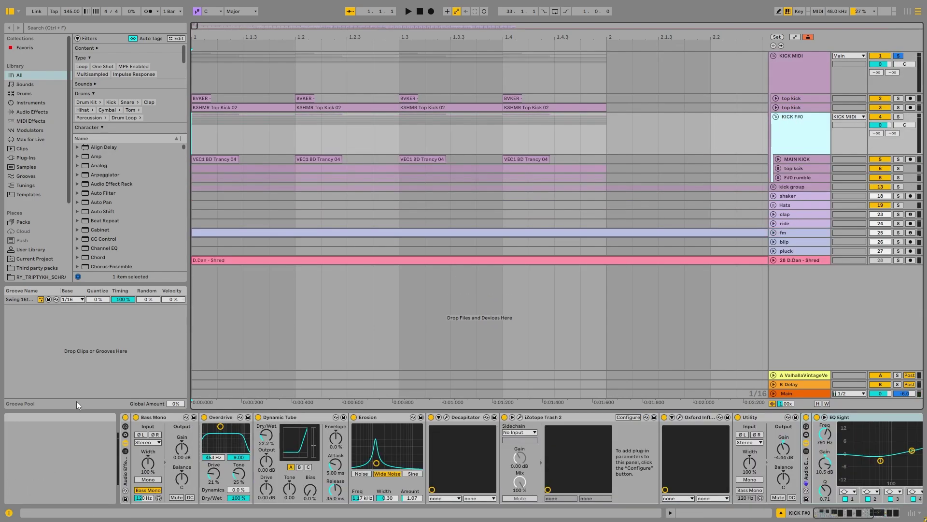
left_click(125, 417)
left_click(802, 139)
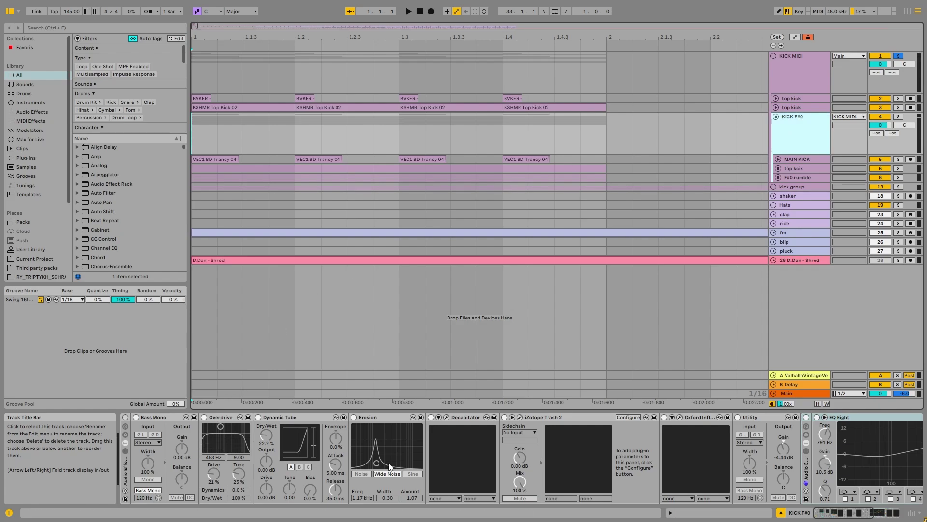
Unfold the MAIN KICK track inside KICK F#0 and bypass both of its EQ Eight devices.
left_click(812, 161)
left_click(807, 168)
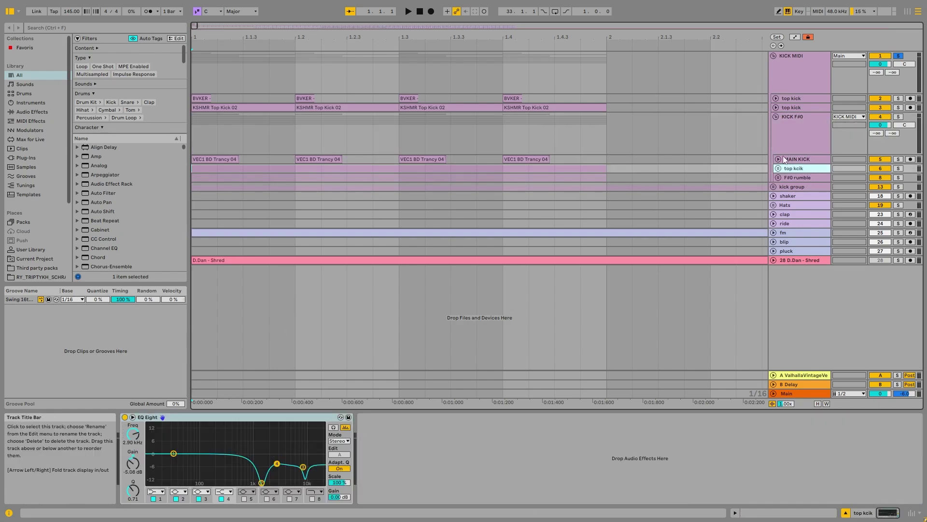
left_click(779, 159)
left_click(798, 165)
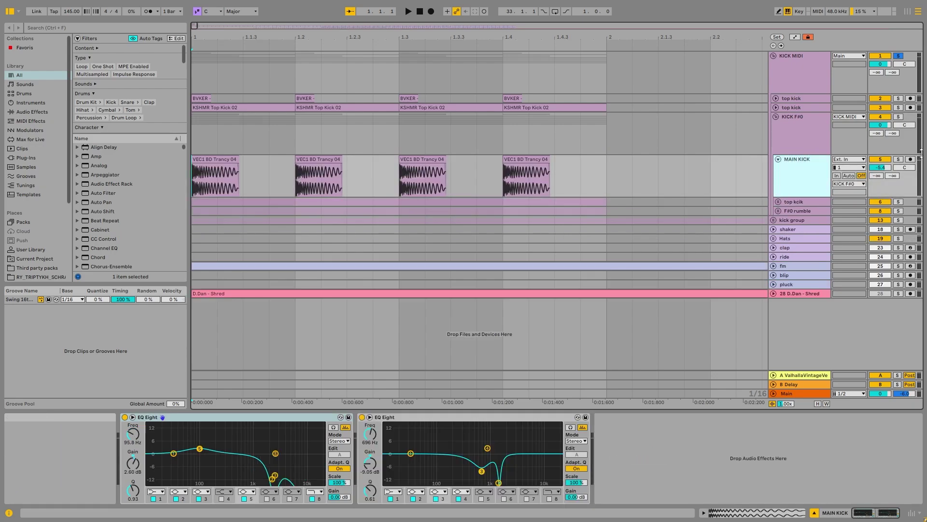
left_click(362, 417)
left_click(125, 417)
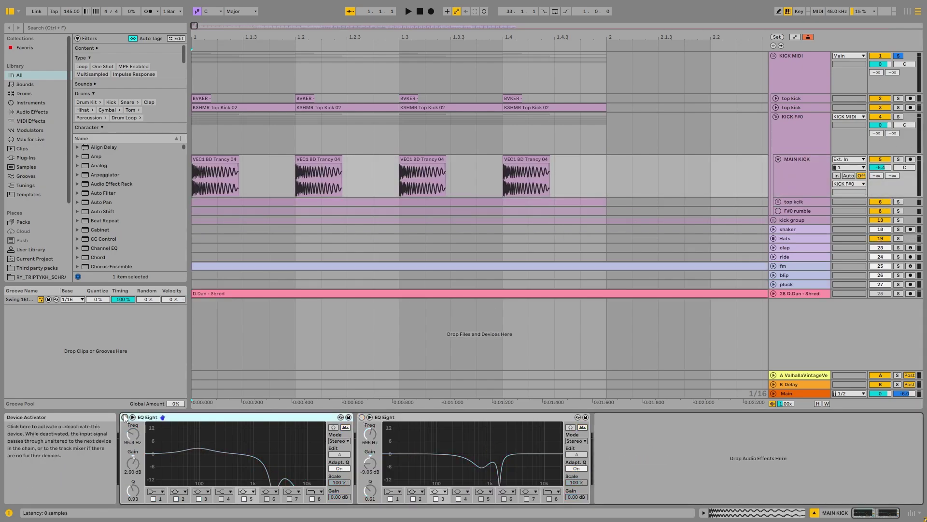
Solo MAIN KICK, loop its four kick clips across the first bar and play them without EQ.
left_click(898, 159)
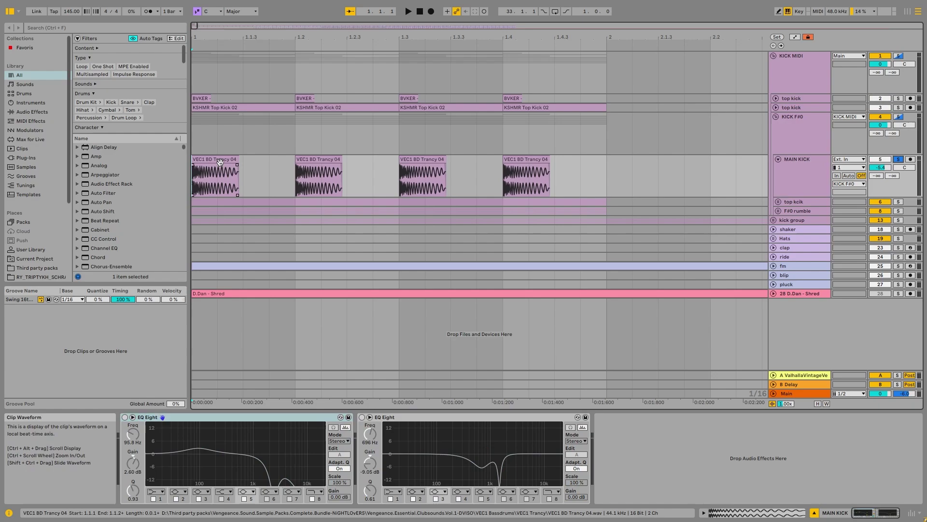
left_click_drag(194, 177, 605, 168)
key("ctrl+l")
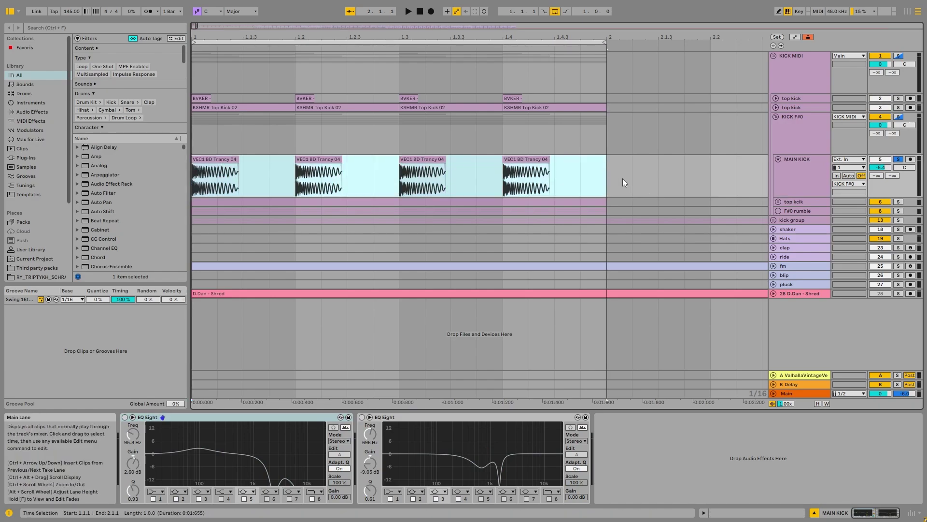
key("space")
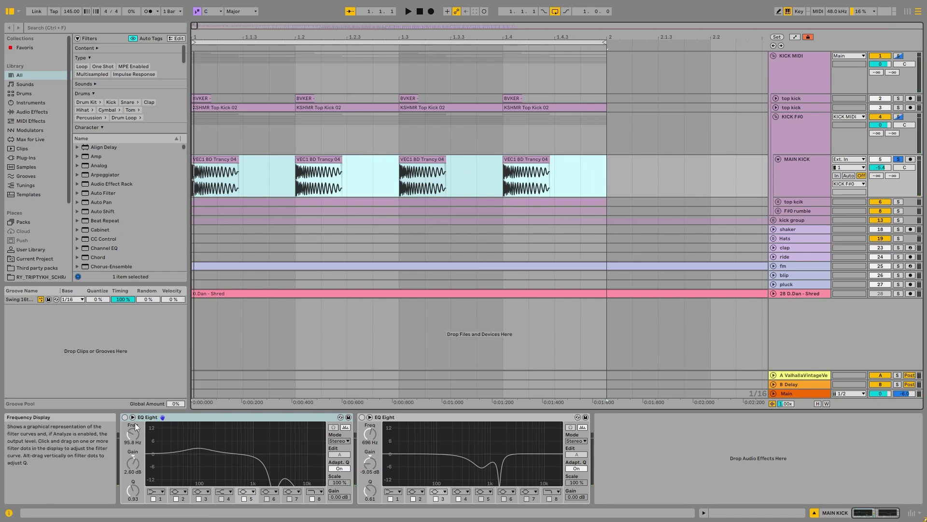
Reactivate MAIN KICK's two EQ Eight devices one after the other, playing the loop to hear each change.
left_click(124, 417)
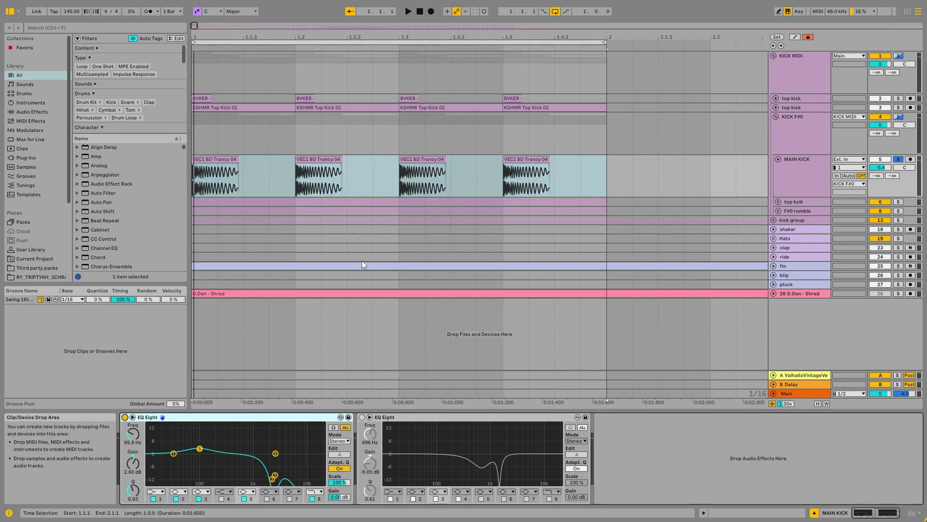
key("space")
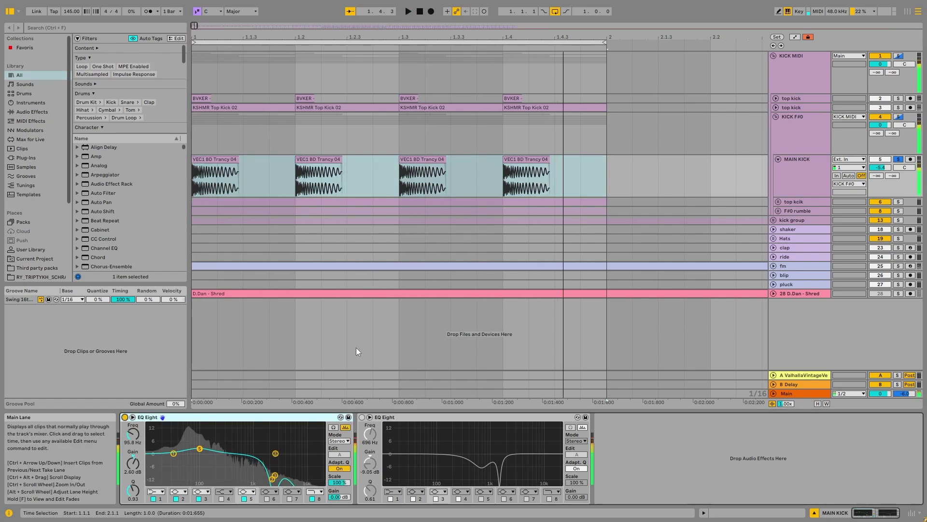
left_click(362, 418)
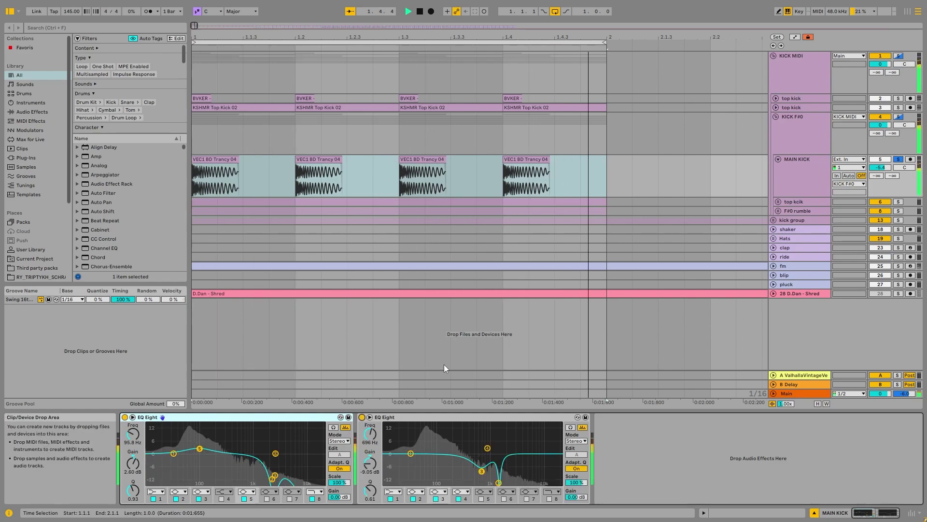
key("space")
left_click(504, 421)
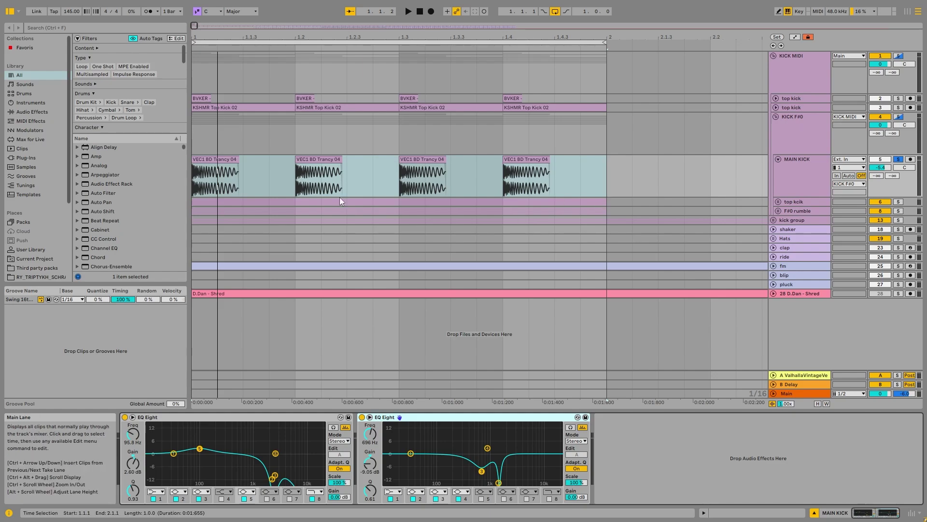
key("space")
key("space")
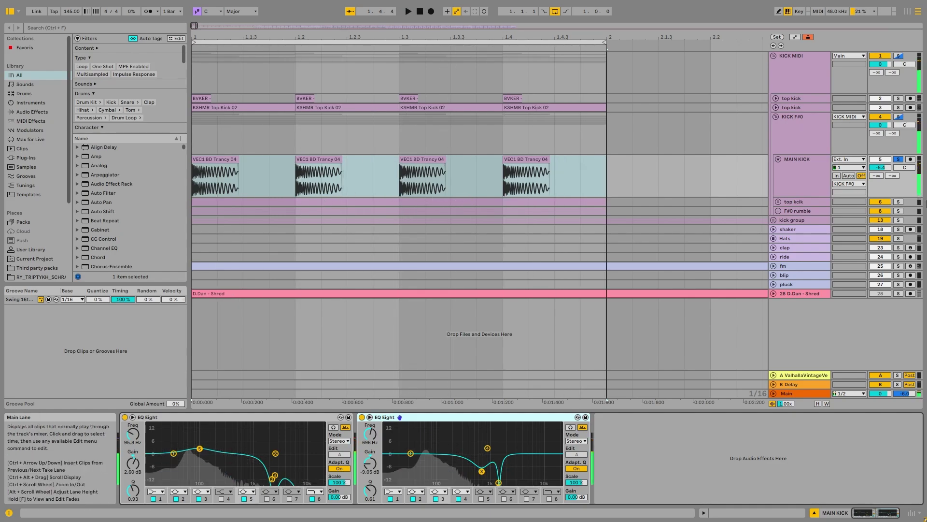
Solo the top kcik group together with MAIN KICK, and unfold the group and its KSHMR Top Kick 02 track.
left_click(795, 137)
left_click(800, 175)
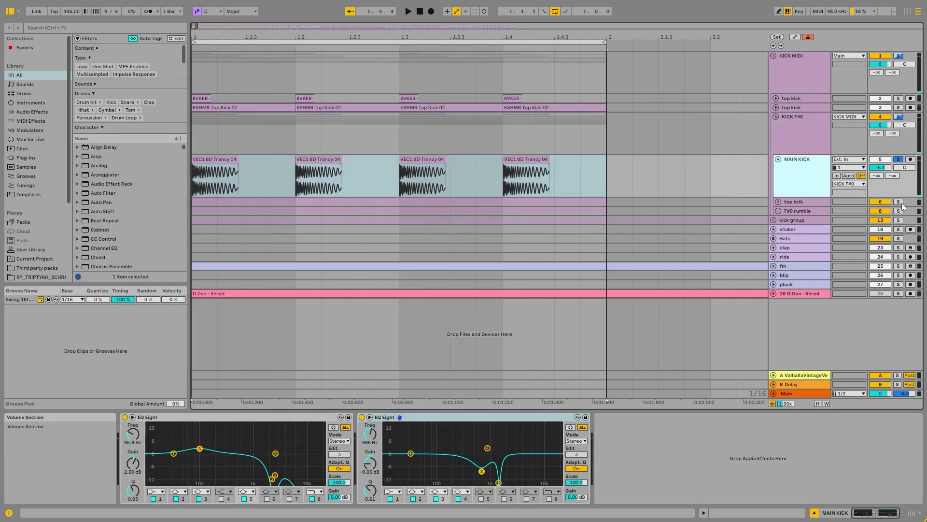
left_click(899, 202)
left_click(898, 159, "ctrl")
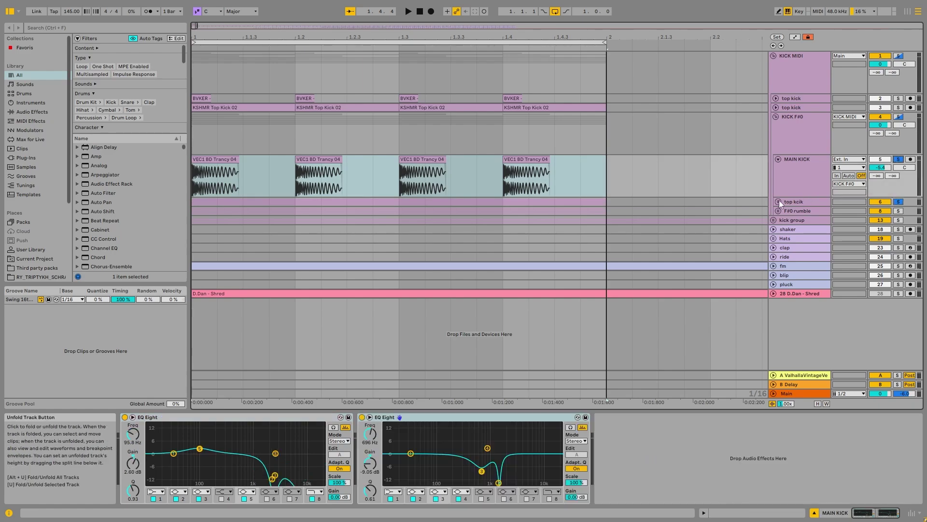
left_click(778, 201)
left_click(786, 204)
left_click(630, 241)
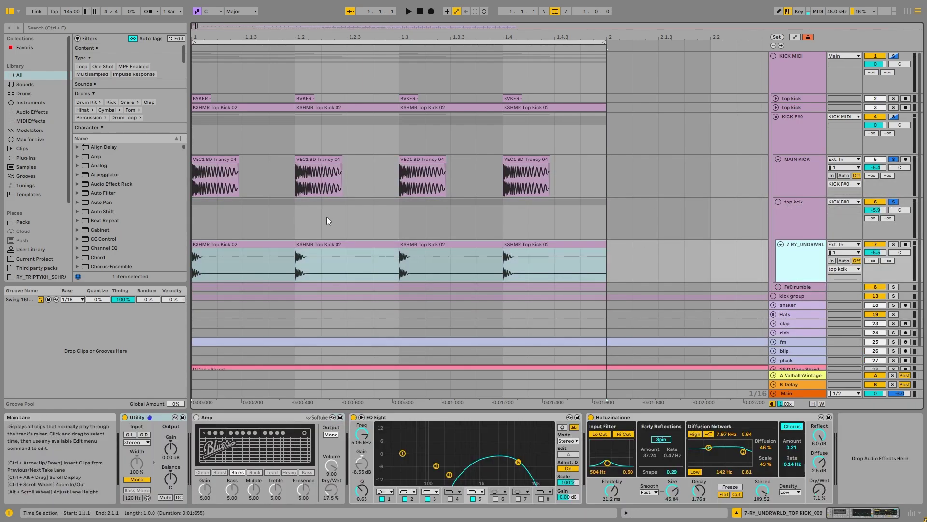
Audition the top kick layer with the main kick and examine its Utility, EQ Eight and Halluzinatione devices.
key("space")
key("space")
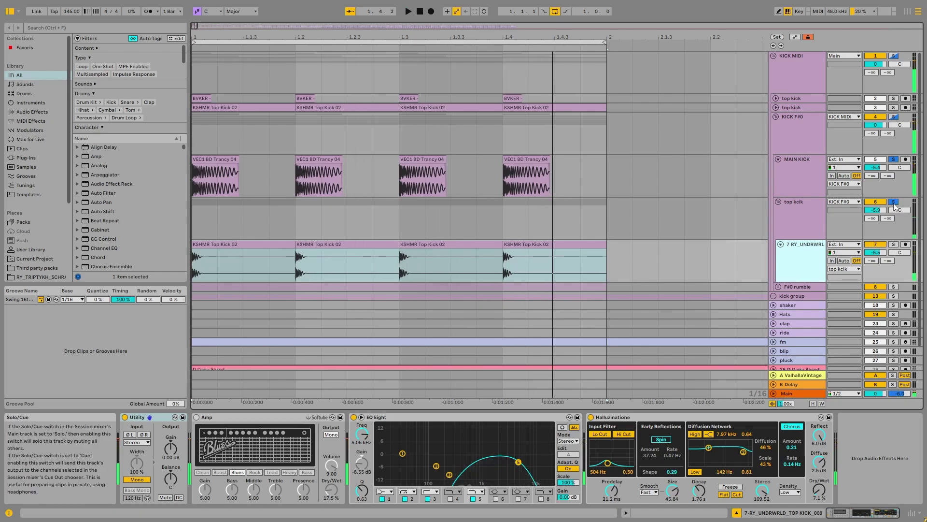
left_click(786, 265)
key("space")
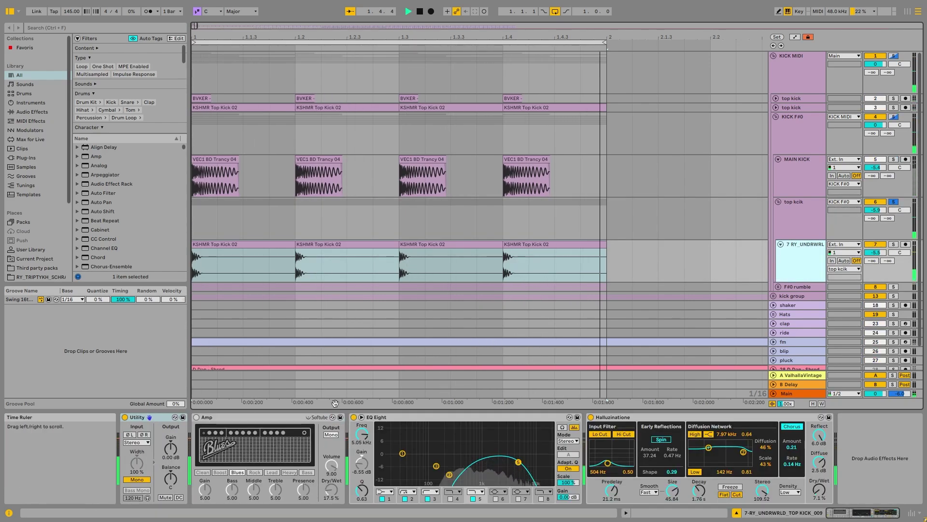
left_click(626, 416)
key("space")
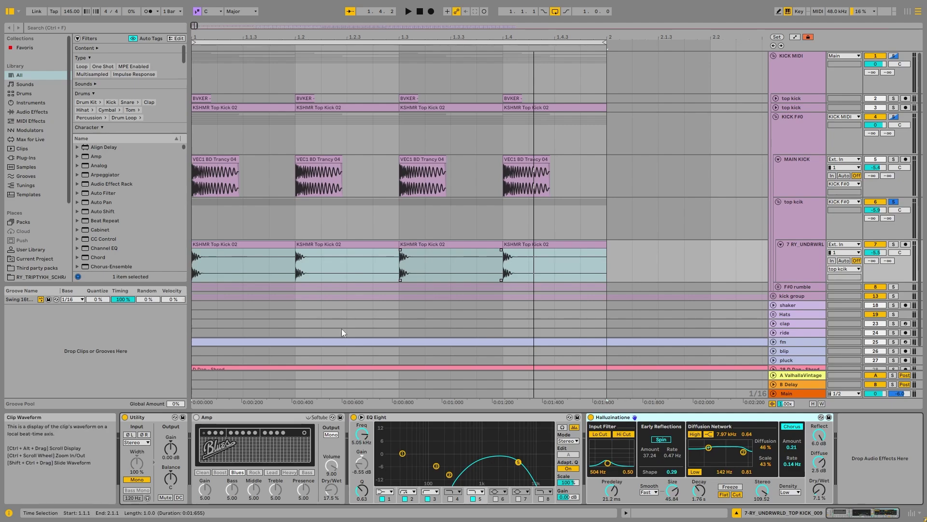
left_click(138, 417)
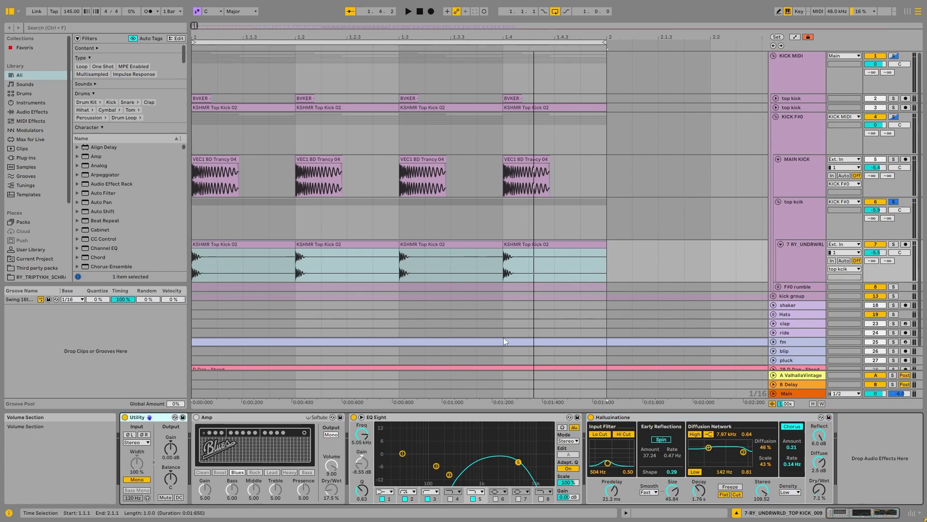
Fold the top kcik group, unfold and solo only the F#0 rumble group, and look at its tom tracks.
left_click(778, 202)
left_click(792, 177)
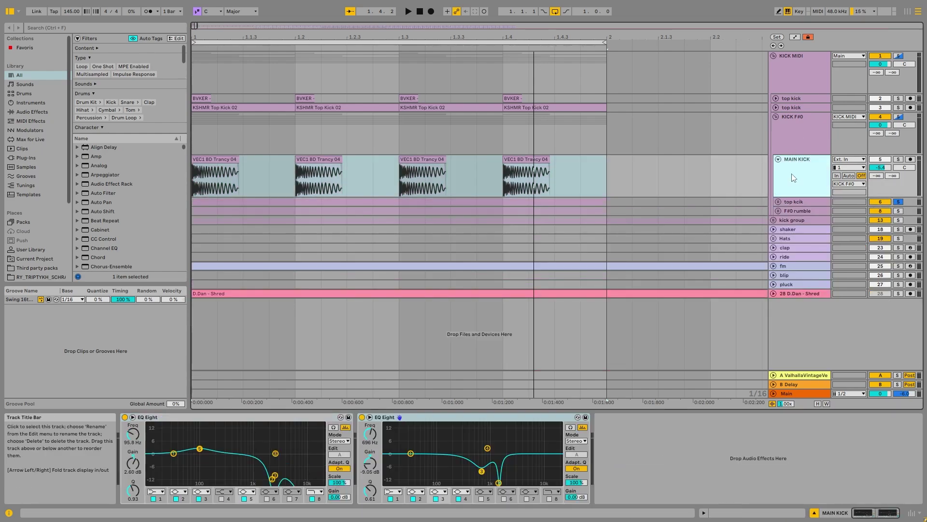
left_click(812, 210)
left_click(778, 211)
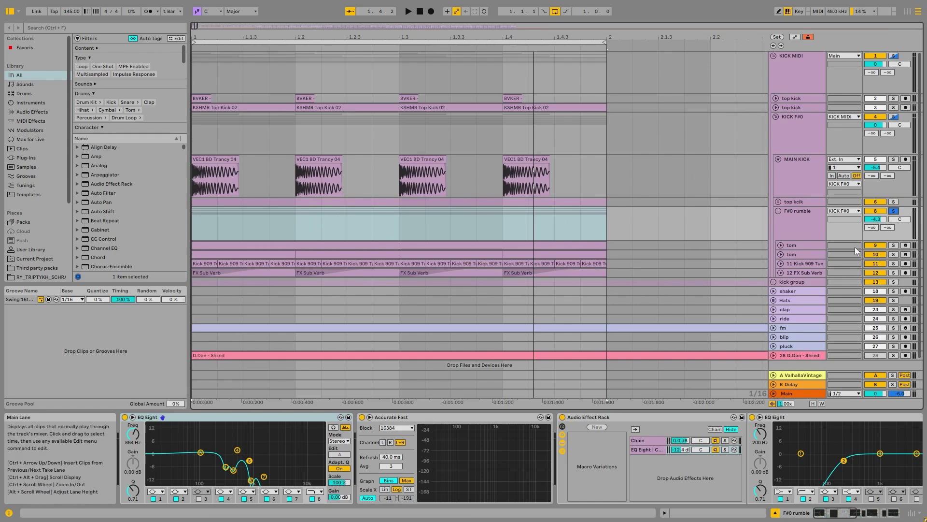
left_click(807, 245)
left_click(801, 255)
Deactivate every effect in the F#0 rumble group's device chain, through Kickstart 2 and the final EQ Eight.
left_click(797, 224)
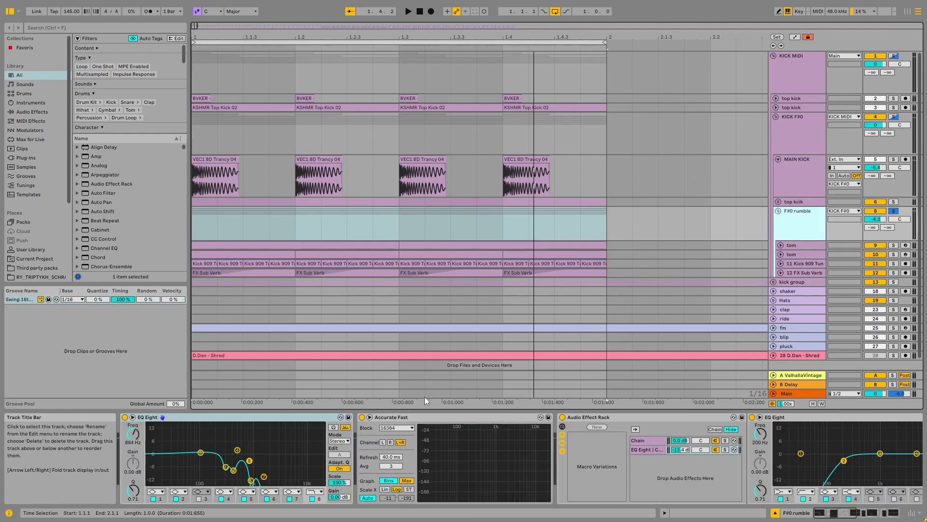
left_click(125, 416)
left_click(362, 416)
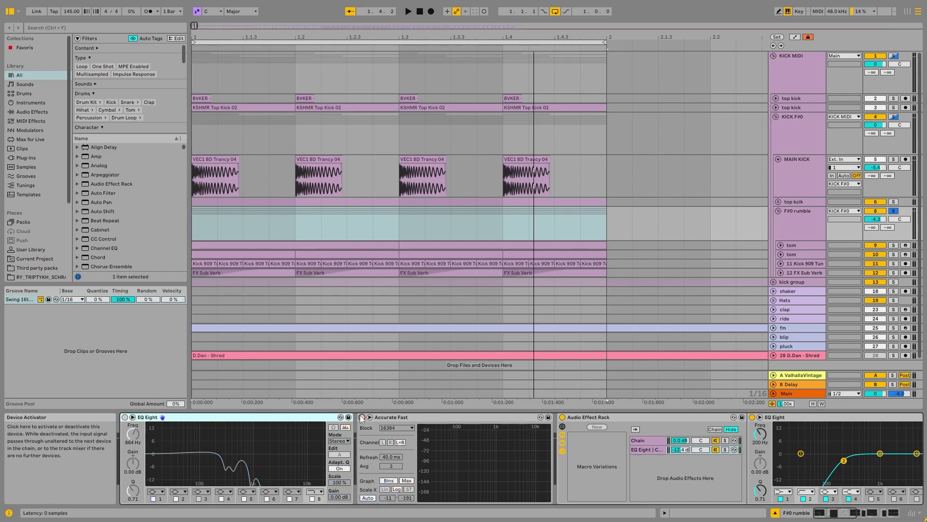
left_click(562, 416)
left_click_drag(853, 512, 910, 516)
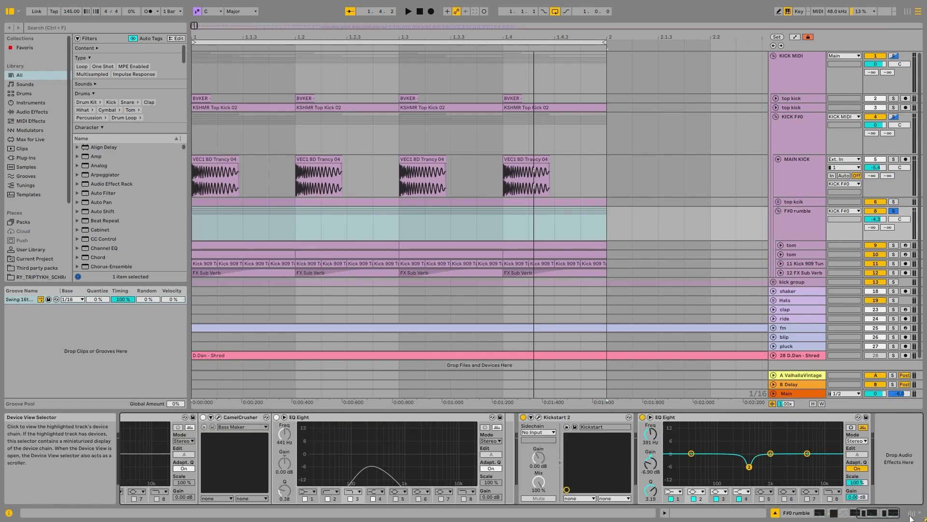
left_click(523, 417)
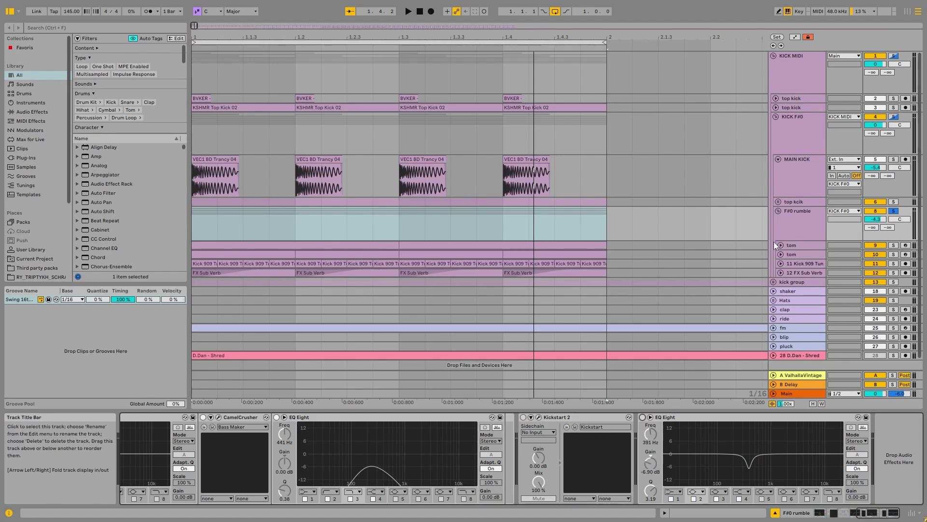
Unfold and solo the FX Sub Verb track in the F#0 rumble group.
left_click(792, 248)
left_click(796, 256)
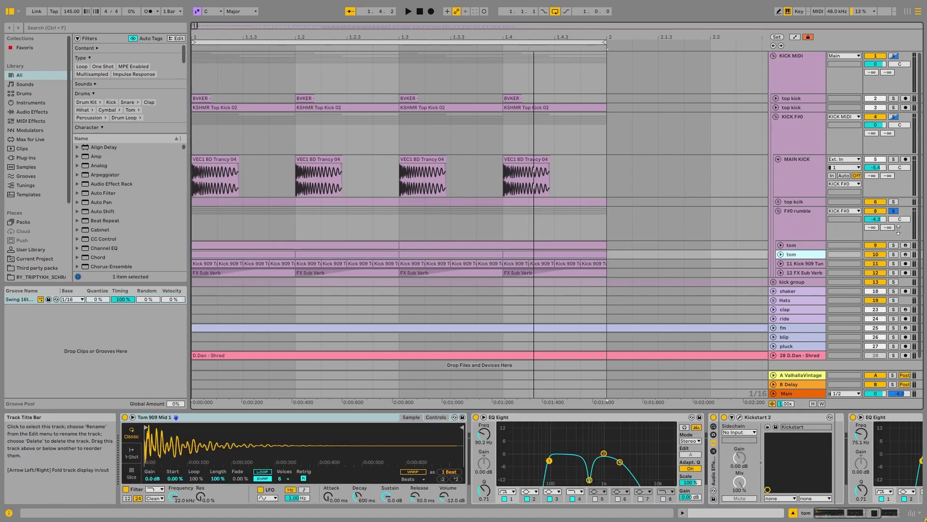
left_click(794, 273)
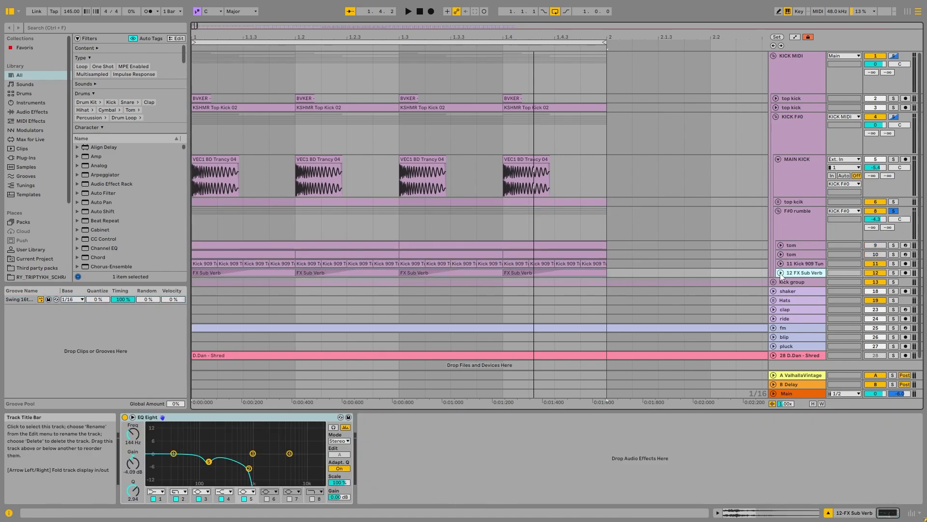
left_click(780, 273)
left_click(893, 272)
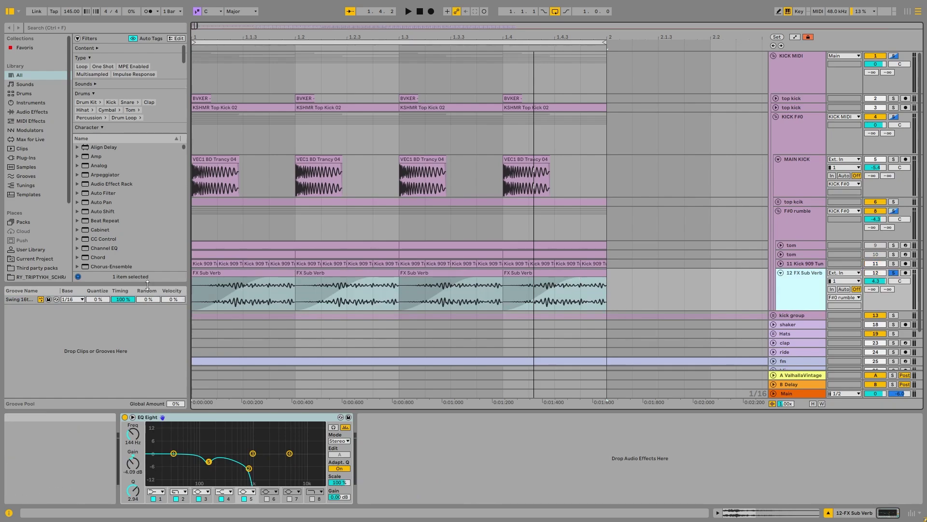
Audition FX Sub Verb from its first clip with EQ Eight bypassed and active, and examine the EQ curve in the enlarged display.
left_click_drag(194, 289, 299, 289)
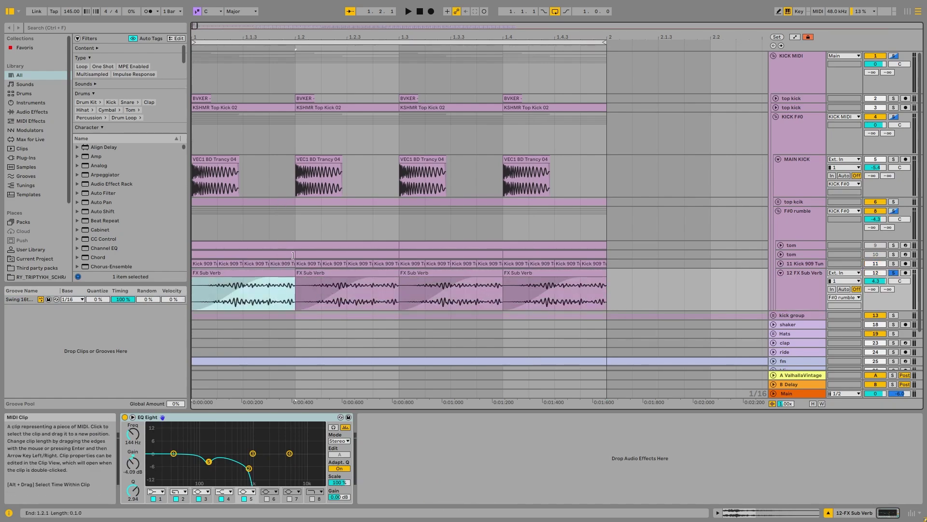
key("space")
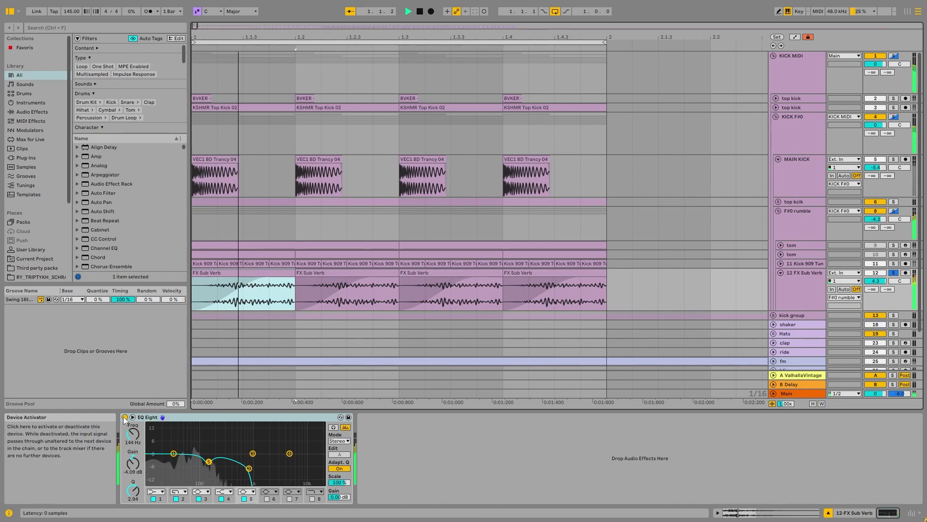
left_click(125, 417)
left_click(124, 417)
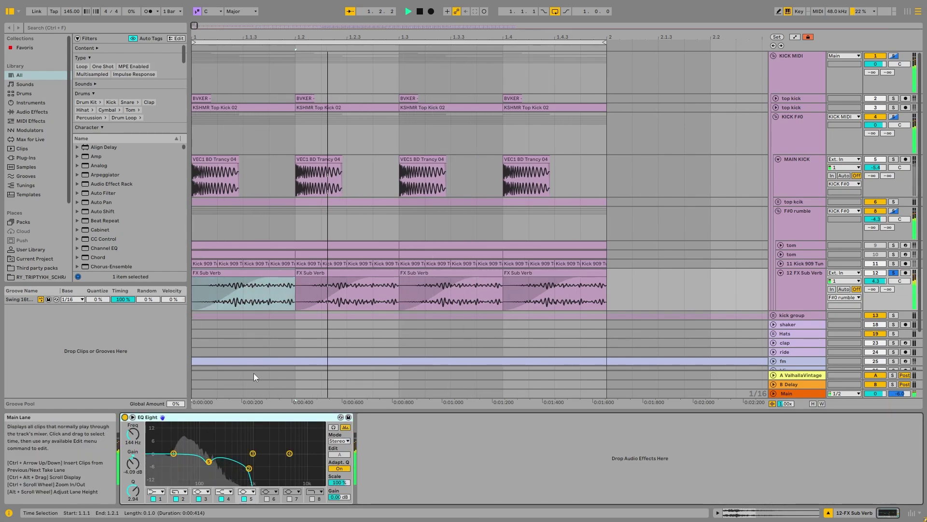
key("space")
left_click(132, 417)
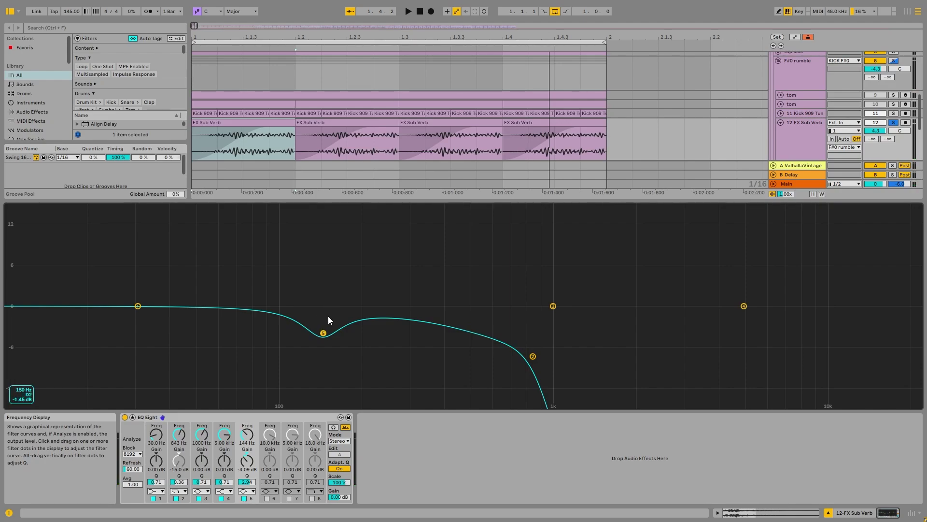
left_click(333, 427)
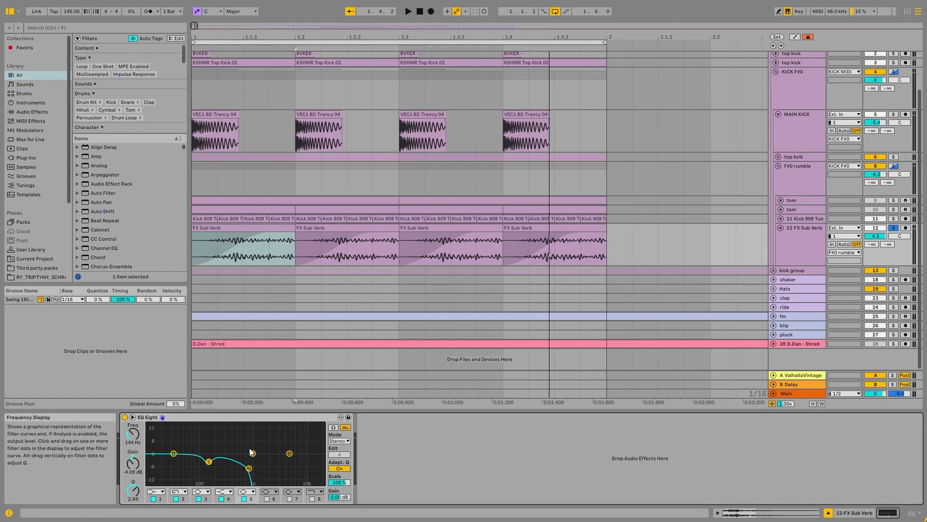
Finish checking FX Sub Verb's enlarged EQ curve, and unfold and solo the 11 Kick 909 Tune11 track.
left_click(333, 427)
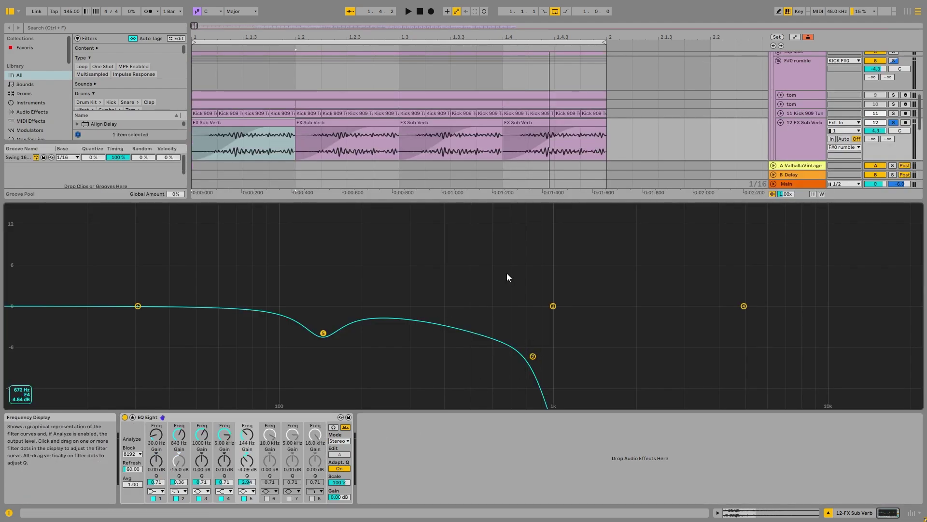
left_click(333, 427)
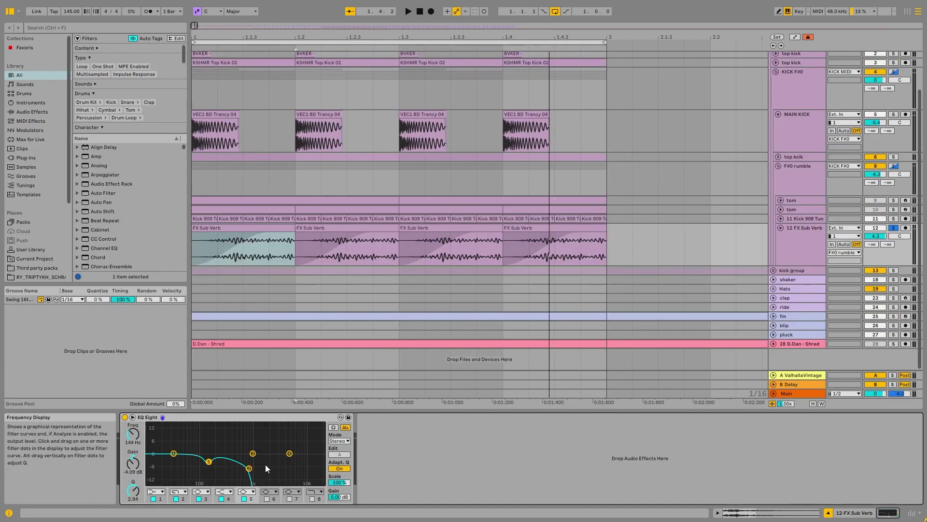
left_click(781, 219)
left_click(893, 218)
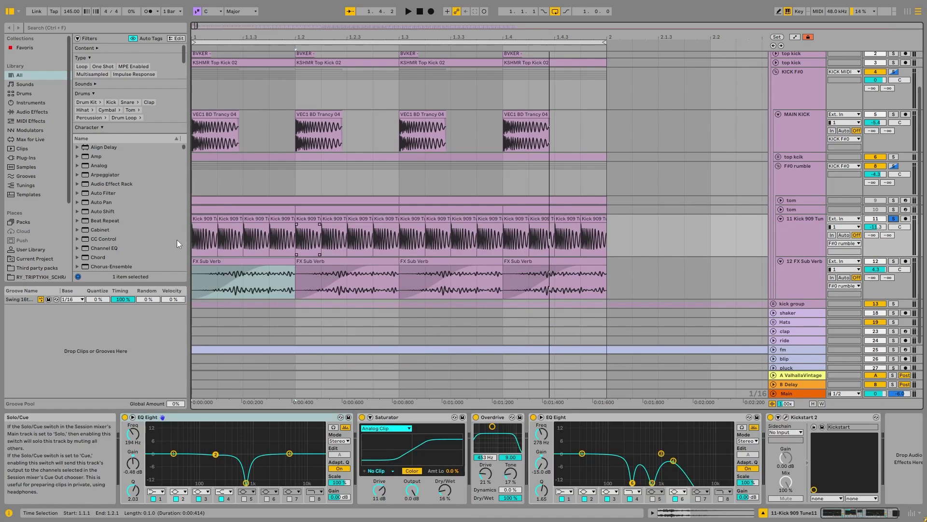
Audition the soloed Kick 909 Tune11 track from its first clip.
left_click(200, 229)
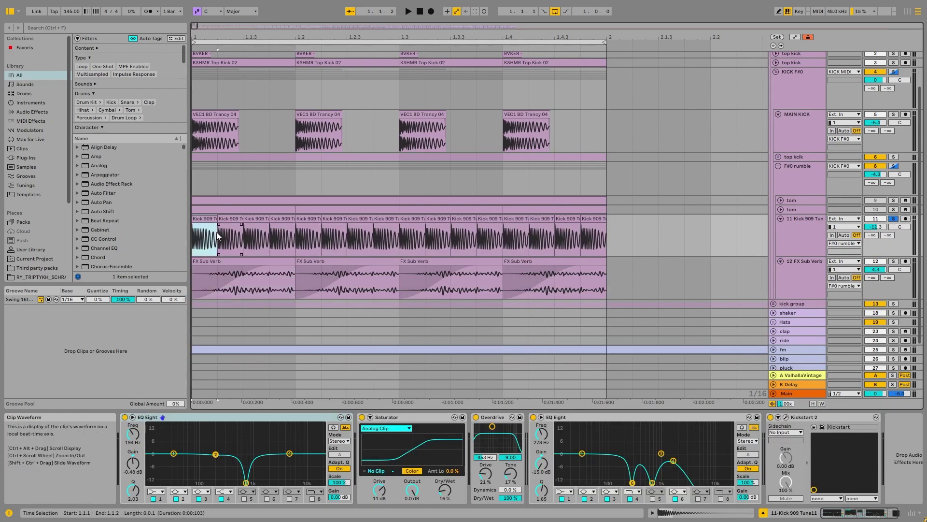
scroll(217, 237, "up", 3)
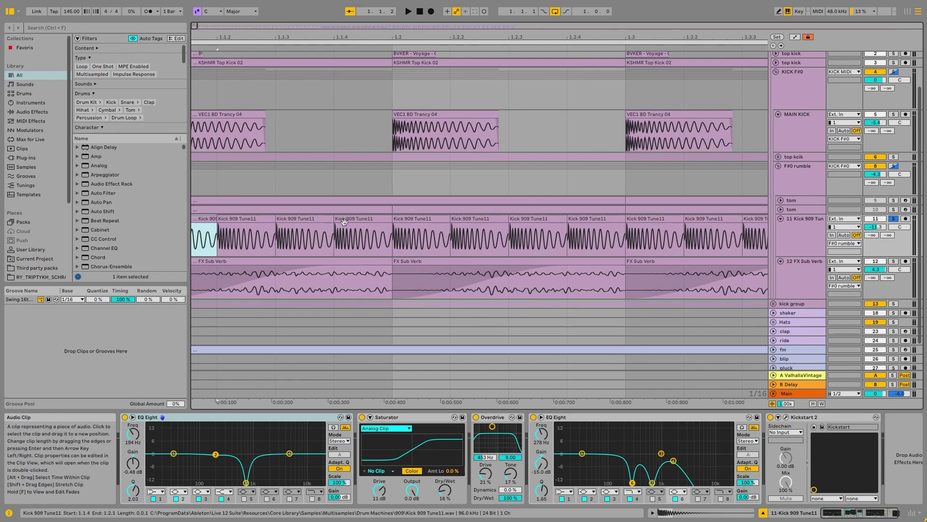
key("space")
scroll(353, 225, "down", 3)
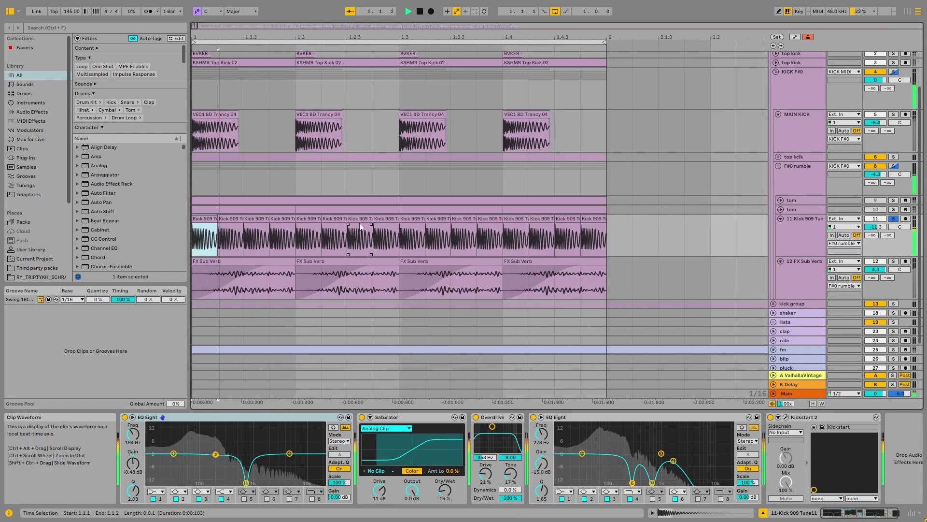
key("space")
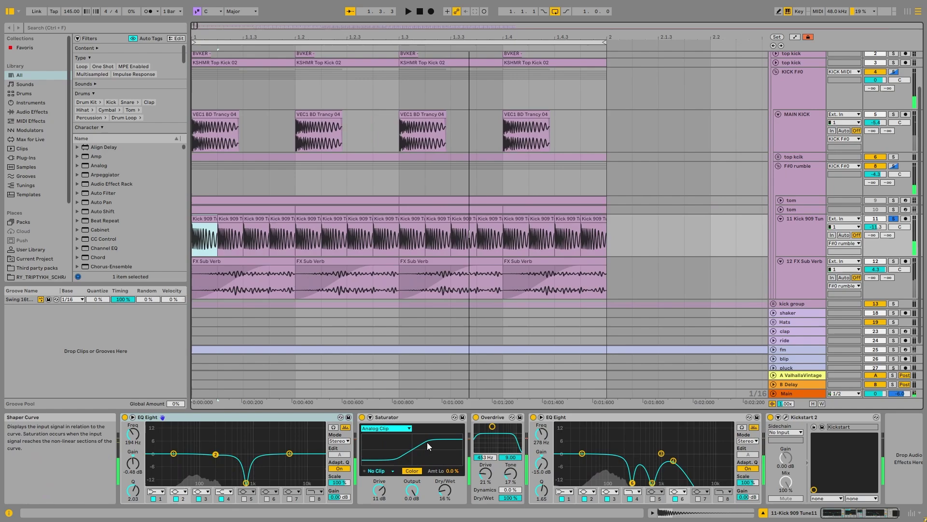
Look through the Saturator and Overdrive on Kick 909 Tune11, and audition the track with the second EQ Eight bypassed and active.
left_click(440, 421)
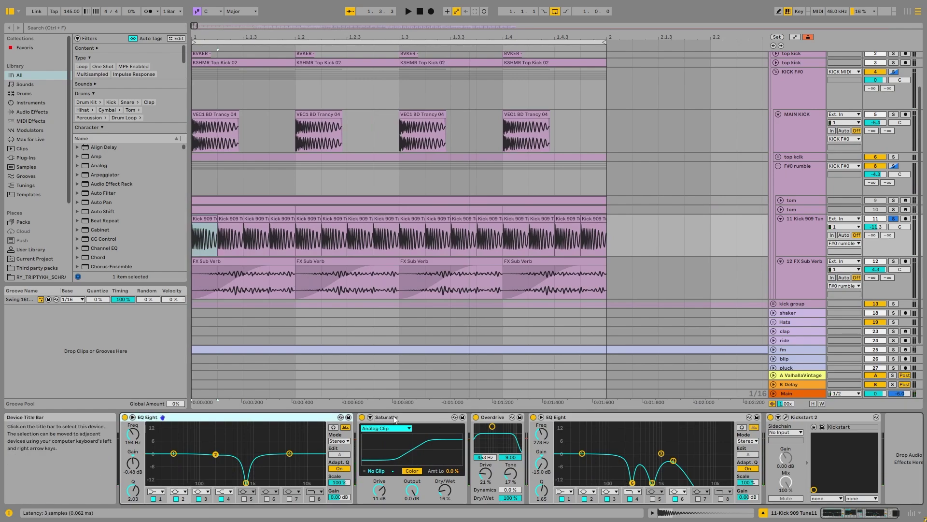
left_click(504, 422)
left_click(291, 272)
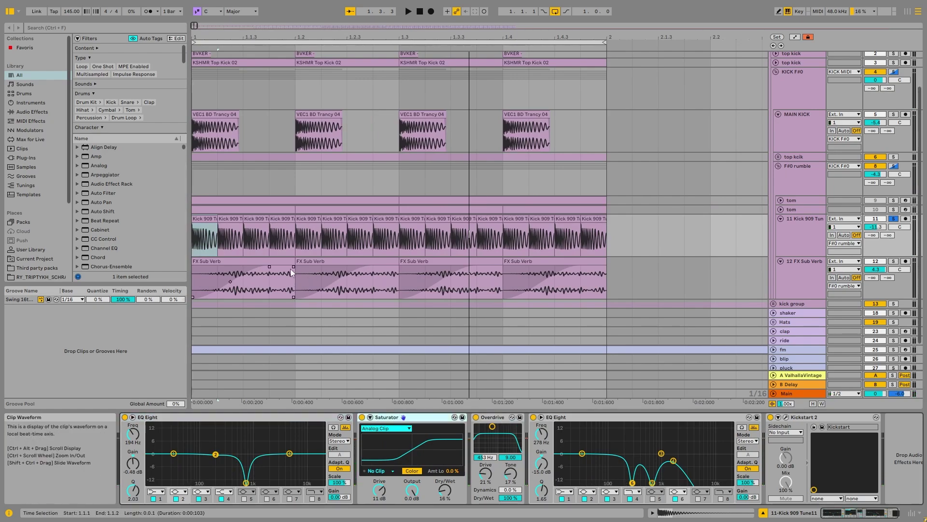
left_click(580, 418)
key("space")
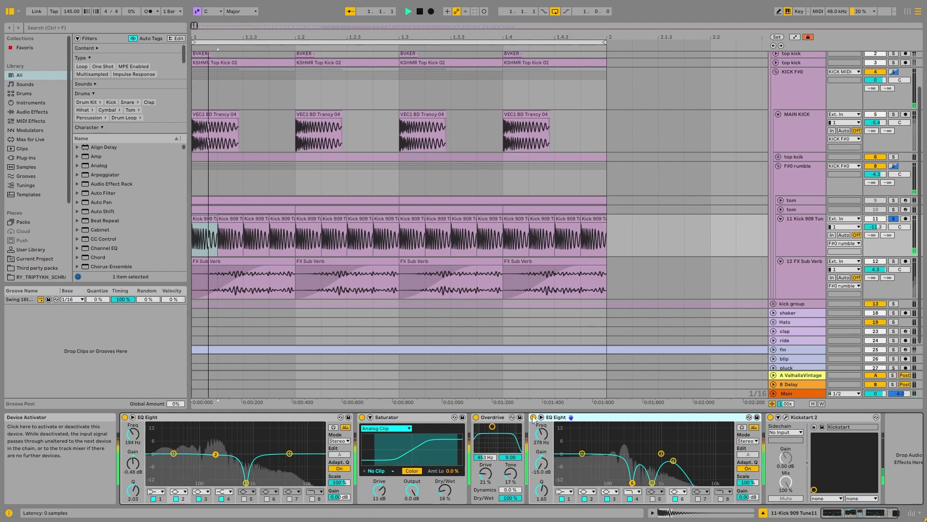
left_click(533, 417)
left_click(533, 417)
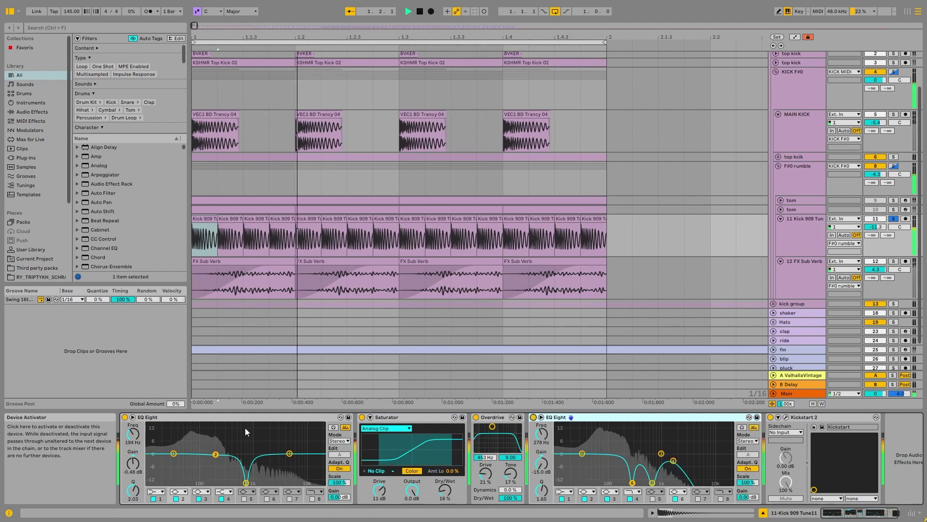
key("space")
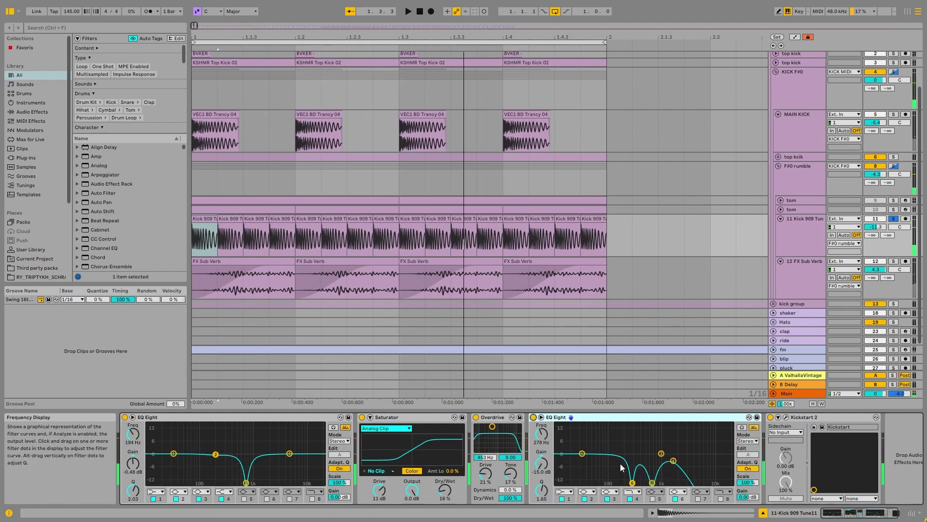
Examine the curves of the second and first EQ Eight on Kick 909 Tune11 in the enlarged display.
left_click(541, 417)
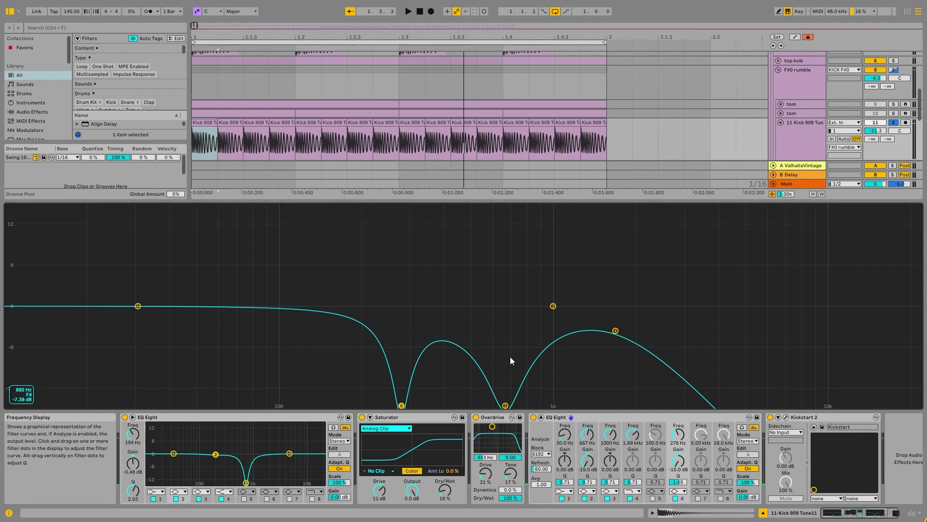
left_click(541, 417)
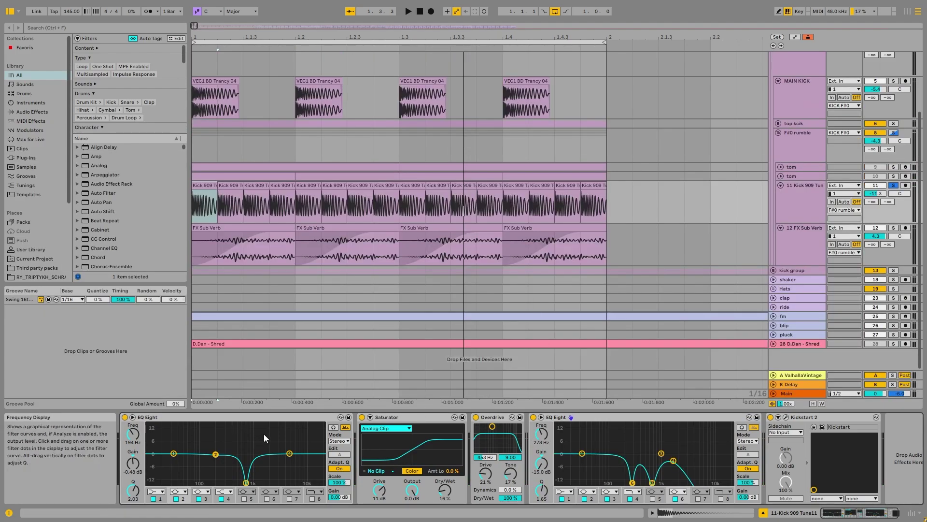
left_click(132, 417)
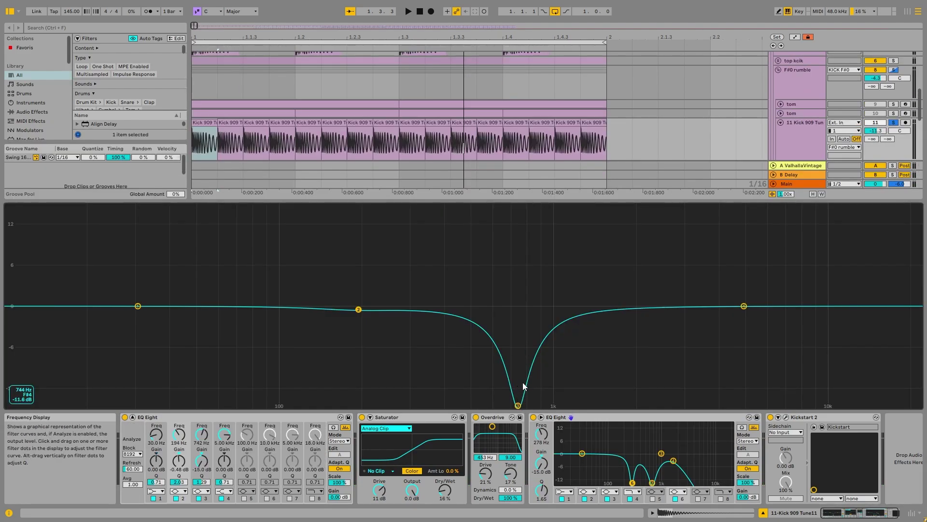
left_click(132, 417)
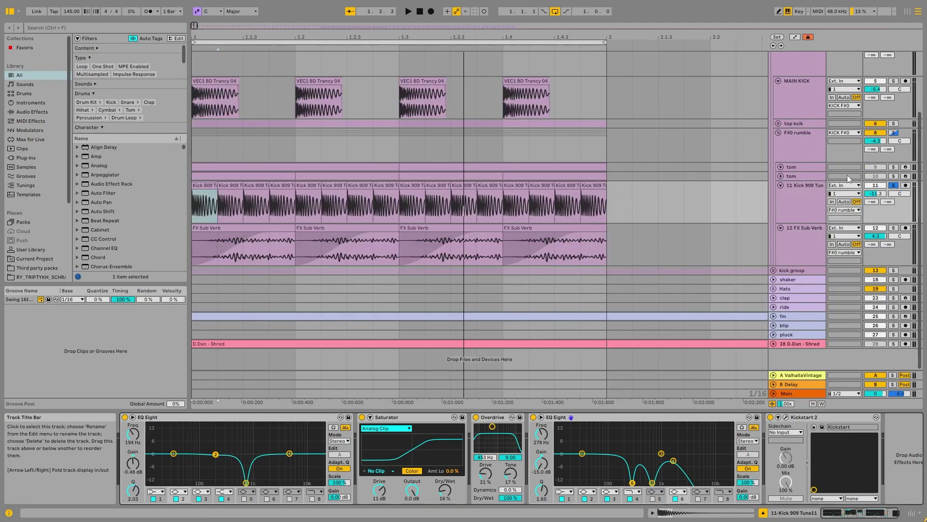
Audition the F#0 rumble group with all its layers soloed together, and check the Kickstart 2 window on Kick 909 Tune11.
key("space")
left_click(894, 133)
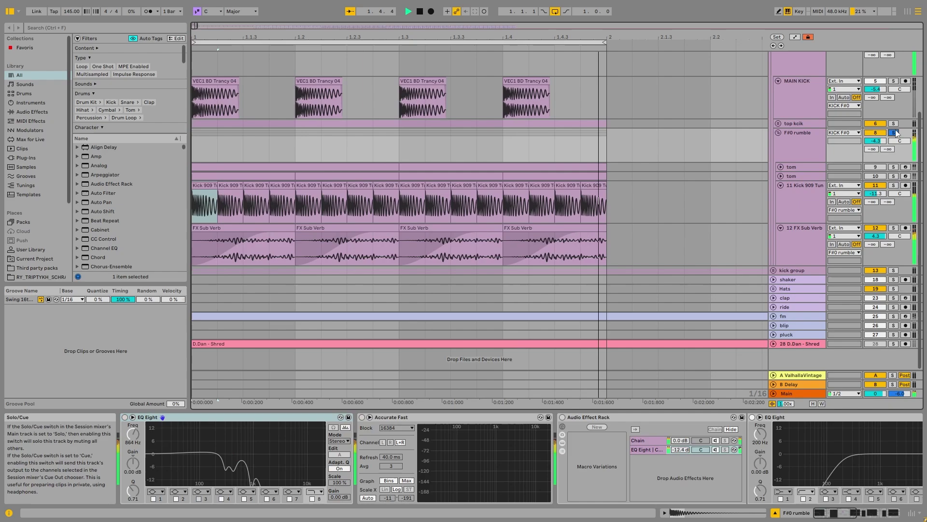
left_click(803, 208)
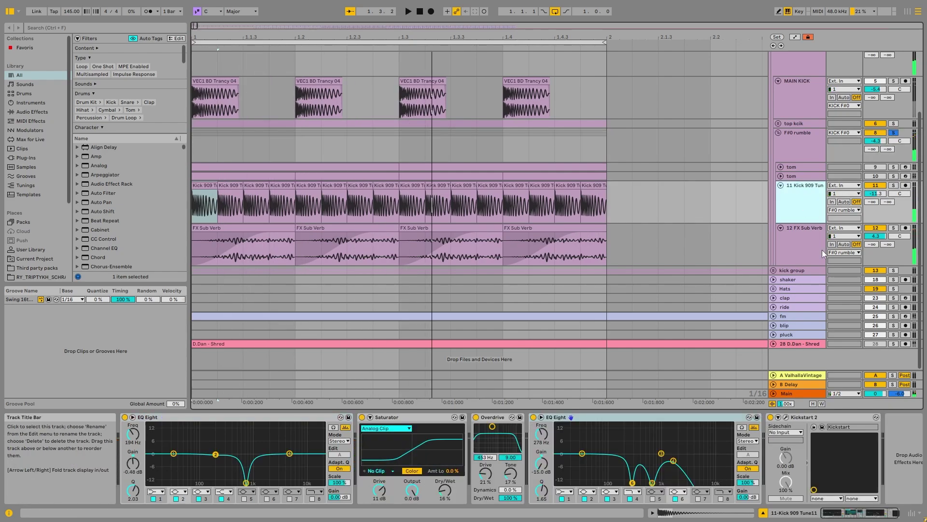
left_click(795, 238)
left_click(778, 190)
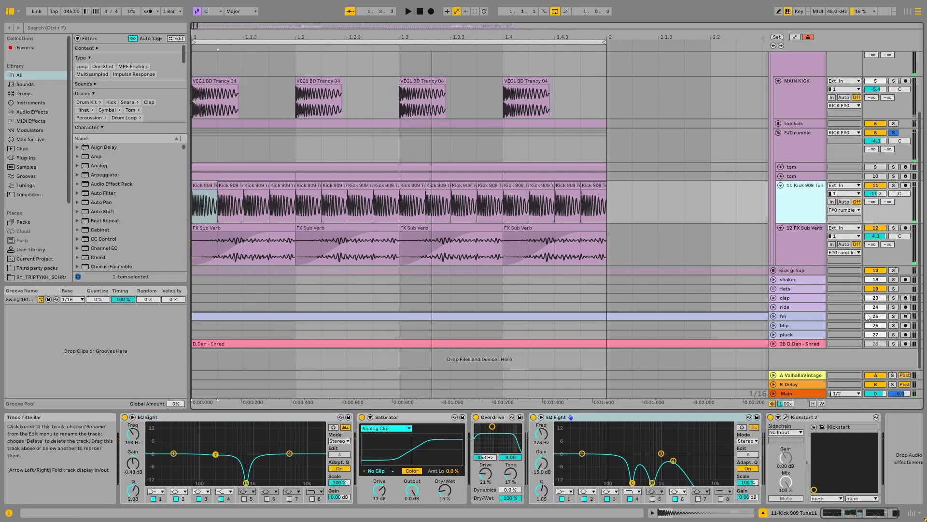
left_click(786, 416)
left_click(786, 417)
Fold Kick 909 Tune11 and FX Sub Verb, unfold both tom tracks, and solo the second tom track.
left_click(781, 185)
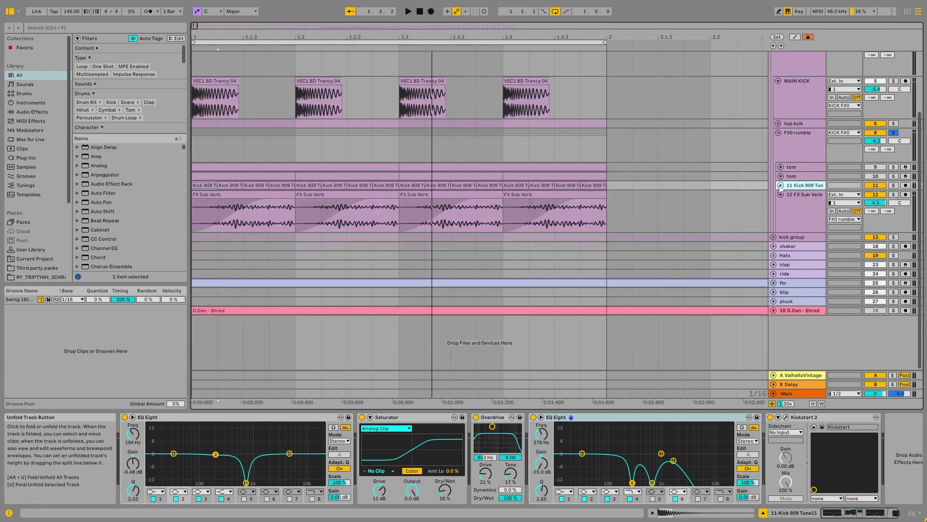
left_click(781, 194)
left_click(780, 176)
left_click(781, 167)
left_click(802, 224)
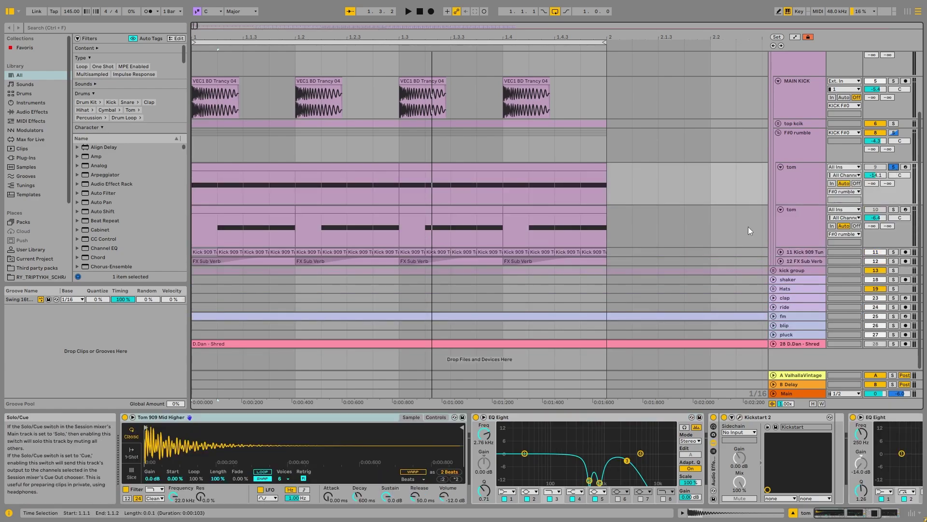
left_click(893, 209)
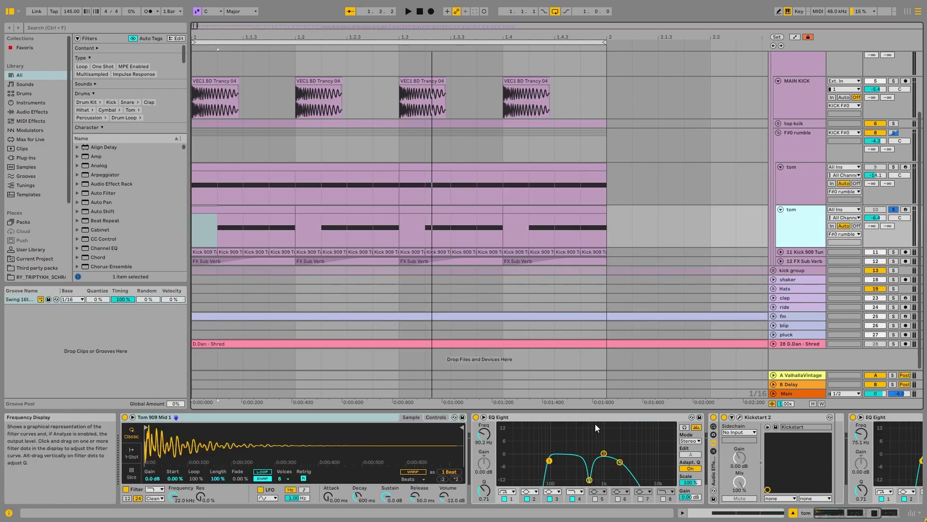
Audition the second tom track with both EQ Eights and the Audio Effect Rack deactivated.
left_click(477, 418)
left_click(718, 418)
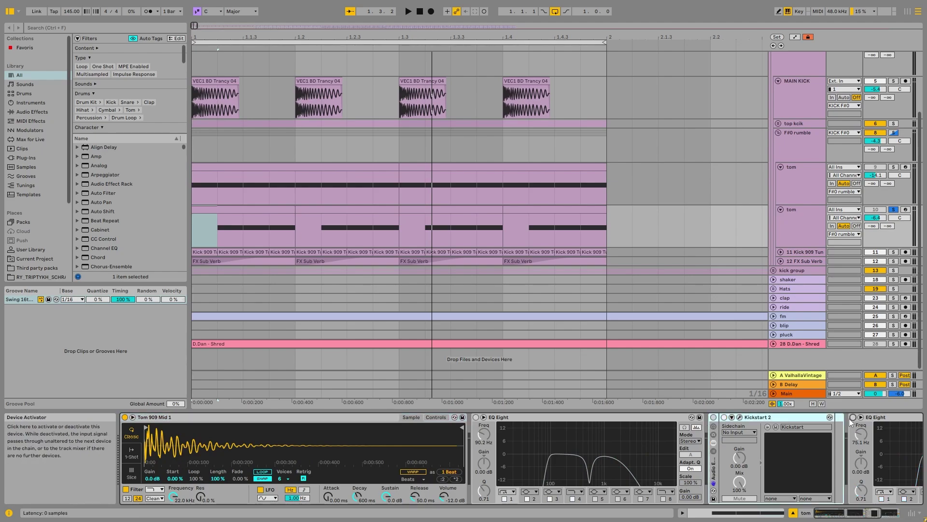
key("space")
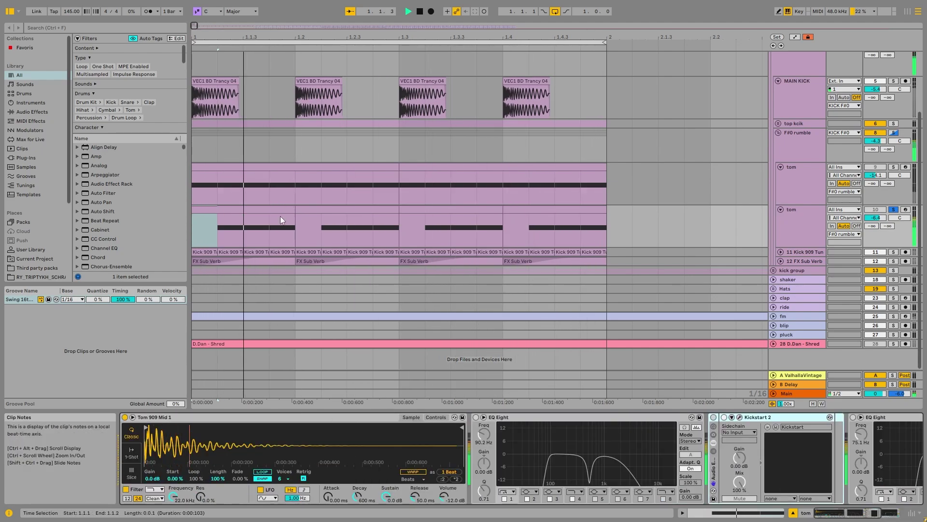
key("space")
Open the second tom track's first clip in an enlarged note editor and examine its C3 notes and velocities.
double_click(290, 209)
left_click_drag(535, 400, 555, 227)
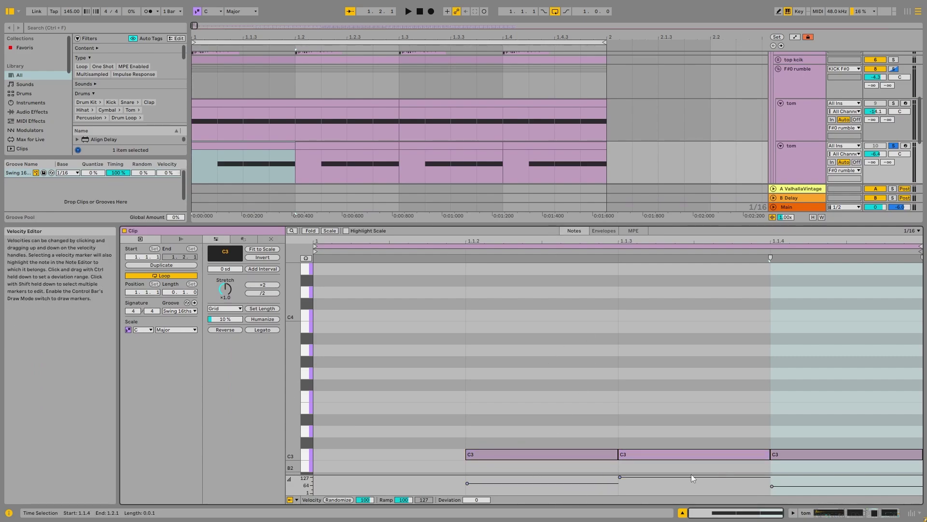
Reactivate the second tom track's first EQ Eight and audition it with filter 2 switched off and on.
key("space")
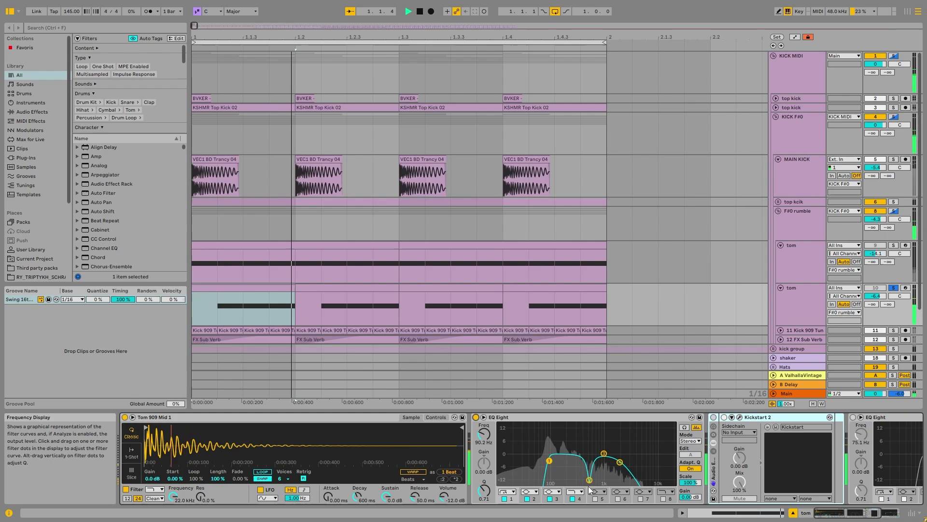
left_click(528, 499)
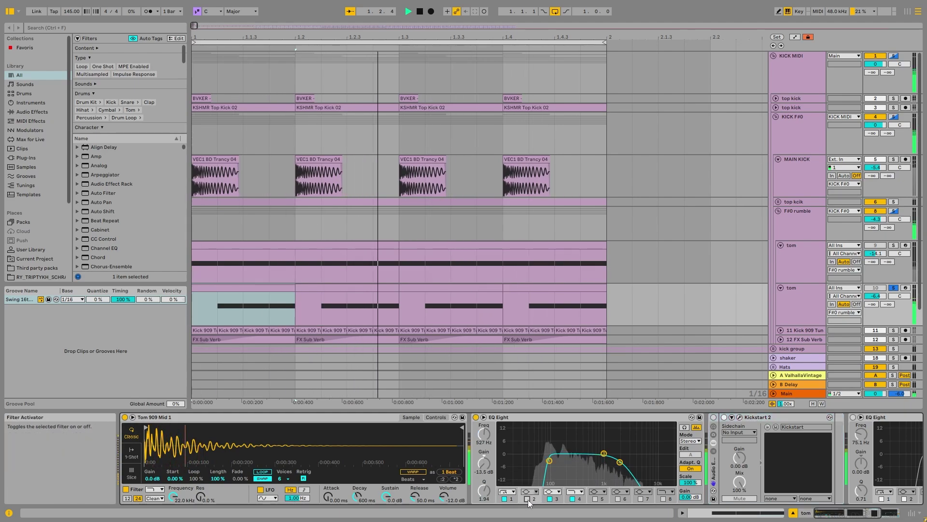
left_click(528, 499)
key("space")
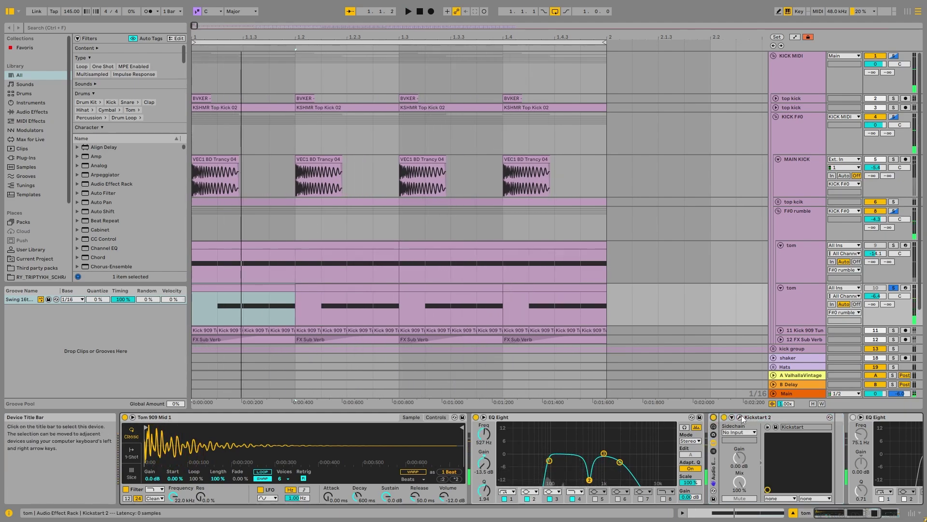
Audition the second tom track with the effect rack active while viewing Kickstart 2's ducking curve, and reactivate the final EQ Eight.
key("space")
left_click(739, 417)
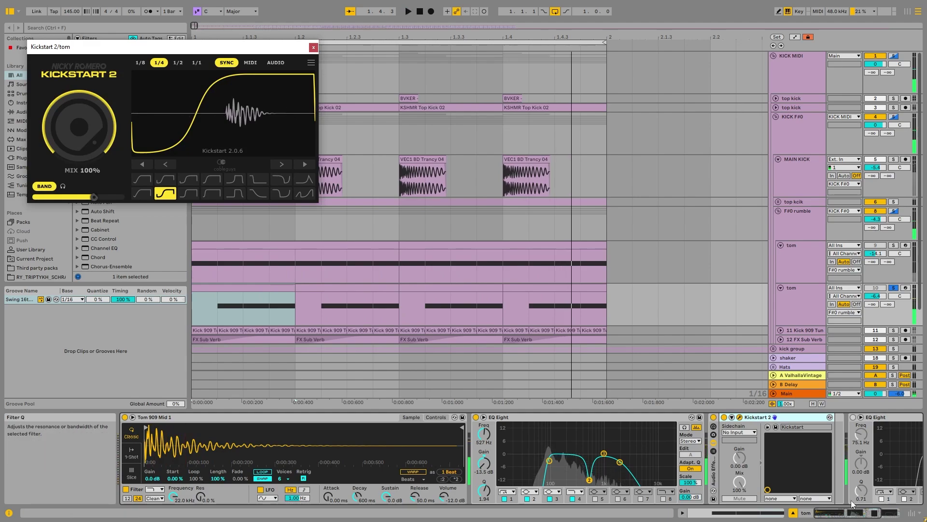
left_click_drag(855, 513, 875, 513)
left_click(642, 417)
key("space")
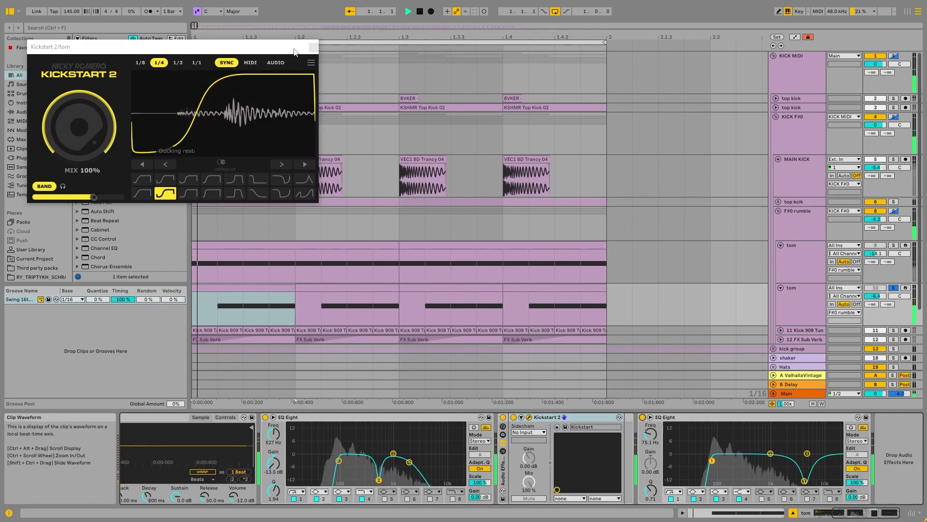
key("space")
left_click(312, 47)
Solo the first tom track, Tom 909 Mid Higher, instead of the second one.
left_click(791, 310)
left_click(799, 263)
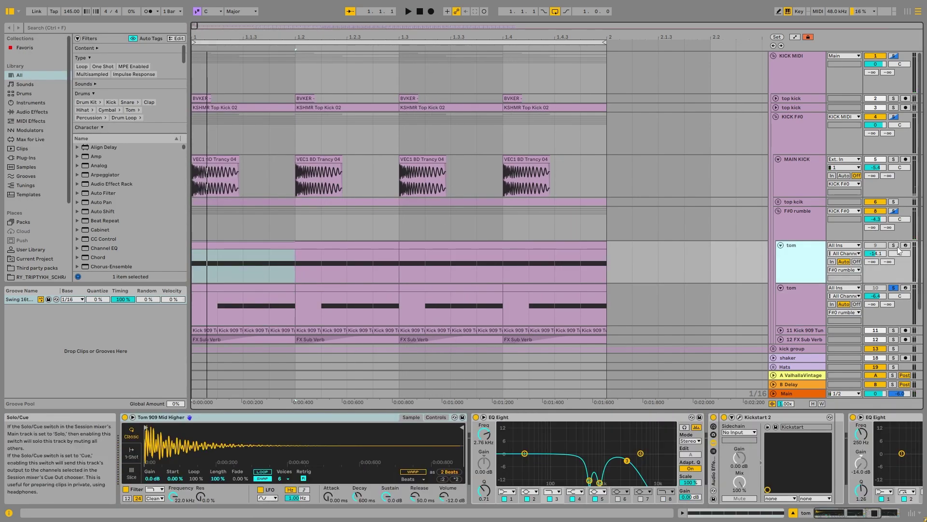
left_click(894, 245)
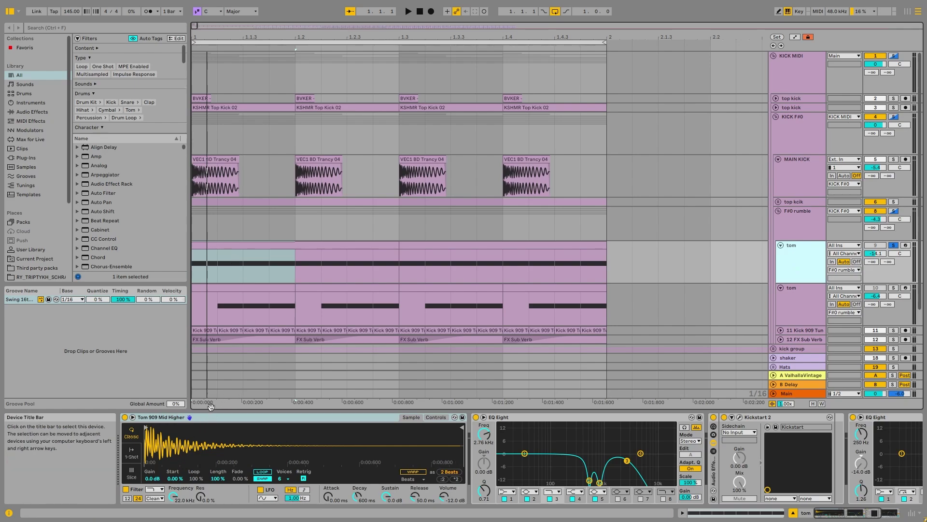
Select the first tom track's first clip, deactivate both EQ Eights and the Kickstart 2 rack, and audition it dry.
left_click(264, 243)
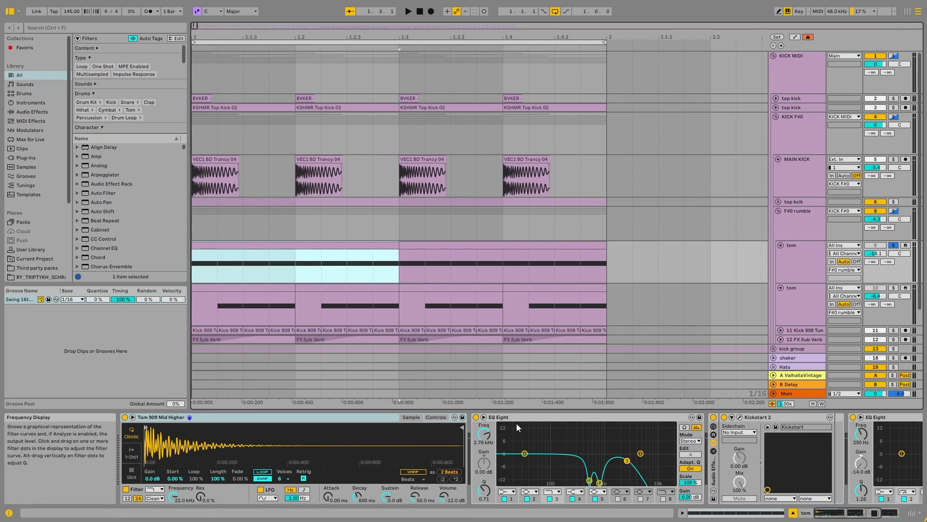
left_click(476, 417)
left_click(869, 512)
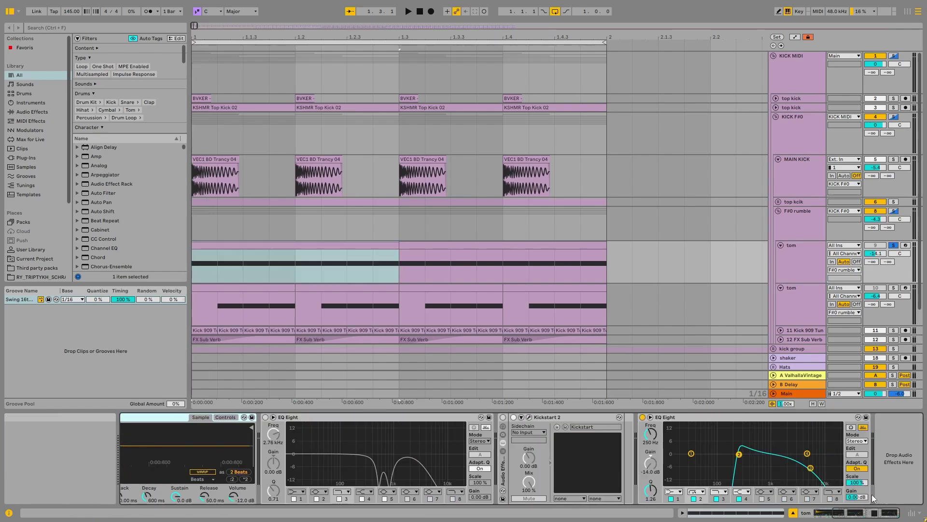
key("space")
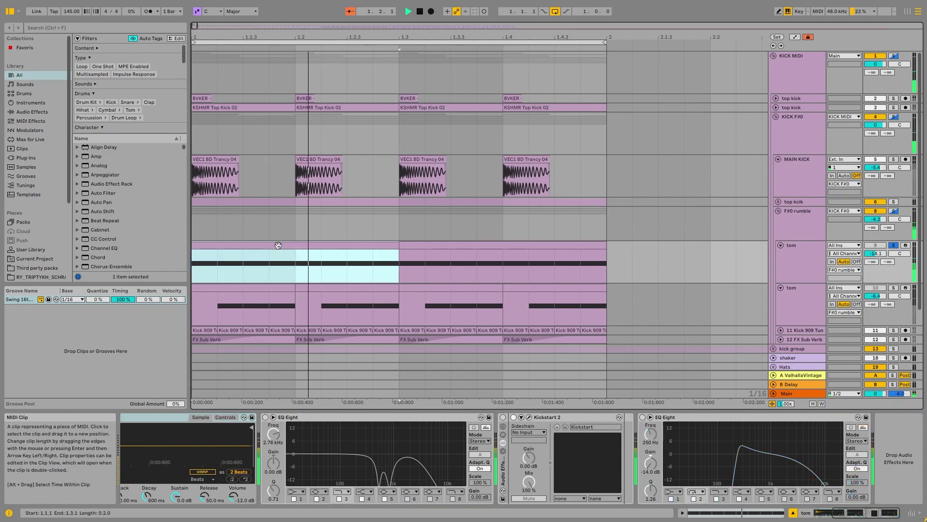
View the notes and velocities of the first tom clip, and audition the track with its first EQ Eight reactivated.
double_click(279, 245)
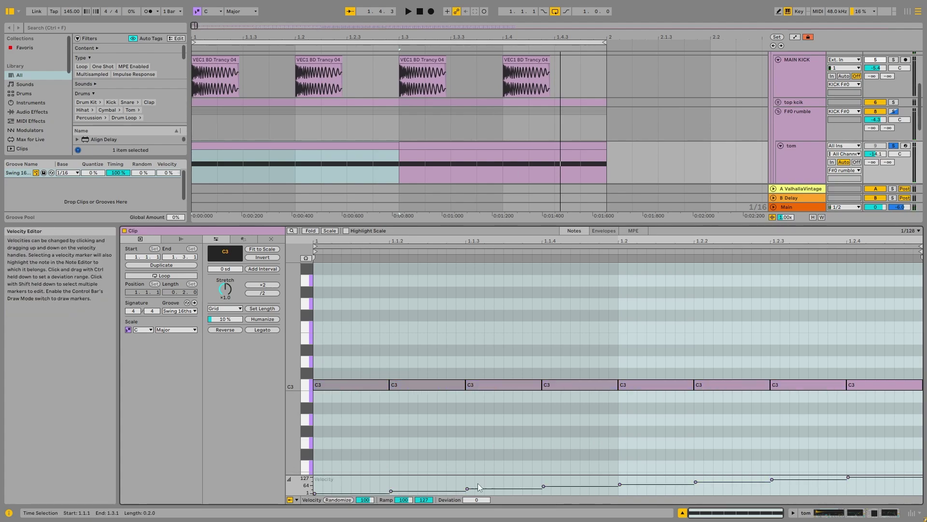
left_click(812, 161)
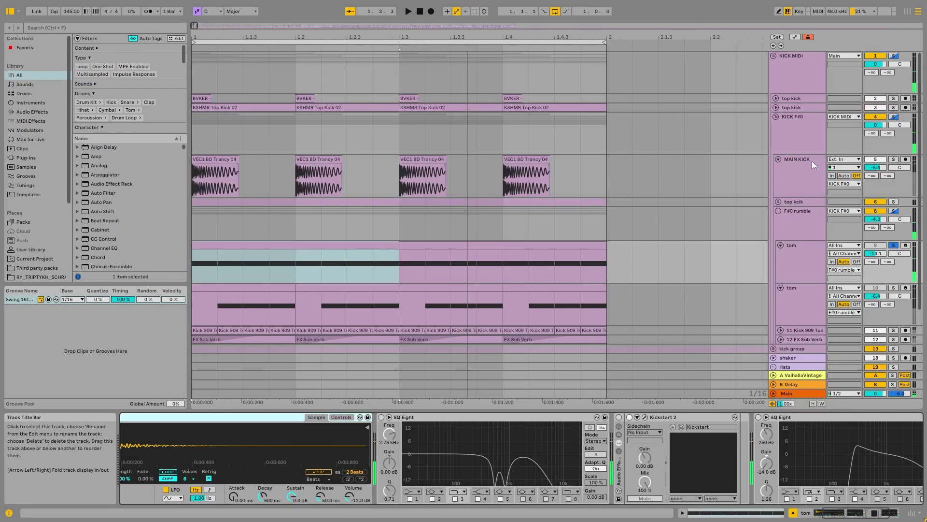
left_click(382, 417)
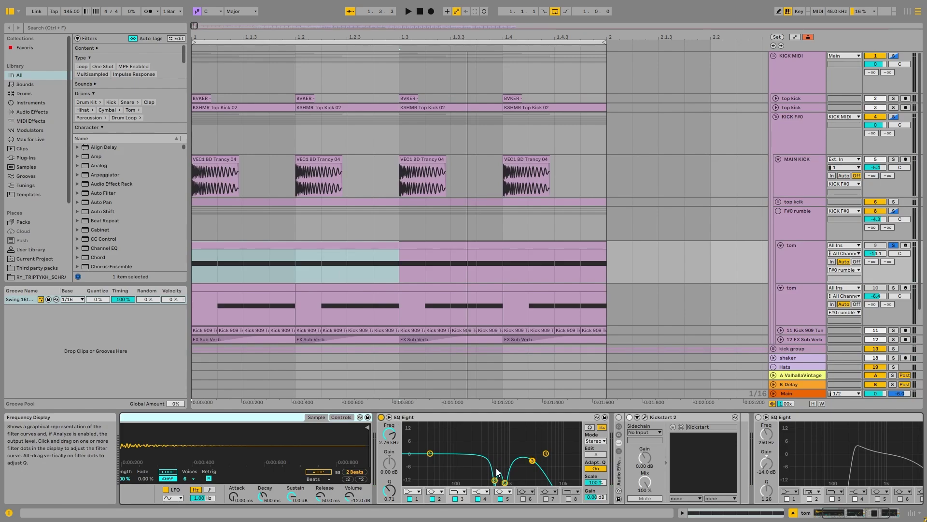
key("space")
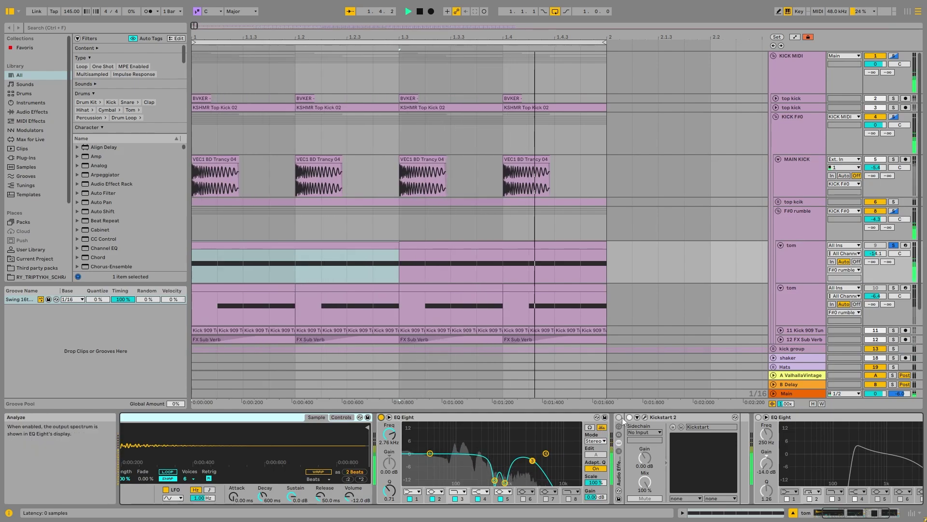
Reactivate the first tom track's effect rack and final EQ Eight during playback, viewing Kickstart 2's ducking curve.
left_click(645, 417)
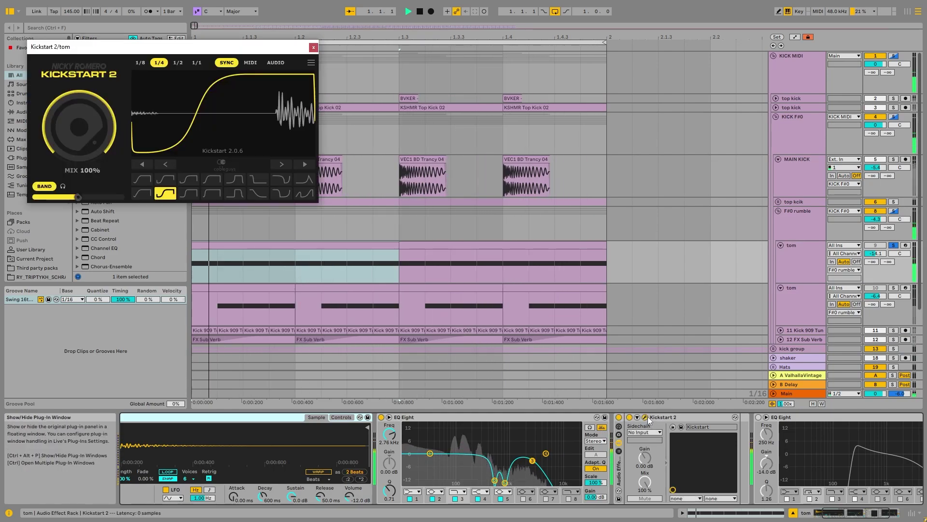
left_click(314, 45)
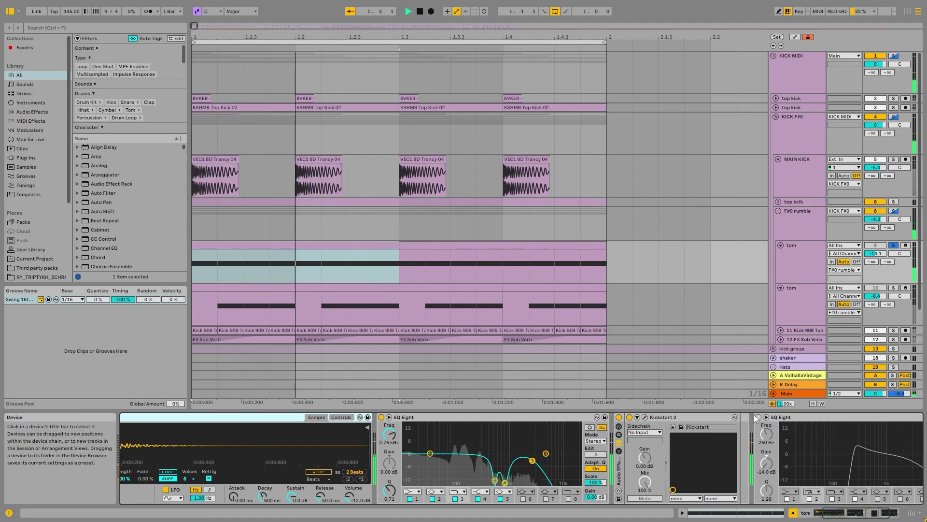
left_click(757, 417)
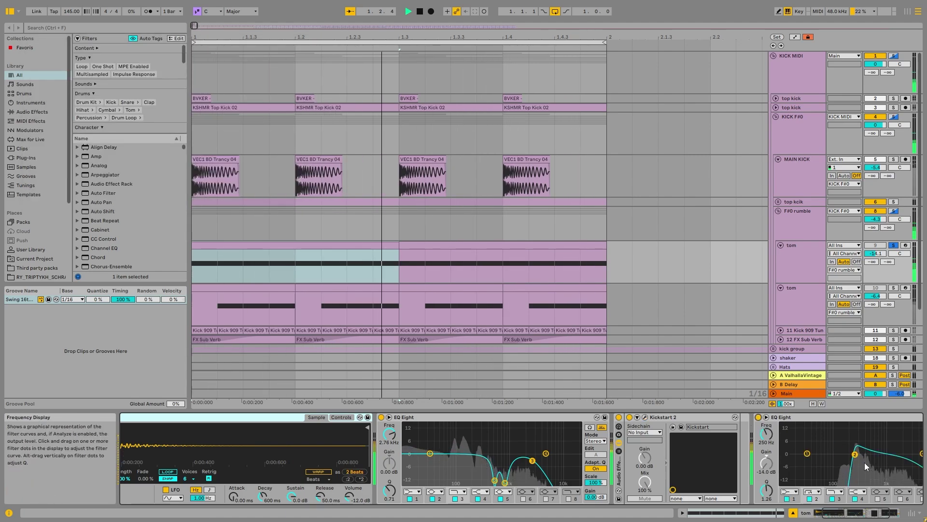
Examine the first tom track's final EQ Eight curve in the enlarged display, and bring the whole device chain into view.
left_click(766, 416)
key("space")
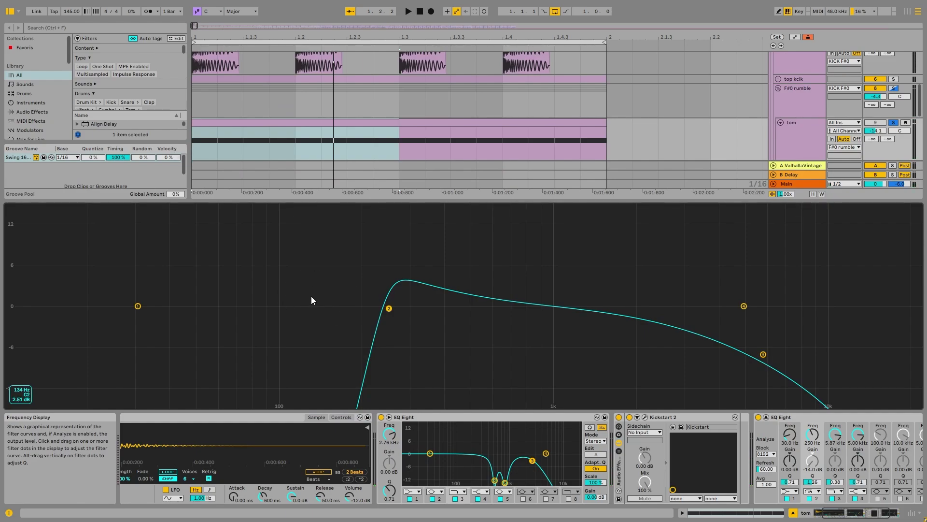
left_click(766, 417)
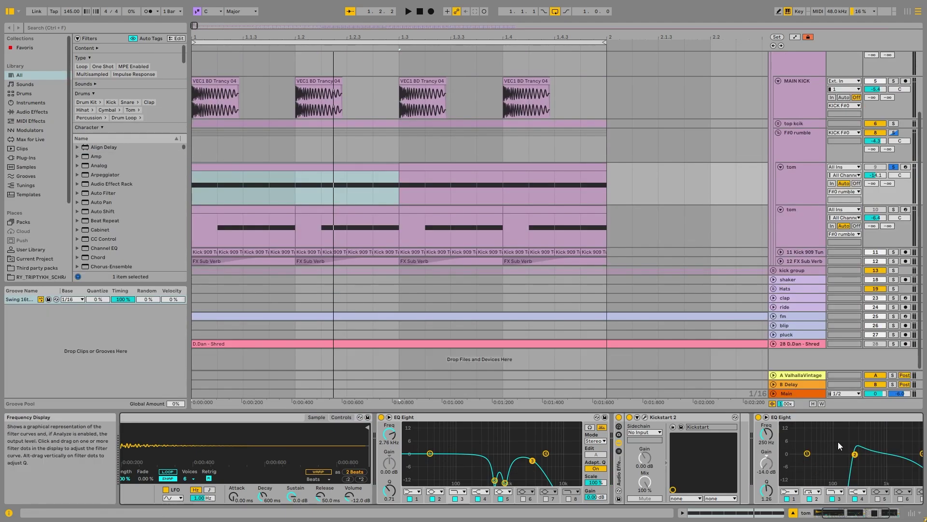
left_click_drag(878, 512, 891, 512)
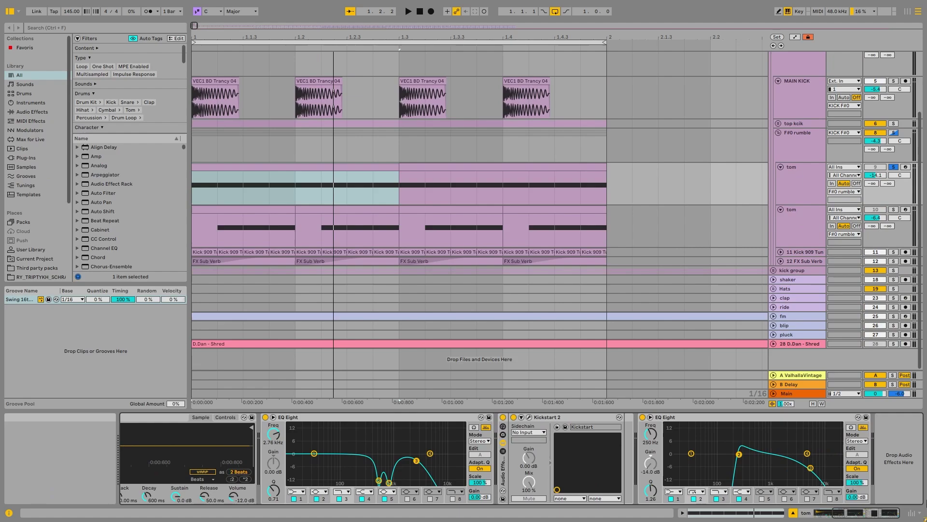
Turn both tom tracks back on and solo the whole F#0 rumble group instead of the first tom.
left_click(804, 211)
left_click(882, 209)
left_click(882, 210)
left_click(872, 167)
left_click(894, 133)
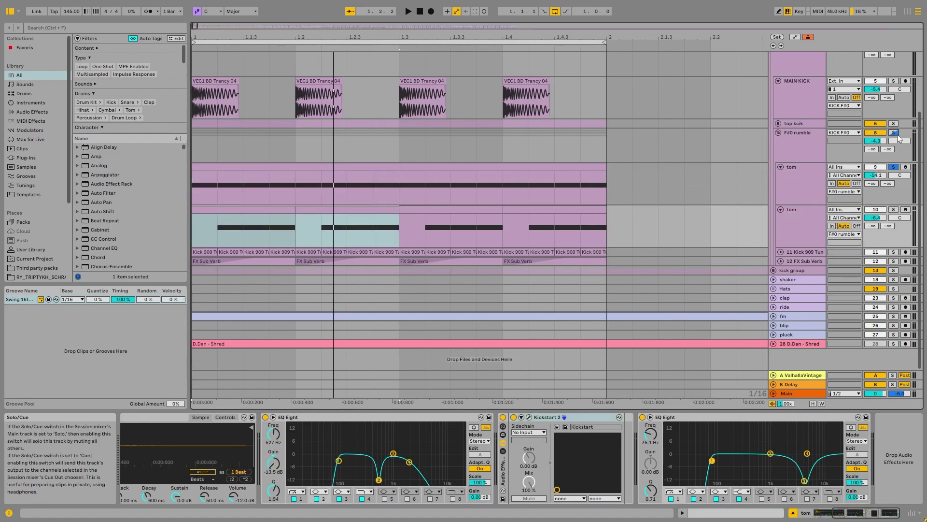
Select the F#0 rumble group and audition all its layers together.
left_click(797, 148)
key("space")
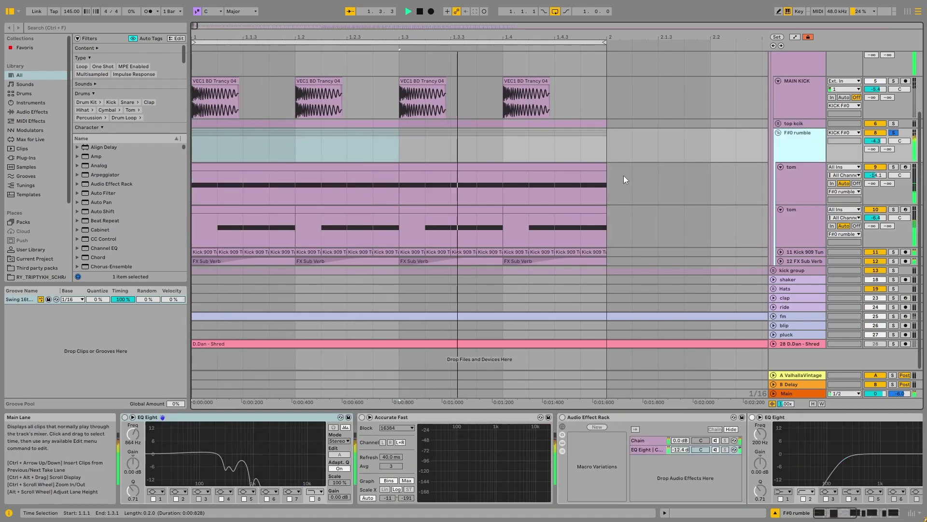
scroll(778, 131, "up", 3)
key("space")
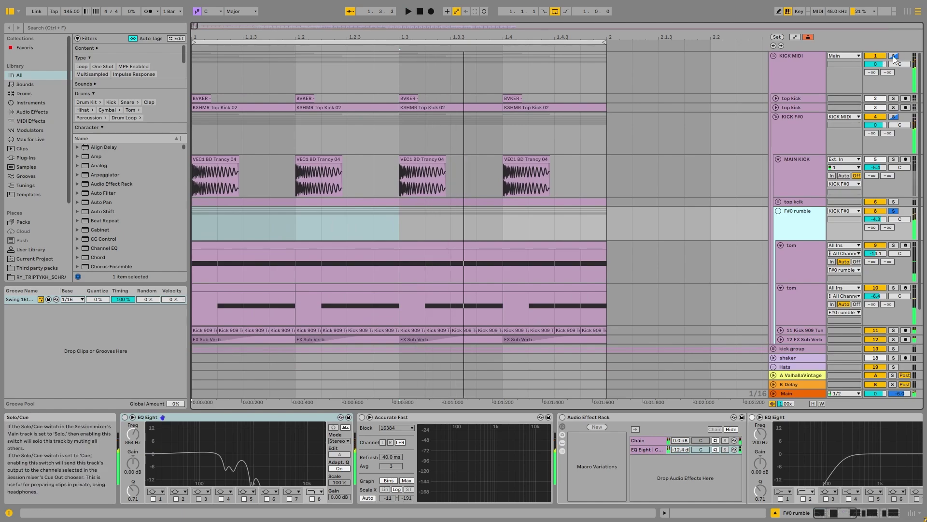
Solo the KICK MIDI group, reactivate the KICK F#0 group's effect rack, and audition the full kick with it.
left_click(894, 56)
key("space")
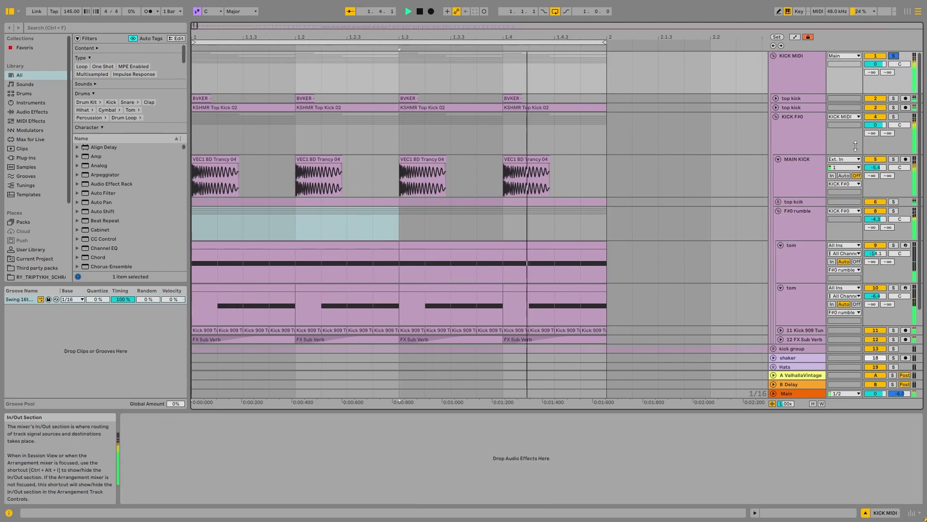
left_click(796, 138)
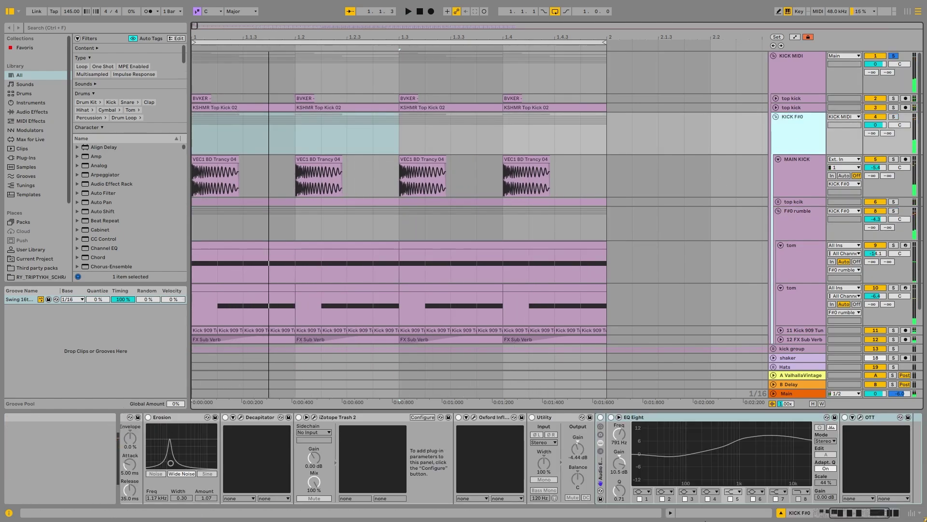
left_click_drag(854, 515, 821, 515)
left_click(124, 417)
key("space")
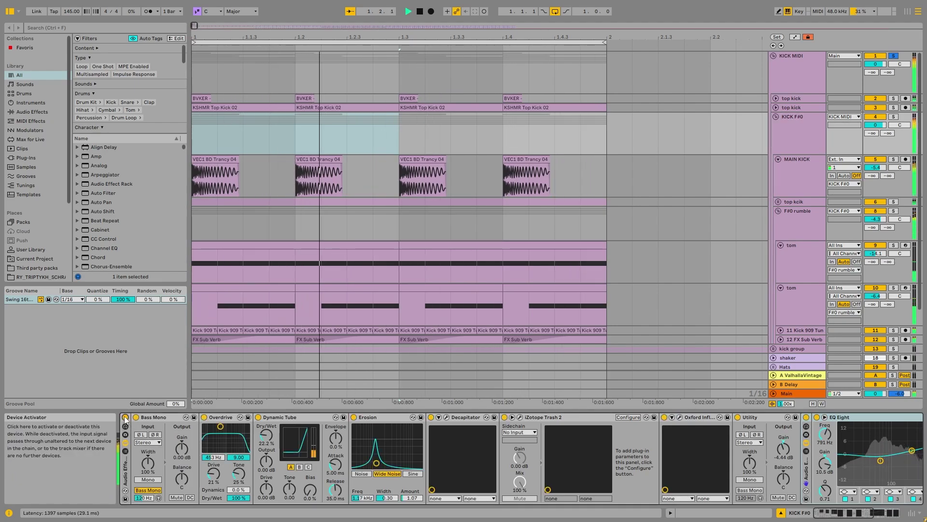
key("space")
Reactivate the first EQ Eight on the F#0 rumble group and audition it within the full kick.
left_click(799, 226)
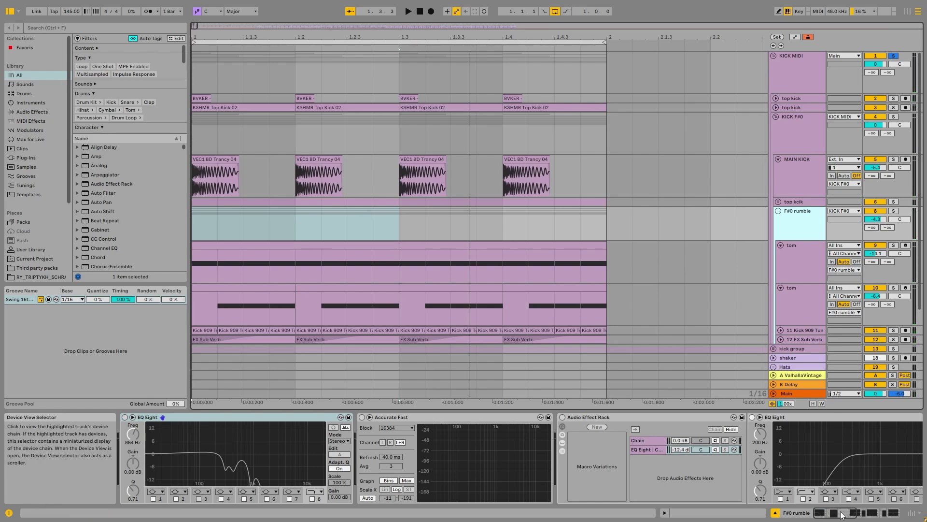
left_click(790, 253)
left_click(801, 224)
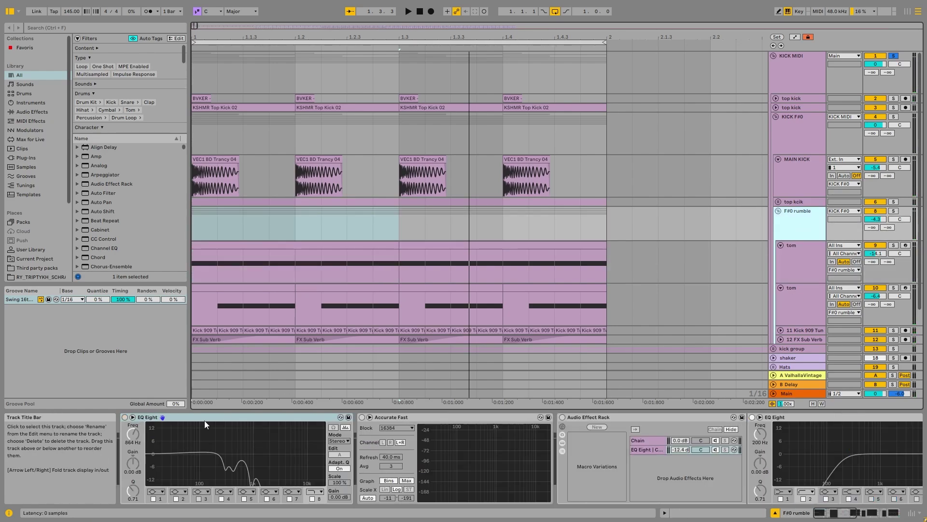
left_click(124, 417)
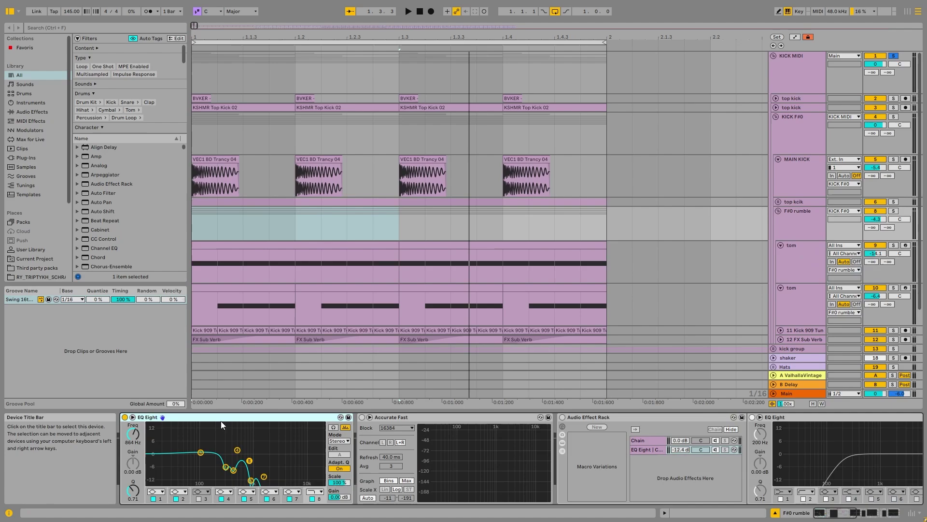
key("space")
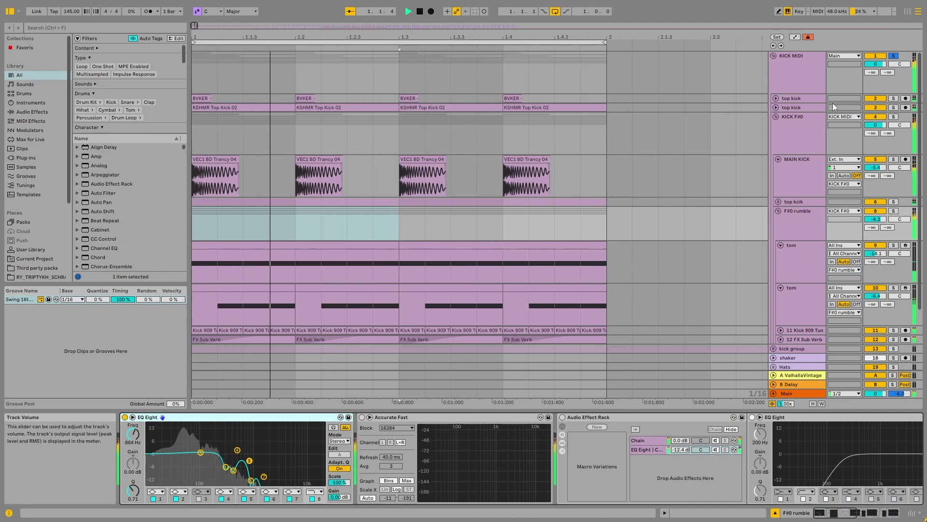
key("space")
Solo the F#0 rumble group and audition it with its first EQ Eight active.
left_click(802, 225)
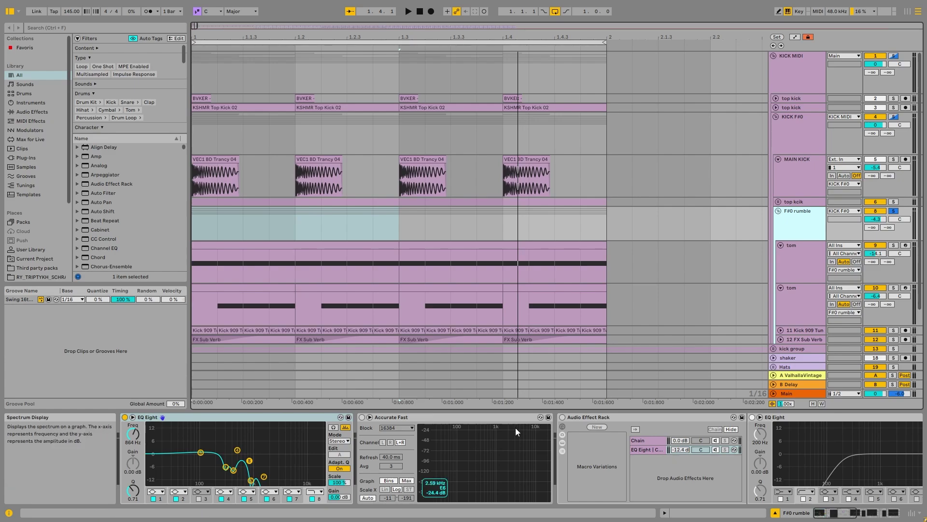
key("space")
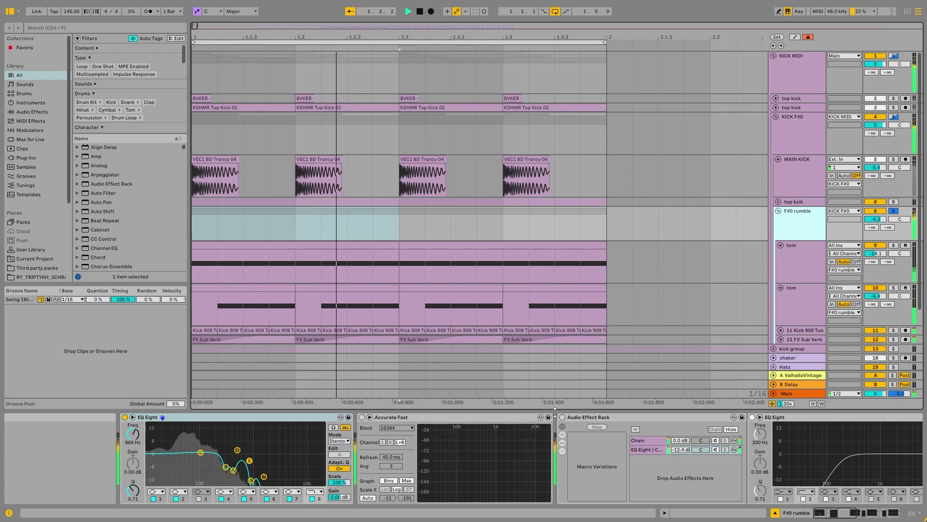
key("space")
Reactivate the rumble group's Audio Effect Rack, rename its empty chain "dry", and show the EQ Eight chain's devices.
left_click(562, 417)
left_click(827, 516)
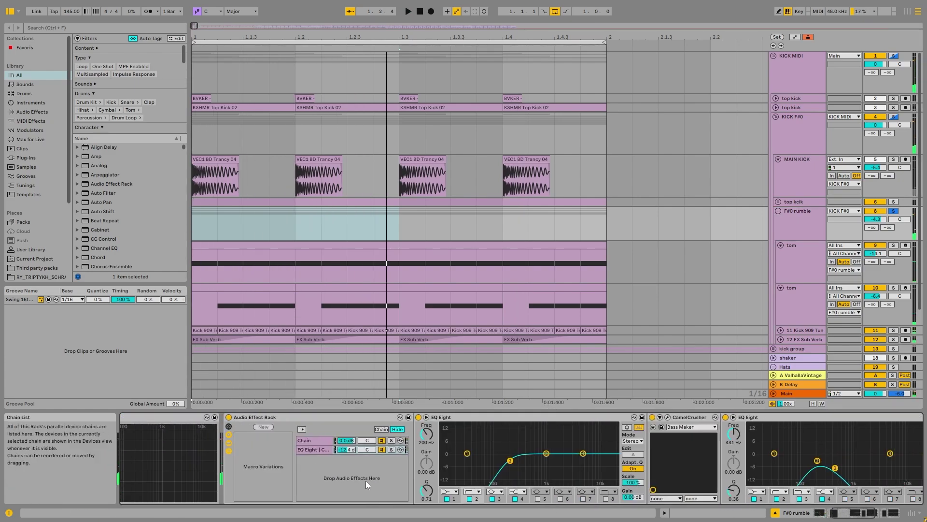
left_click(305, 448)
left_click(309, 441)
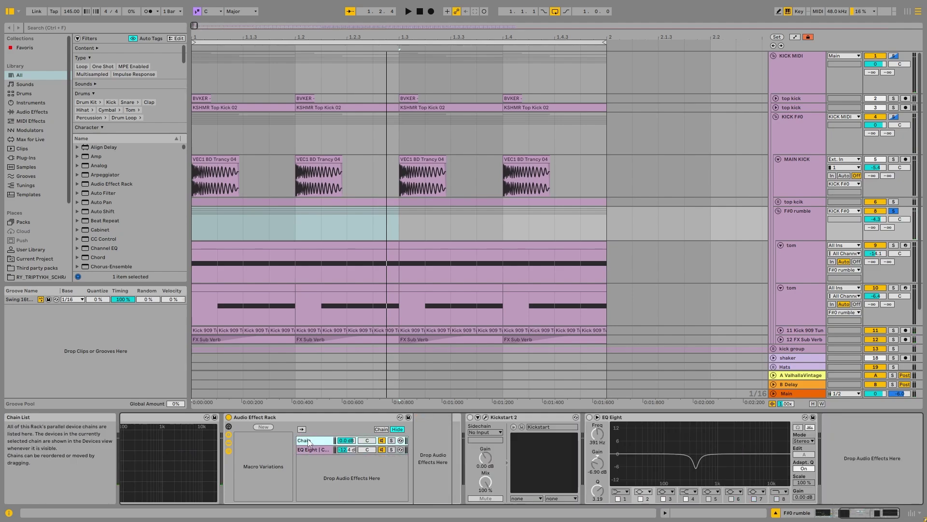
left_click(313, 450)
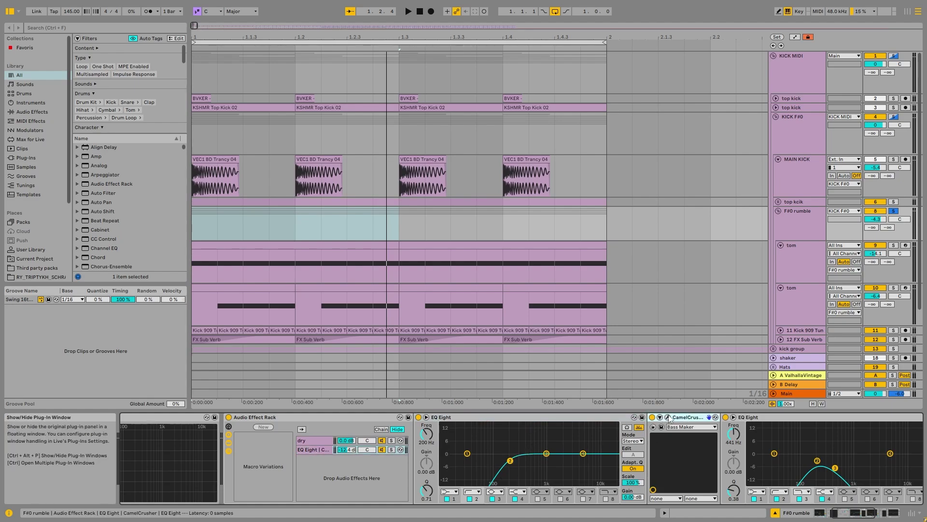
View CamelCrusher's Bass Maker settings and the EQ Eight that follows it in the rumble rack's processed chain.
left_click(661, 427)
left_click_drag(158, 97, 303, 97)
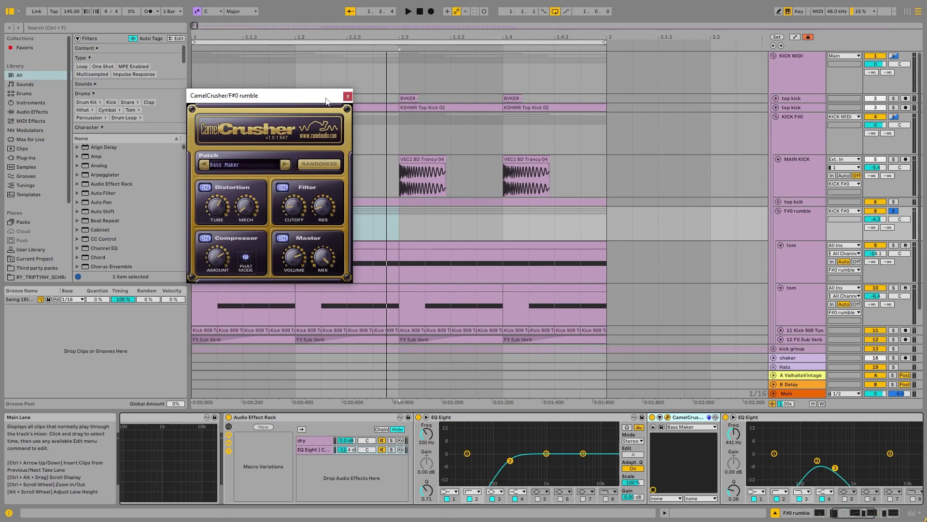
left_click(348, 96)
scroll(451, 459, "right", 5)
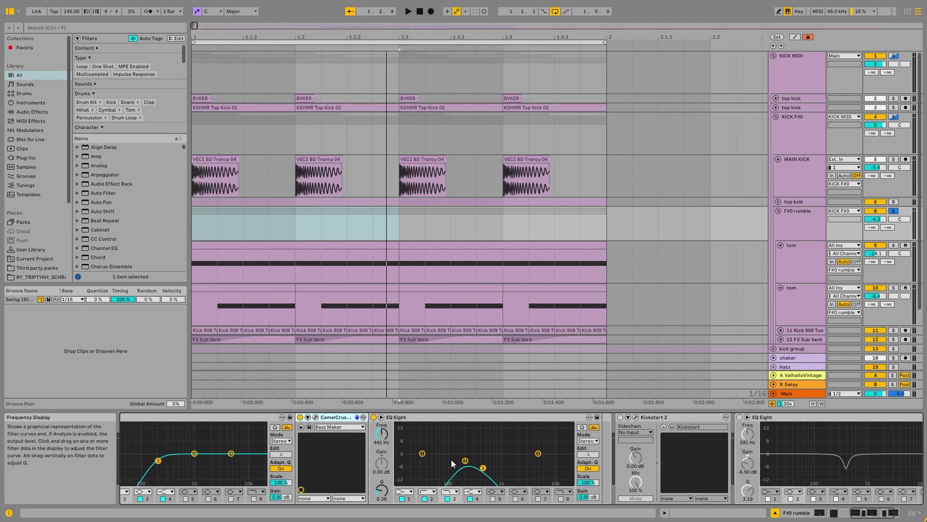
left_click(434, 419)
left_click_drag(884, 512, 873, 512)
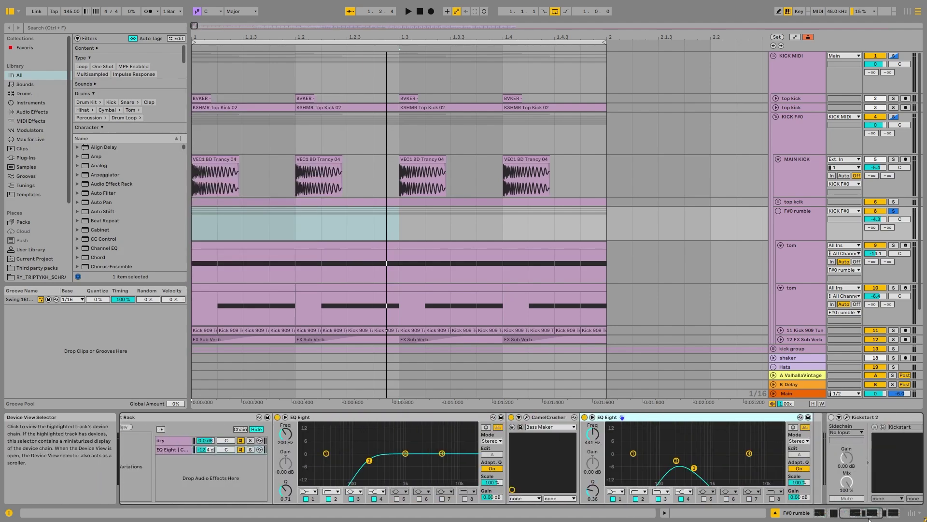
Audition the rack's EQ Eight chain soloed, comparing filter 3 of its last EQ Eight off and on, and unsolo the chain.
left_click(251, 449)
key("space")
key("space")
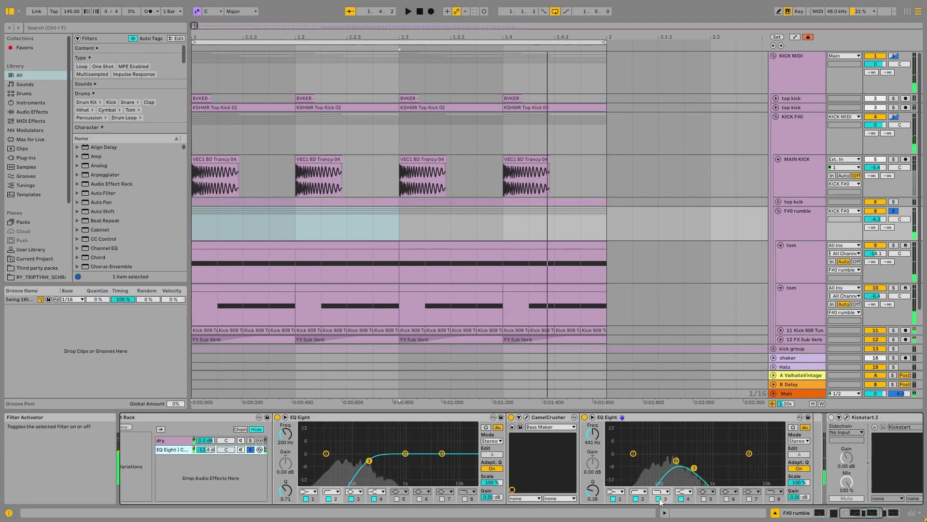
key("space")
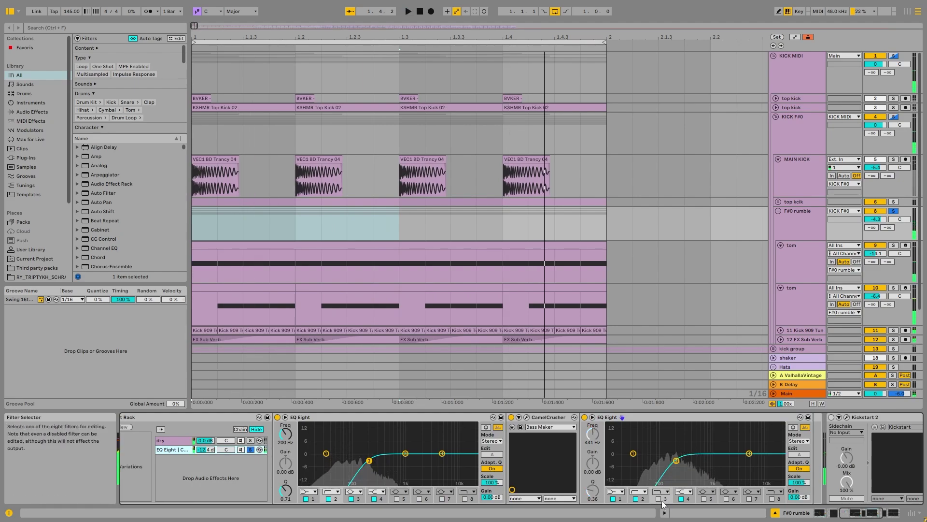
key("space")
left_click(250, 449)
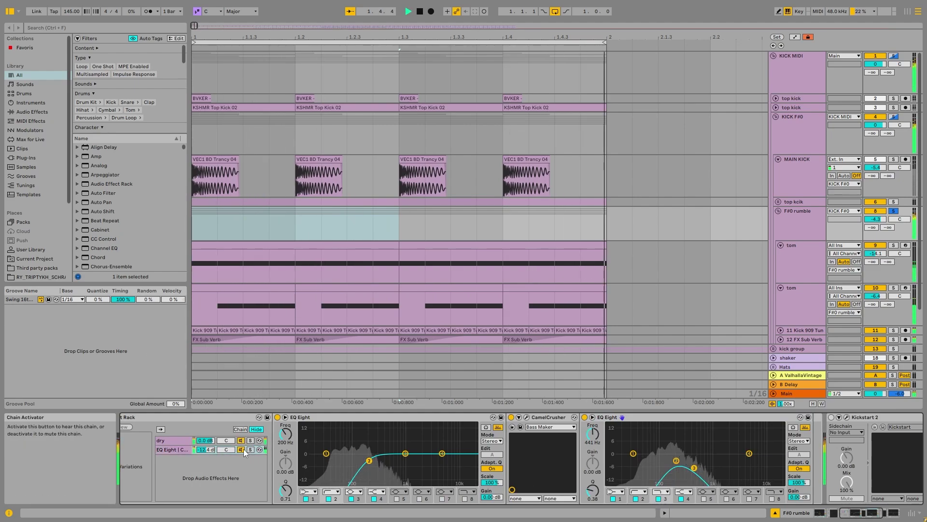
Compare the rumble group during playback with its Audio Effect Rack switched off and on.
left_click(193, 416)
left_click(125, 418)
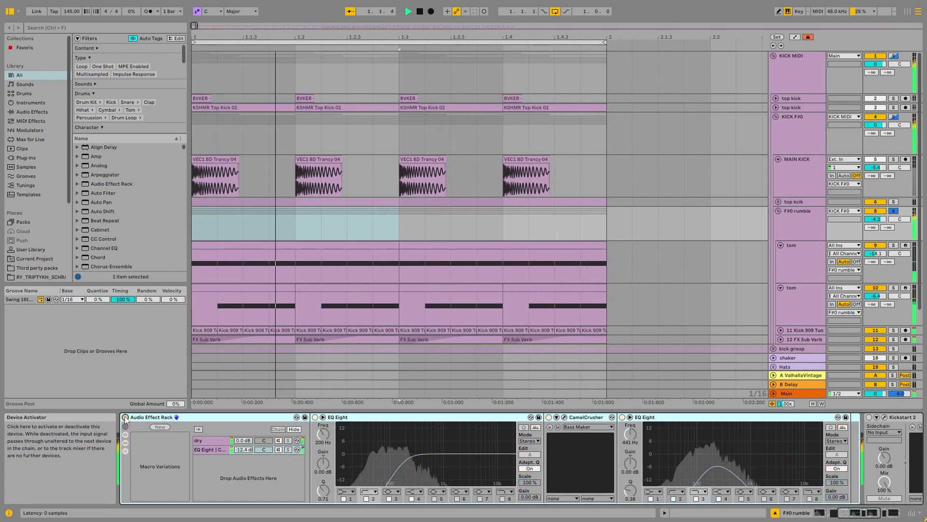
left_click(126, 418)
key("space")
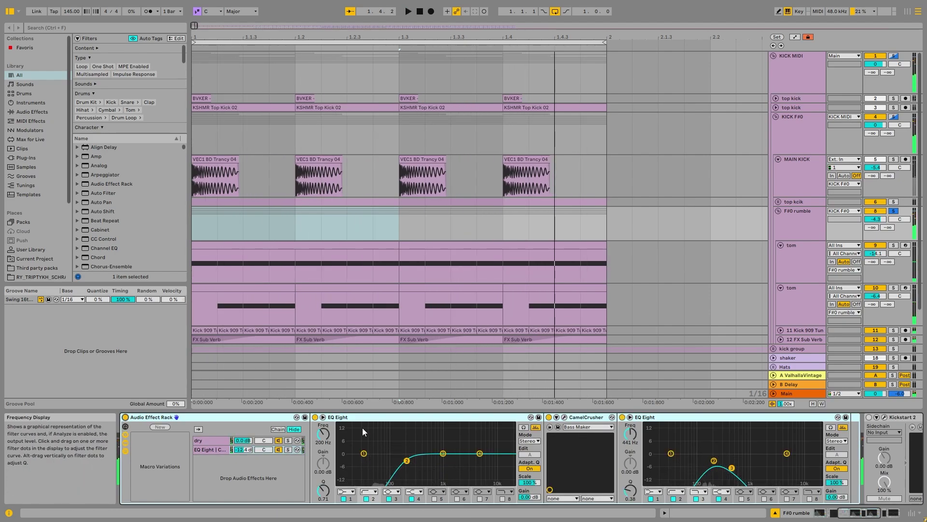
Select the rack's dry and EQ Eight chains in turn and examine the first EQ Eight's low cut in the enlarged display.
left_click(206, 442)
left_click(207, 449)
double_click(480, 432)
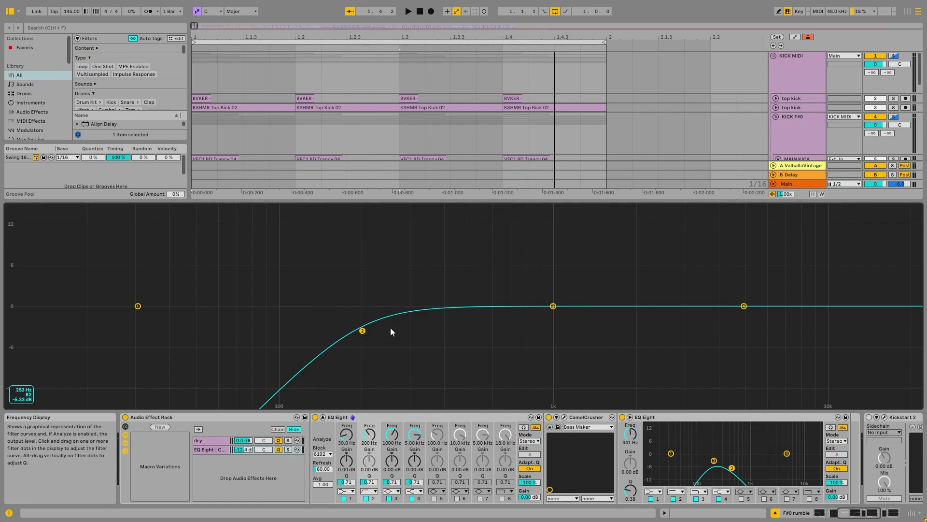
left_click(323, 417)
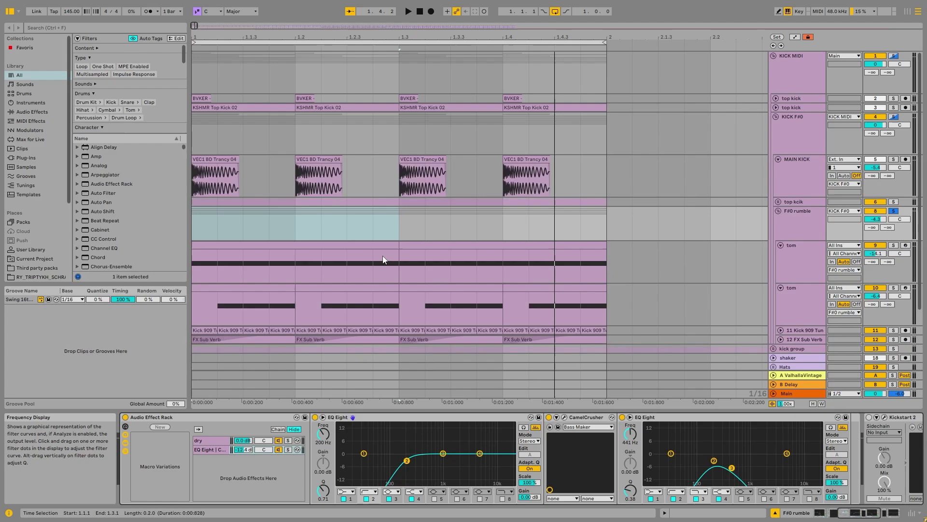
Collapse the F#0 rumble group and the MAIN KICK track, and select the KICK F#0 group to show its device chain.
left_click(778, 210)
left_click(778, 201)
left_click(778, 202)
left_click(788, 132)
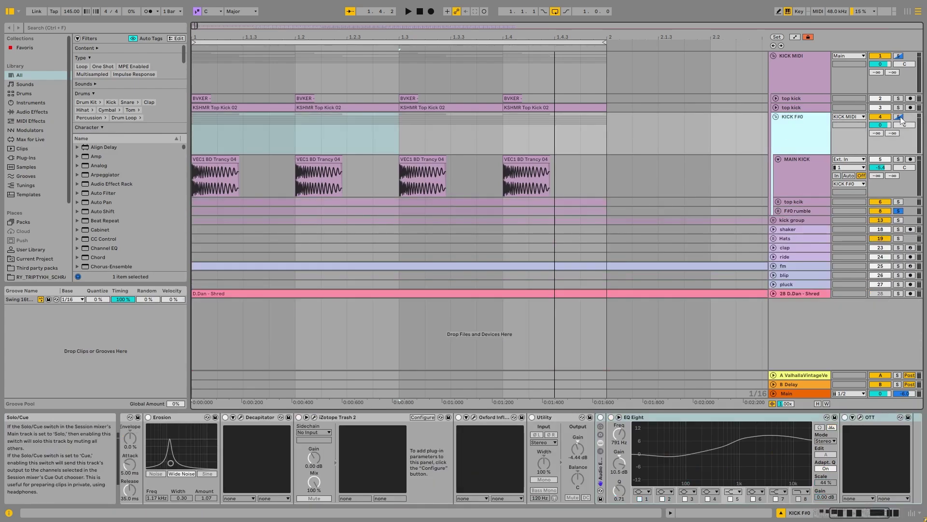
left_click(779, 159)
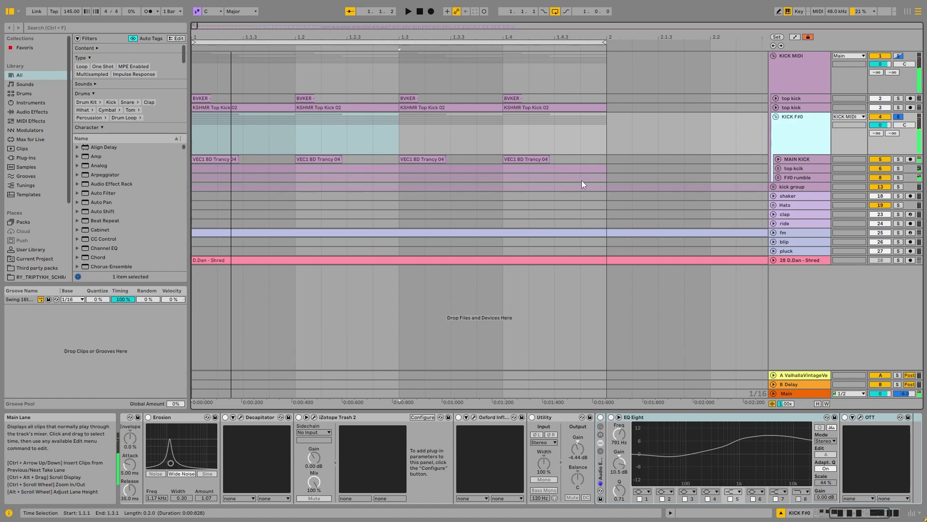
Switch on the outer Audio Effect Rack in the KICK F#0 group's device chain.
left_click_drag(869, 516, 765, 518)
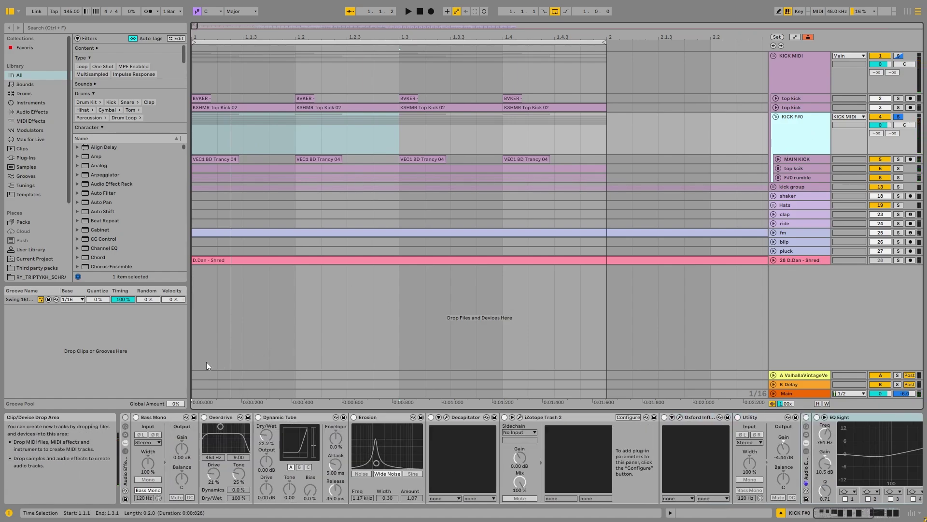
left_click(125, 417)
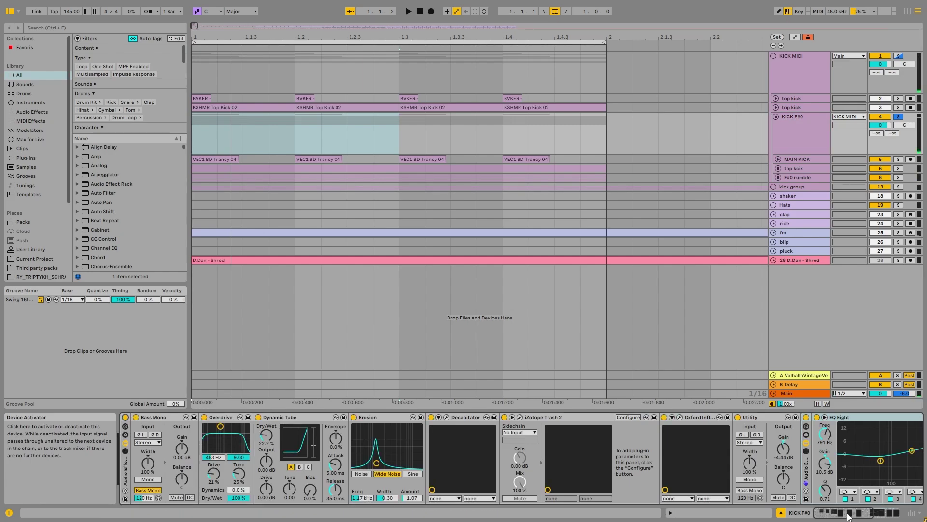
left_click(849, 516)
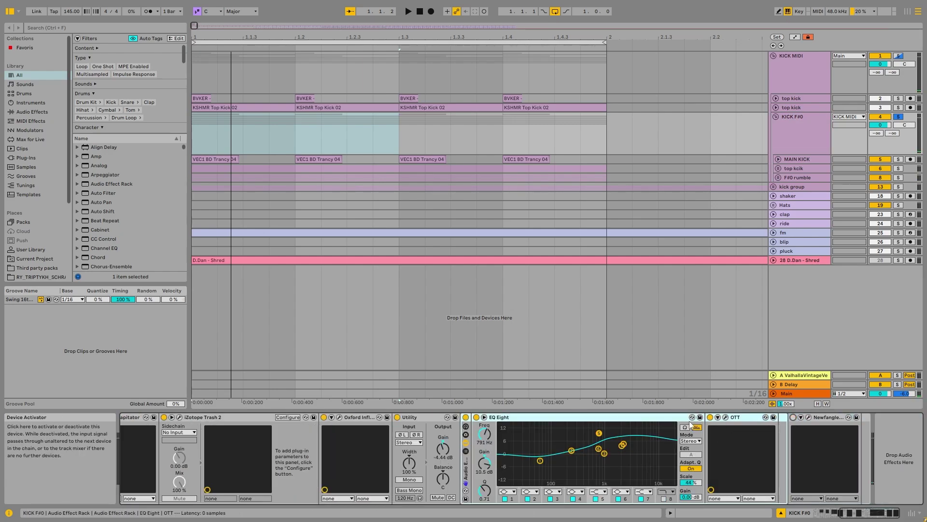
Switch off the nested EQ Eight/OTT rack, Utility, Oxford Inflator, iZotope Trash 2, Decapitator, Erosion and Dynamic Tube on the KICK F#0 group.
left_click(466, 416)
left_click_drag(868, 514, 816, 515)
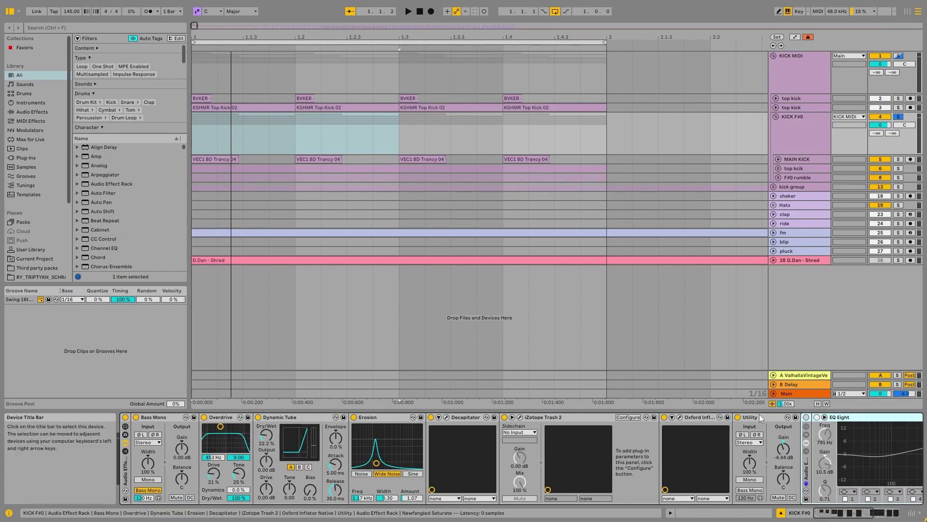
left_click(737, 417)
left_click(664, 416)
left_click(504, 417)
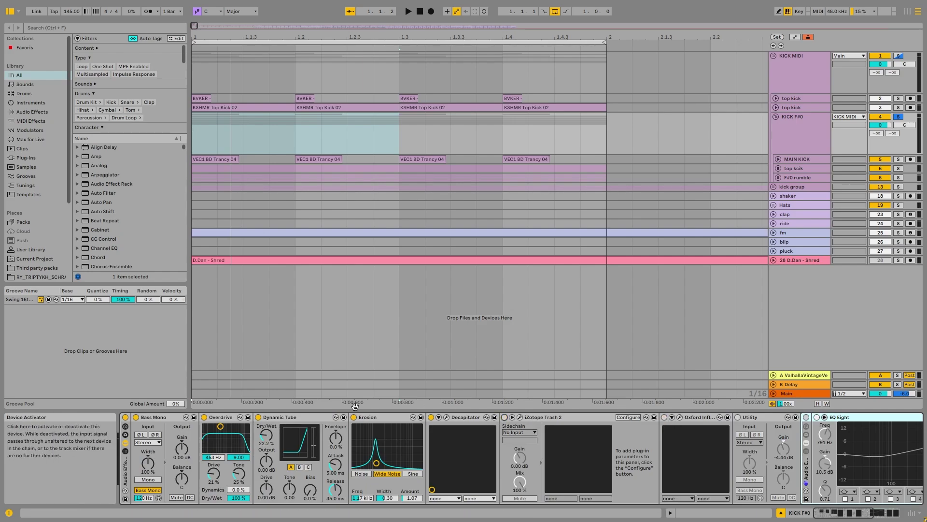
left_click(431, 417)
left_click(355, 417)
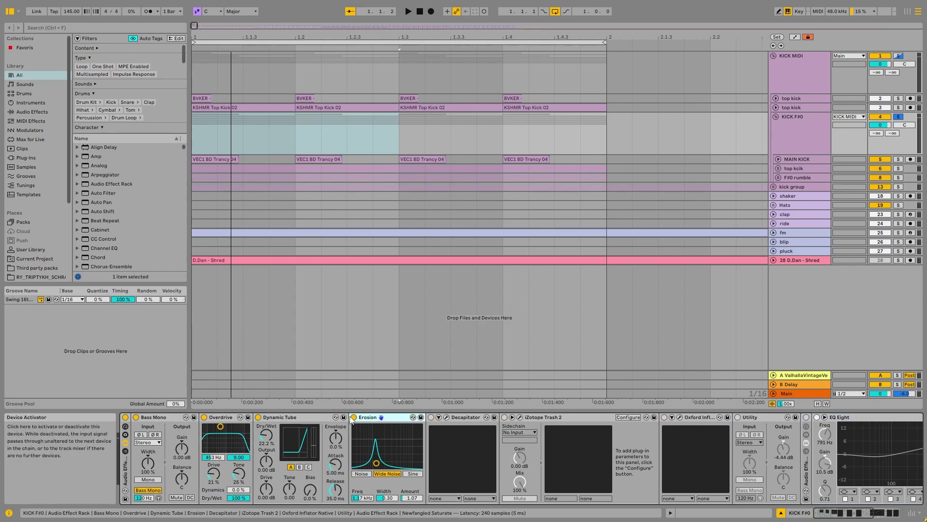
left_click(258, 417)
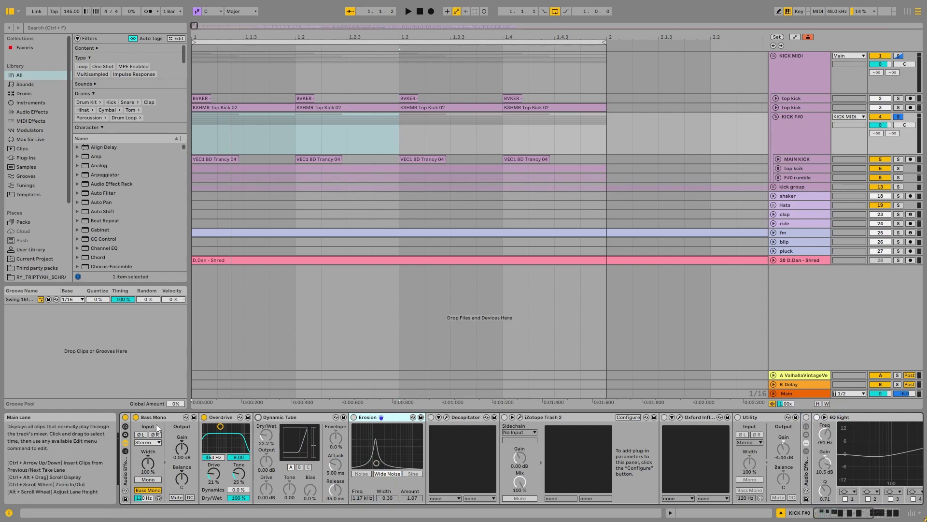
Play the KICK F#0 group and compare its sound with Overdrive off and on.
key("space")
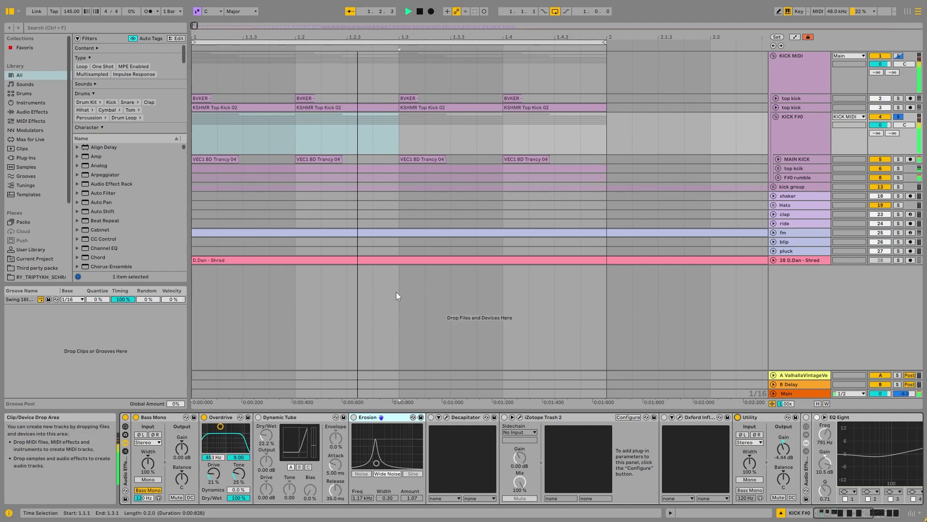
left_click(205, 417)
left_click(205, 418)
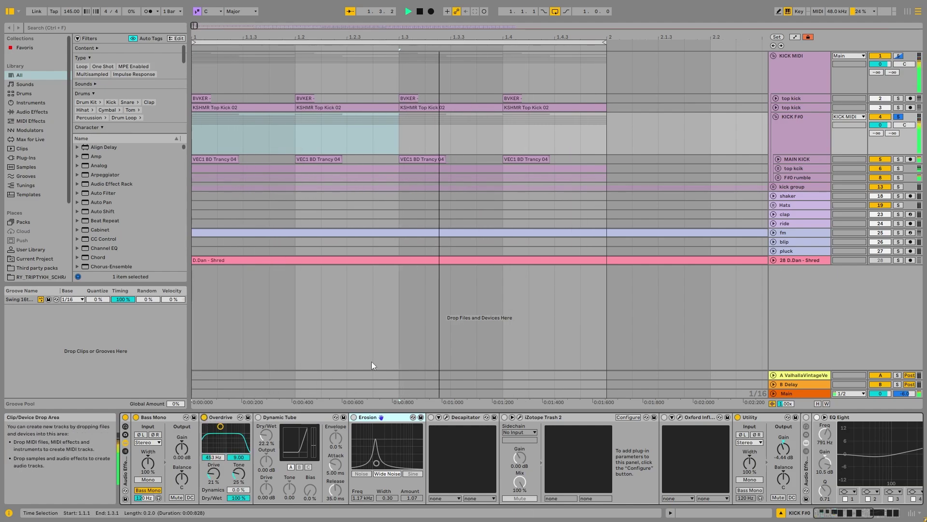
key("space")
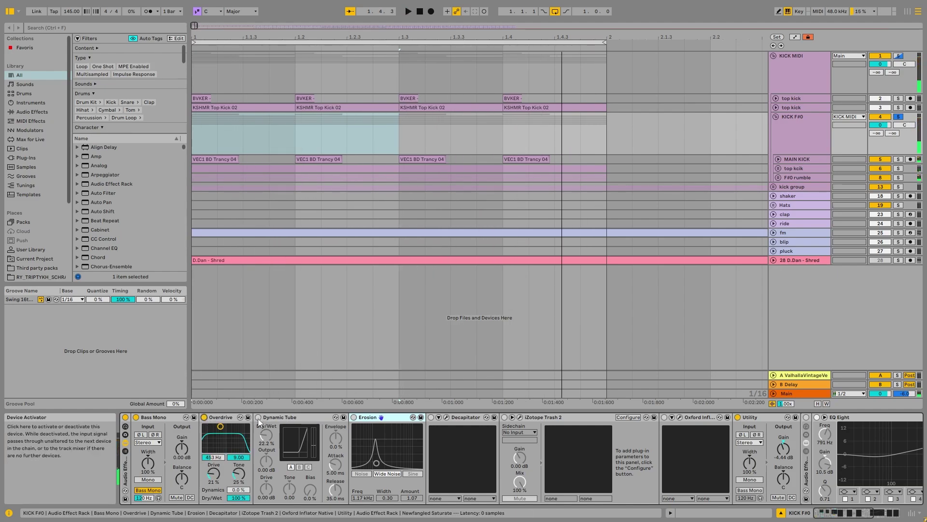
Switch on Dynamic Tube in the KICK F#0 rack and audition the group with it.
left_click(258, 418)
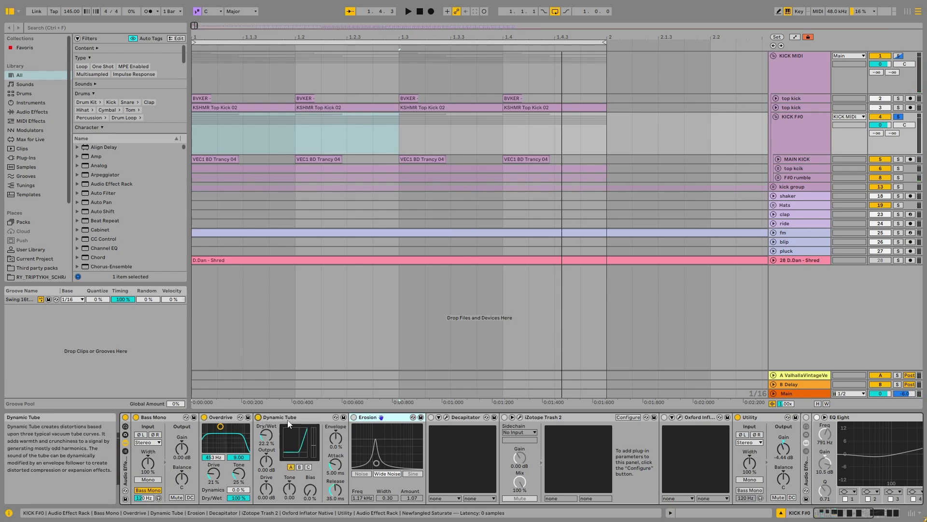
key("space")
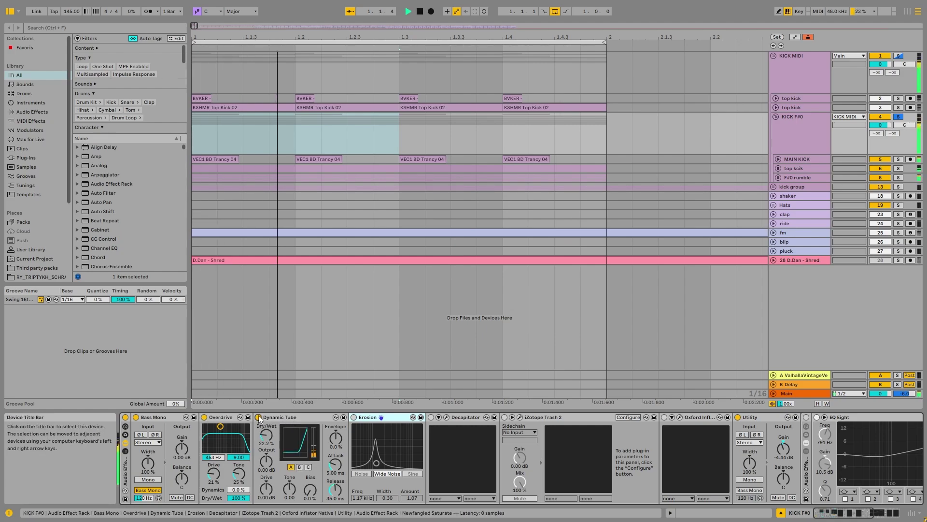
key("space")
Switch on Erosion in the KICK F#0 rack and audition the group with it.
left_click(354, 418)
key("space")
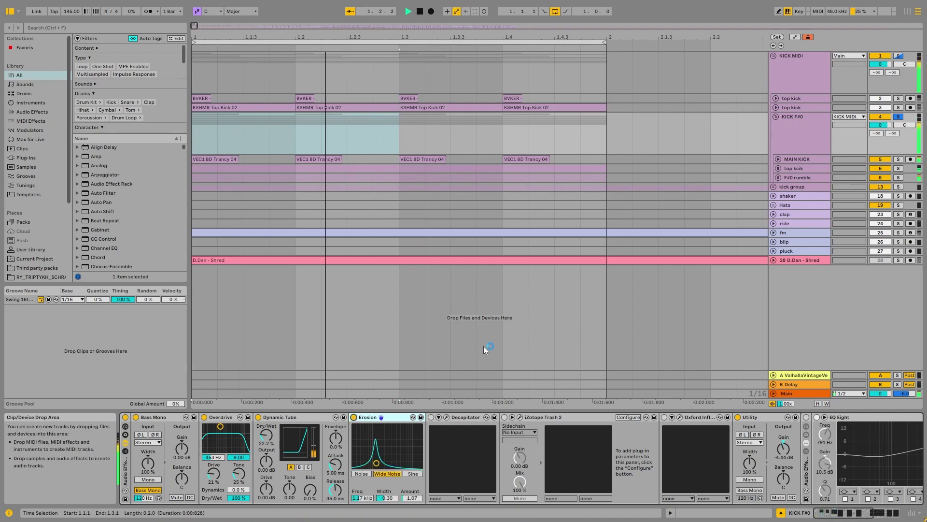
key("space")
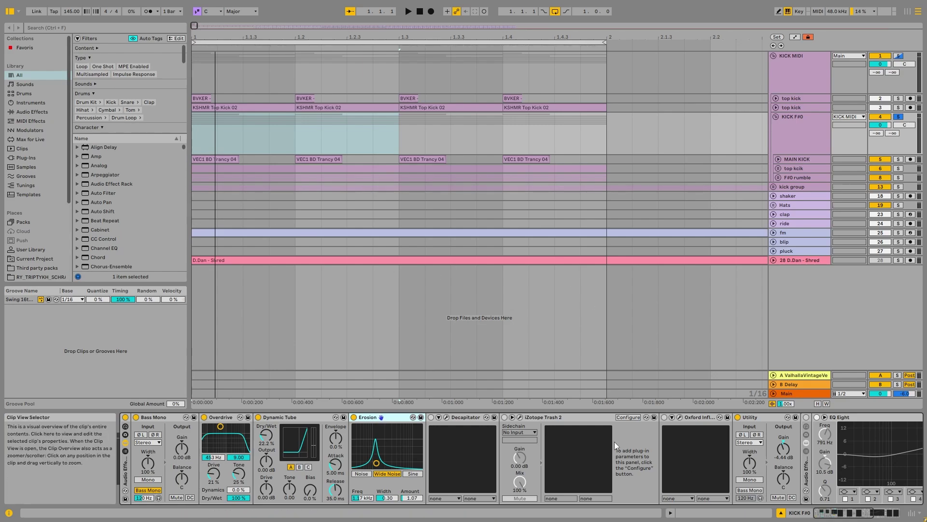
Switch on Decapitator and audition the KICK F#0 group while viewing the plug-in's settings.
left_click(457, 417)
left_click(431, 417)
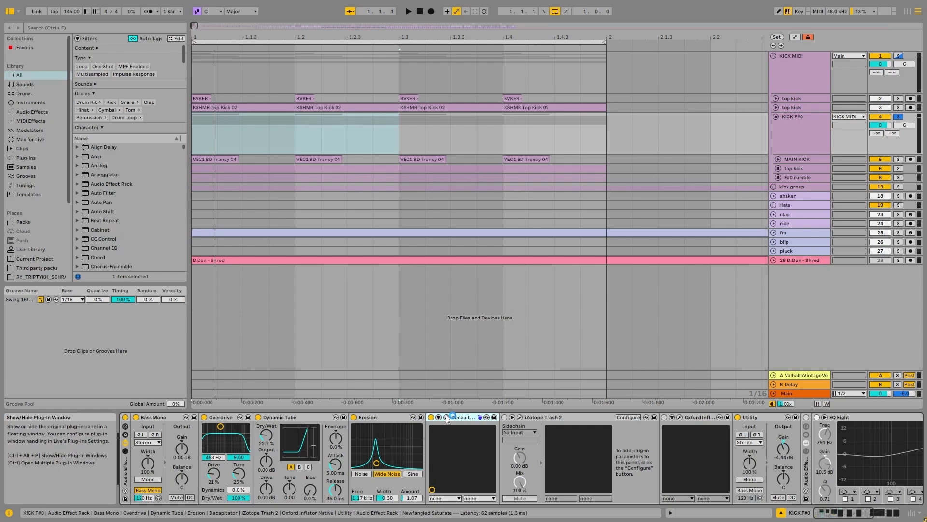
key("space")
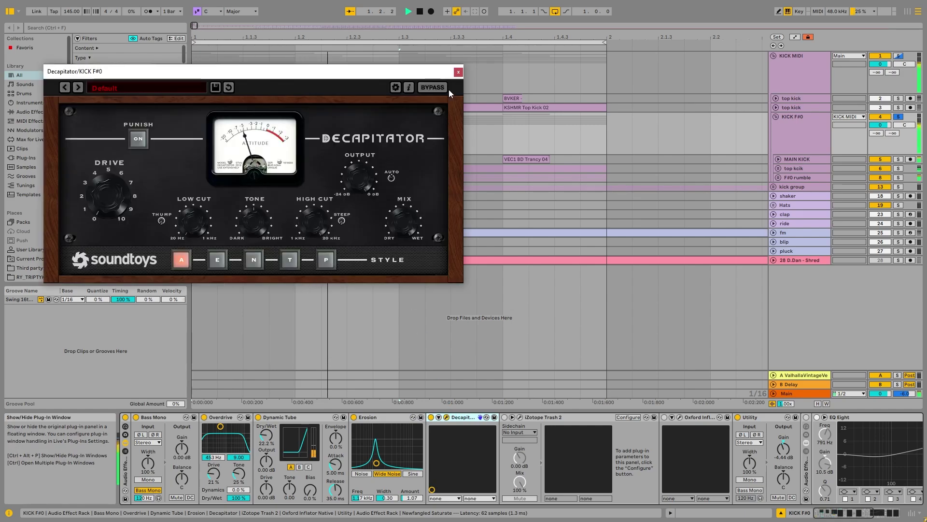
left_click(458, 73)
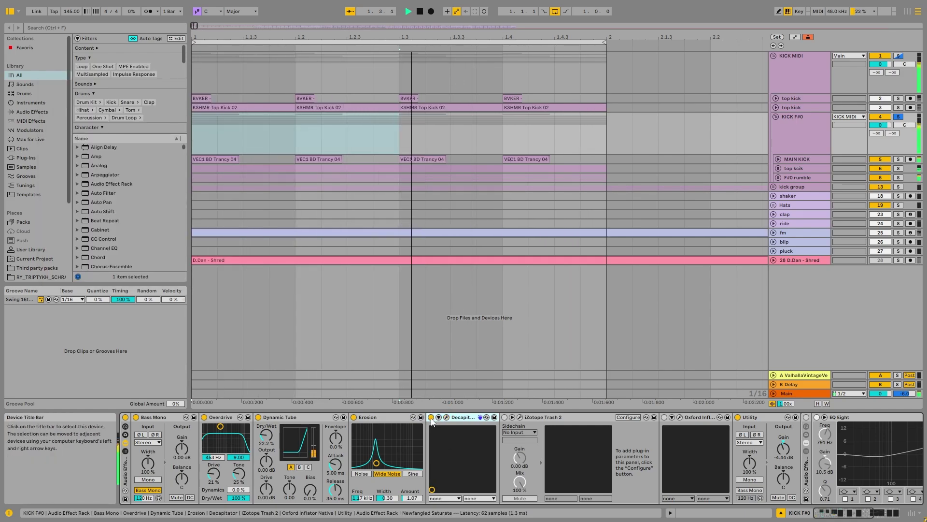
left_click(447, 417)
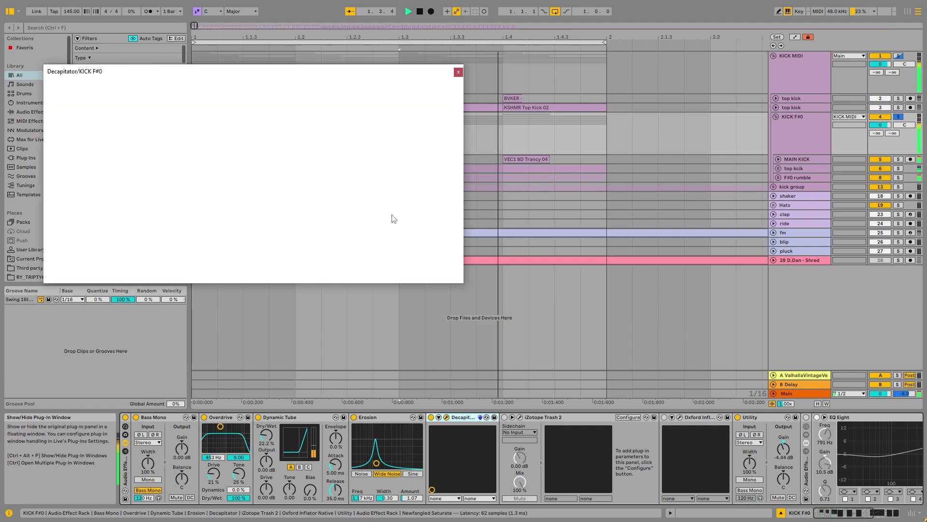
key("space")
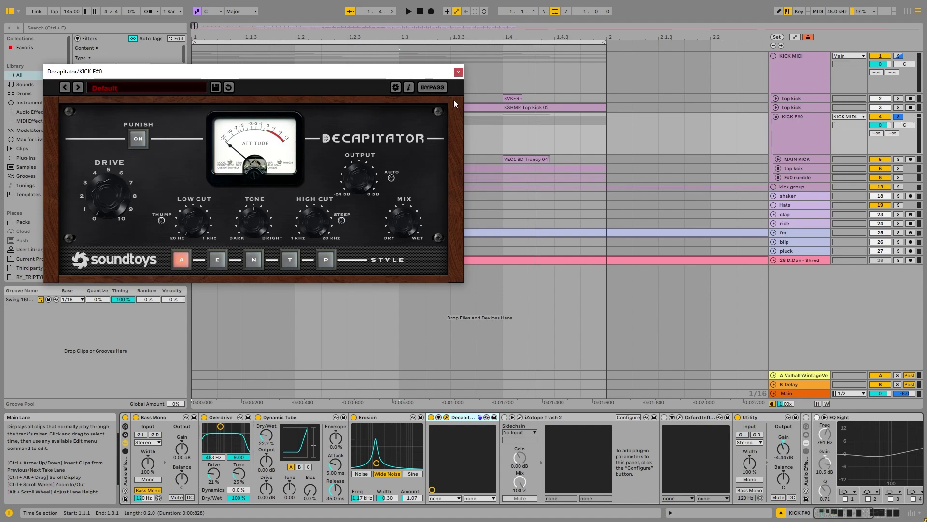
left_click(458, 73)
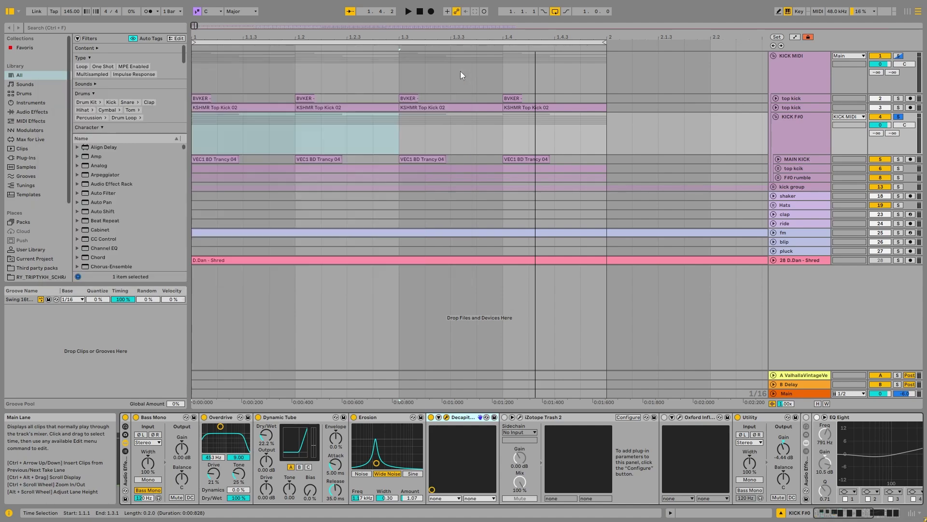
Switch on iZotope Trash 2, view its Clip Control distortion settings and audition the KICK F#0 group.
left_click(536, 422)
left_click(506, 418)
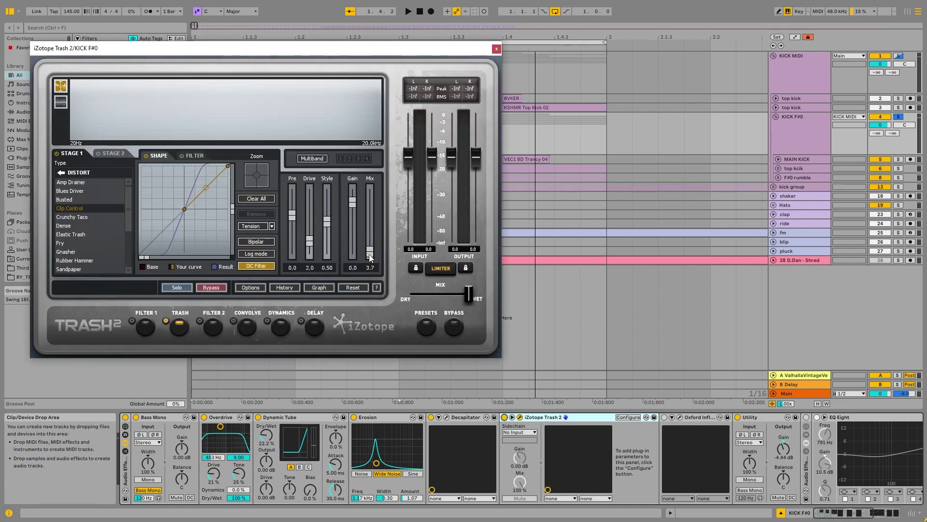
left_click(537, 166)
key("space")
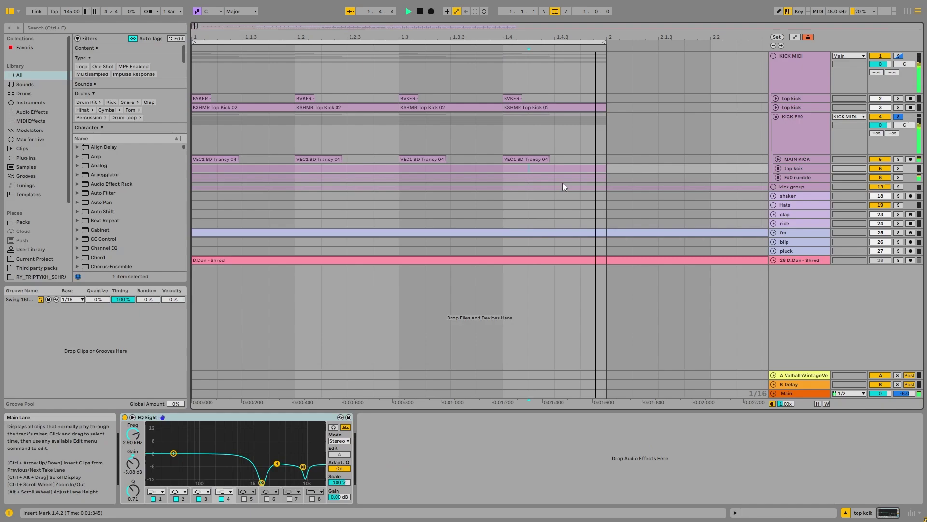
left_click(781, 152)
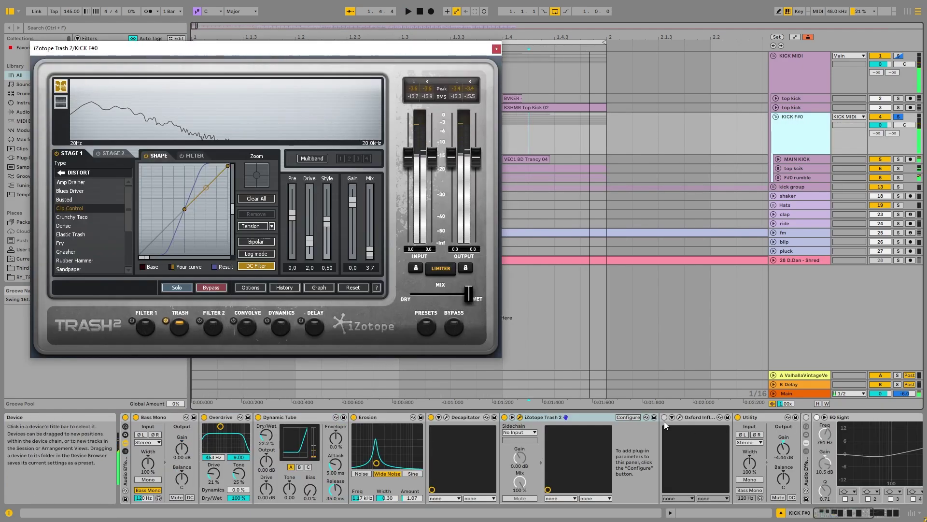
Switch on Oxford Inflator, view its settings and audition the KICK F#0 group, closing the open plug-in windows.
left_click(679, 416)
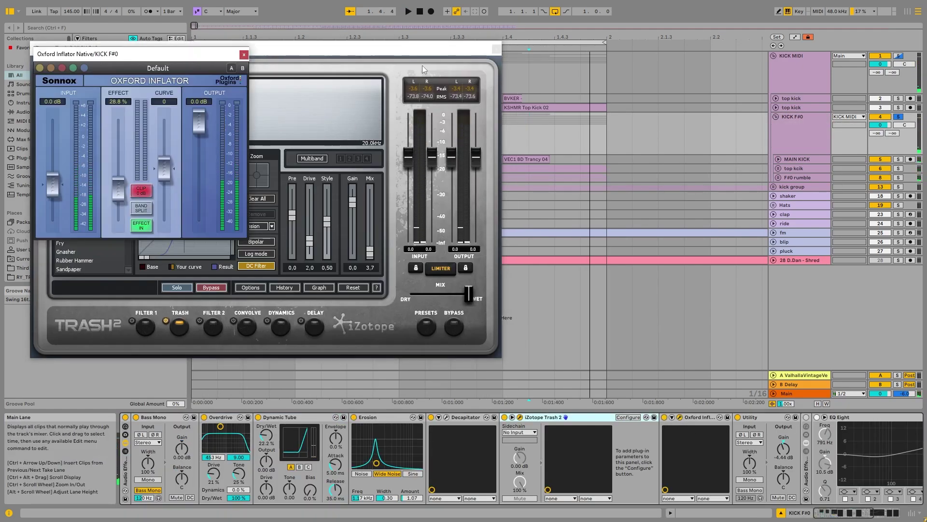
left_click(244, 54)
left_click(496, 49)
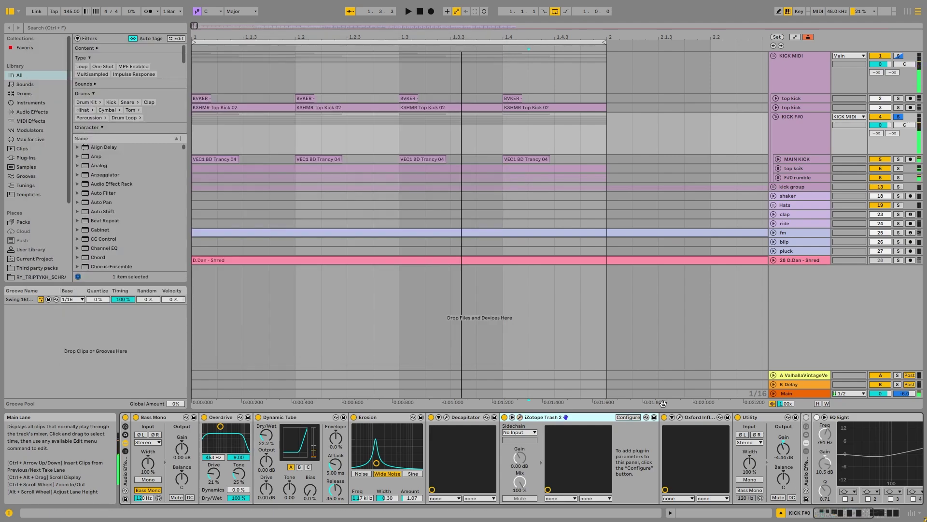
left_click(701, 419)
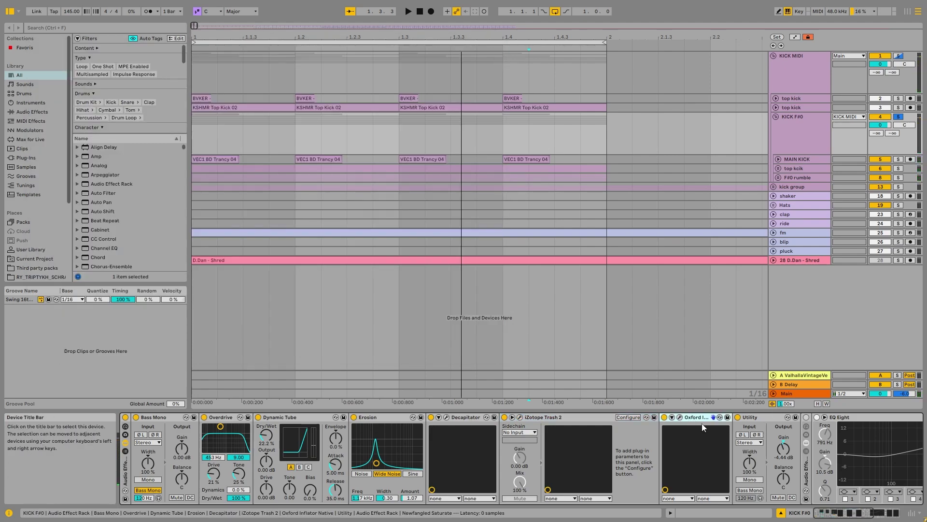
Switch on the nested Audio Effect Rack after Utility and turn off its EQ Eight.
left_click_drag(843, 511, 853, 509)
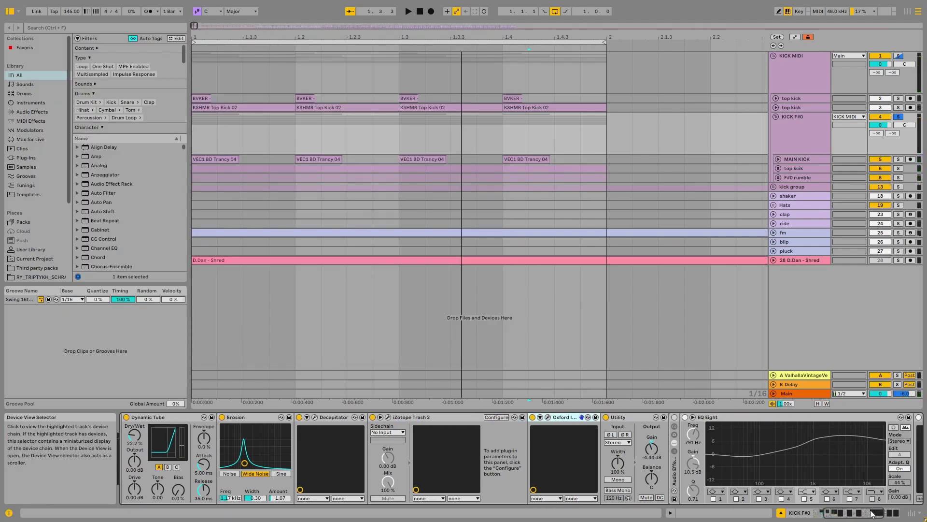
scroll(621, 449, "down", 3)
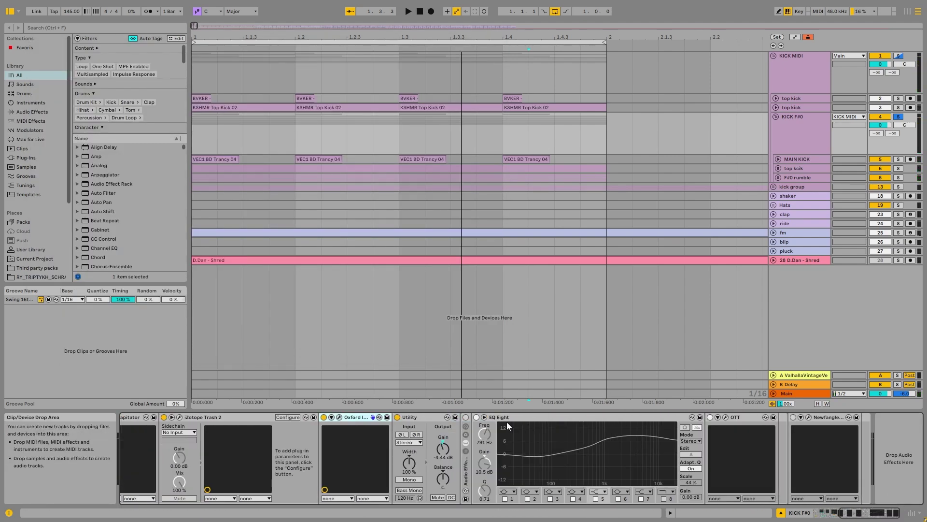
left_click(466, 417)
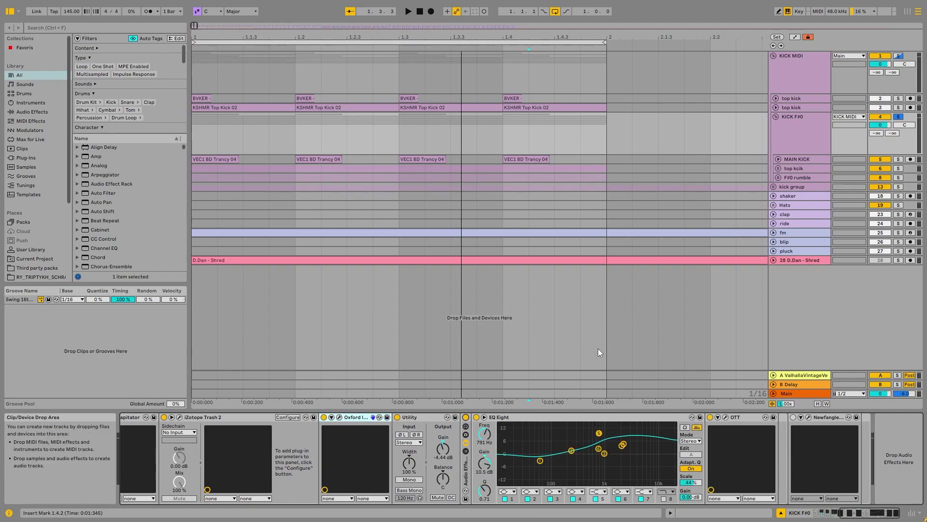
left_click(476, 417)
View the nested rack's OTT settings and audition the KICK F#0 group while bypassing OTT.
left_click(725, 417)
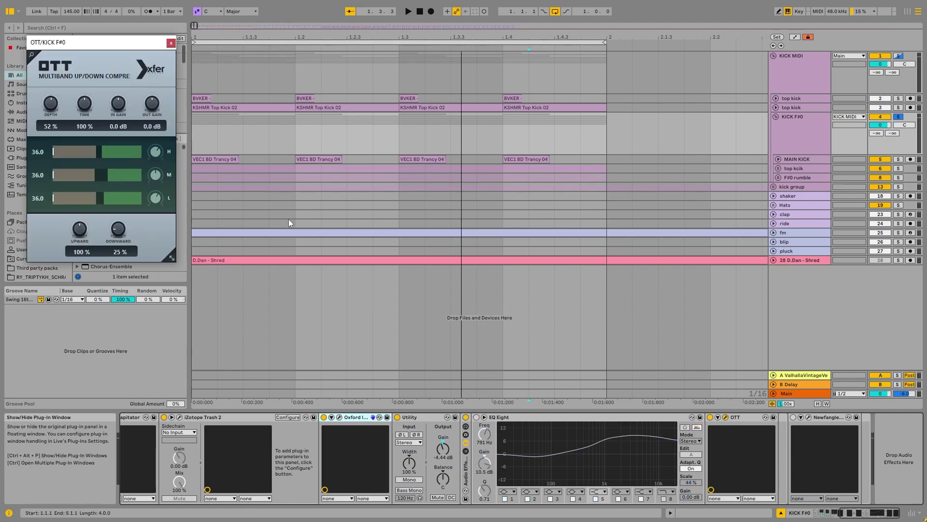
left_click_drag(121, 42, 409, 87)
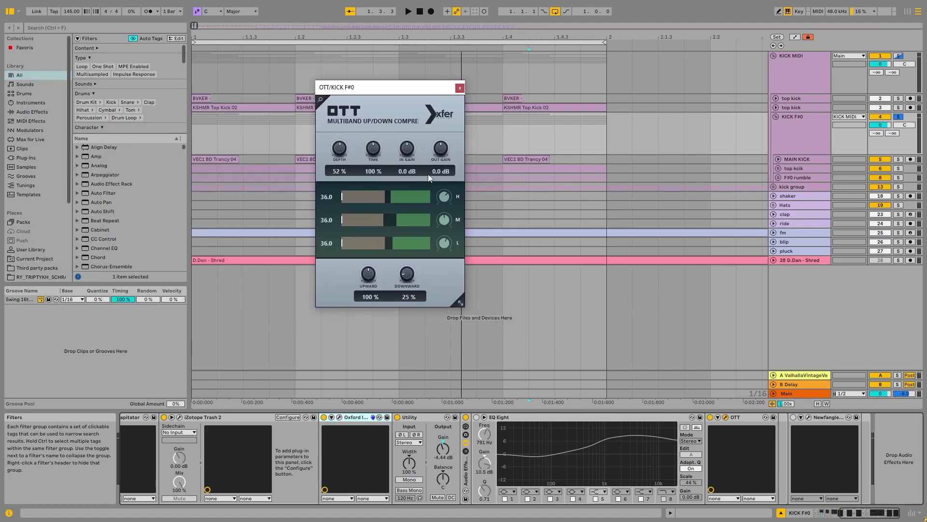
key("space")
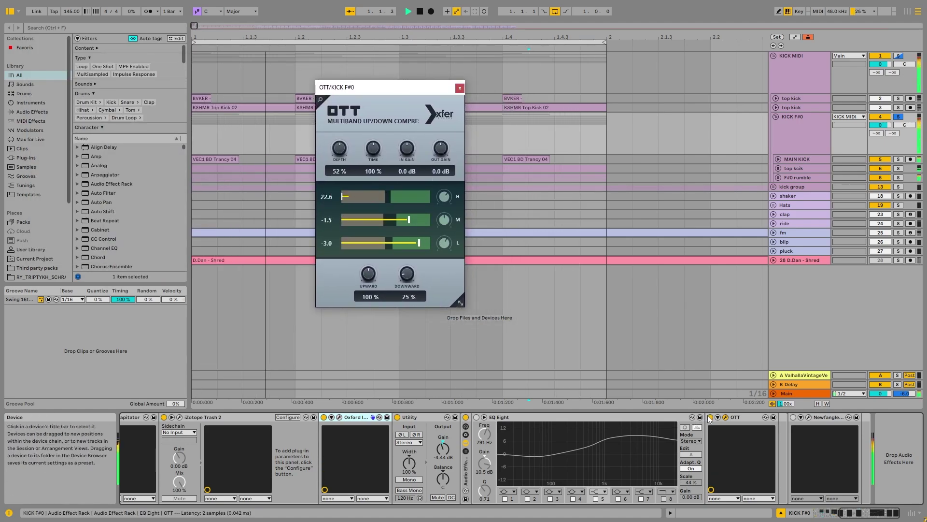
left_click(710, 417)
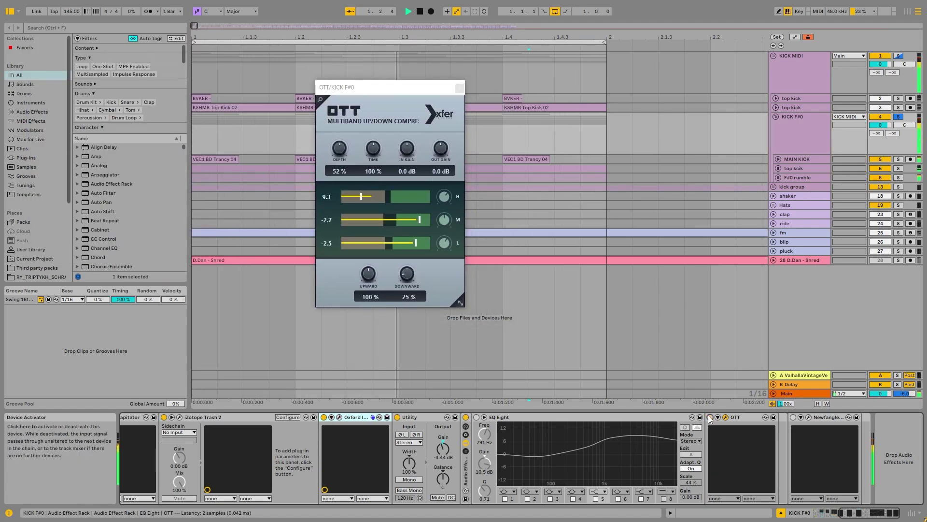
Compare the KICK F#0 group with the nested rack's EQ Eight on and off, leave it on and close the OTT window.
left_click(477, 417)
left_click(476, 418)
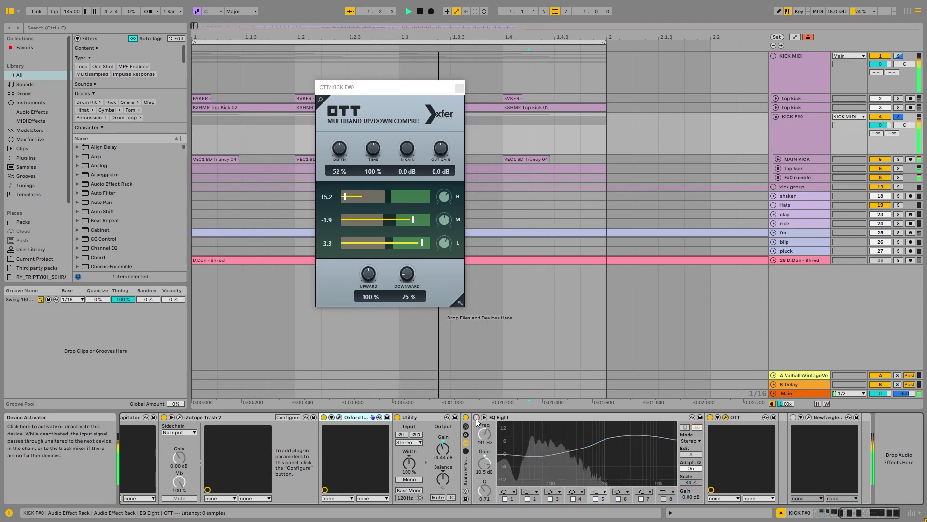
key("space")
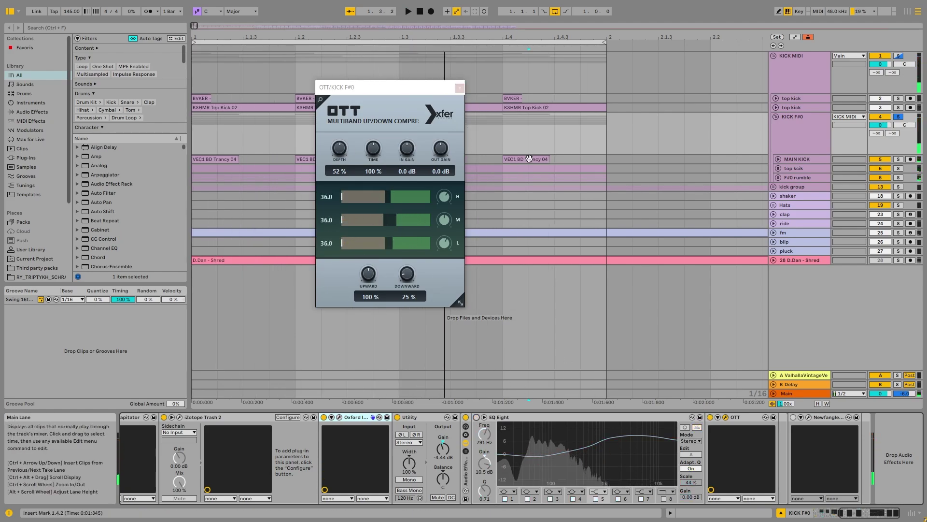
left_click(478, 419)
key("space")
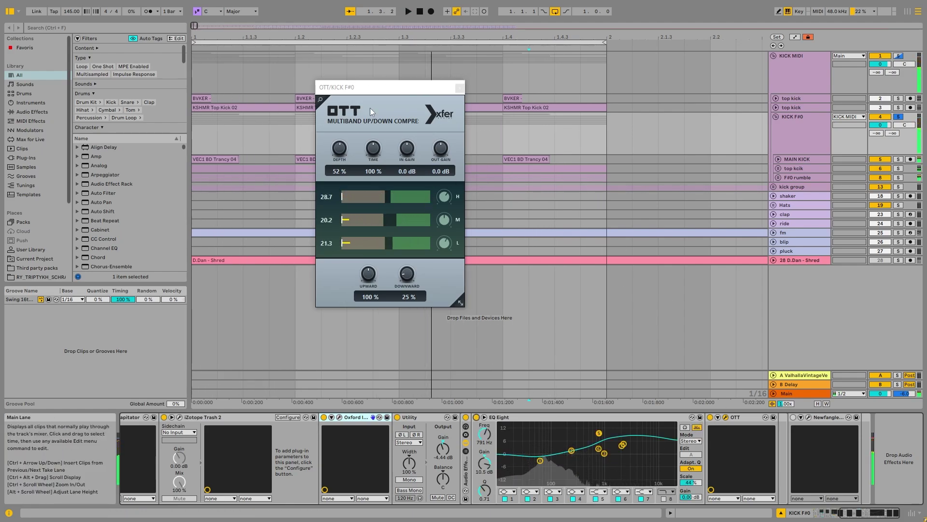
left_click_drag(393, 90, 598, 100)
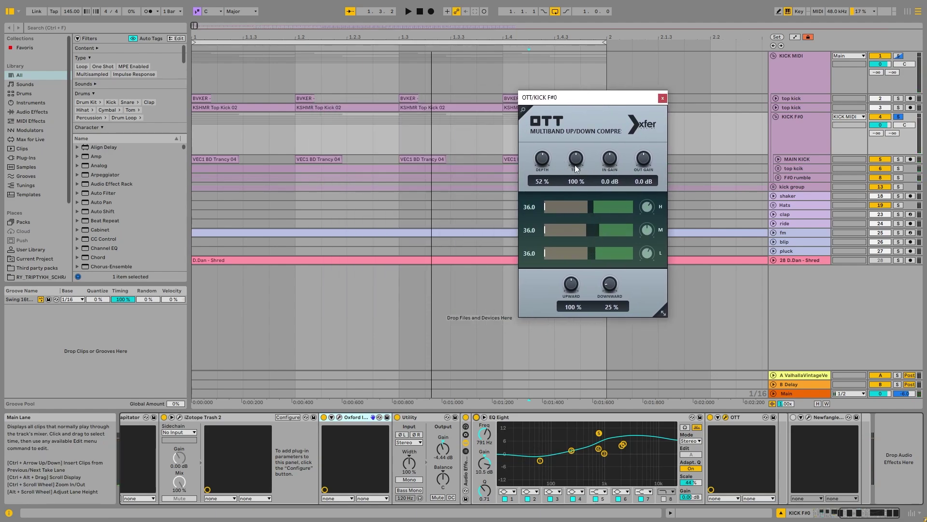
left_click(663, 98)
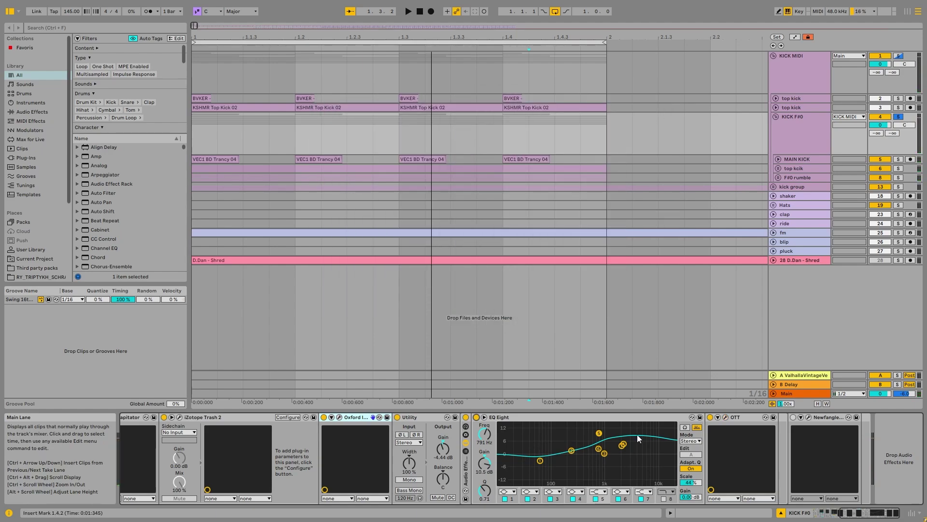
Audition the KICK F#0 group while bypassing Erosion and switching it back on.
left_click(486, 422)
key("space")
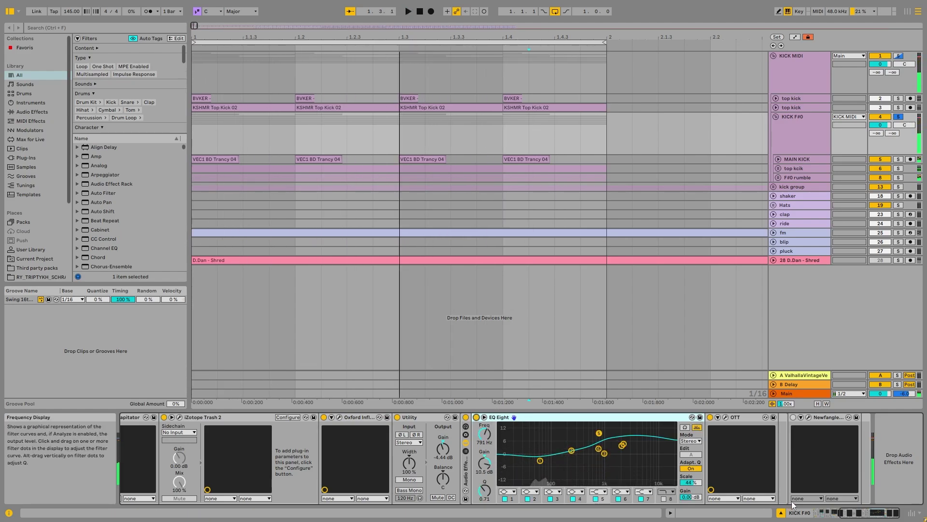
left_click_drag(853, 512, 771, 513)
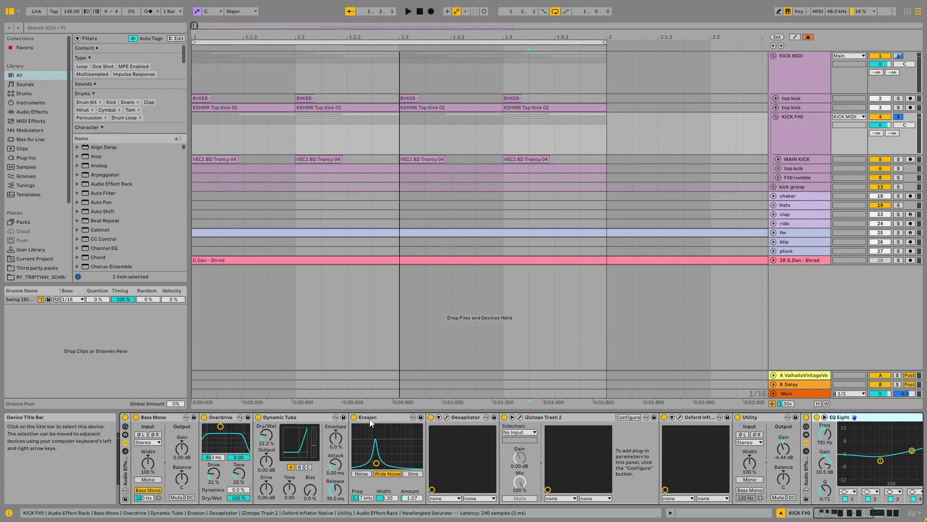
left_click(354, 417)
key("space")
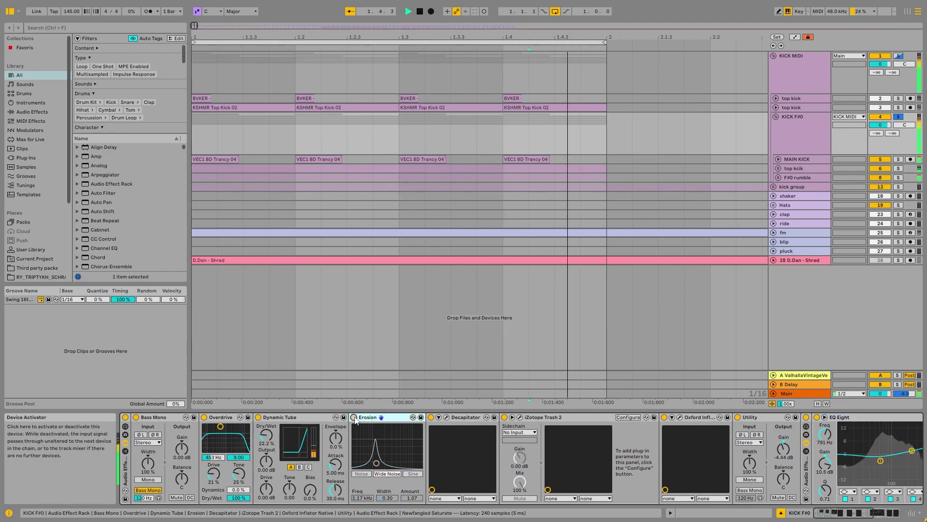
left_click(354, 417)
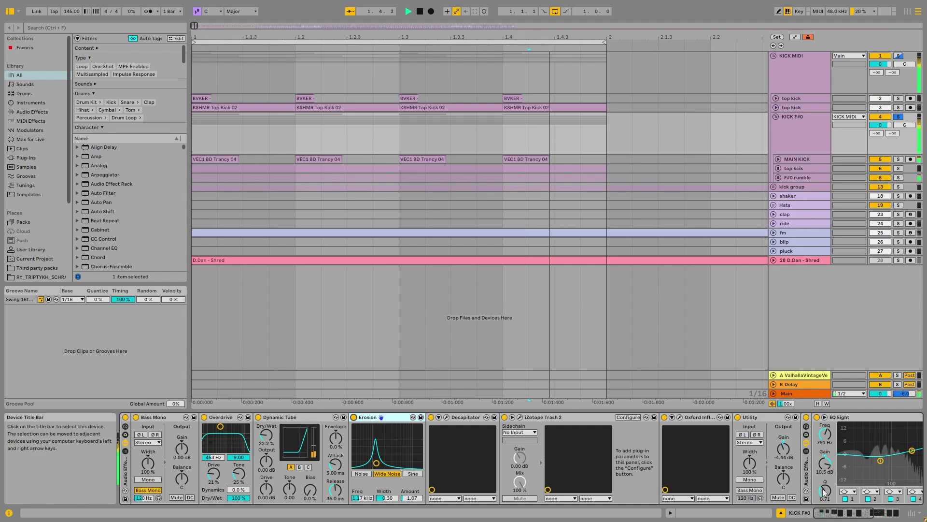
Switch on Newfangled Saturate at the chain's end, view its Spectral Clipper settings and audition the KICK F#0 group.
left_click(887, 513)
left_click(795, 419)
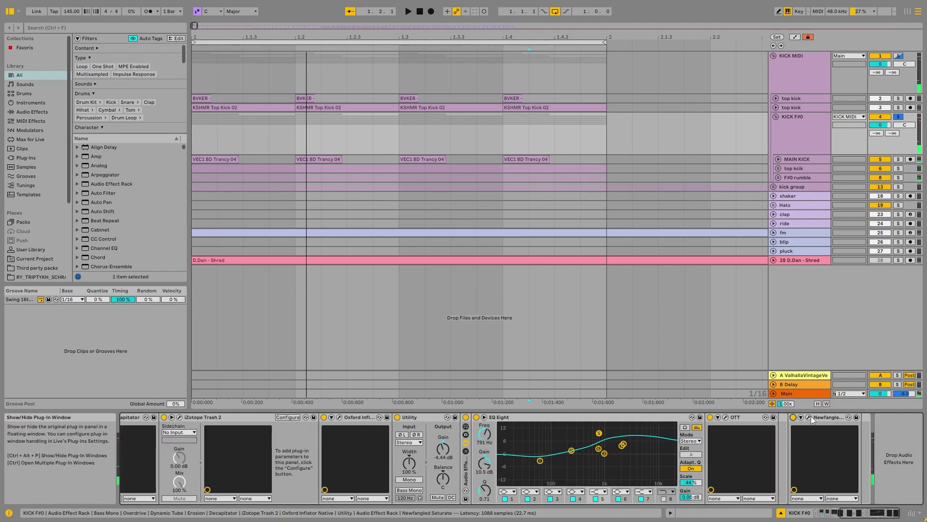
key("space")
left_click(809, 418)
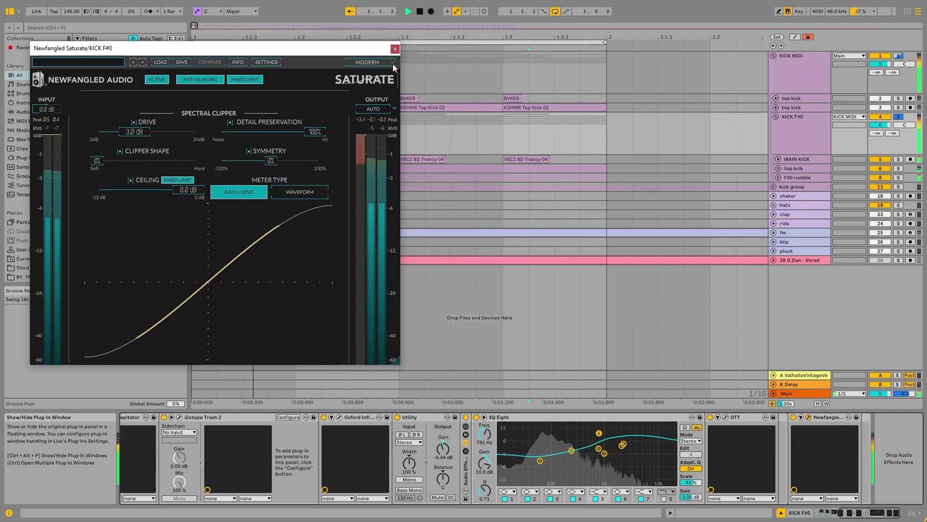
key("space")
left_click(394, 49)
Examine the device chains of the KICK F#0 group, the two top kick tracks and the KICK MIDI group.
left_click(815, 121)
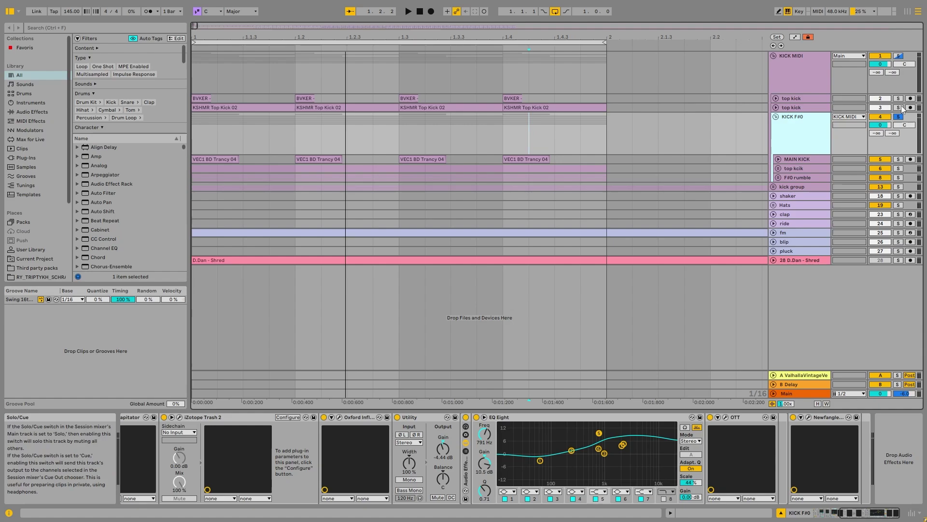
left_click(809, 108)
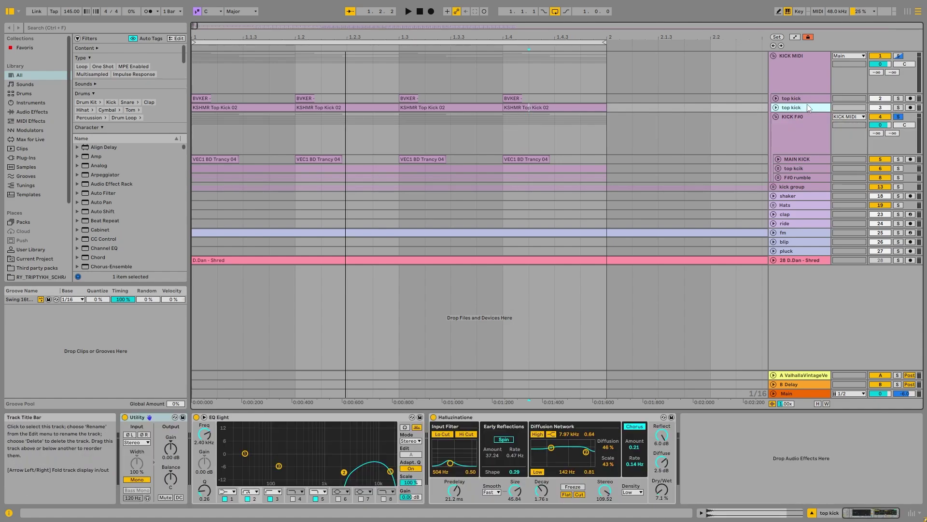
left_click(810, 129)
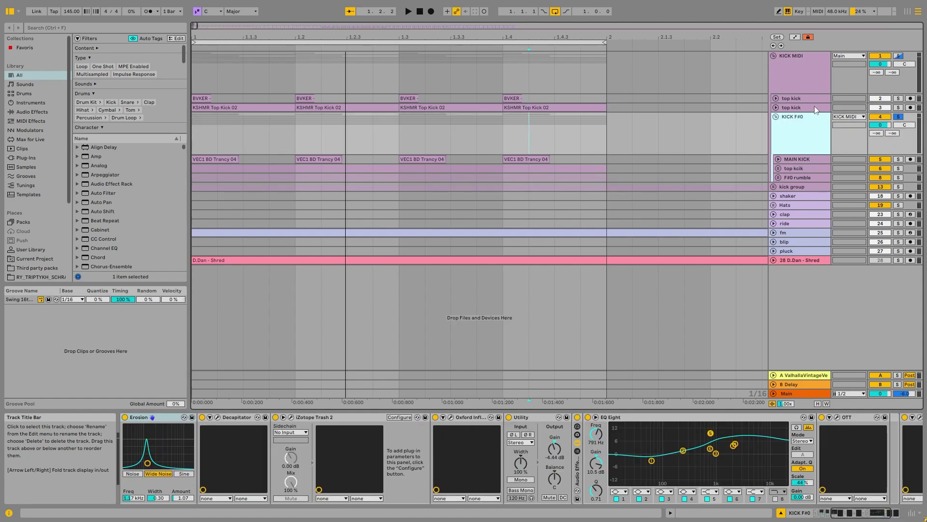
left_click(810, 107)
left_click(804, 81)
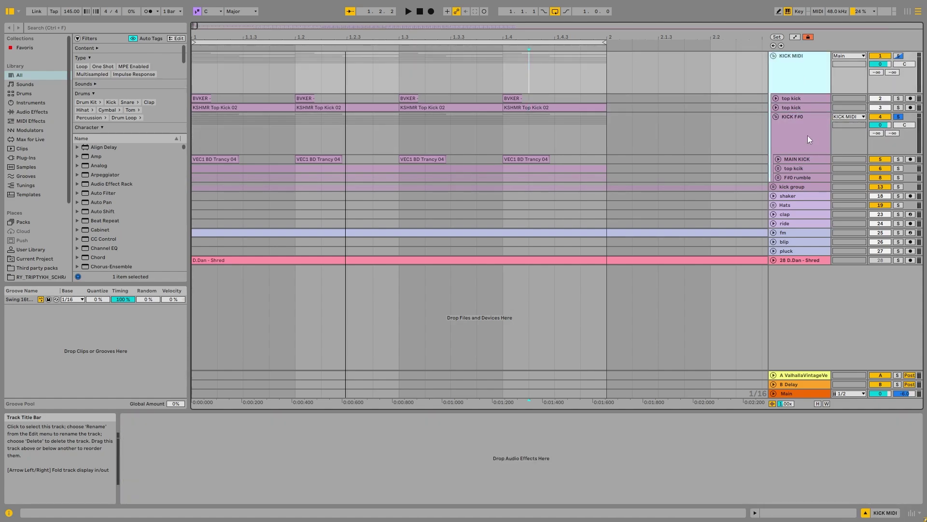
left_click(808, 135)
left_click(807, 98)
left_click(814, 139)
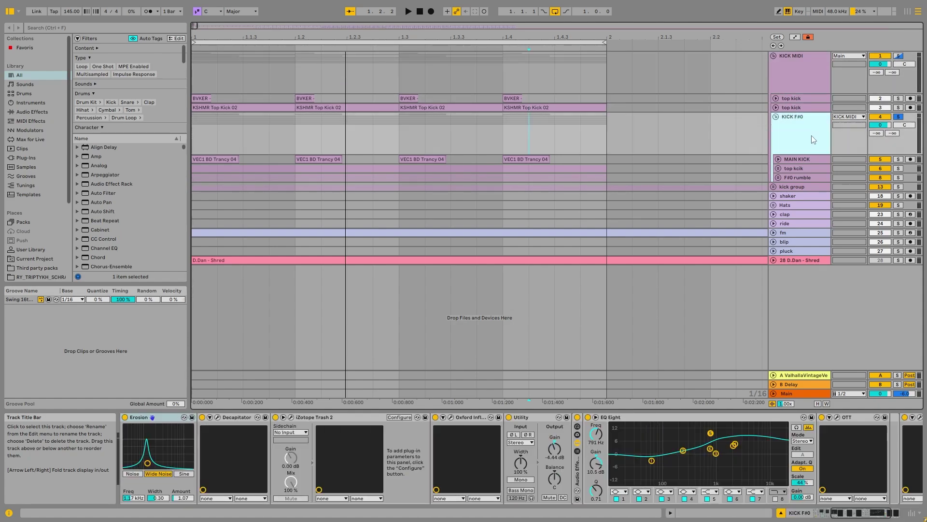
left_click(805, 80)
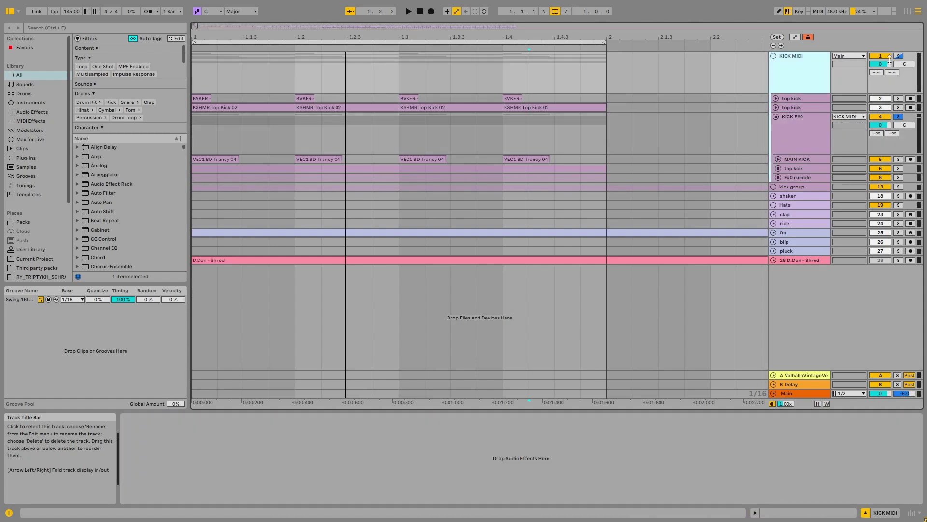
Solo and audition the KSHMR Top Kick 02 track, and solo the whole KICK MIDI group for comparison.
left_click(898, 108)
key("space")
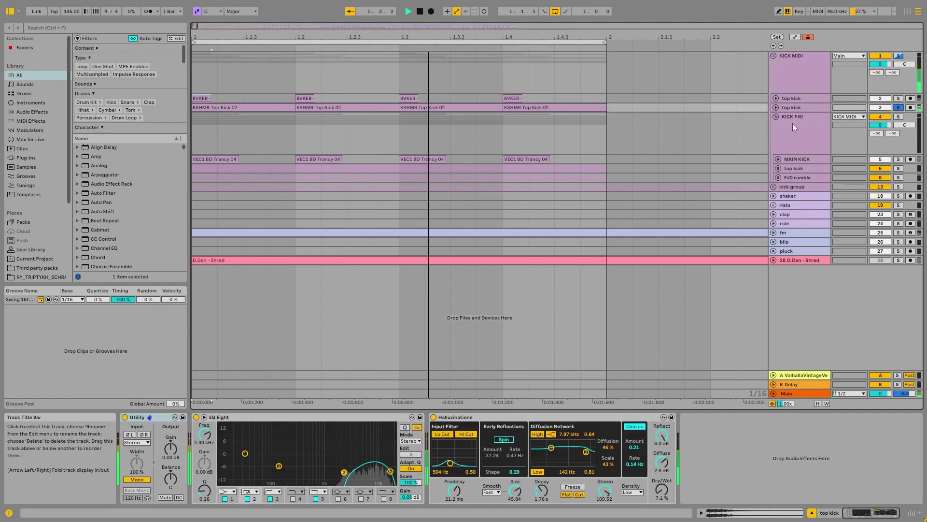
left_click(898, 55)
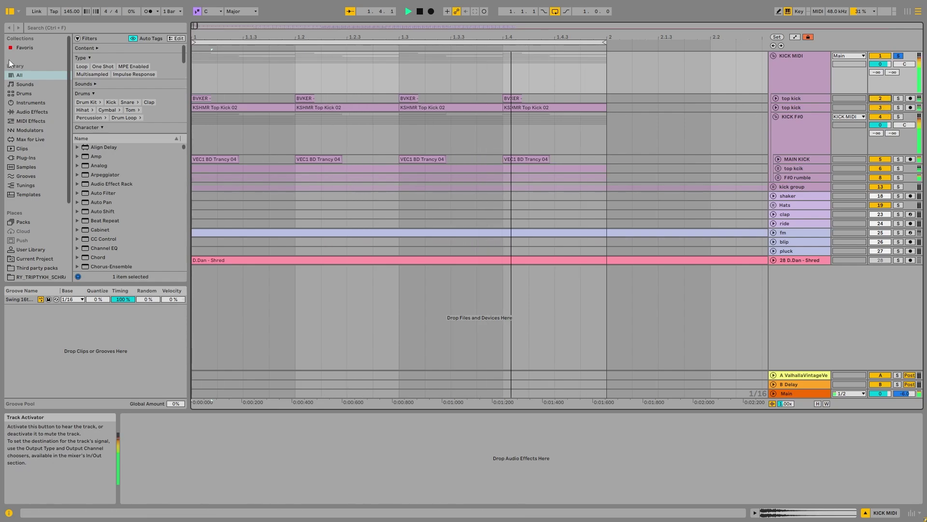
key("space")
Fold the KICK F#0 and KICK MIDI groups and unfold the kick group's tracks.
left_click(776, 117)
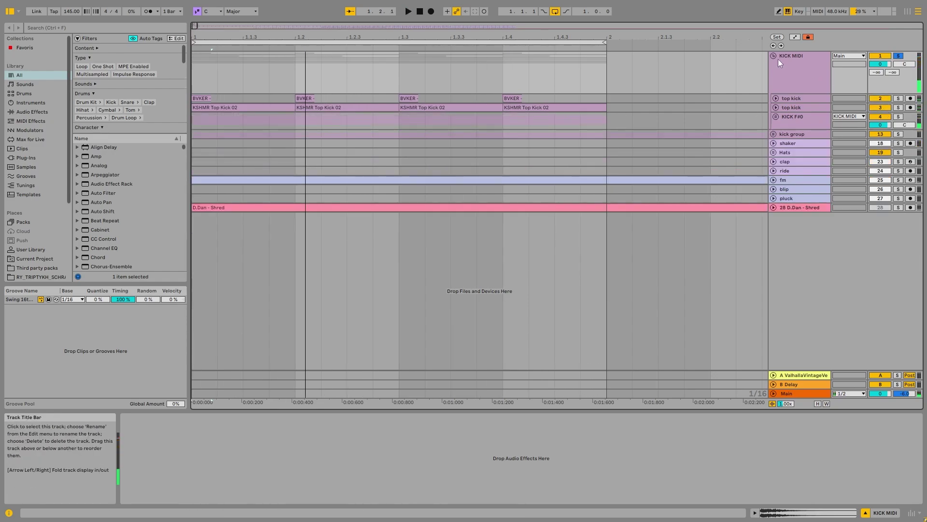
left_click(775, 56)
scroll(615, 107, "down", 8)
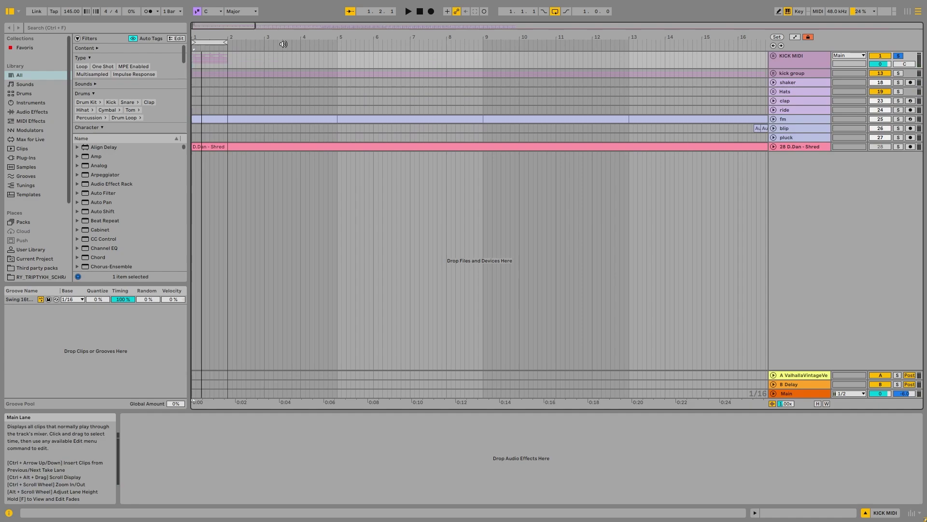
left_click(775, 74)
Solo the KICK track in the kick group and audition it with its EQ Eight turned off.
left_click(898, 135)
left_click(806, 136)
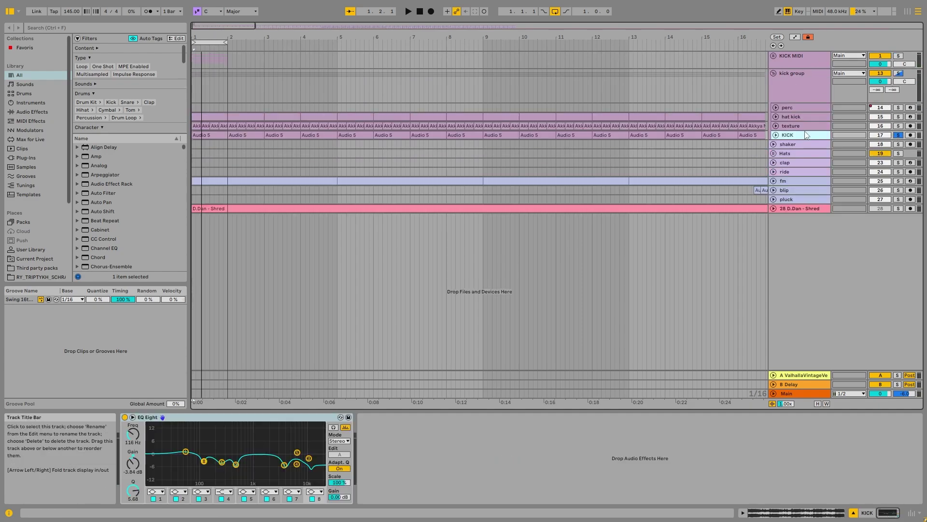
left_click(126, 417)
left_click(800, 82)
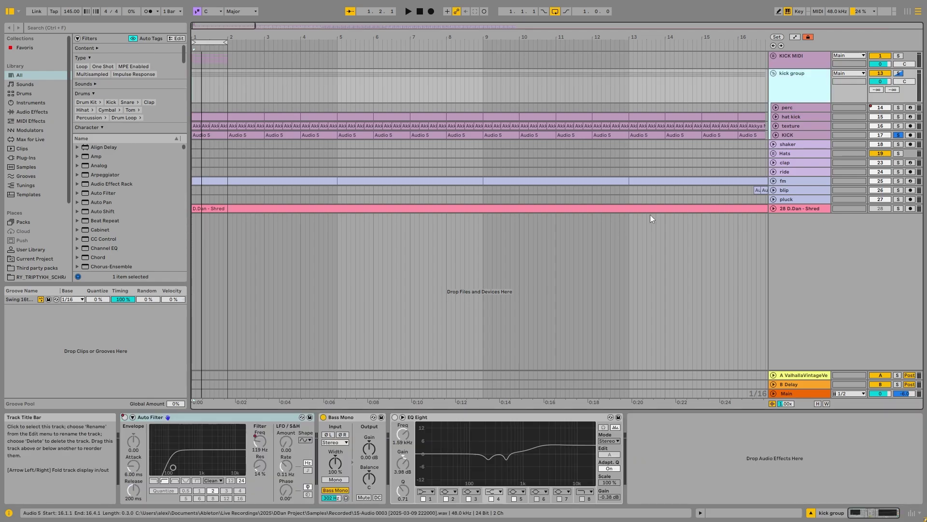
left_click(213, 136)
key("space")
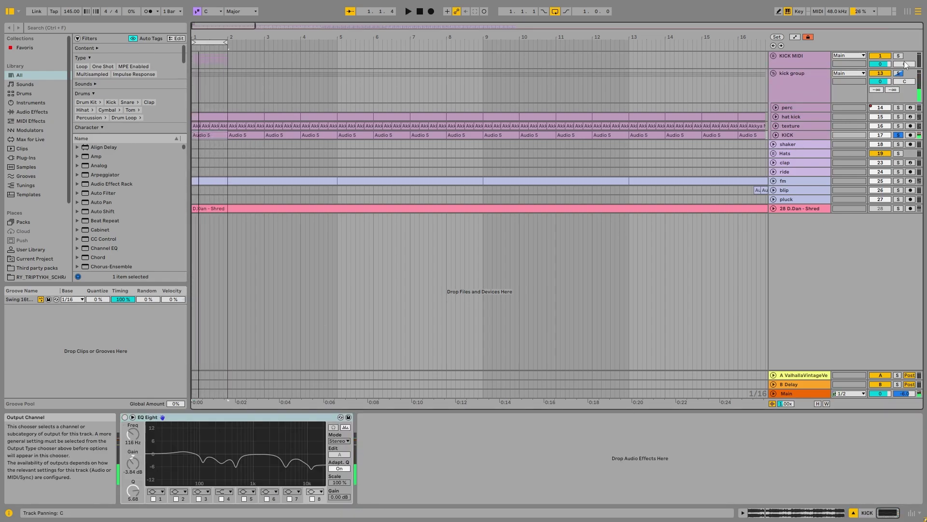
Turn the KICK track's EQ Eight back on, audition the track and inspect the EQ curve in the expanded display.
left_click(124, 416)
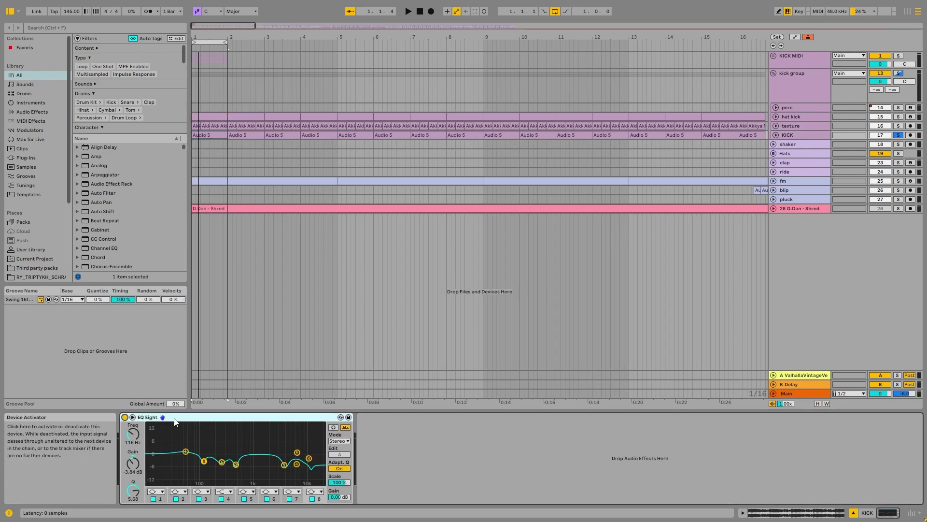
key("space")
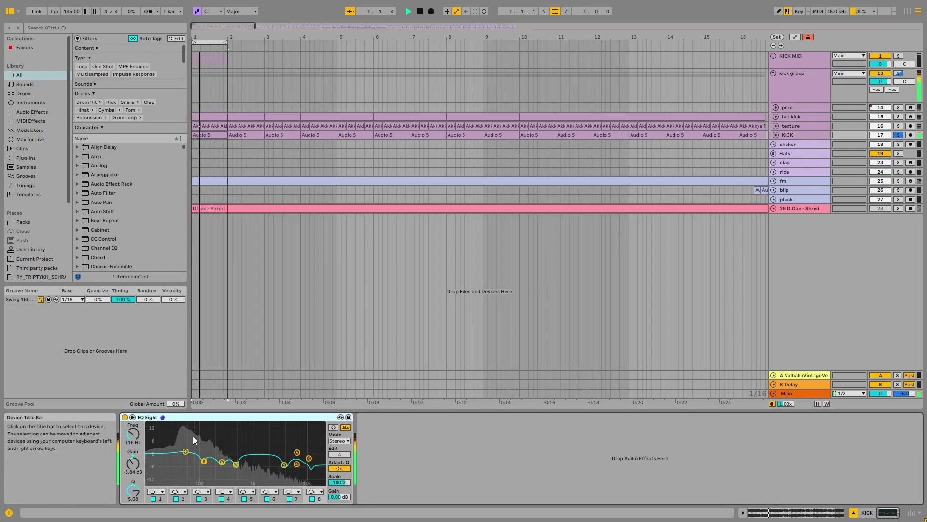
left_click(133, 417)
key("space")
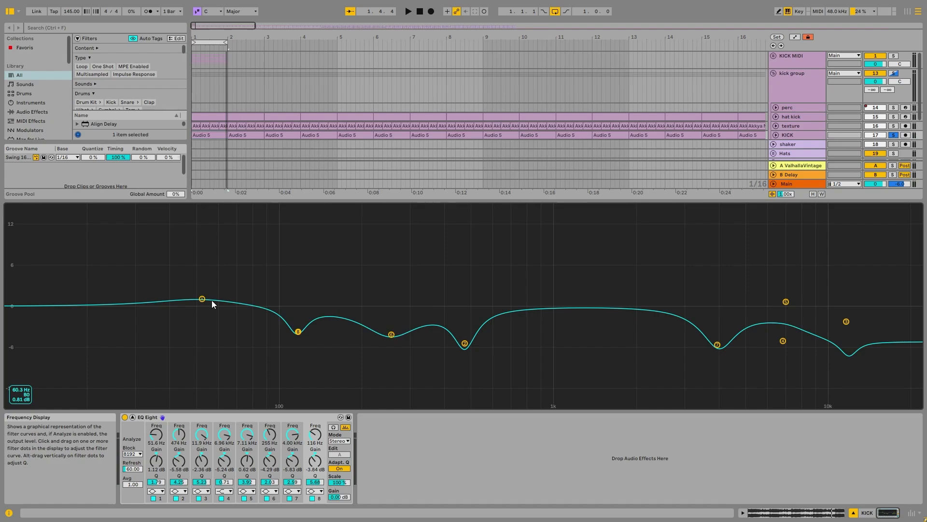
double_click(229, 261)
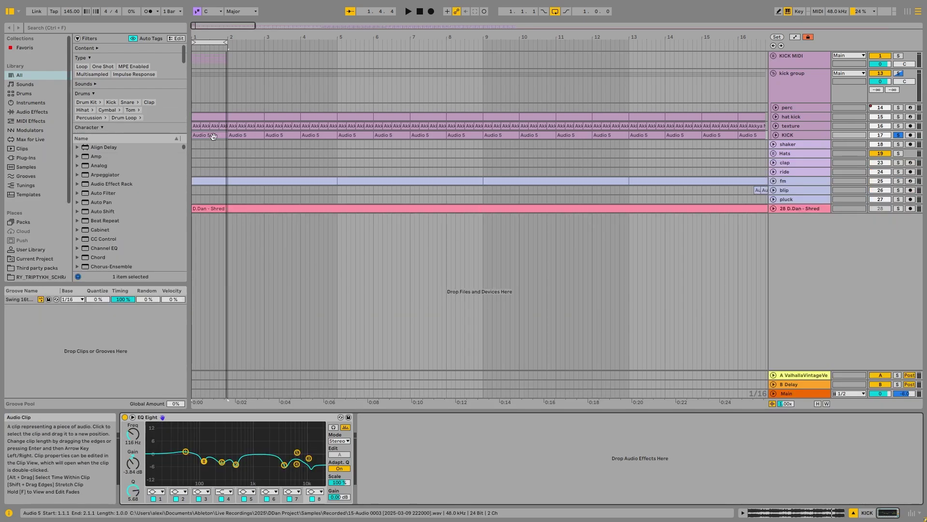
Unfold the texture and hat kick tracks and solo the texture track.
left_click(776, 126)
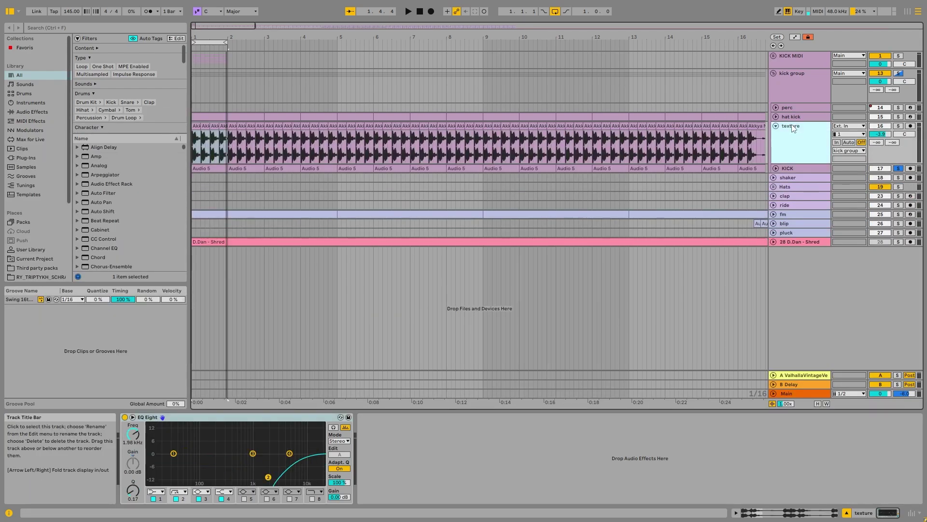
left_click(776, 116)
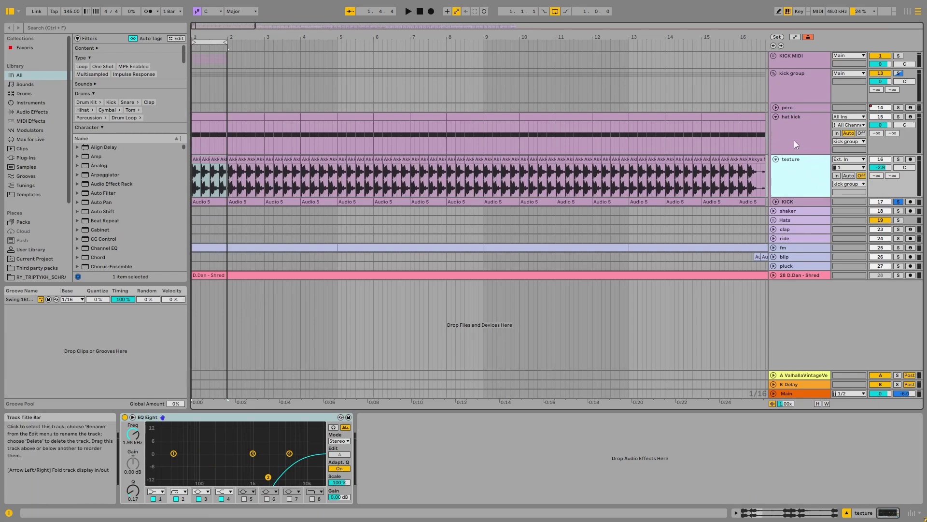
left_click(810, 141)
left_click(898, 159)
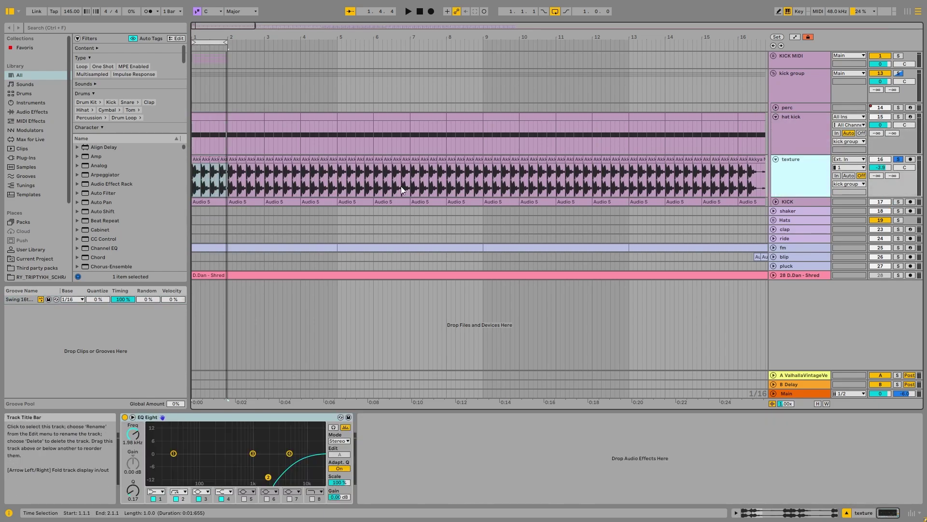
Audition the texture track's kick layer clips with the track's EQ Eight turned off.
left_click(195, 159)
scroll(196, 160, "up", 6)
key("space")
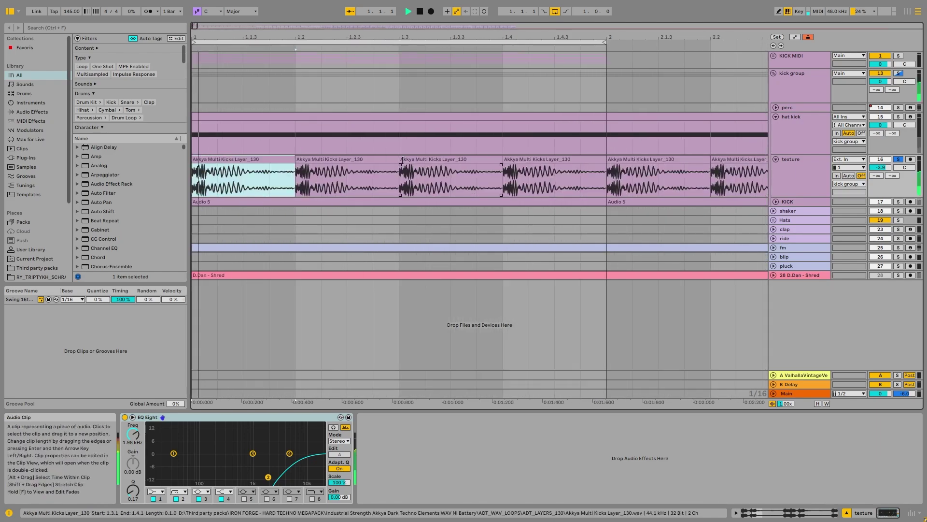
left_click(125, 418)
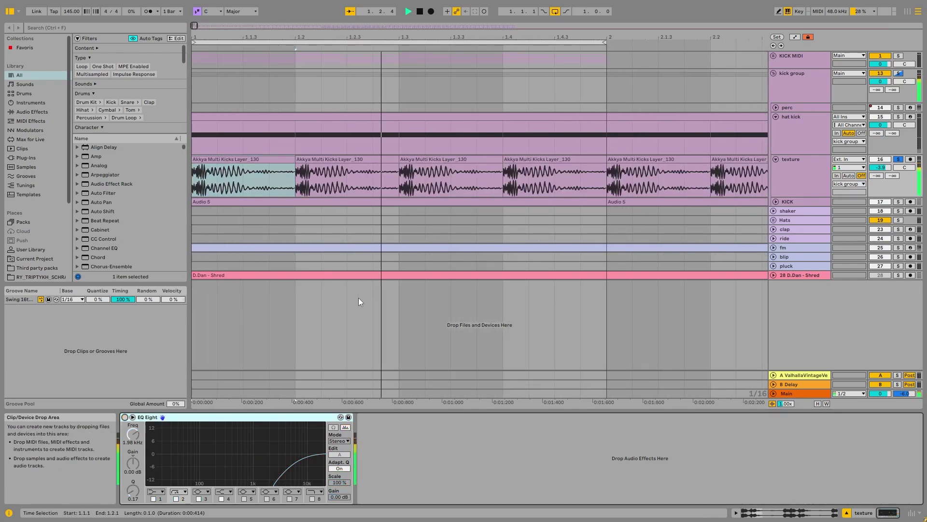
key("space")
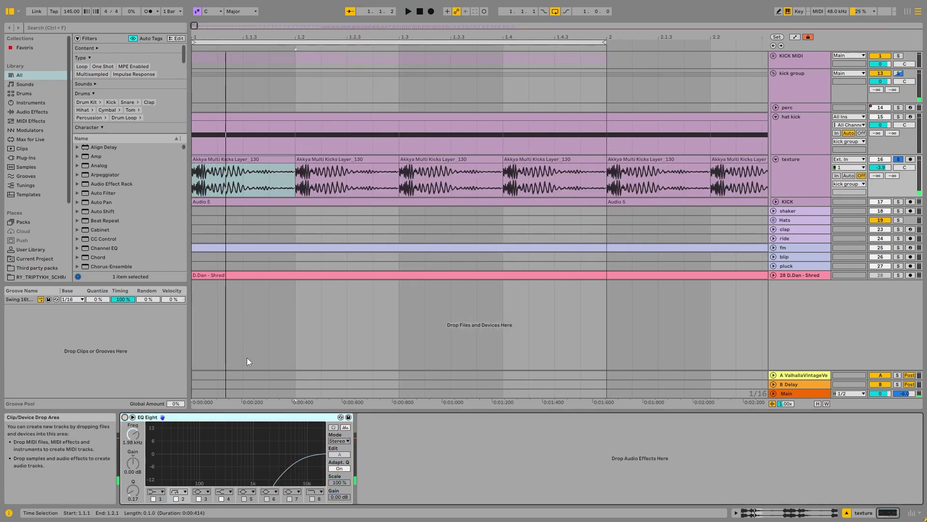
Turn the texture track's EQ Eight back on, audition the track and add the KICK track to the solo.
left_click(125, 417)
key("space")
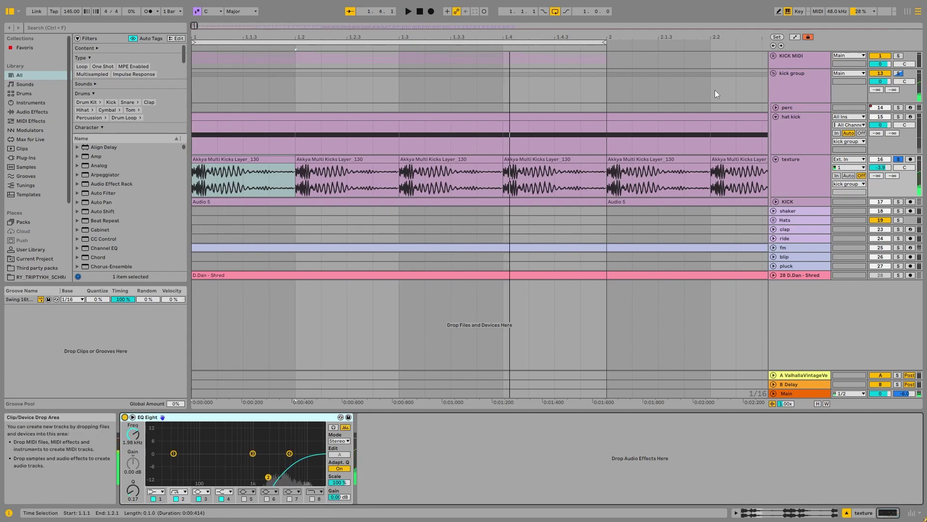
left_click(781, 202)
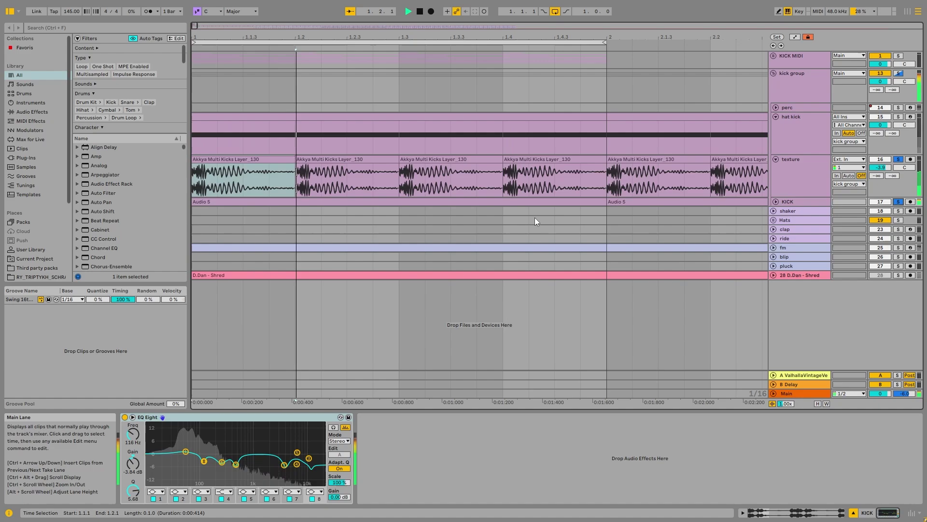
key("space")
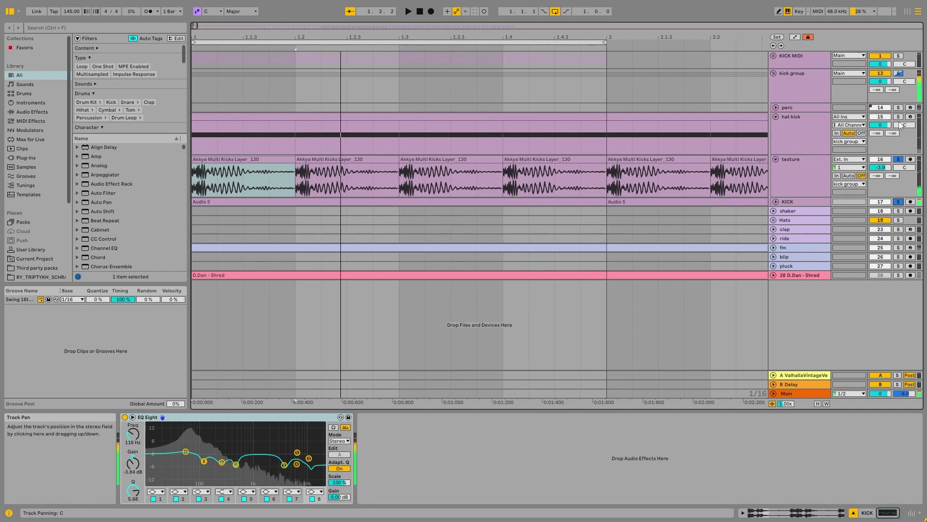
Solo the hat kick track, audition its first bar and view the ValhallaVintageVerb settings, closing the plug-in window.
left_click(808, 148)
left_click(236, 111)
left_click(239, 116)
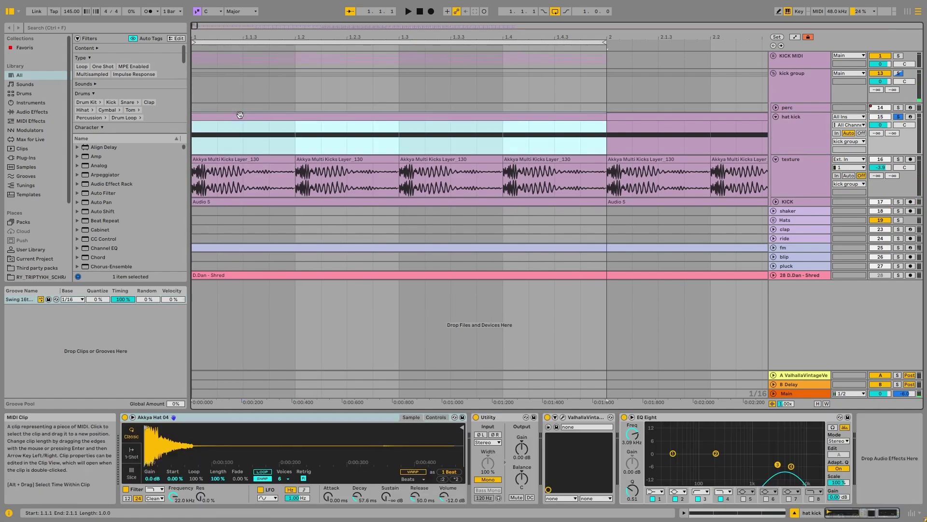
key("space")
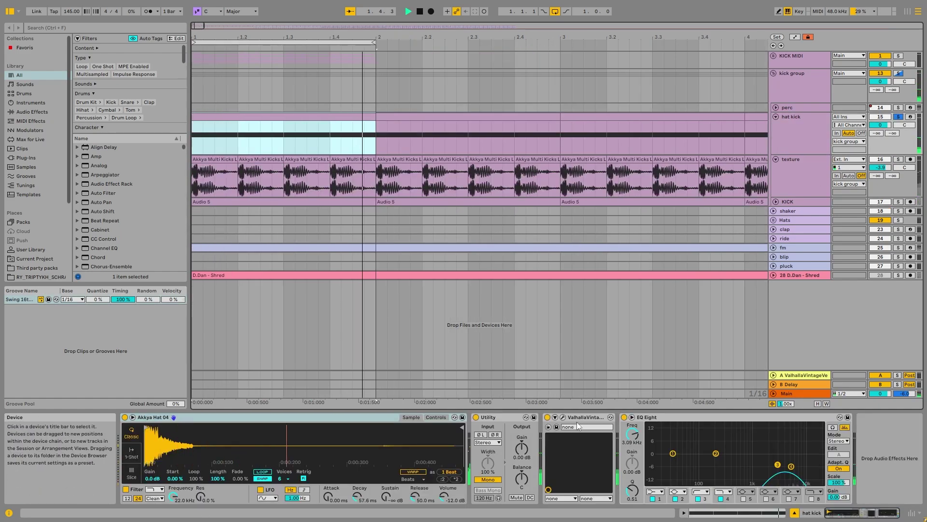
left_click(563, 417)
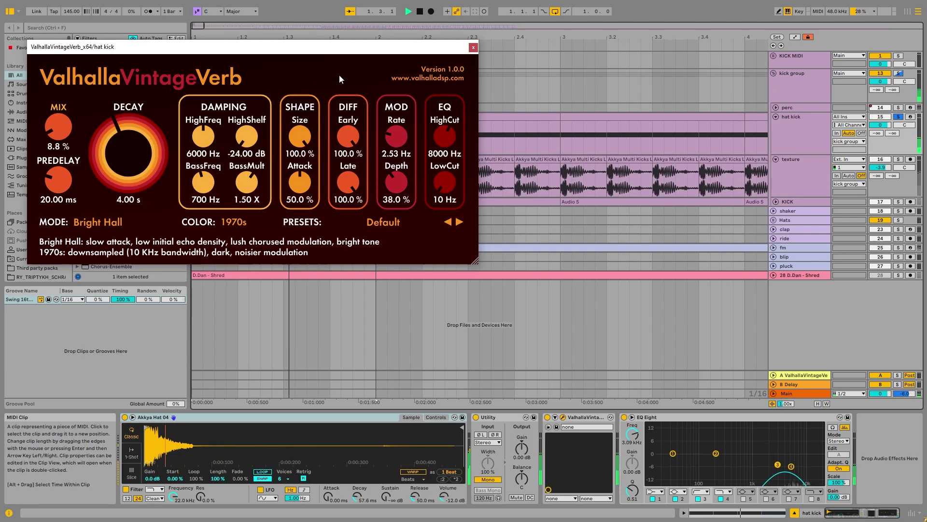
left_click(473, 48)
key("space")
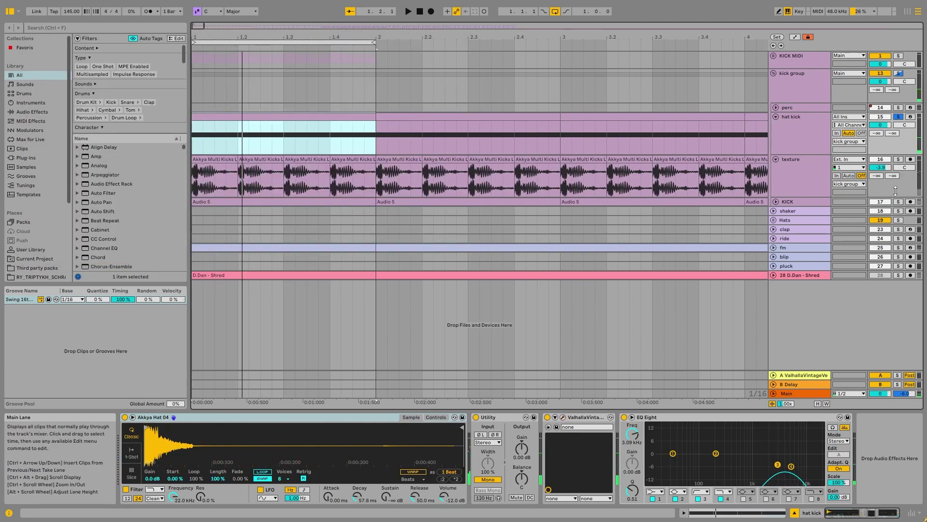
Solo the texture and KICK tracks together with hat kick and audition the three layers.
left_click(899, 160)
left_click(899, 201, "ctrl")
key("space")
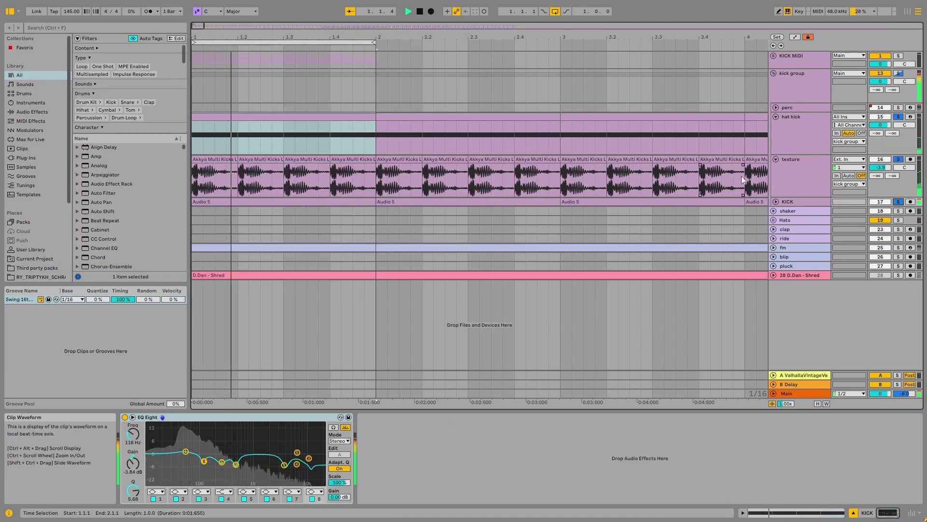
left_click(572, 149)
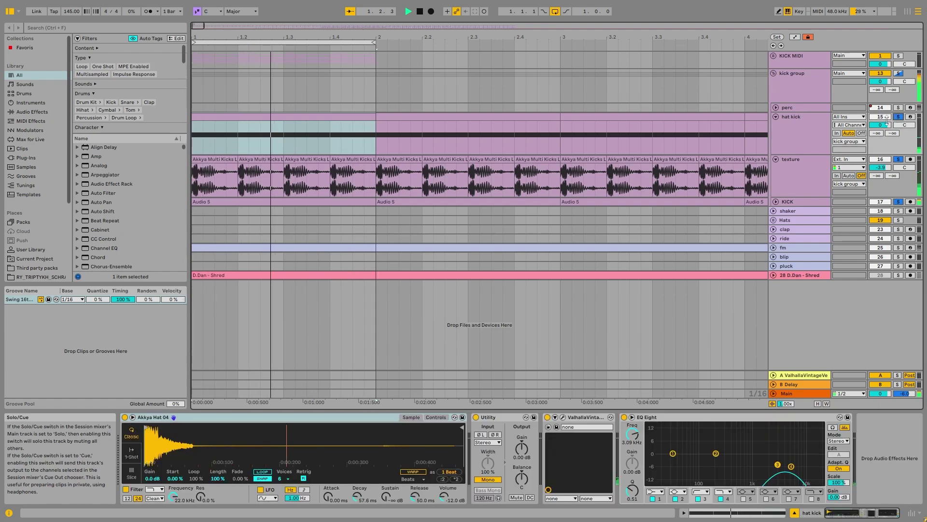
key("space")
Solo the perc track, unfold it and play it.
left_click(244, 274)
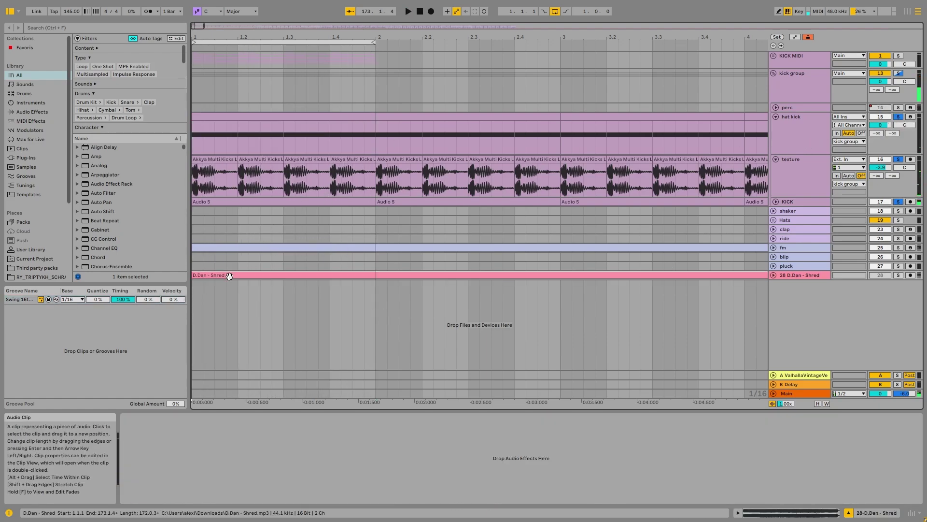
left_click(779, 108)
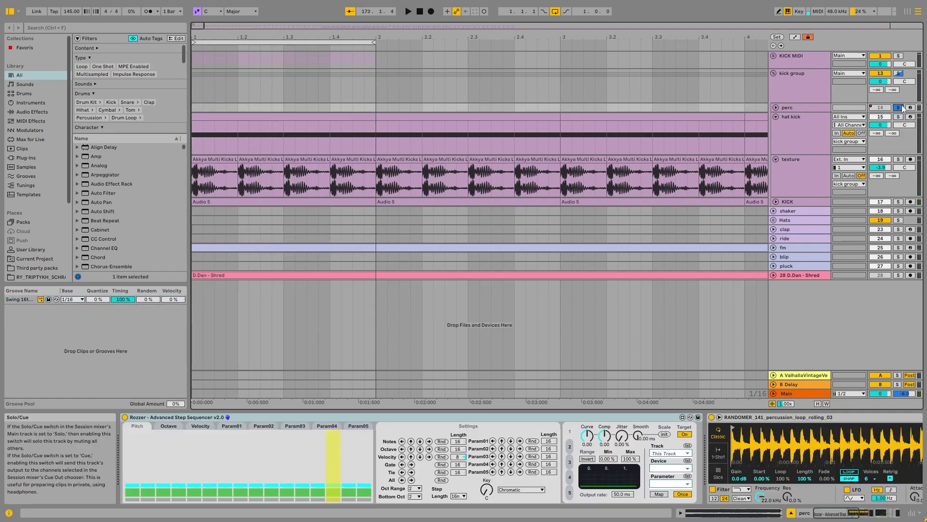
left_click(776, 108)
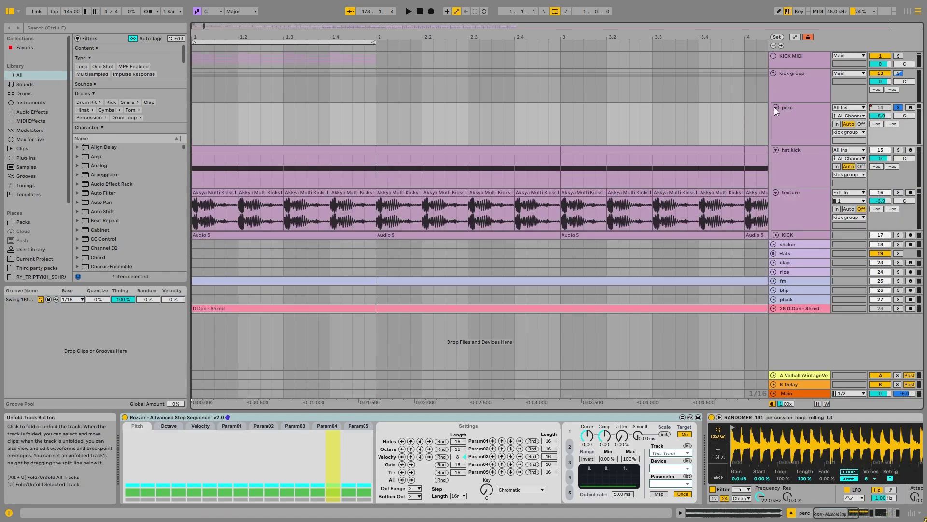
key("space")
Solo the whole kick group instead of the perc track and audition all its layers together.
left_click(899, 74)
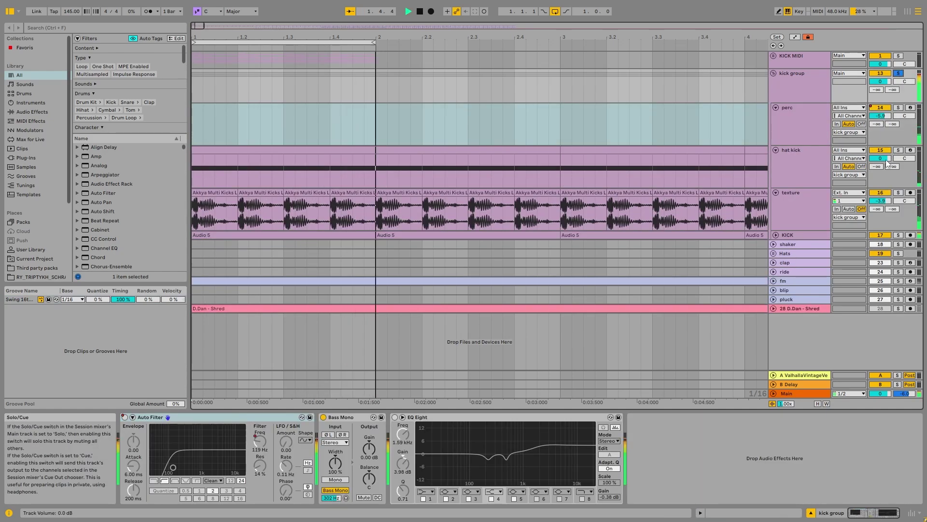
right_click(885, 109)
left_click(851, 127)
Select bar 1 across the perc, hat kick, texture and KICK tracks.
left_click(216, 121)
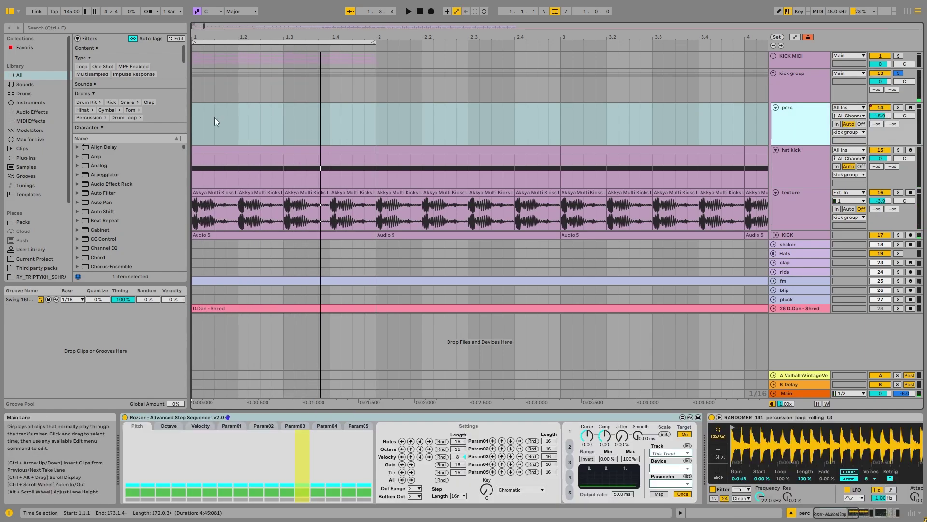
left_click(376, 124)
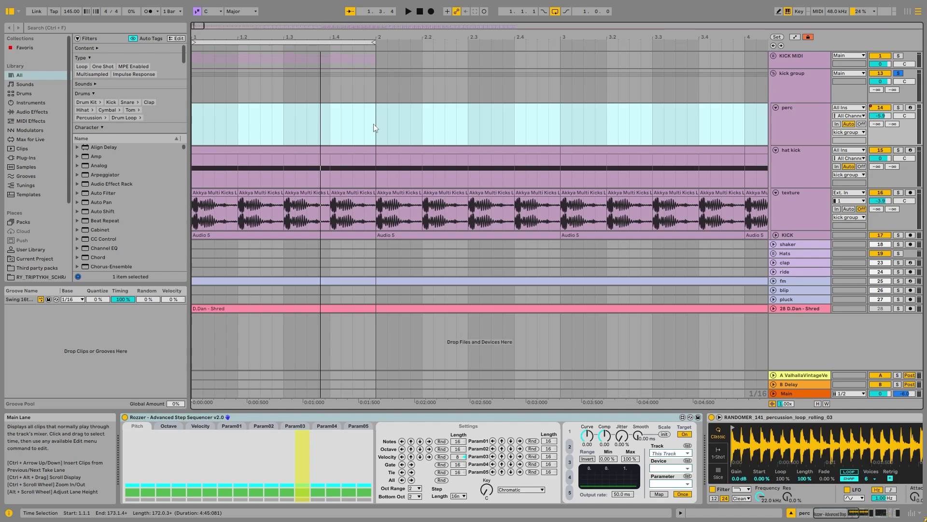
left_click_drag(376, 123, 198, 235)
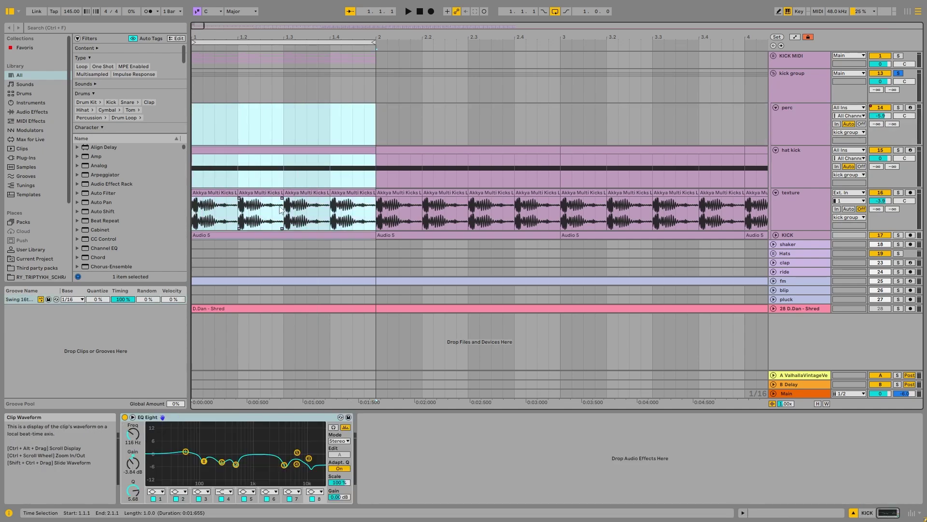
Solo the perc track and examine the velocity pattern in its Rozzer step sequencer during playback.
left_click(797, 121)
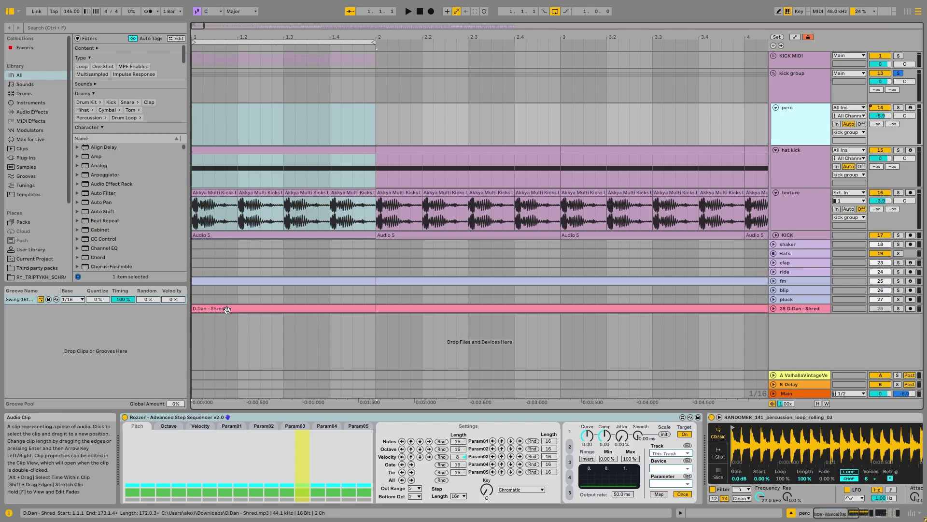
left_click(899, 108)
left_click(191, 416)
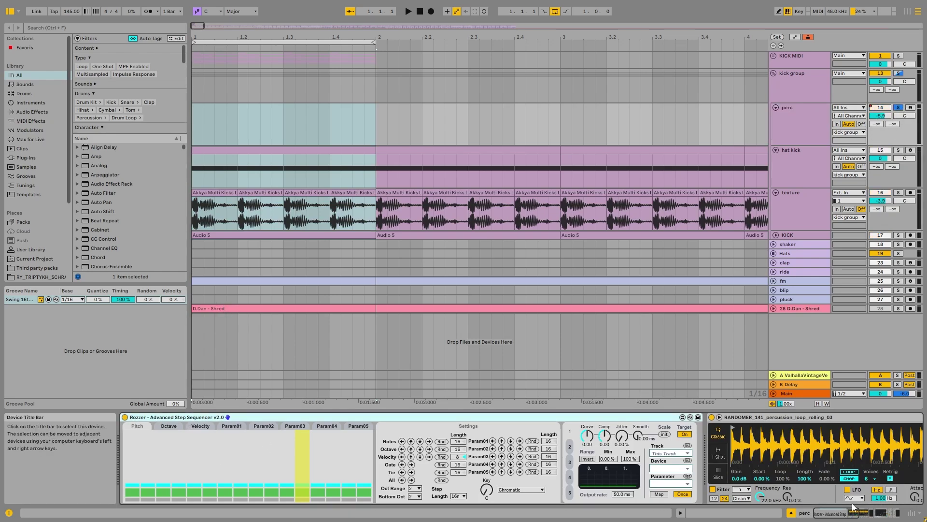
mouse_move(848, 512)
left_mouse_down()
mouse_move(878, 512)
mouse_move(835, 512)
left_mouse_up()
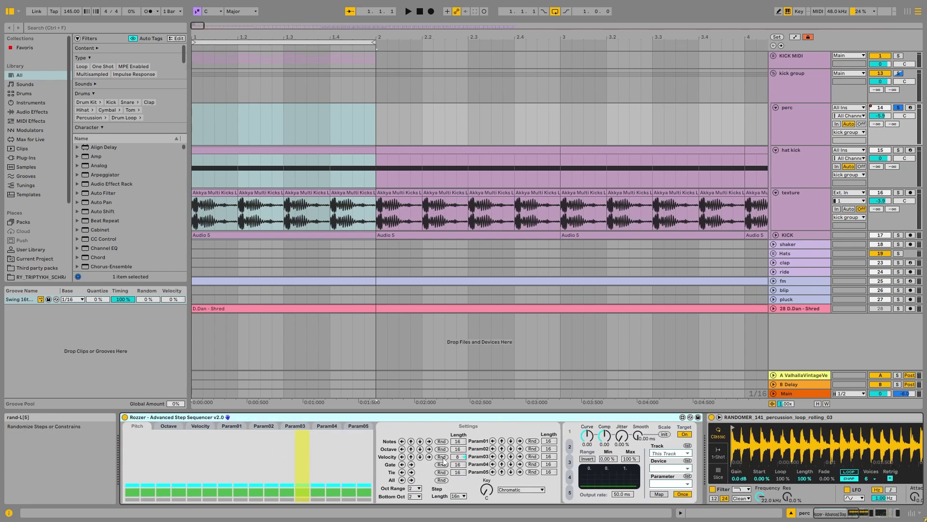
left_click(198, 425)
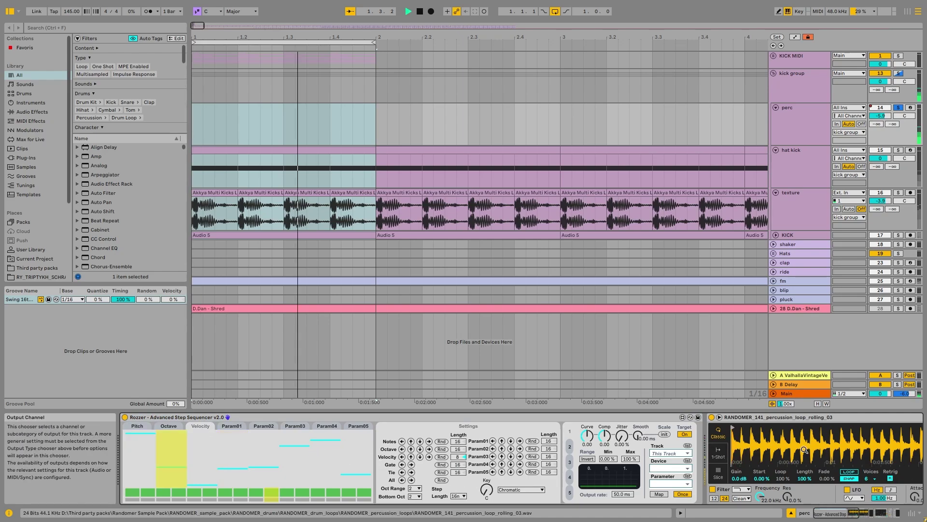
Examine the percussion loop sampler on the perc track, including its filter, envelope and transposition controls.
left_click_drag(834, 514, 860, 515)
left_click(223, 418)
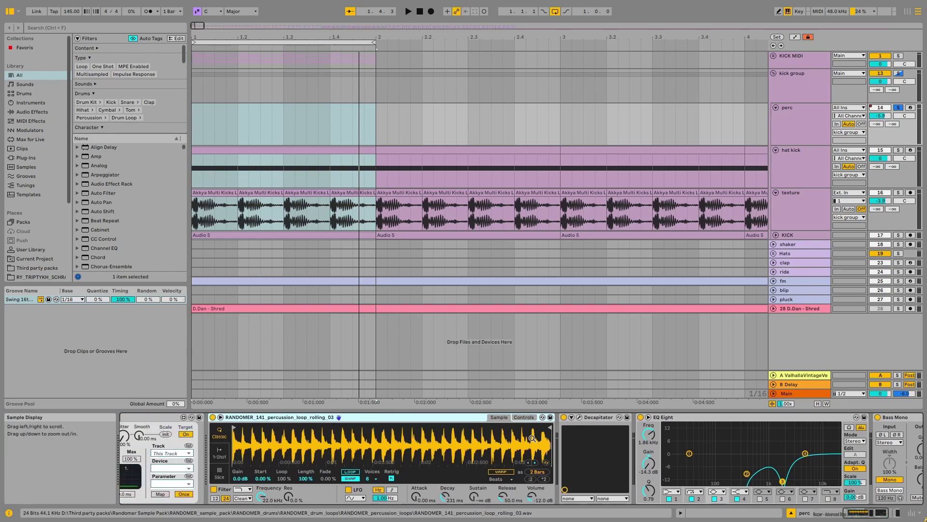
left_click(524, 416)
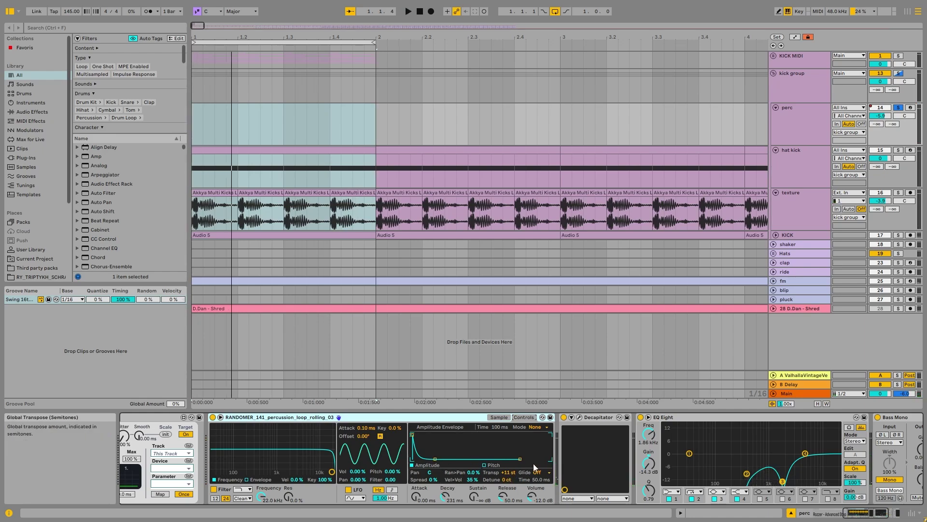
Solo the whole kick group, select the perc track and start playback.
left_click(899, 74)
left_click(800, 121)
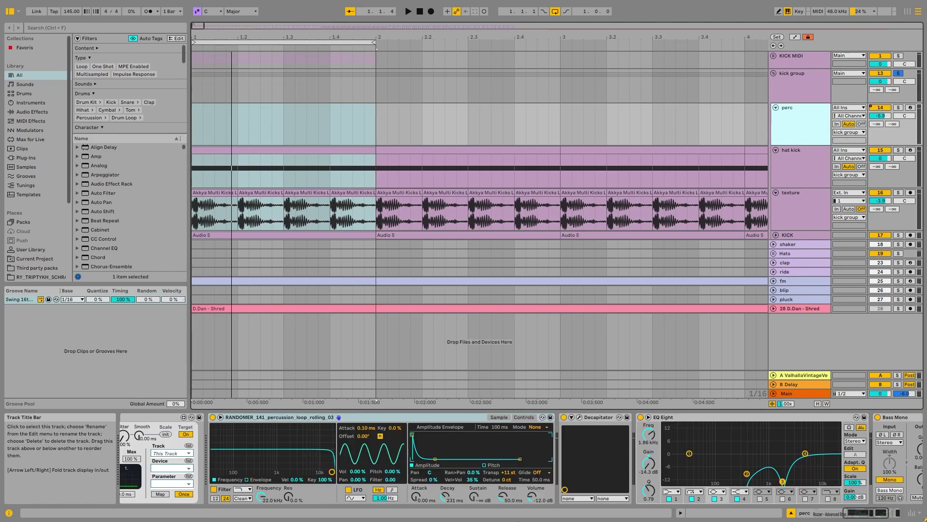
key("space")
Try a lower transposition for the perc track's percussion loop during playback and undo the change.
left_click_drag(512, 474, 512, 497)
key("space")
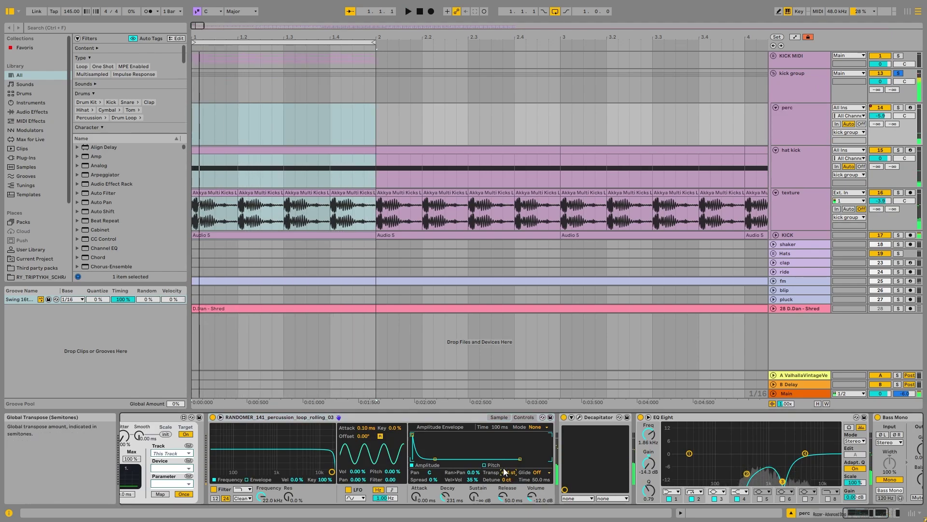
key("ctrl+z")
Return the perc sampler to its waveform view and check the Decapitator plug-in window, closing it again.
left_click(499, 417)
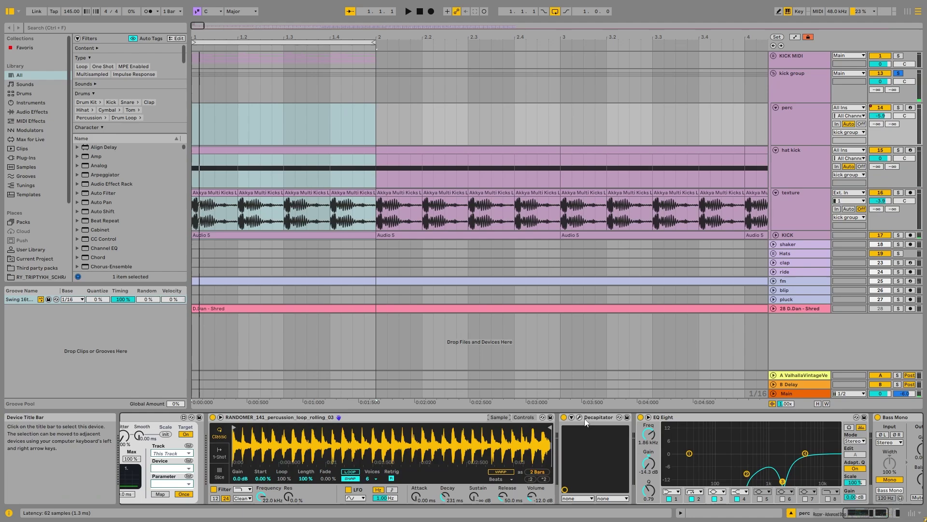
key("ctrl+alt+p")
left_click(445, 49)
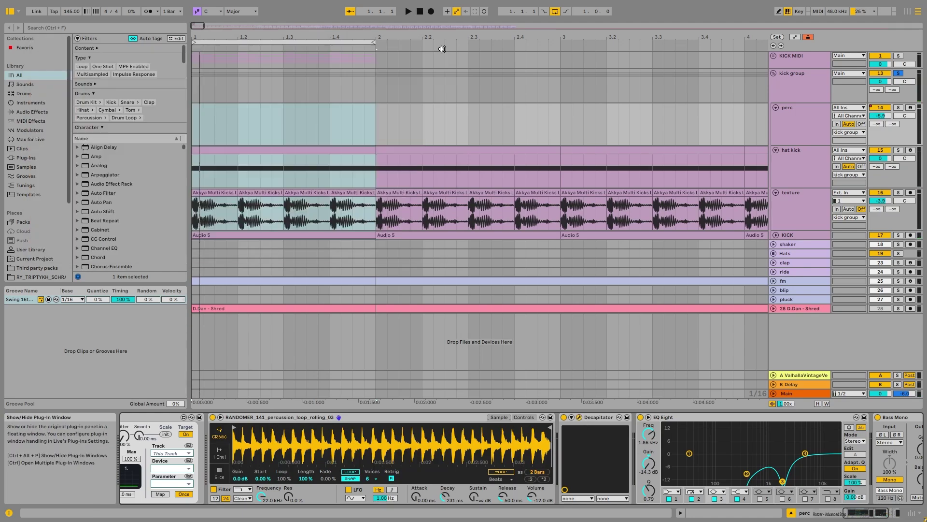
Examine the perc track's EQ Eight curve while auditioning the kick group.
scroll(598, 422, "down", 3)
left_click(595, 418)
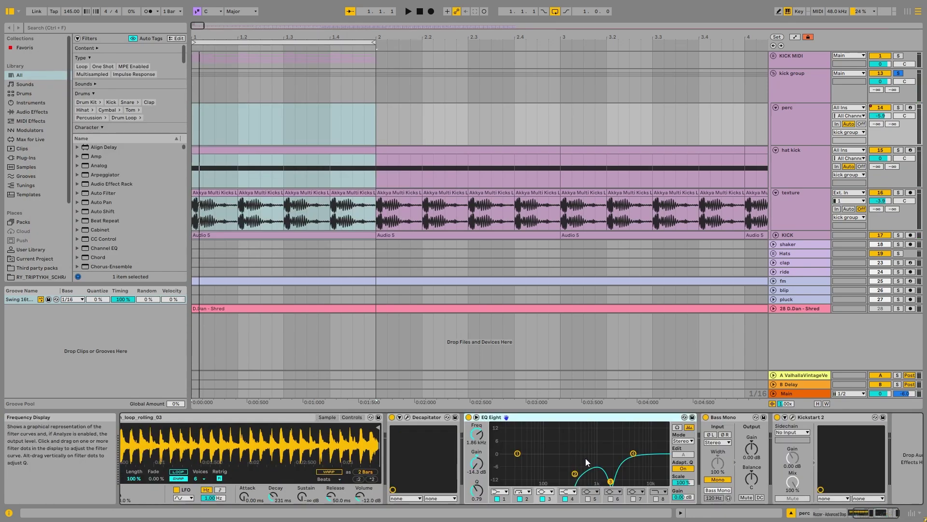
key("space")
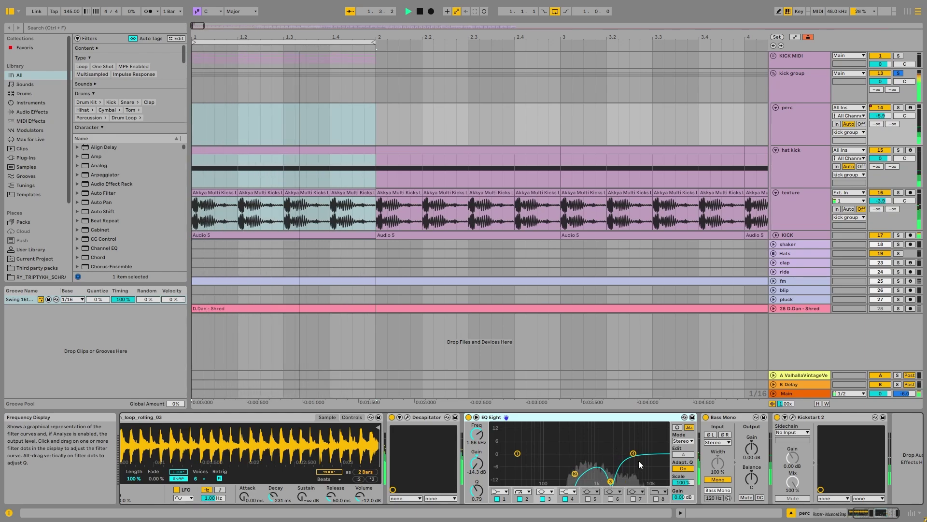
key("space")
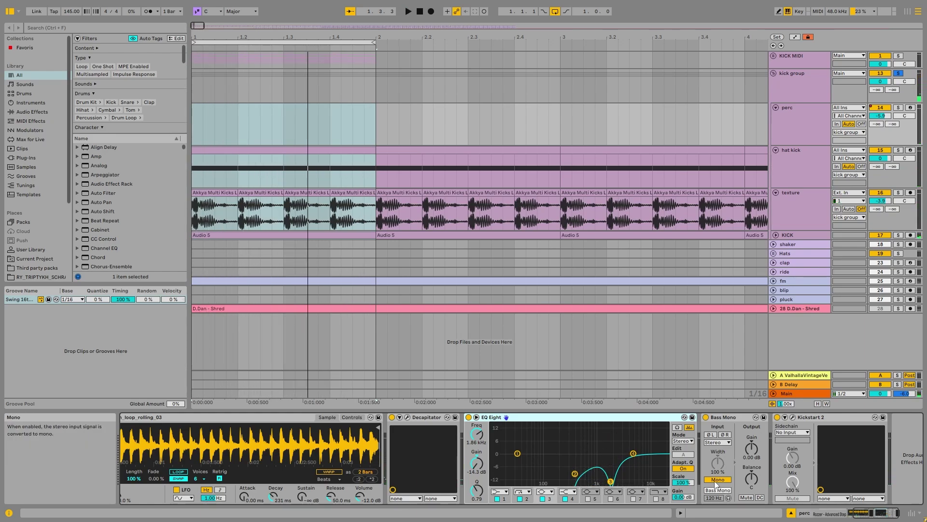
View the perc track's Kickstart 2 settings, close the plug-in window and select the kick group to show its effects.
left_click(794, 417)
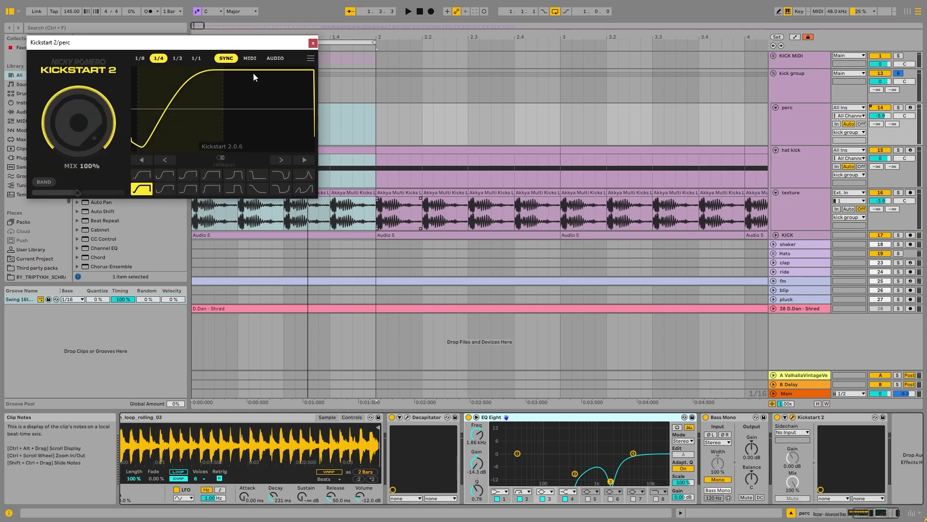
left_click(313, 42)
left_click(799, 136)
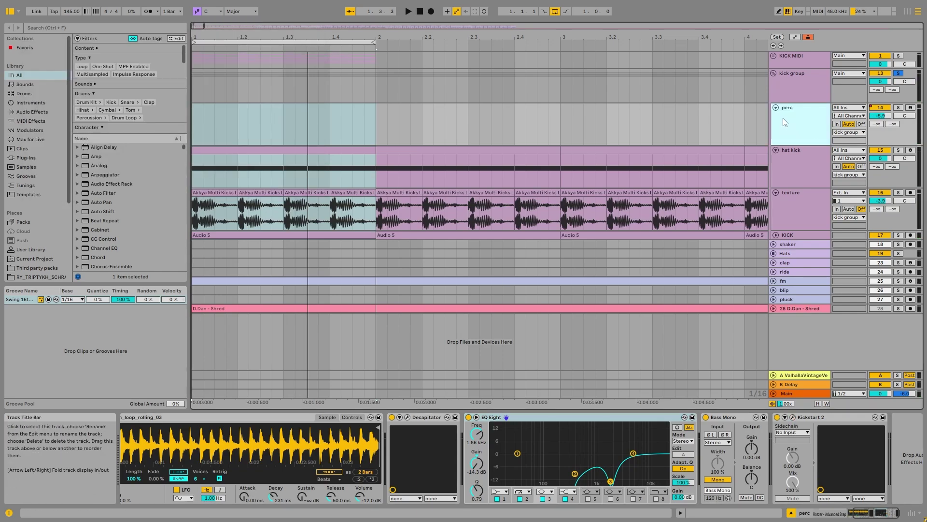
left_click(811, 97)
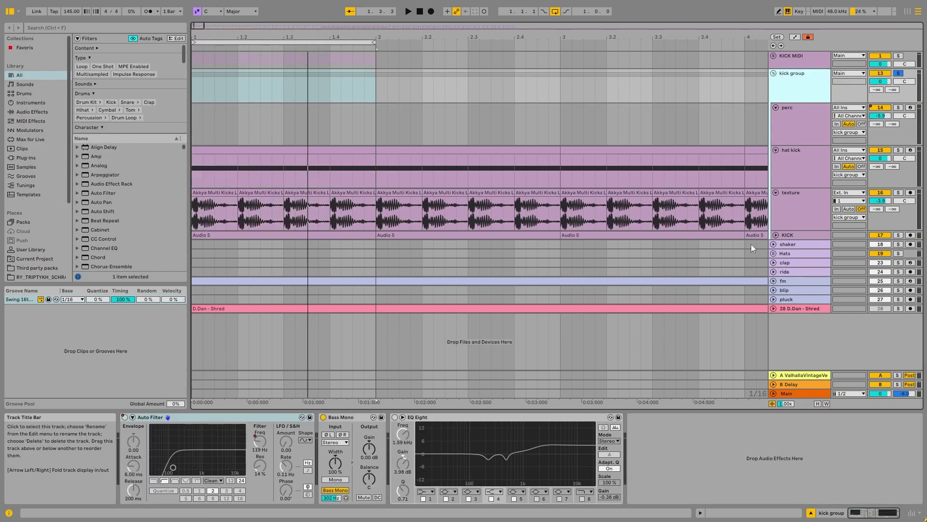
Turn the kick group's EQ Eight back on and audition the group with its Bass Mono and EQ.
left_click(395, 417)
left_click(358, 419)
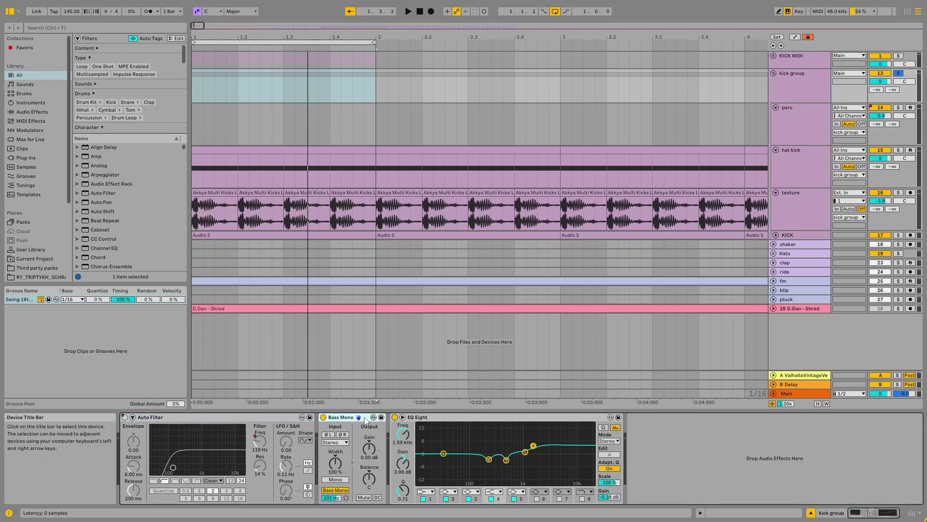
key("space")
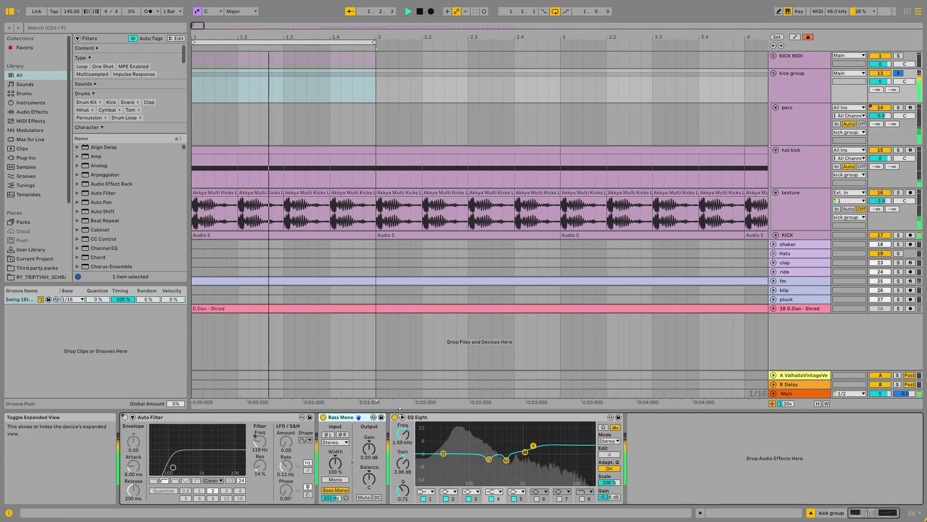
key("space")
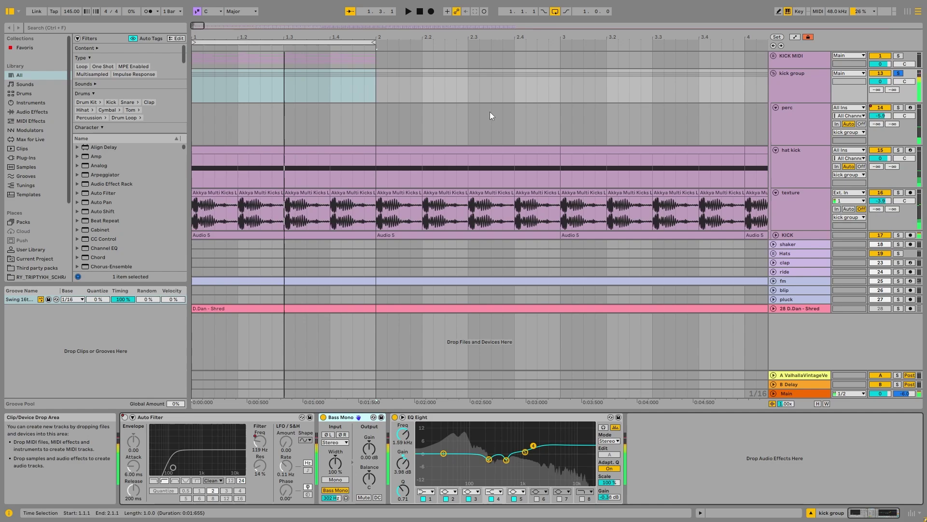
left_click(570, 417)
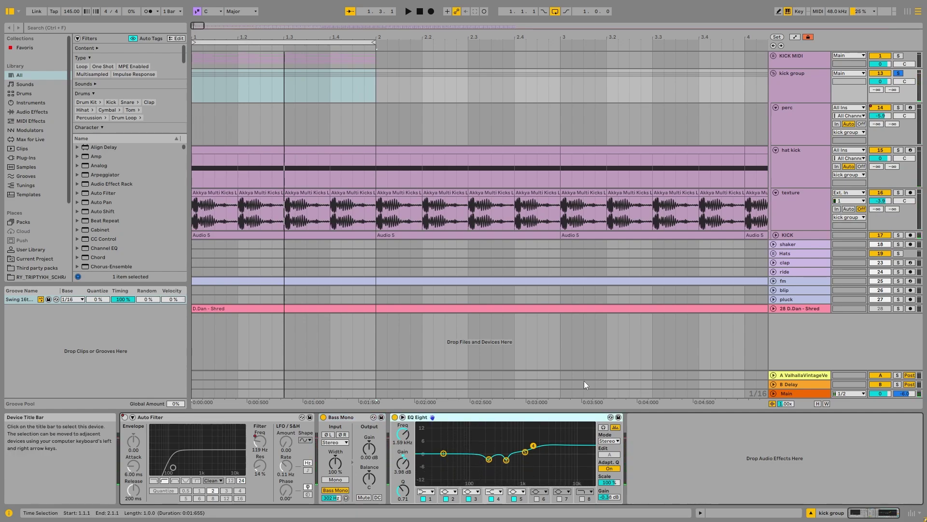
Collapse the kick group and view the remaining arrangement, selecting the shaker to ride tracks, the fm to pluck tracks and the pluck track.
left_click(789, 76)
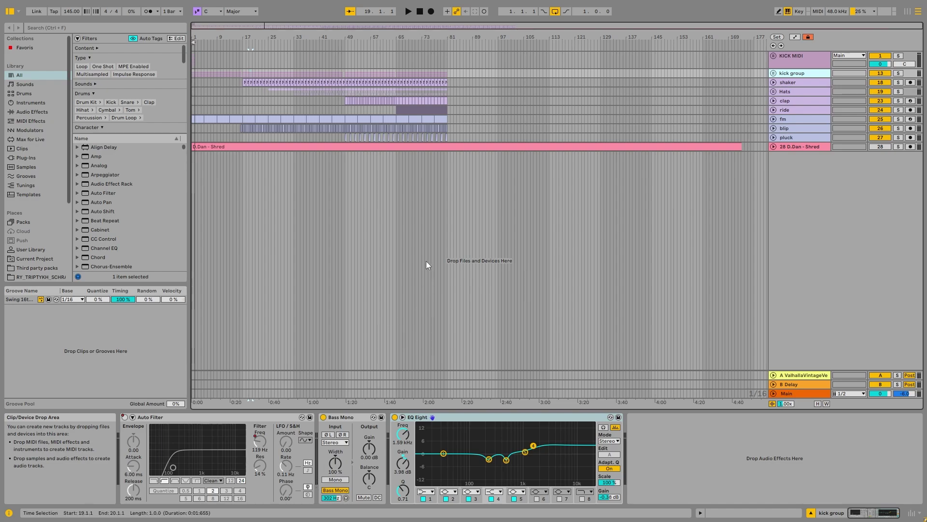
left_click(812, 83)
left_click(801, 108, "shift")
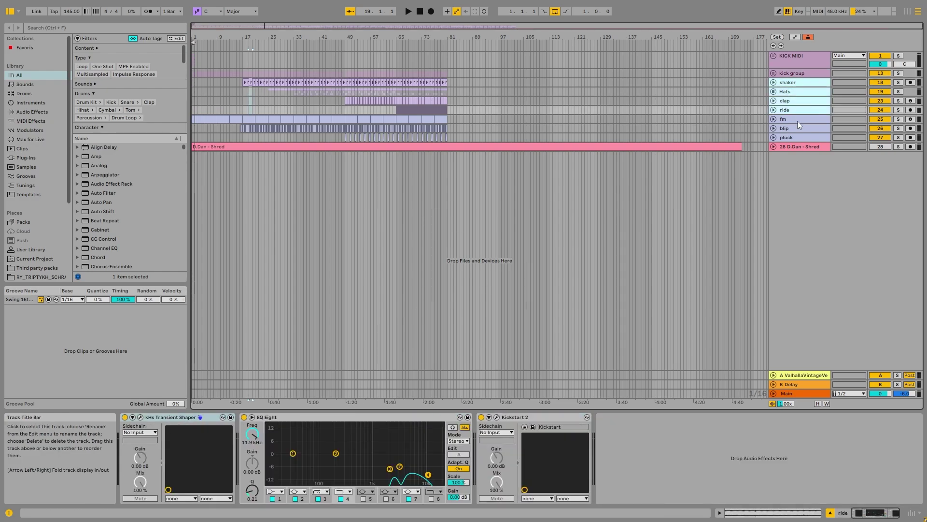
left_click(798, 119)
left_click(796, 138, "shift")
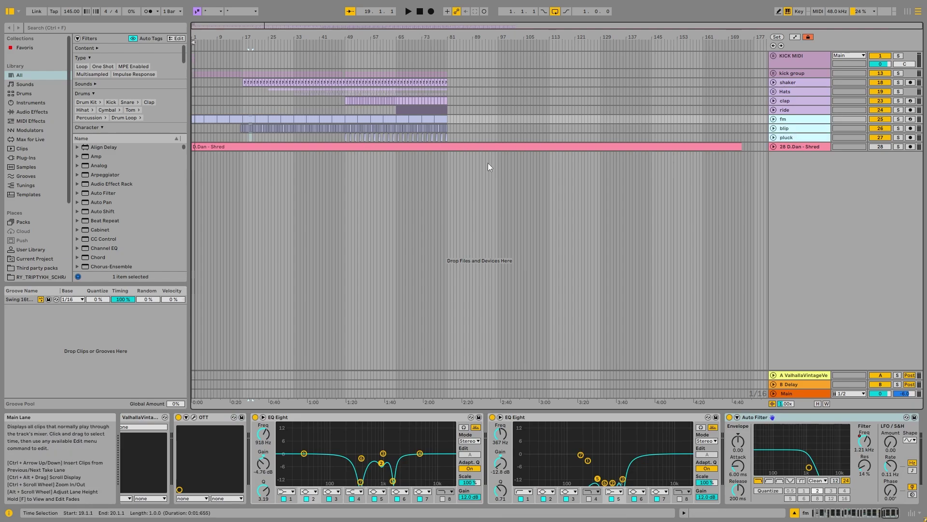
left_click(286, 164)
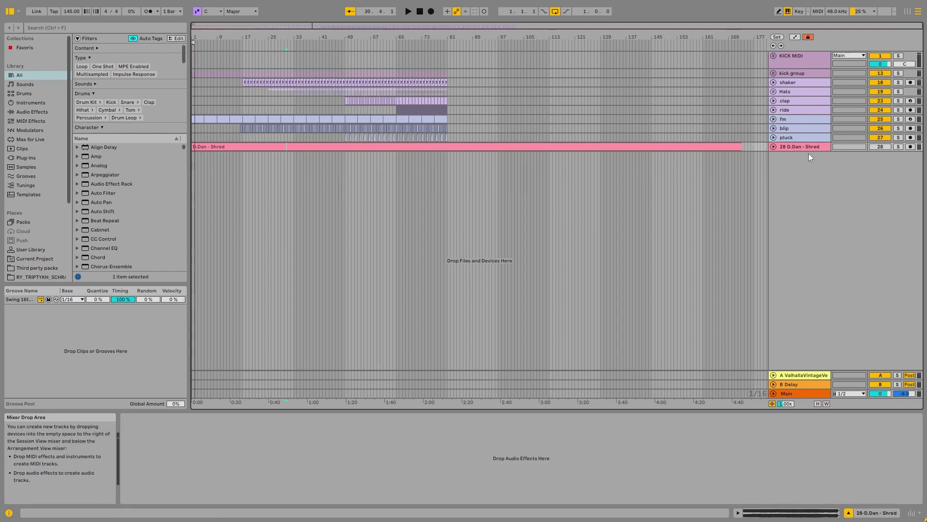
left_click(801, 137)
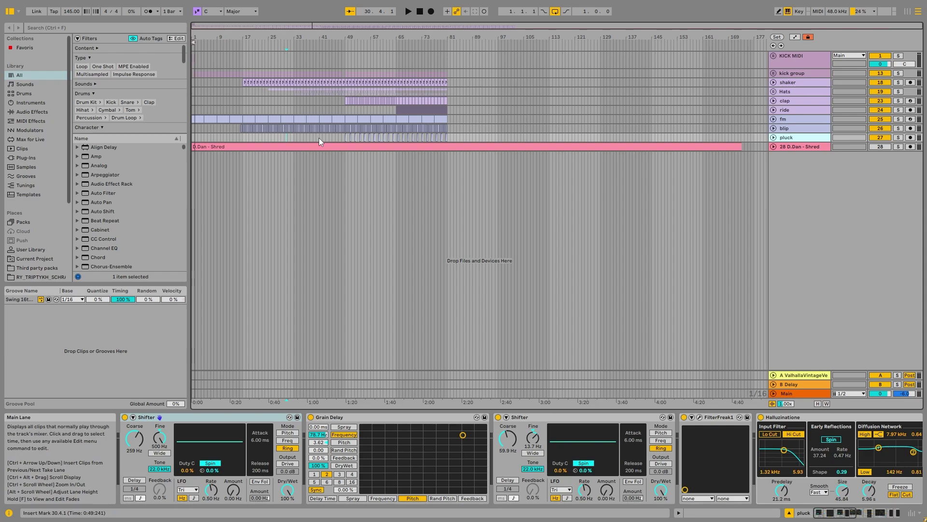
Unfold the D.Dan - Shred reference track and highlight nearly its full length in the arrangement.
left_click(814, 147)
left_click(774, 147)
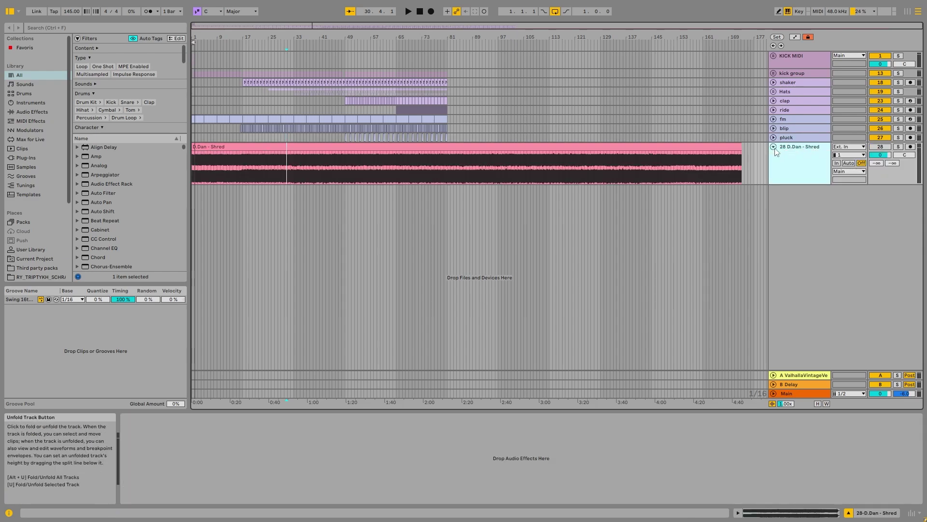
left_click(198, 162)
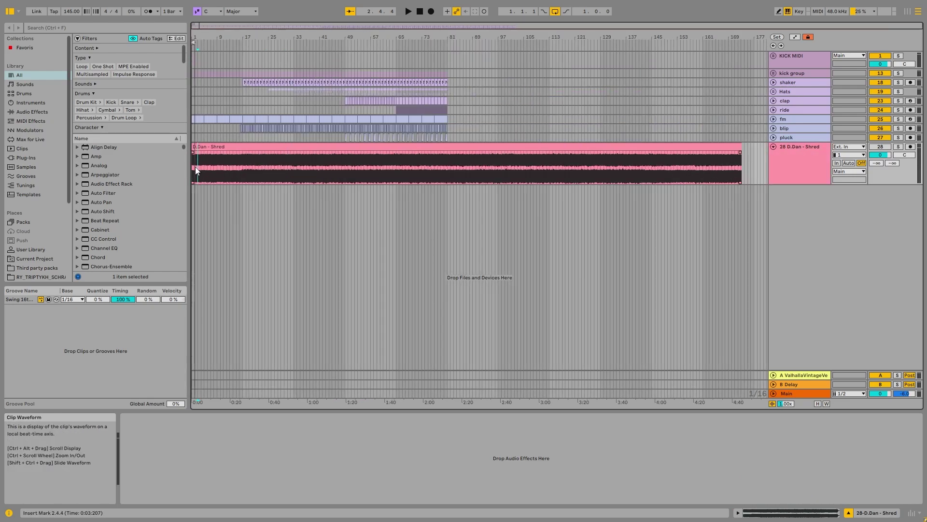
left_click_drag(196, 171, 738, 155)
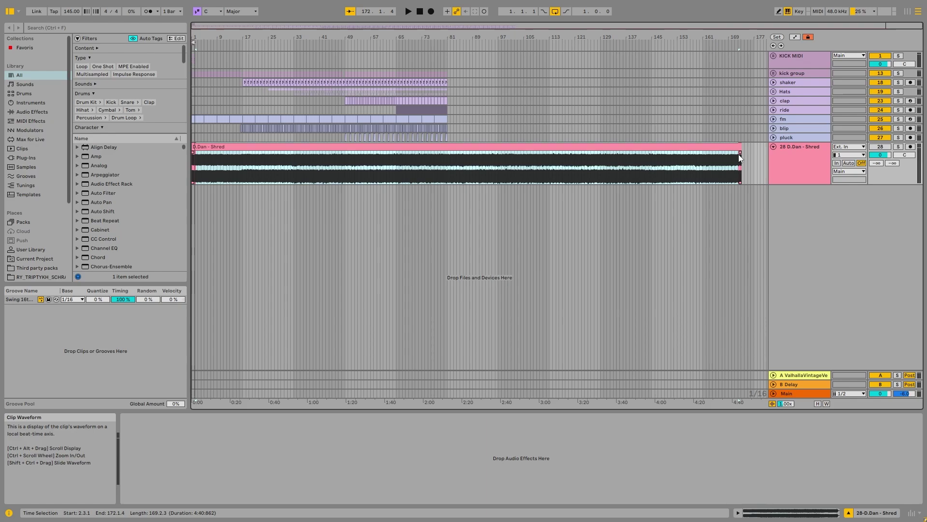
left_click(415, 178)
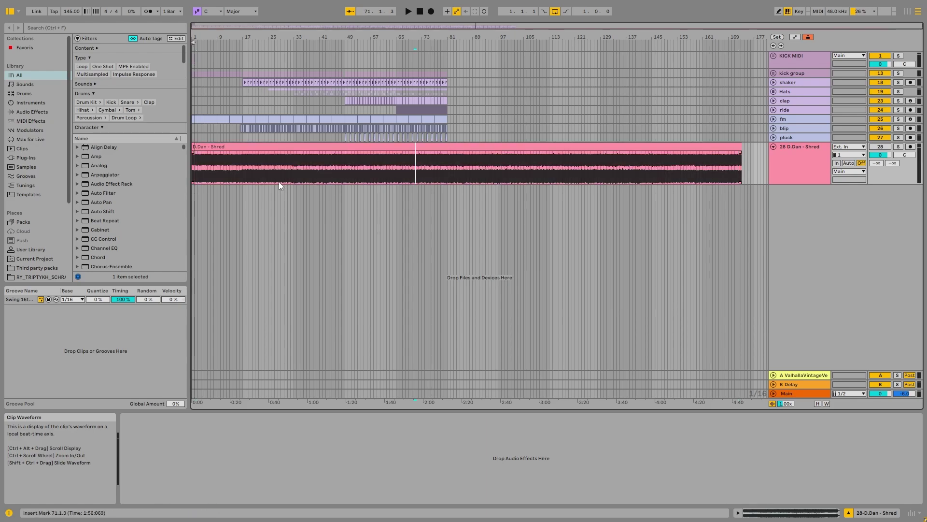
Point out the reference track's section from about bar 17 to 33 and the spot near bar 65, and fold the track.
left_click_drag(297, 171, 242, 171)
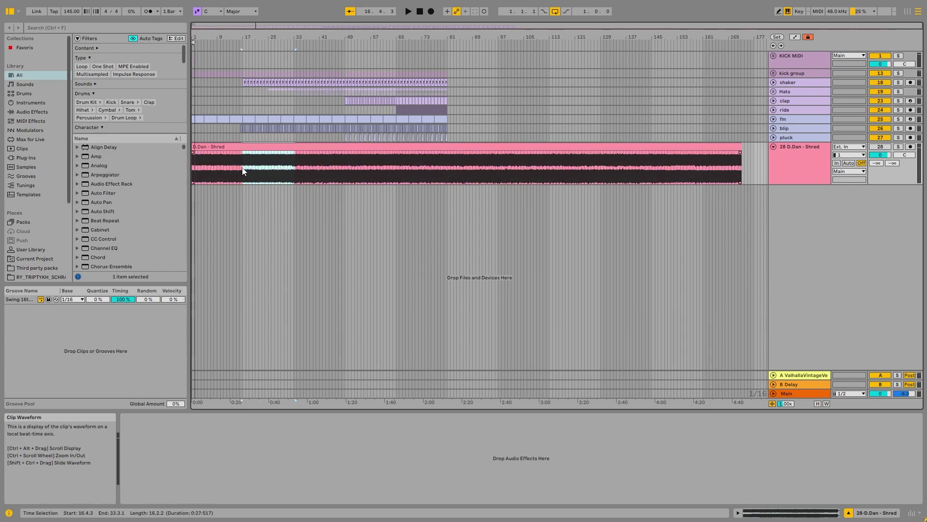
left_click(293, 170)
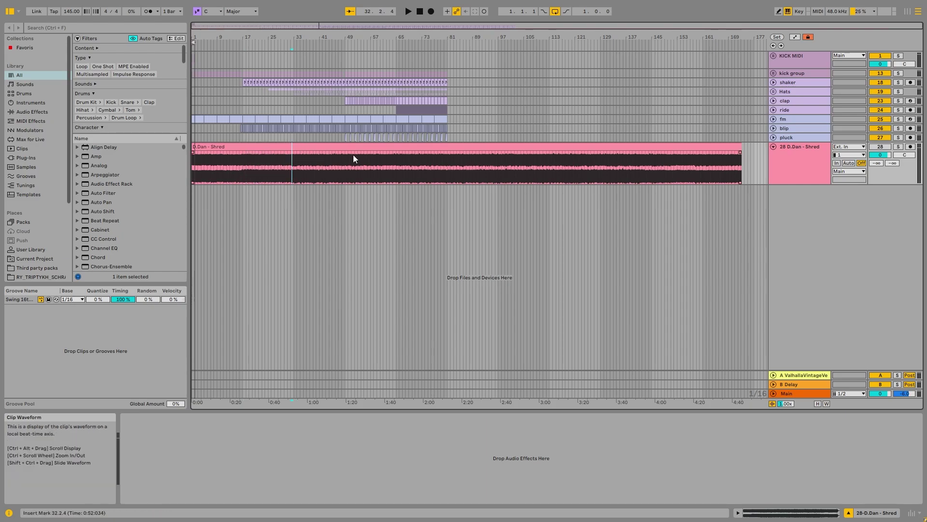
left_click(399, 170)
left_click(791, 158)
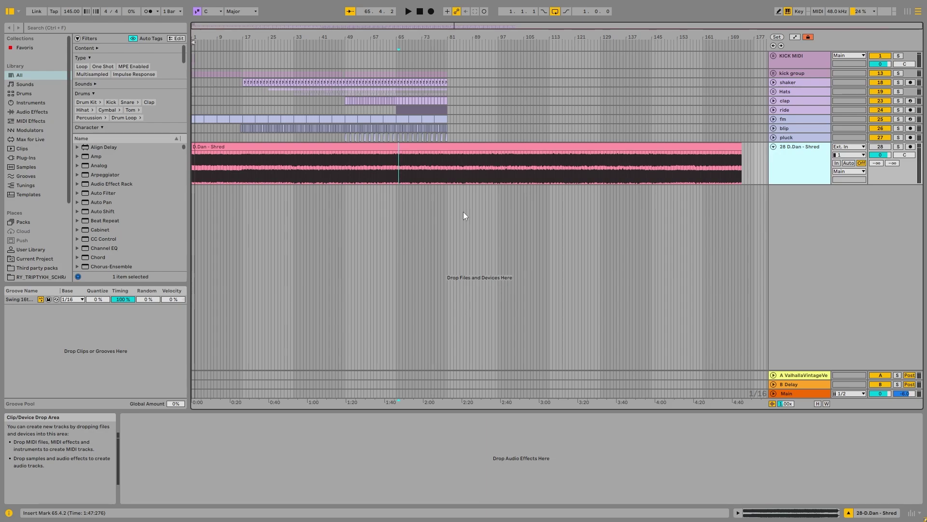
left_click(773, 148)
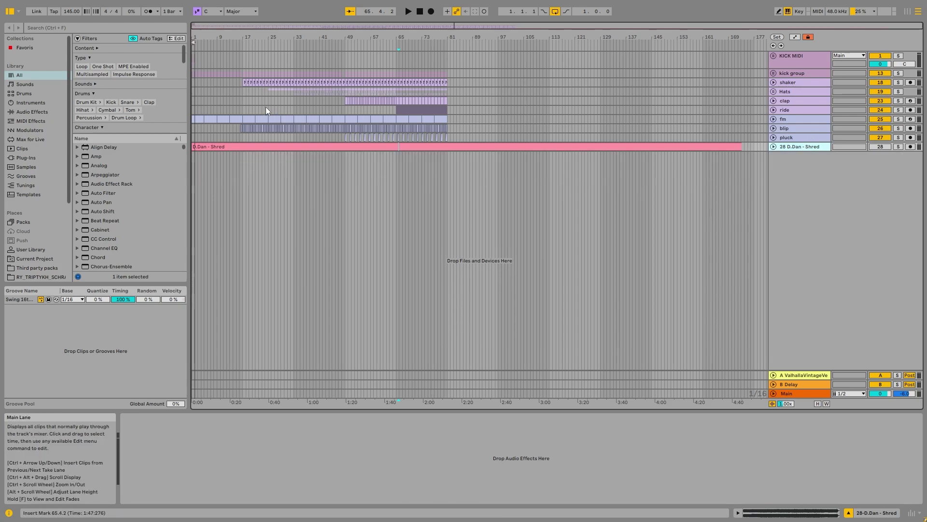
Unfold and solo the shaker track and select its first clip at bar 17.
left_click(253, 109)
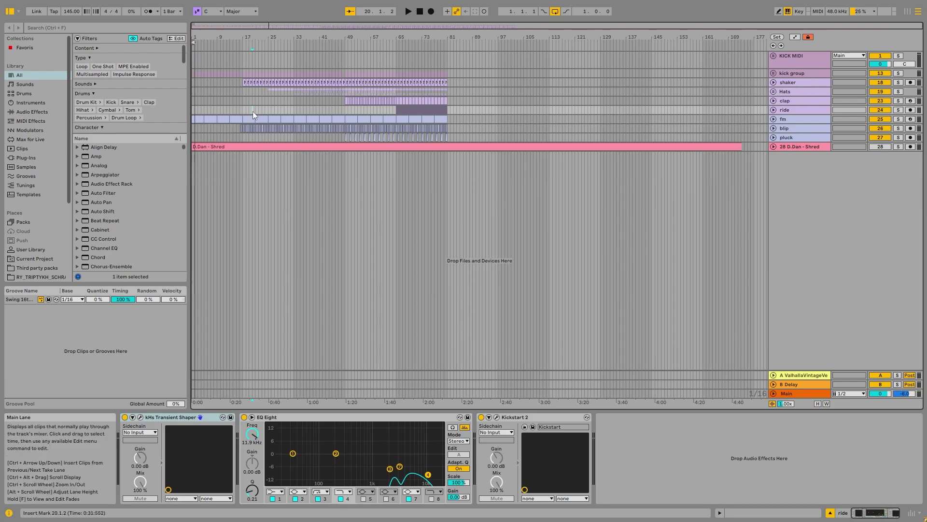
left_click(810, 83)
left_click(773, 83)
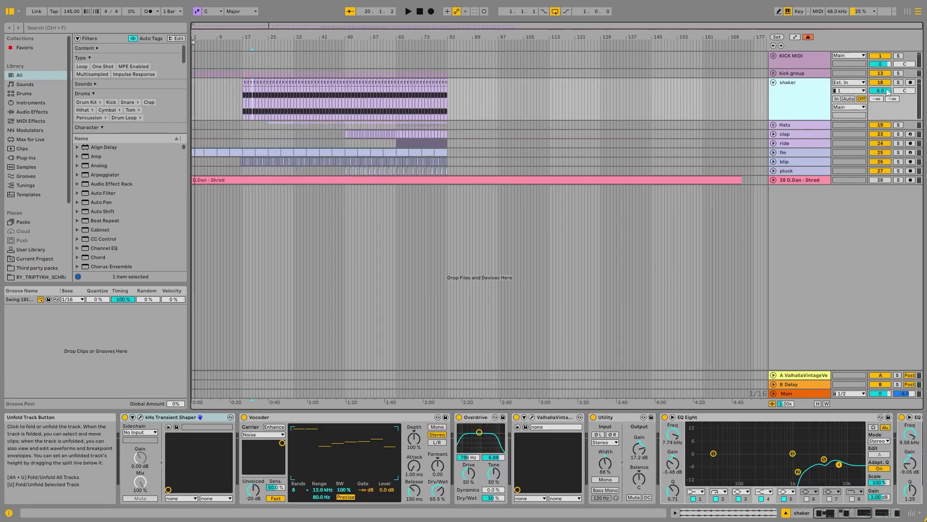
left_click(898, 82)
left_click(245, 80)
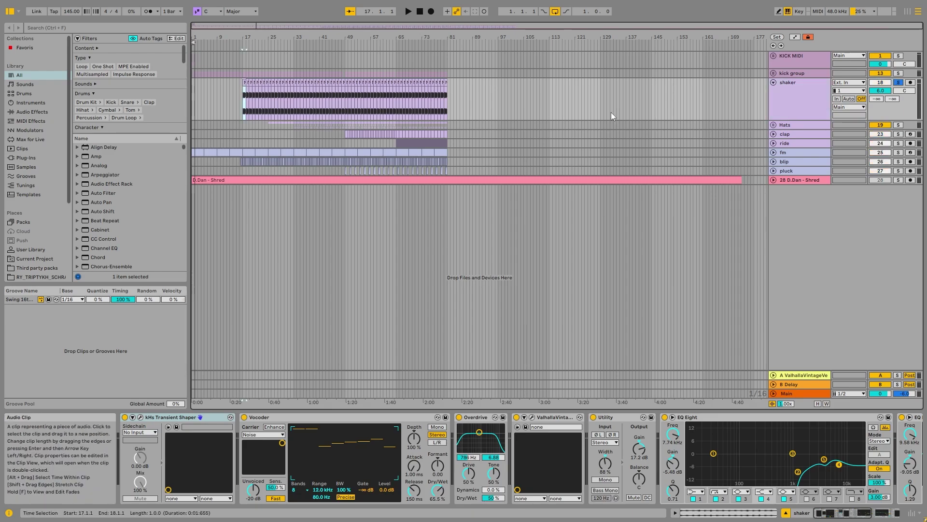
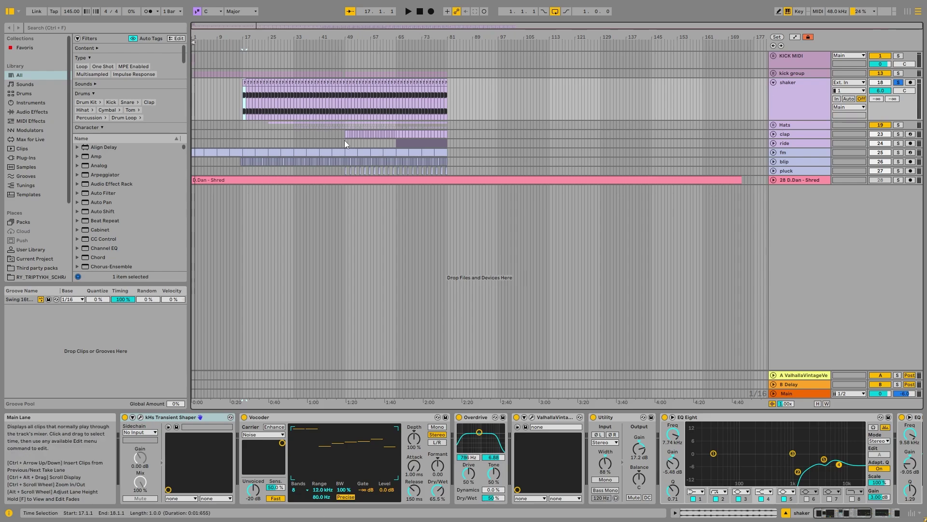
Bypass every effect on the shaker track, from kHs Transient Shaper and Vocoder through both EQ Eights and Kickstart 2.
left_click(804, 105)
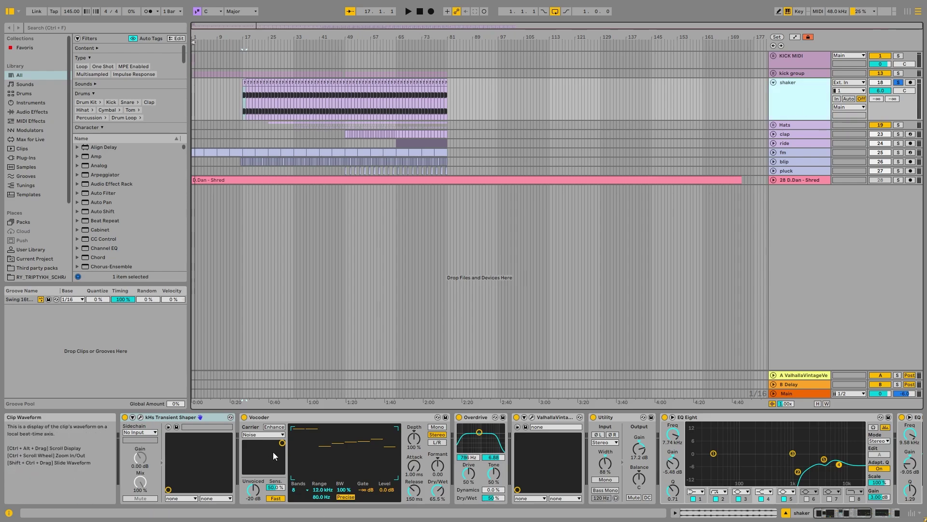
left_click(244, 417)
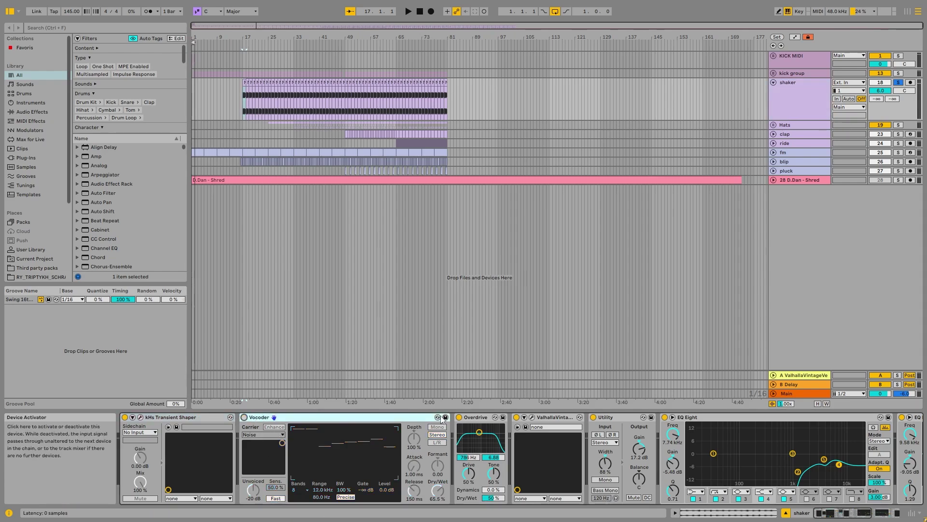
double_click(551, 417)
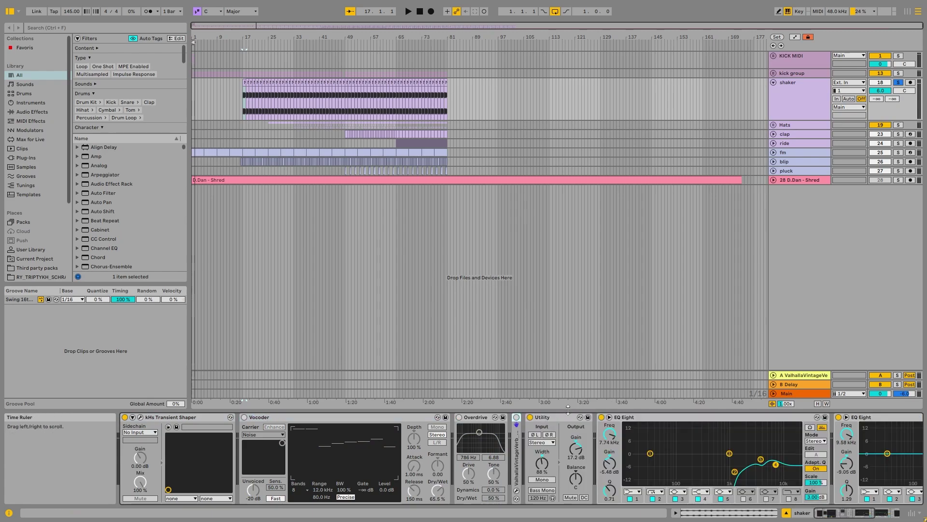
left_click(530, 416)
left_click(602, 417)
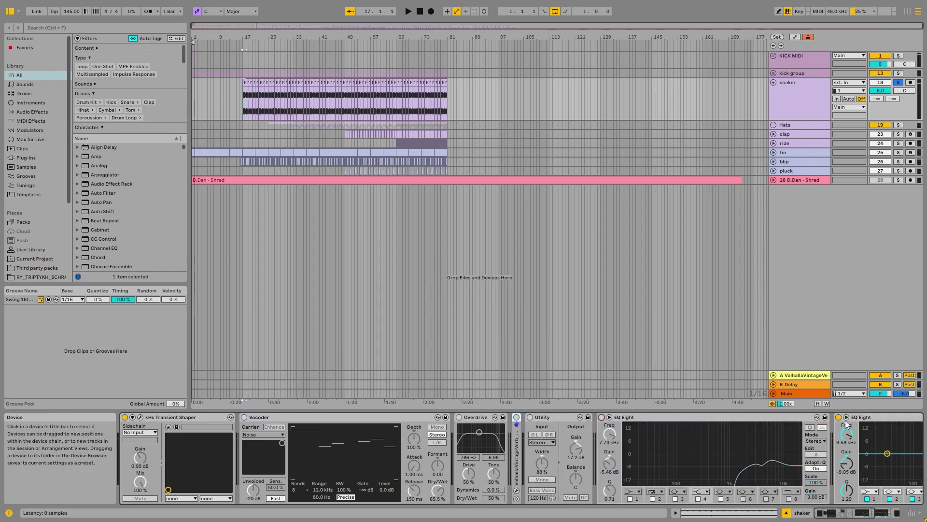
left_click(894, 514)
left_click(761, 417)
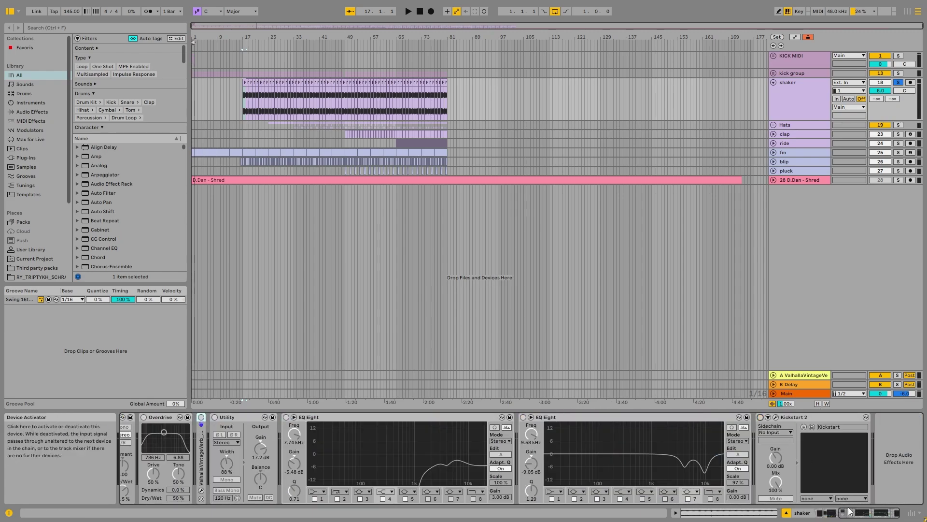
left_click(823, 513)
left_click(124, 417)
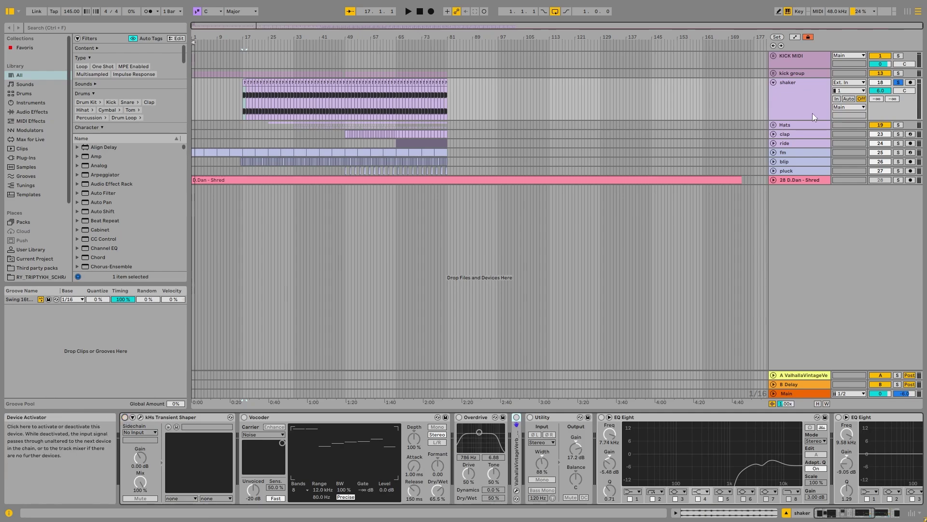
Audition the unprocessed shaker loop and open its first clip's sample settings.
key("space")
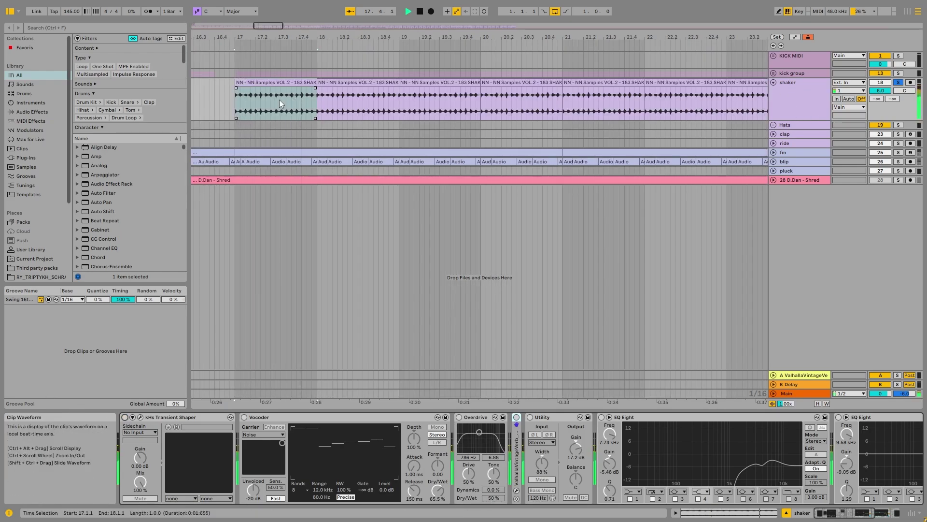
double_click(278, 86)
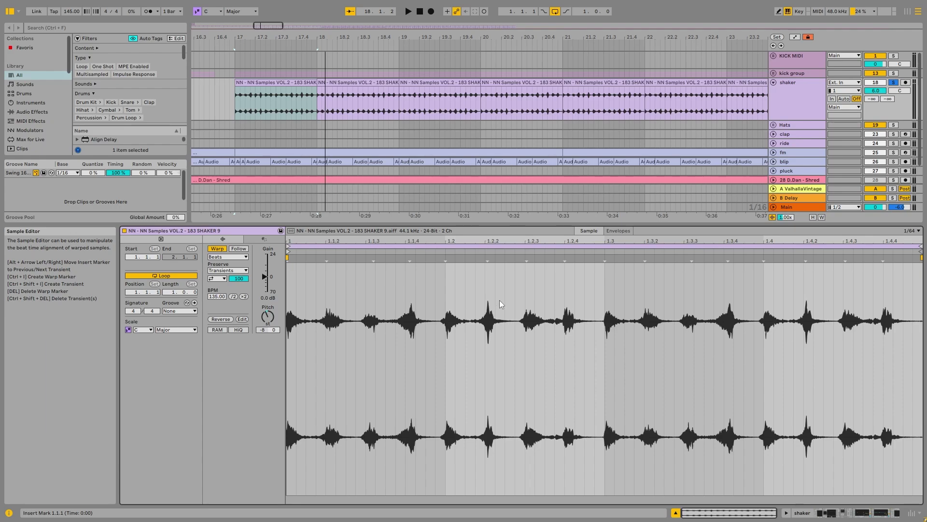
Try the shaker clip with its pitch transposition reset during playback and undo the change.
double_click(271, 316)
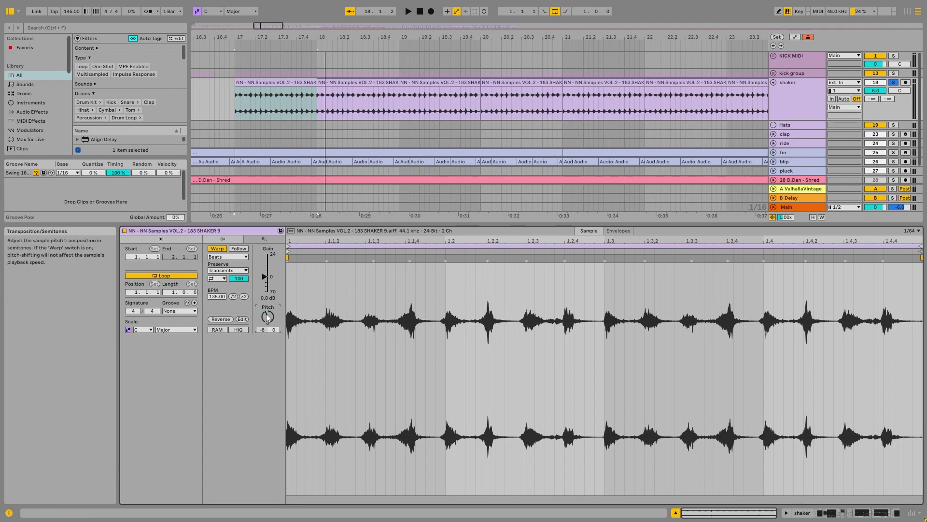
key("space")
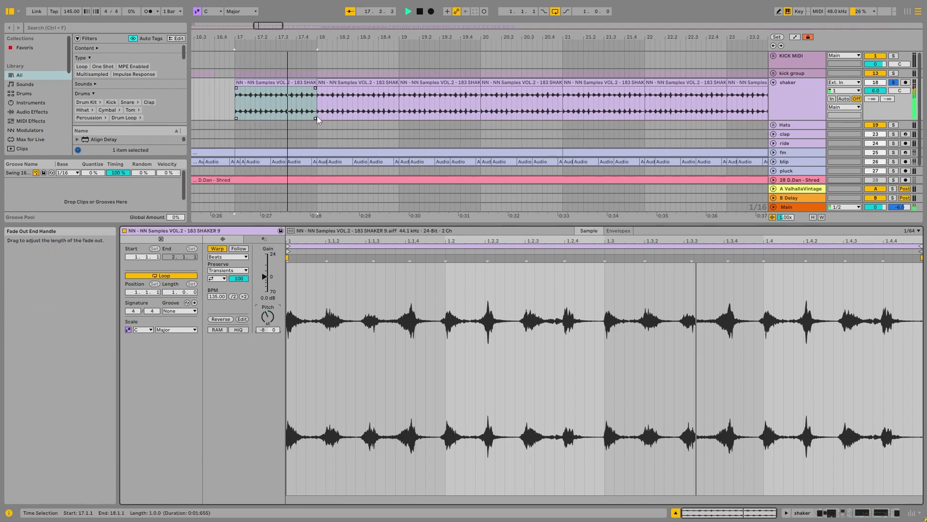
key("space")
key("ctrl+z")
Turn on the shaker's kHs Transient Shaper, view its settings while auditioning the loop, and close the plug-in window.
left_click(804, 107)
key("shift+Tab")
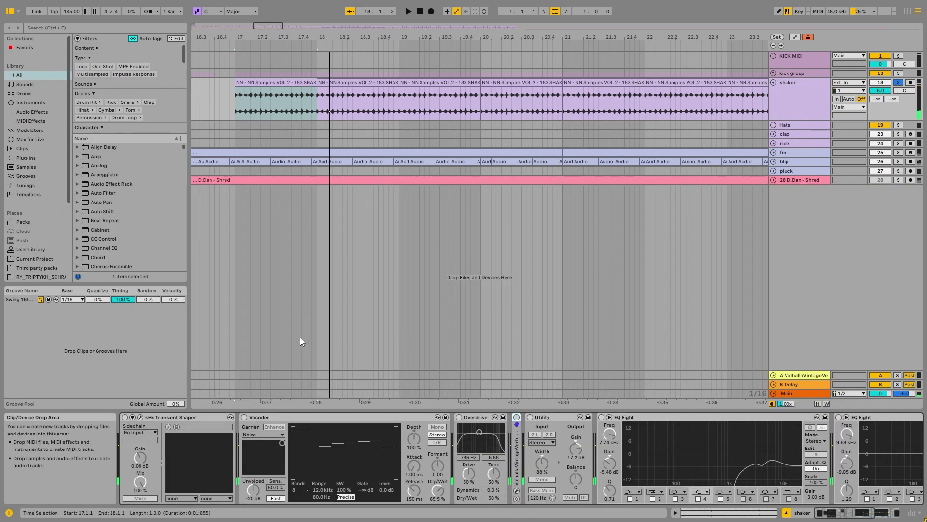
left_click(141, 417)
key("space")
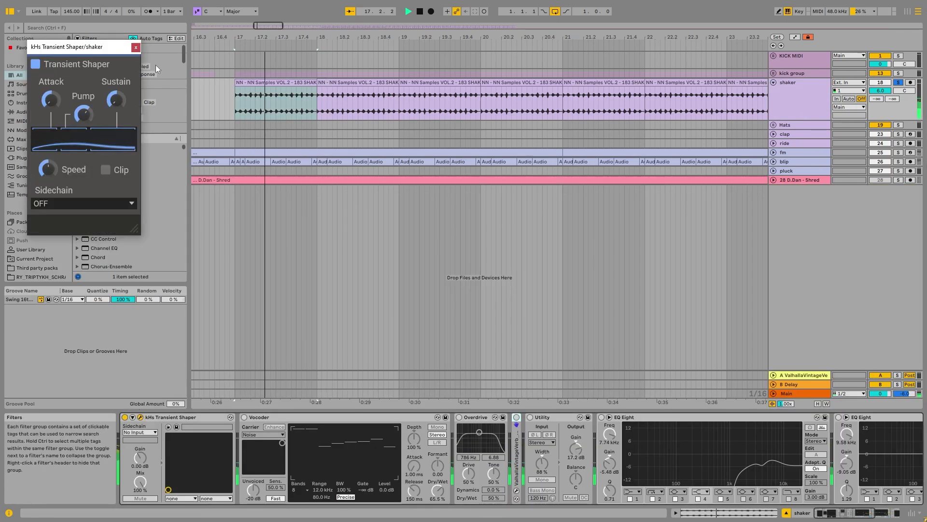
key("space")
left_click(134, 47)
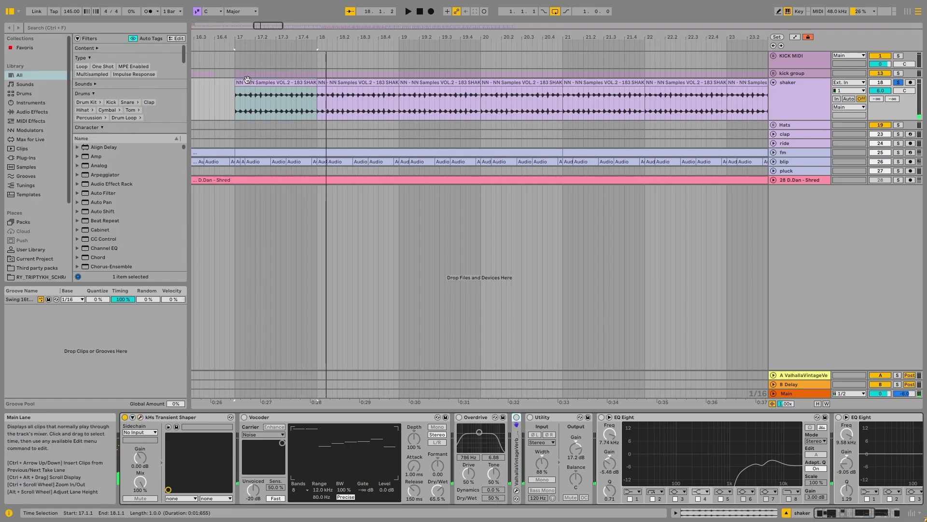
key("shift+Tab")
key("shift+Tab")
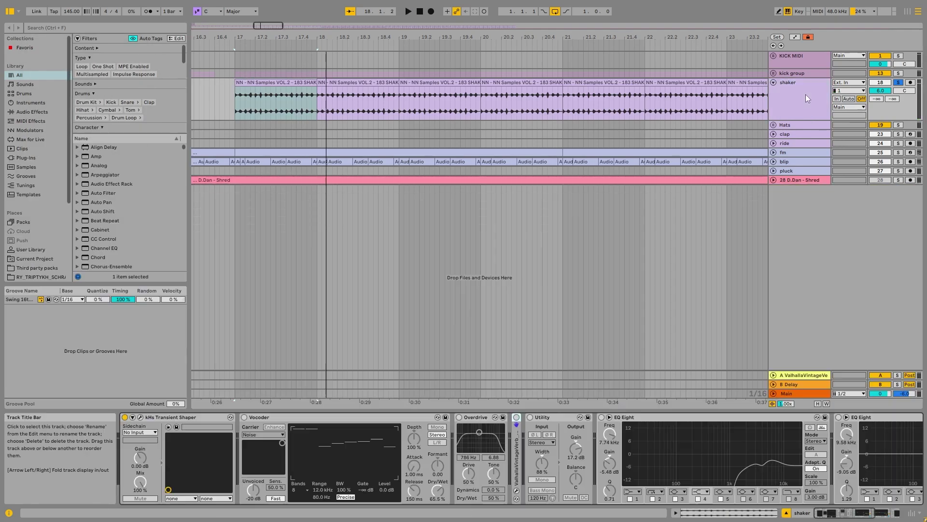
Turn on the shaker's Vocoder and audition the loop with the effect active.
key("space")
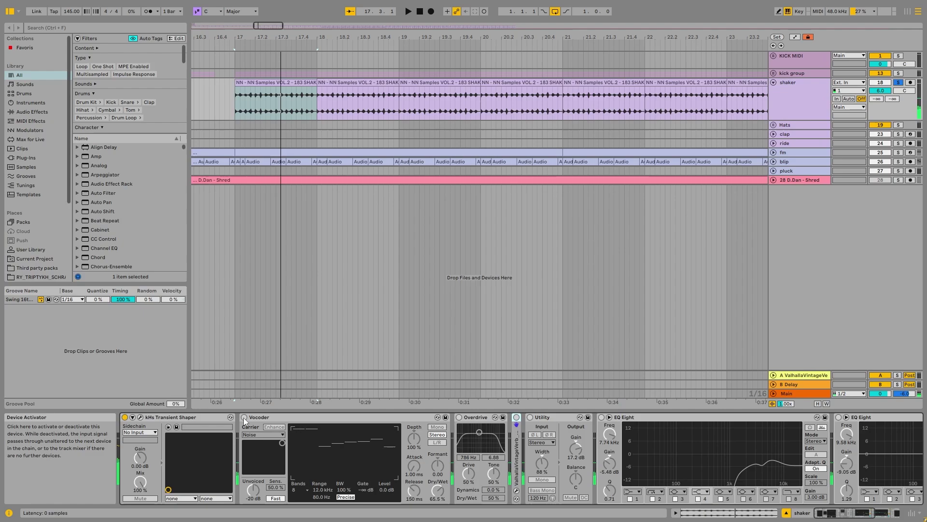
left_click(244, 417)
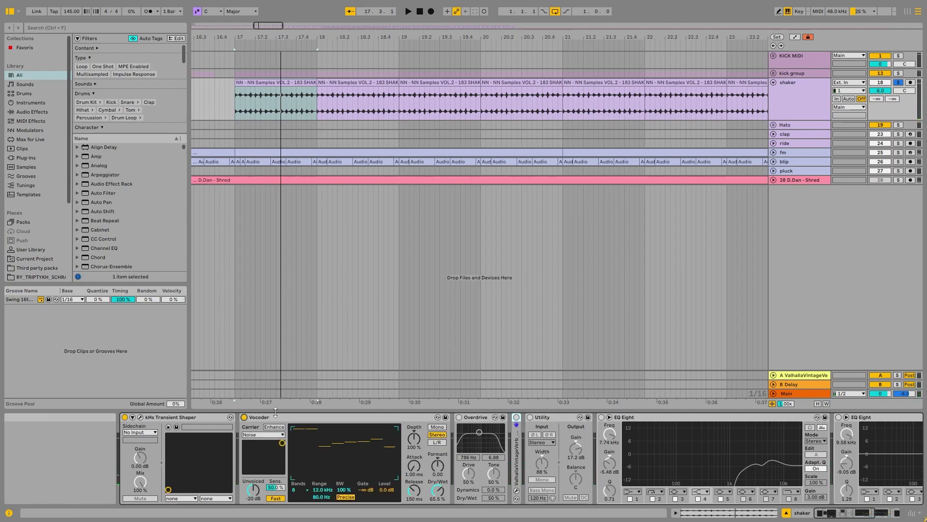
key("space")
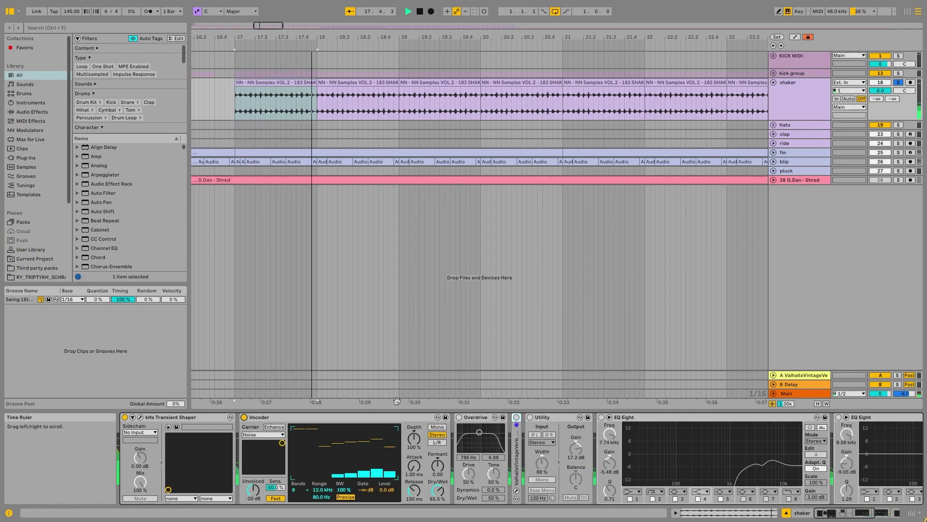
key("space")
key("space")
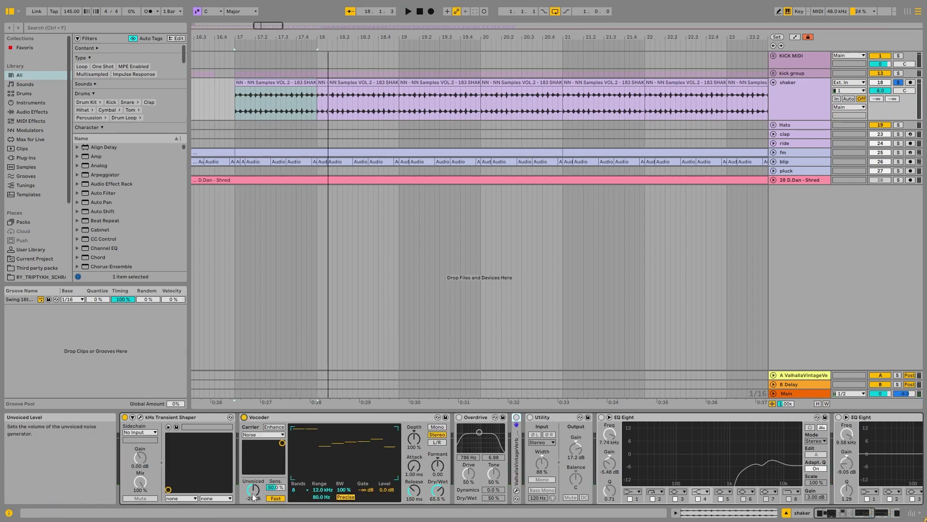
Try the Vocoder's Unvoiced level while the shaker loop plays.
key("space")
left_click_drag(252, 489, 250, 521)
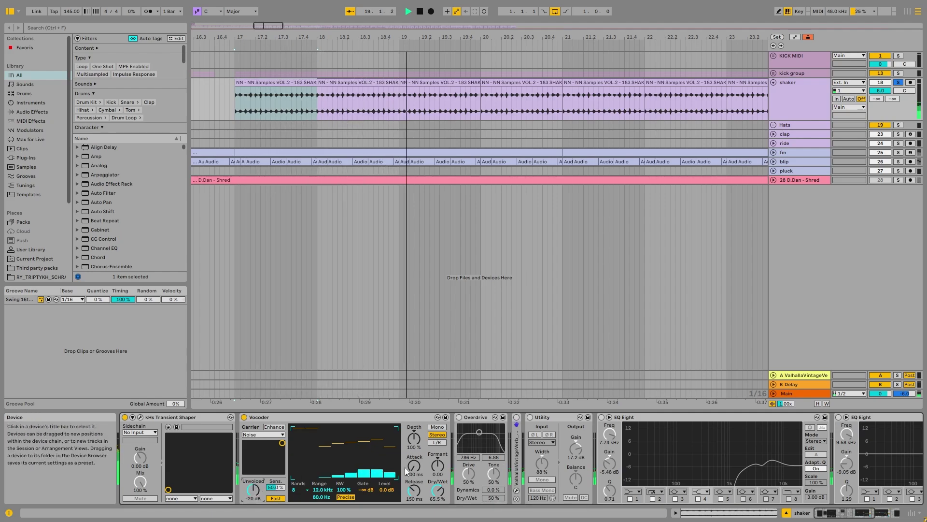
key("space")
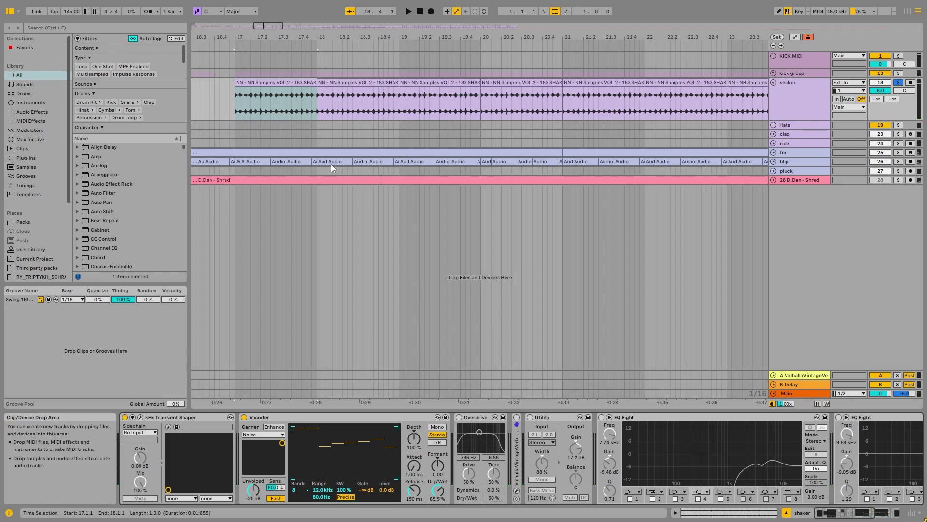
Try a higher Dry/Wet amount on the Vocoder while auditioning the first shaker clip, and undo the change.
key("z")
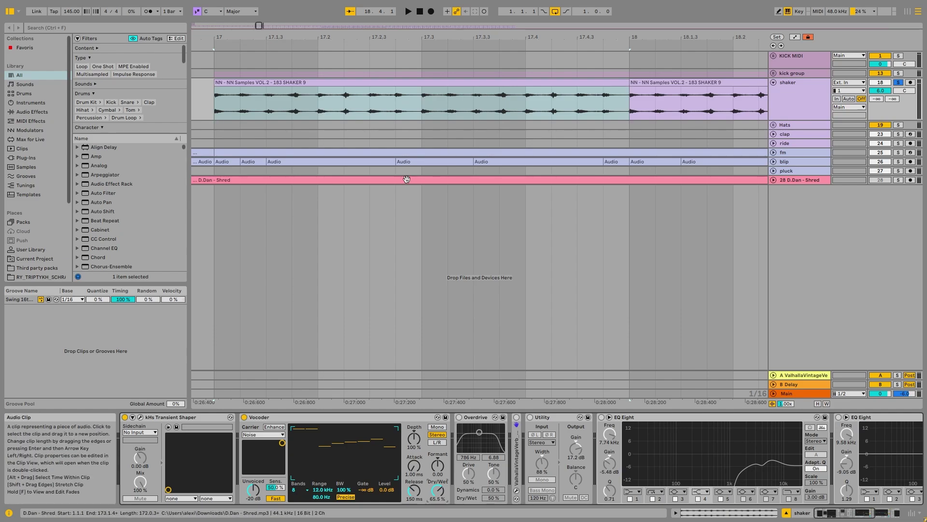
left_click_drag(438, 490, 437, 454)
key("space")
key("ctrl+z")
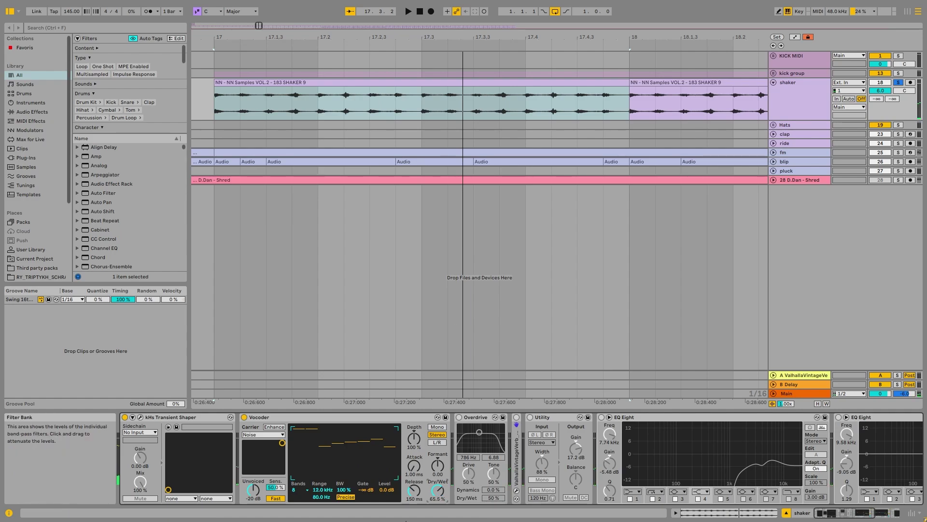
key("space")
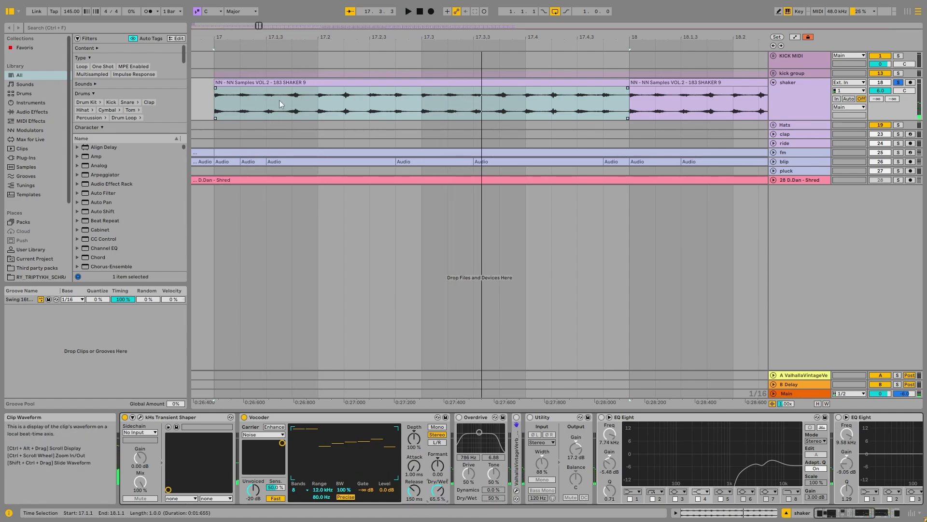
key("x")
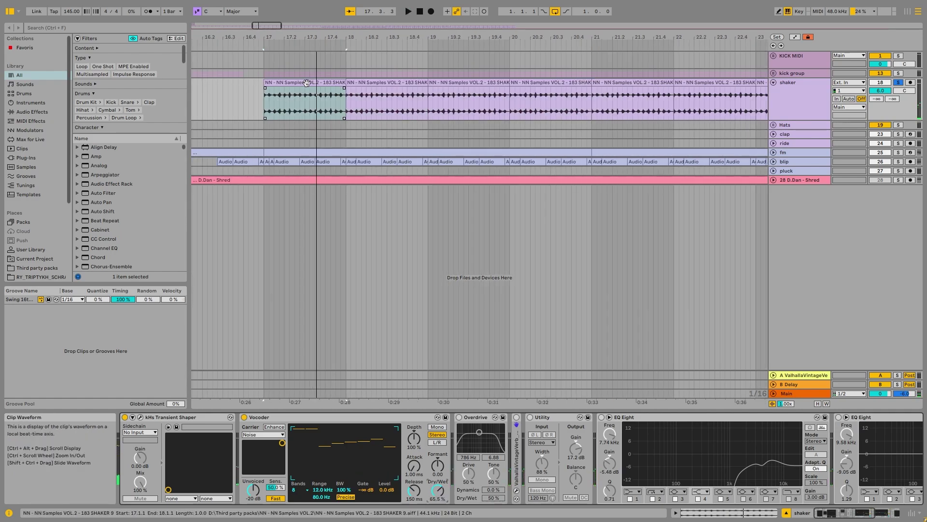
Turn on the shaker's Overdrive and audition the loop through it.
double_click(306, 82)
left_click(790, 95)
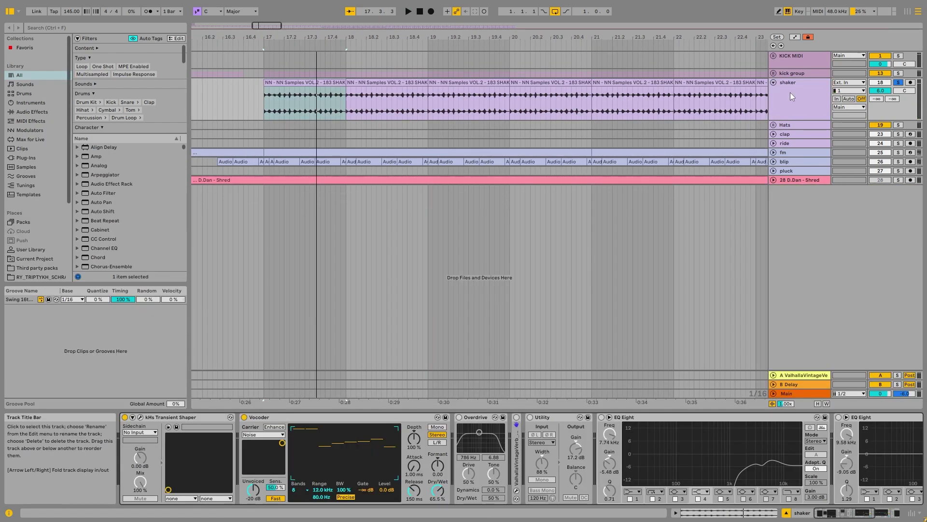
left_click(459, 417)
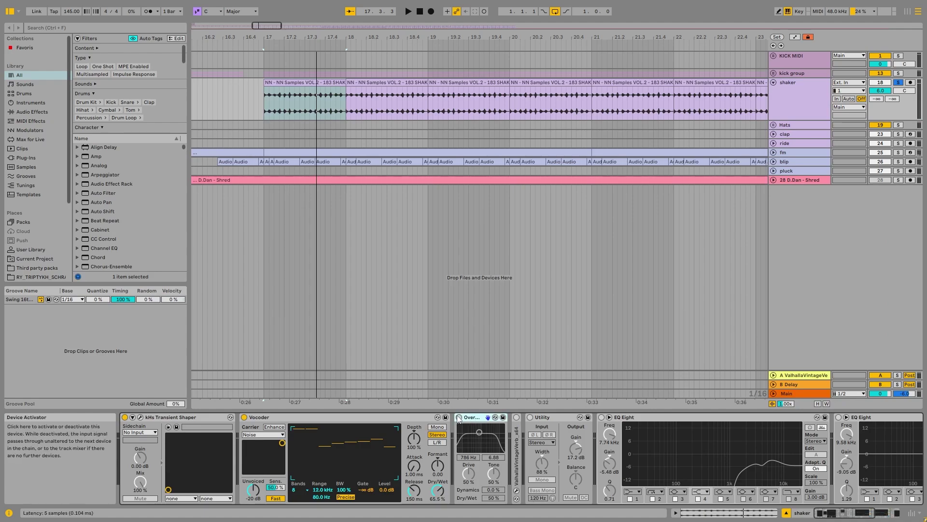
key("space")
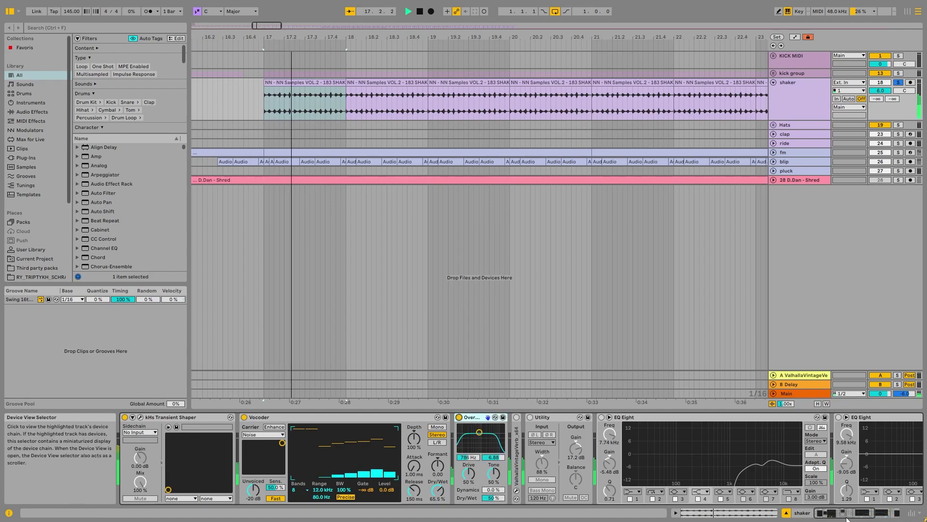
Unfold and turn on the shaker's ValhallaVintageVerb, view its plug-in settings, and close the window.
left_click(857, 514)
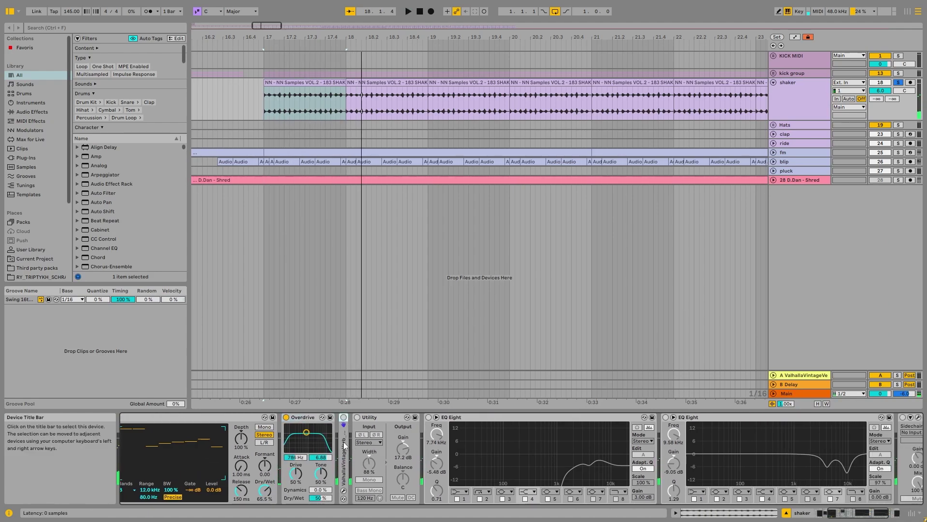
double_click(344, 425)
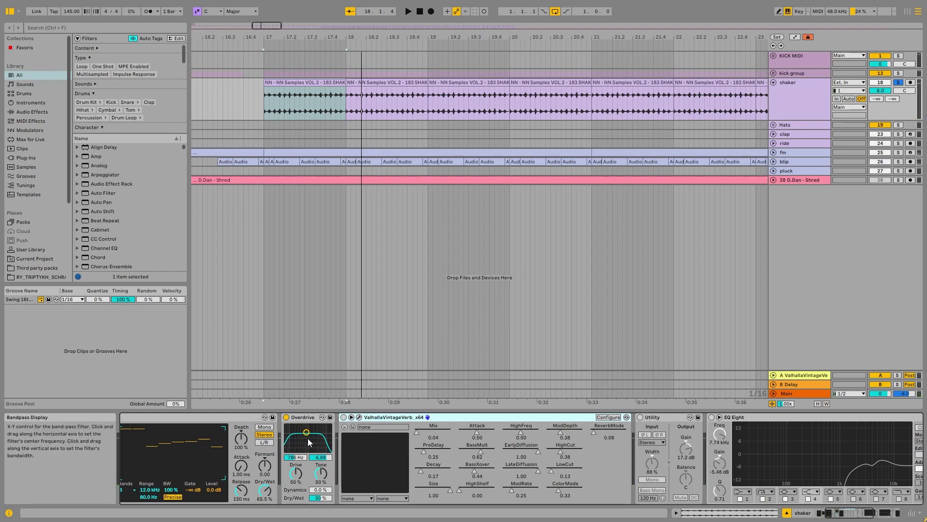
left_click(343, 417)
left_click(359, 417)
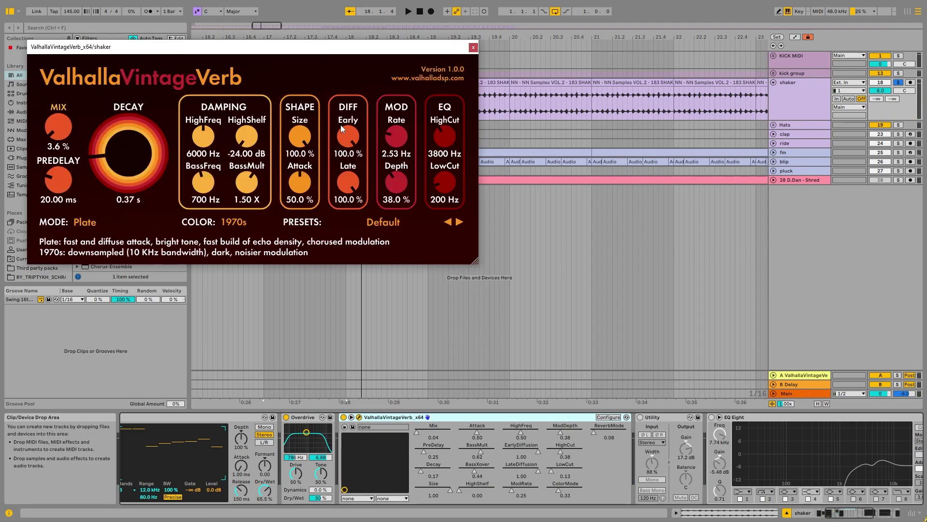
left_click(473, 46)
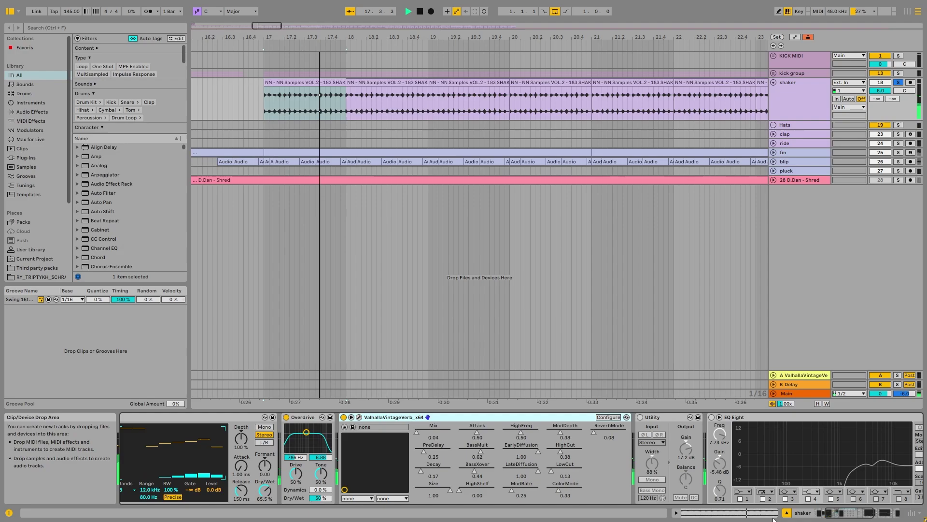
Turn on the shaker's Utility after the reverb and audition the louder loop.
left_click(852, 516)
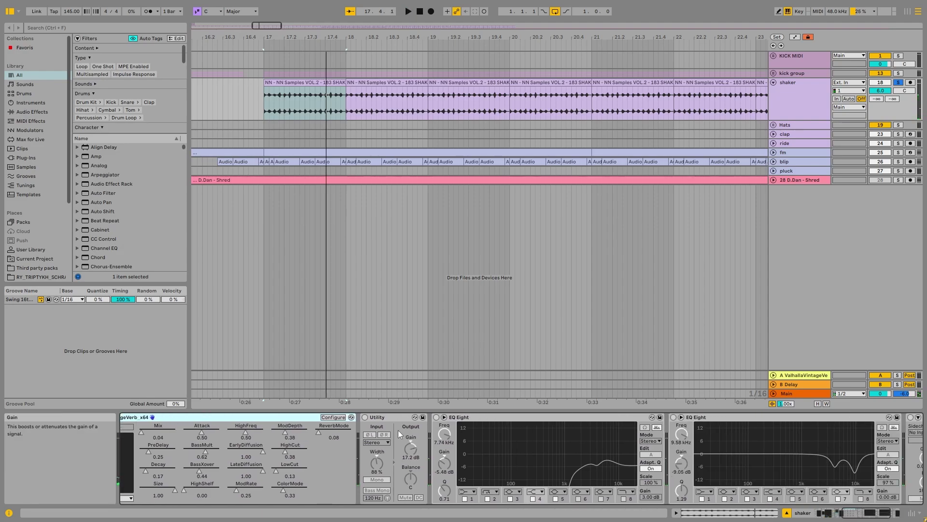
left_click(383, 416)
key("space")
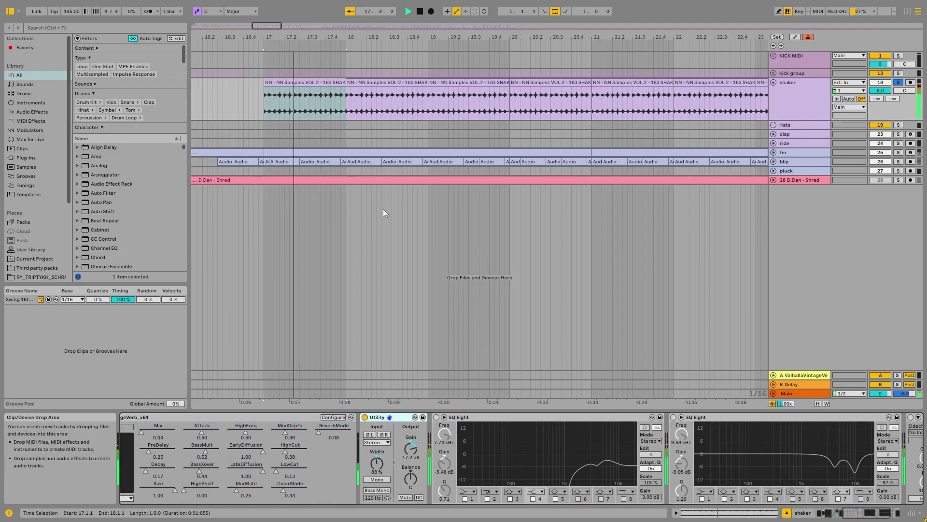
Turn on both EQ Eights on the shaker track and audition the loop with each one active.
left_click(449, 416)
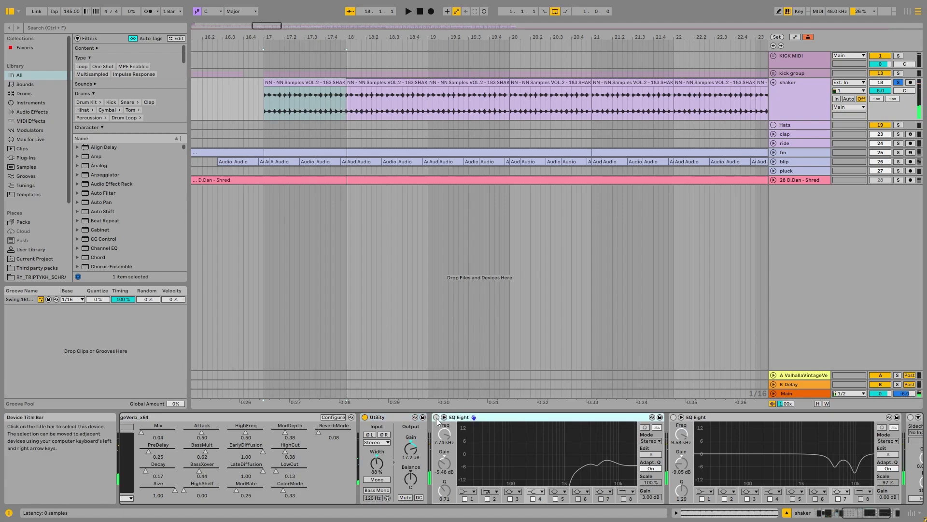
left_click(436, 417)
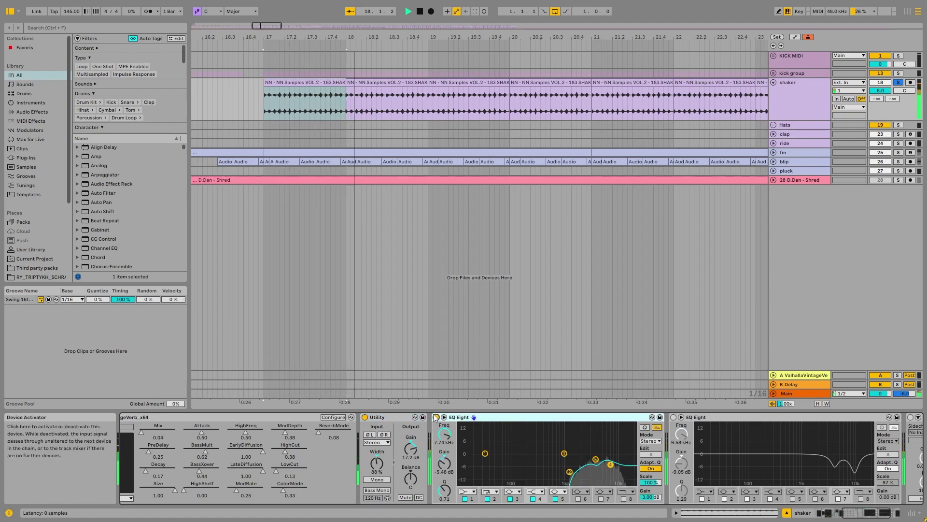
key("space")
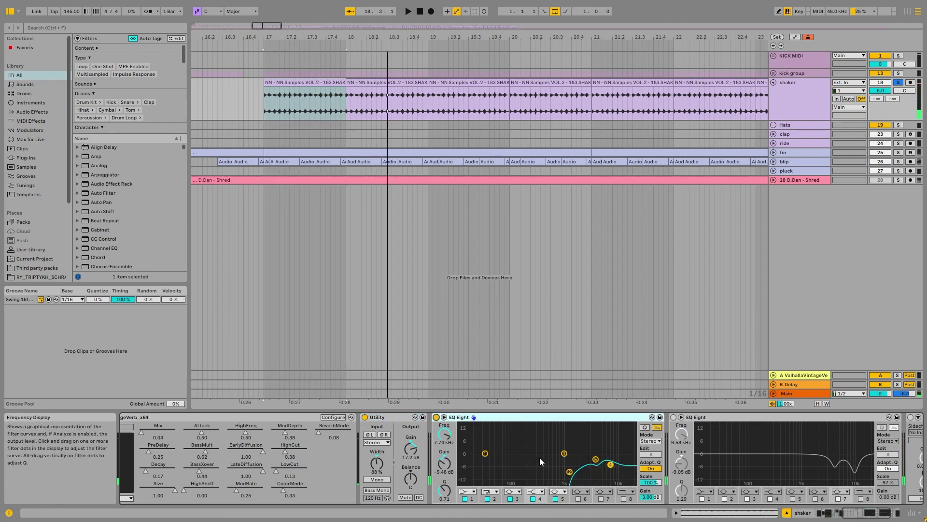
left_click(674, 417)
key("space")
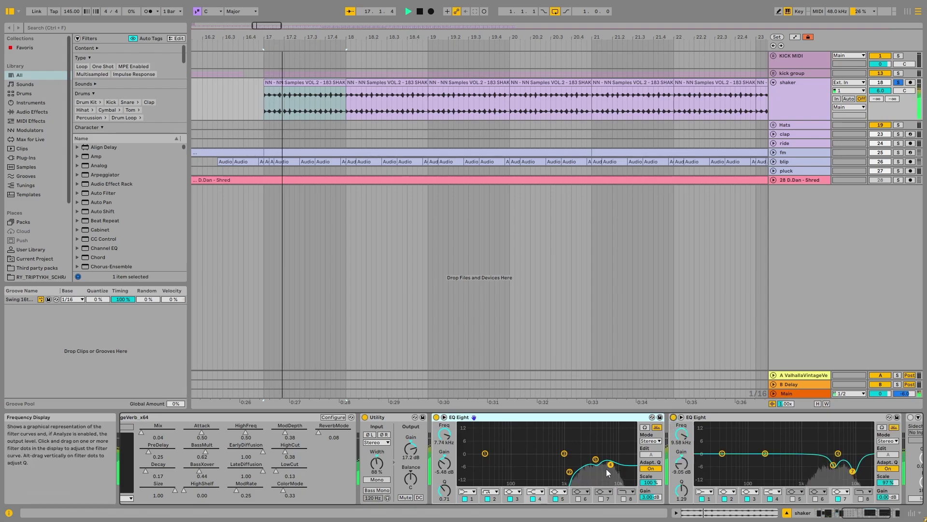
key("space")
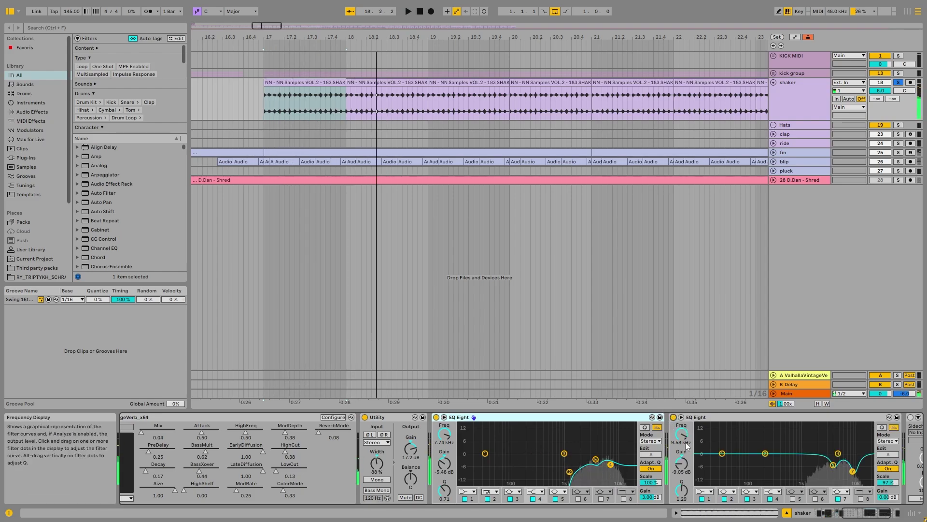
Examine the first EQ Eight's filter curve in the enlarged display and return to the compact view.
left_click(444, 417)
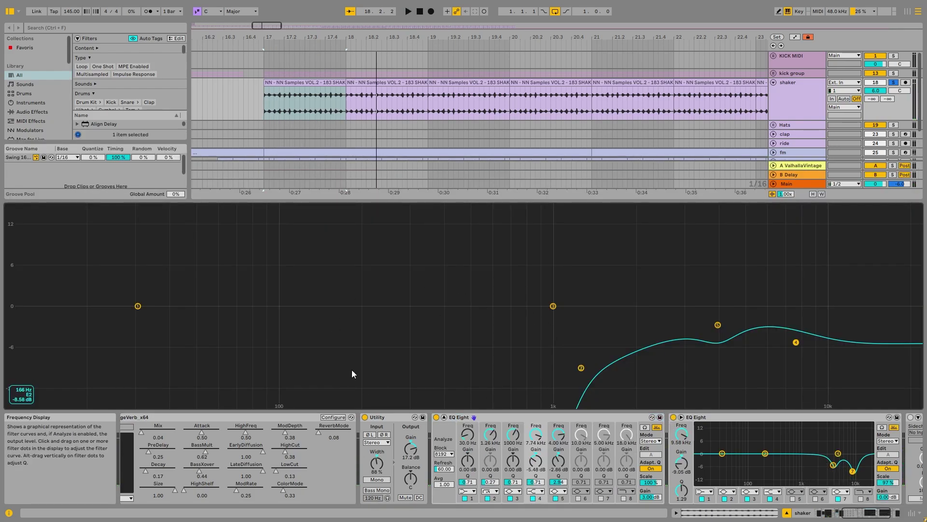
key("Escape")
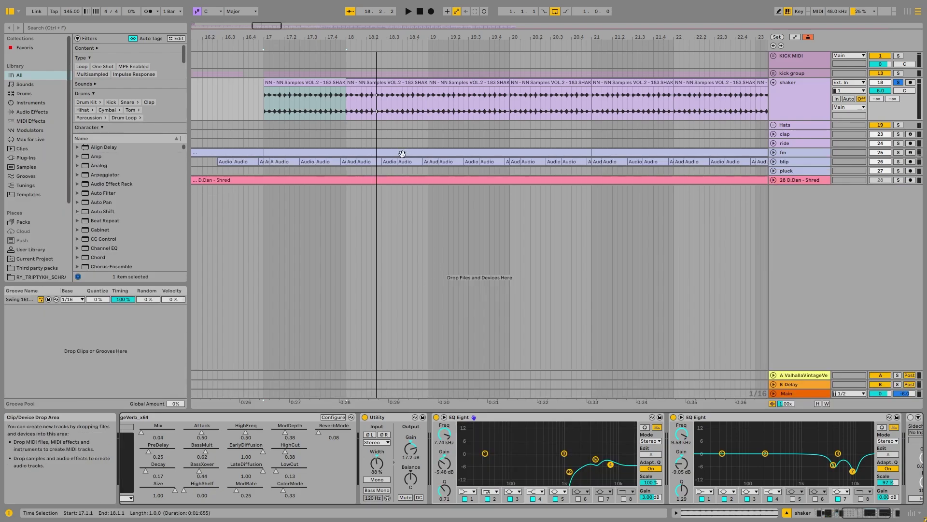
scroll(585, 423, "down", 3)
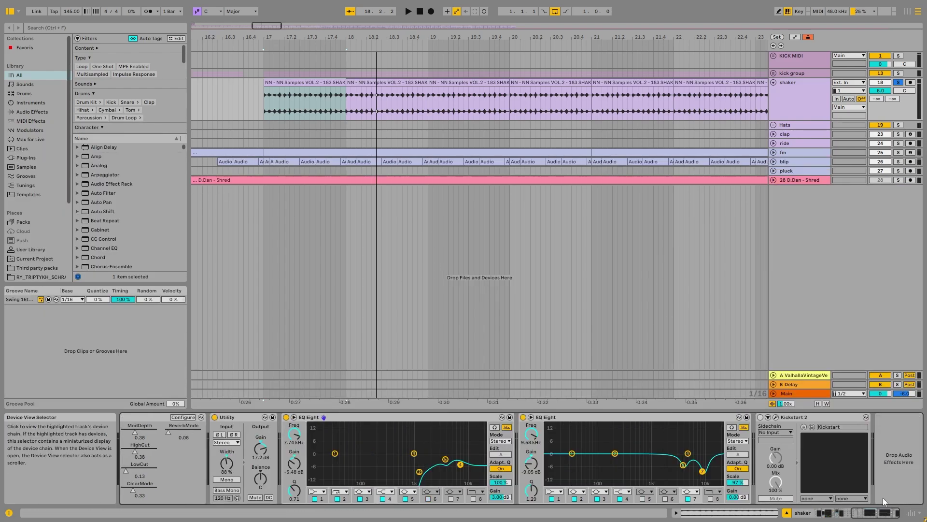
double_click(414, 459)
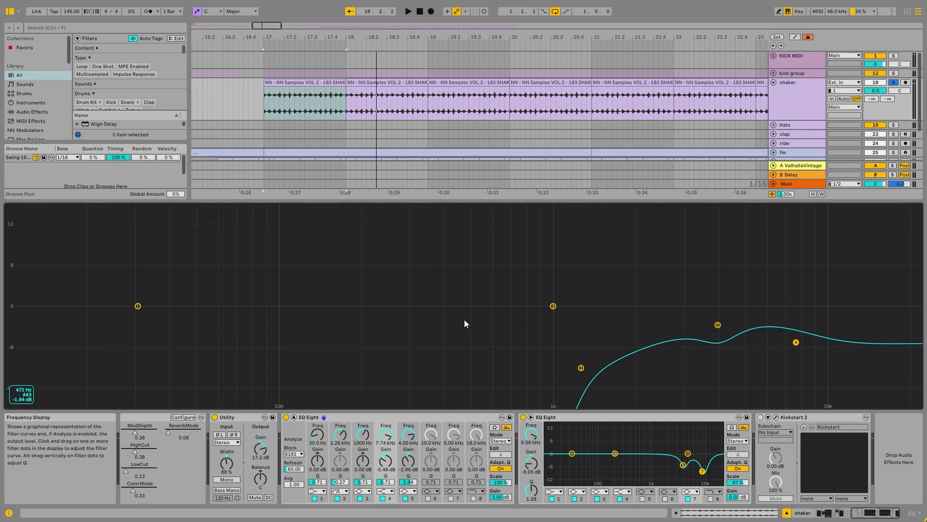
key("Escape")
Turn on the shaker's Kickstart 2, view its sidechain curve, and audition the loop through the full chain.
left_click(775, 417)
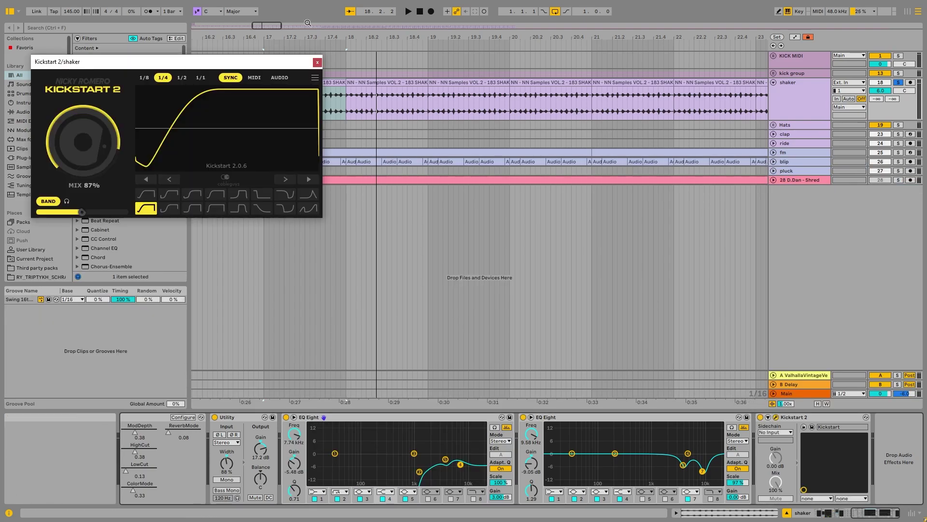
left_click(320, 58)
key("space")
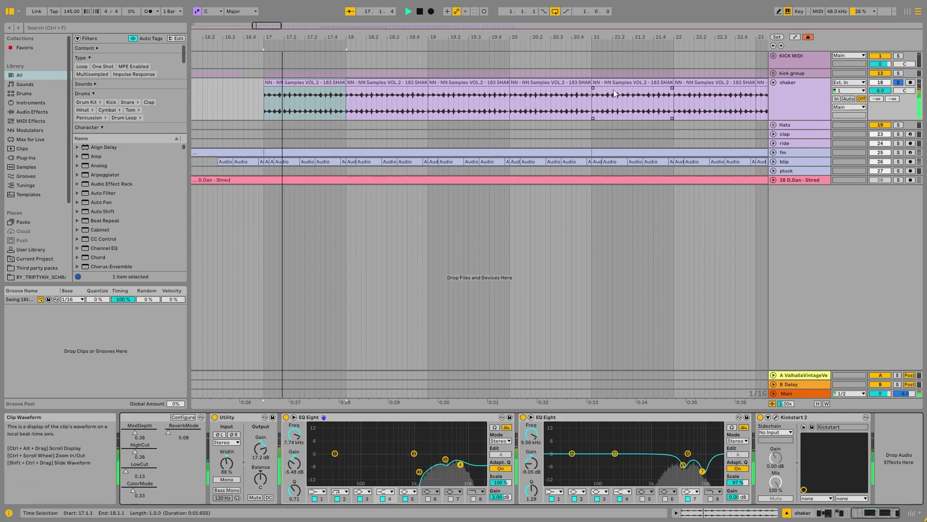
key("space")
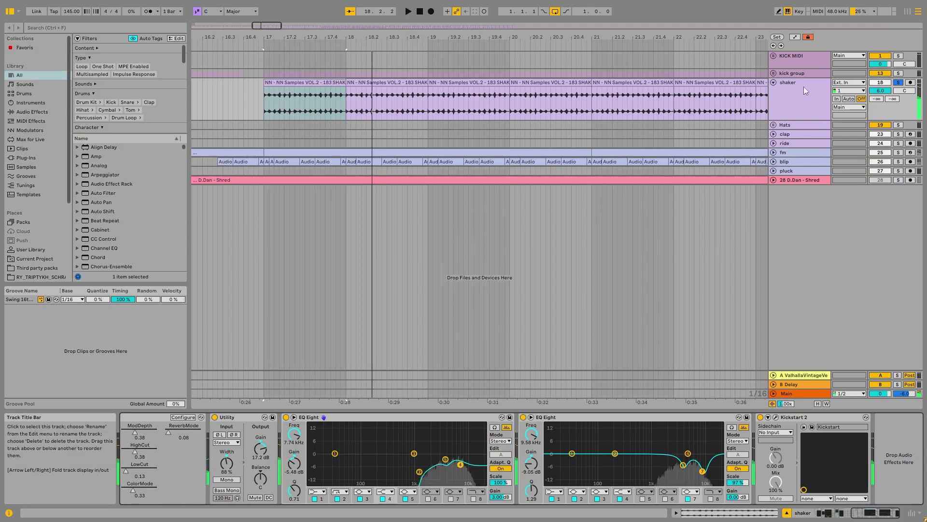
Fold the shaker track, unfold the Hats group, and select the first OH clip at bar 25.
left_click(779, 90)
left_click(773, 83)
left_click(773, 92)
key("w")
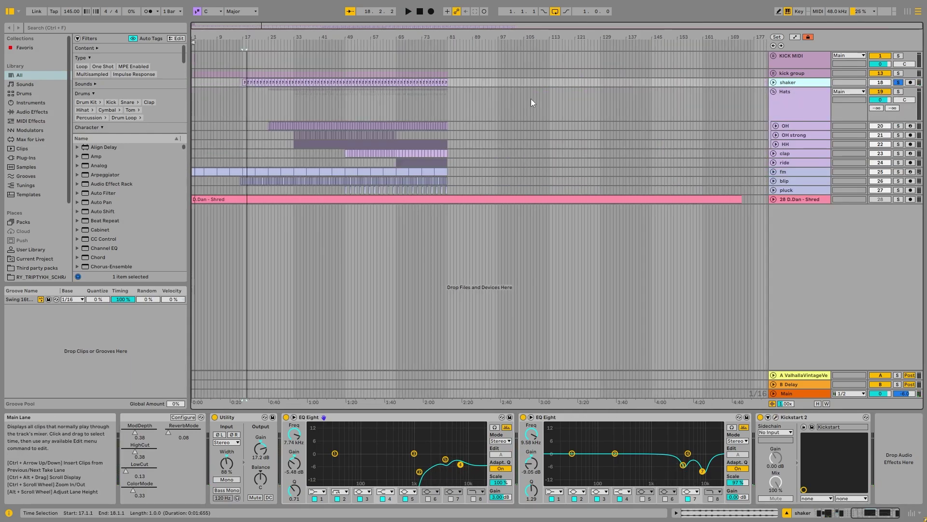
scroll(256, 117, "up", 5)
left_click(314, 127)
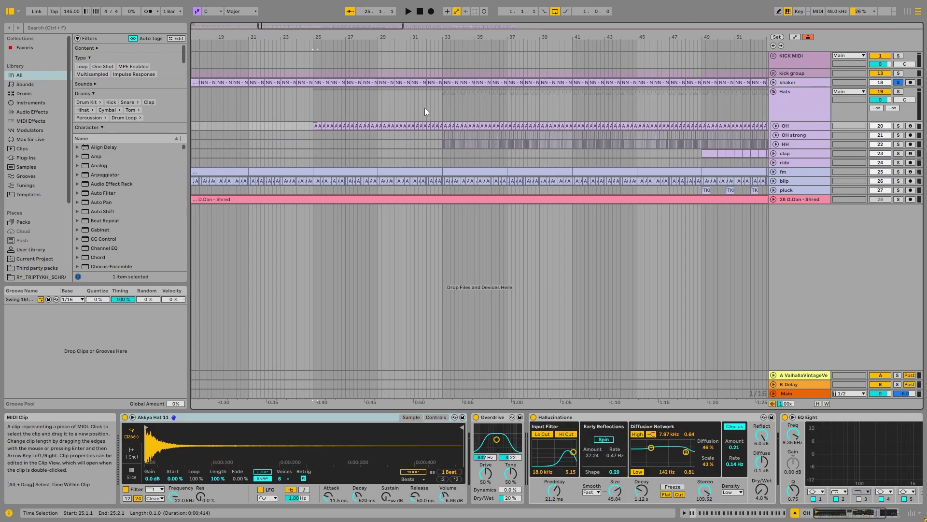
Solo and unfold the OH track, start playback and open its first MIDI clip at bar 25.
left_click(898, 126)
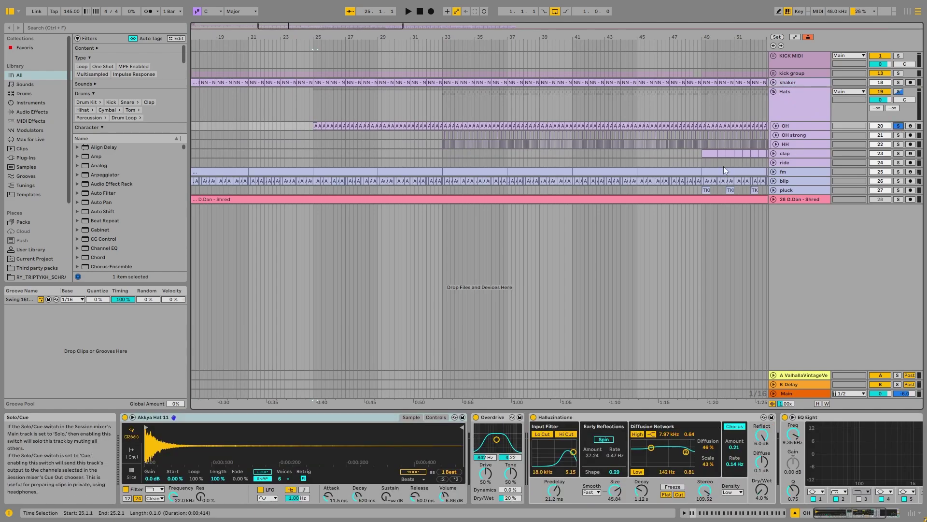
left_click(775, 126)
scroll(356, 146, "up", 5)
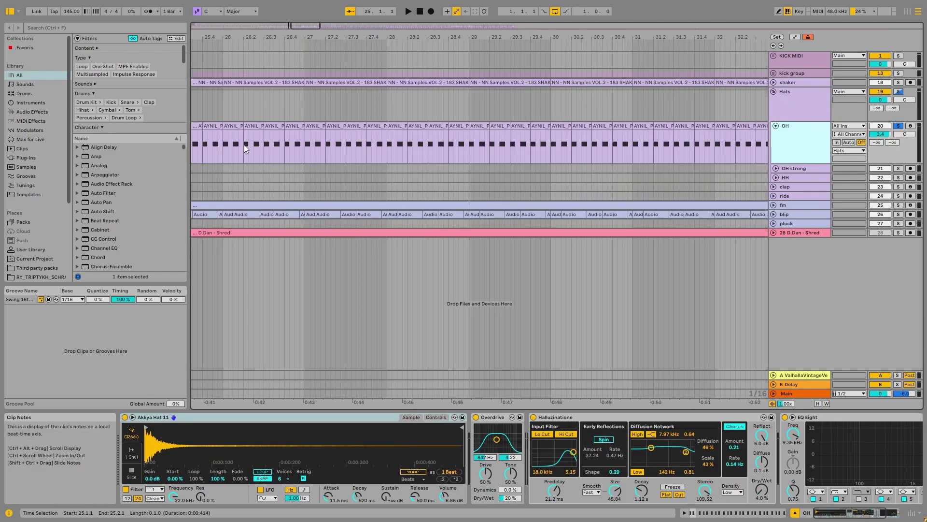
scroll(219, 132, "left", 3)
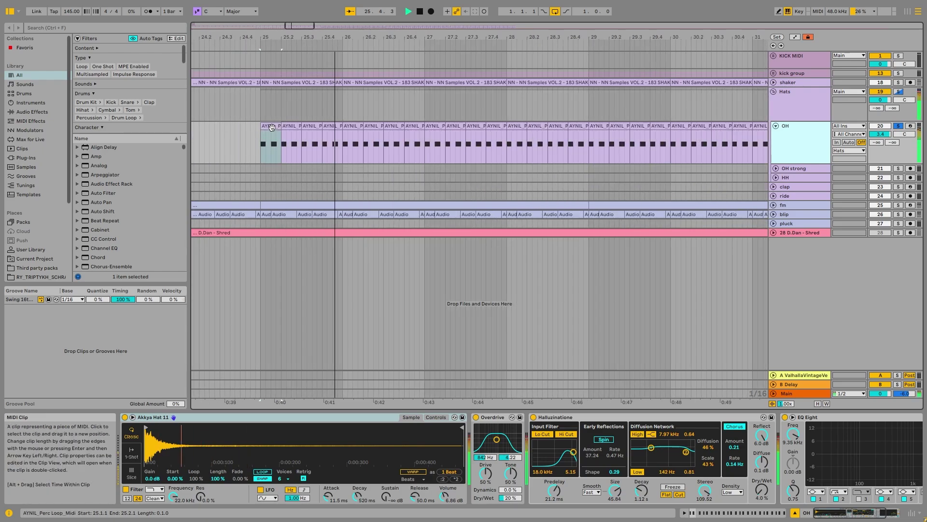
double_click(271, 127)
Examine the velocities of the two C3 notes in the OH clip and play the pattern briefly.
left_click_drag(372, 352, 347, 260)
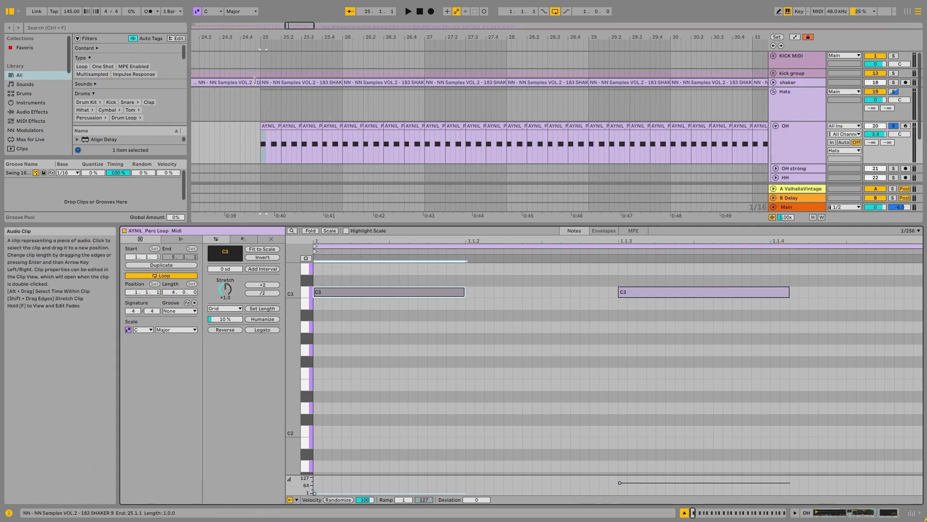
left_click_drag(616, 277, 676, 356)
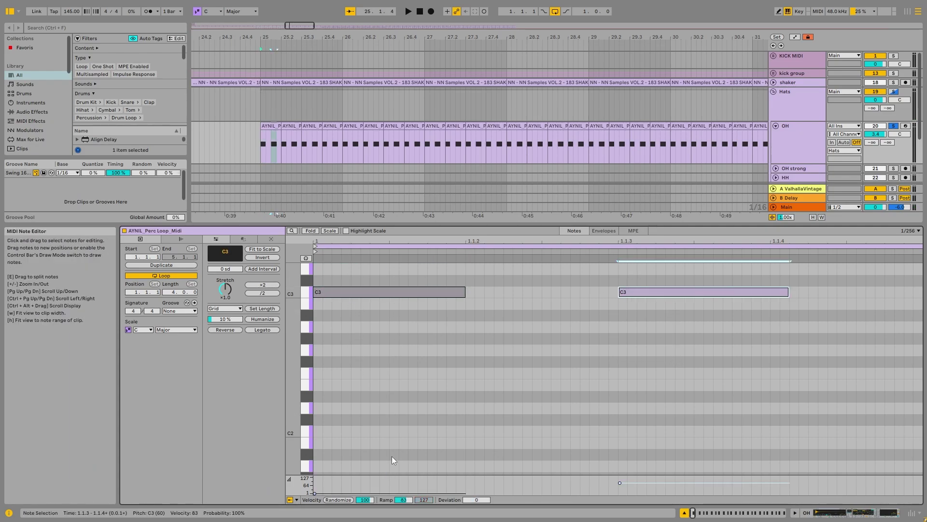
left_click_drag(393, 459, 356, 249)
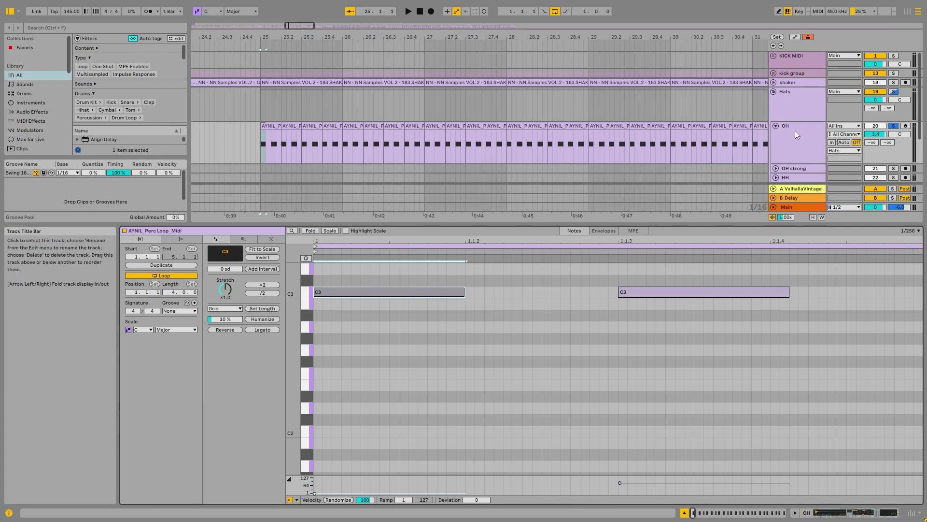
key("space")
key("space")
Consolidate the short OH clips of bar 25 into a single one-bar clip.
left_click(280, 149)
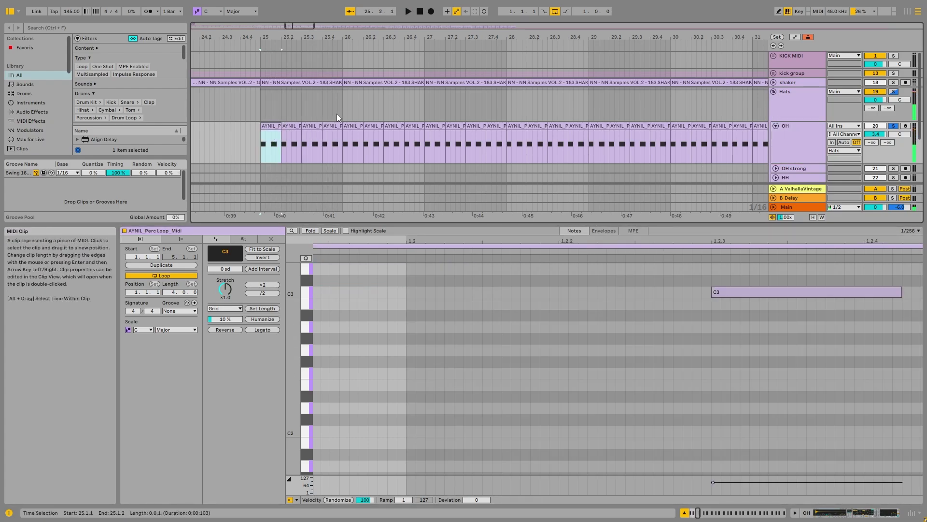
left_click(324, 123, "shift")
key("ctrl+j")
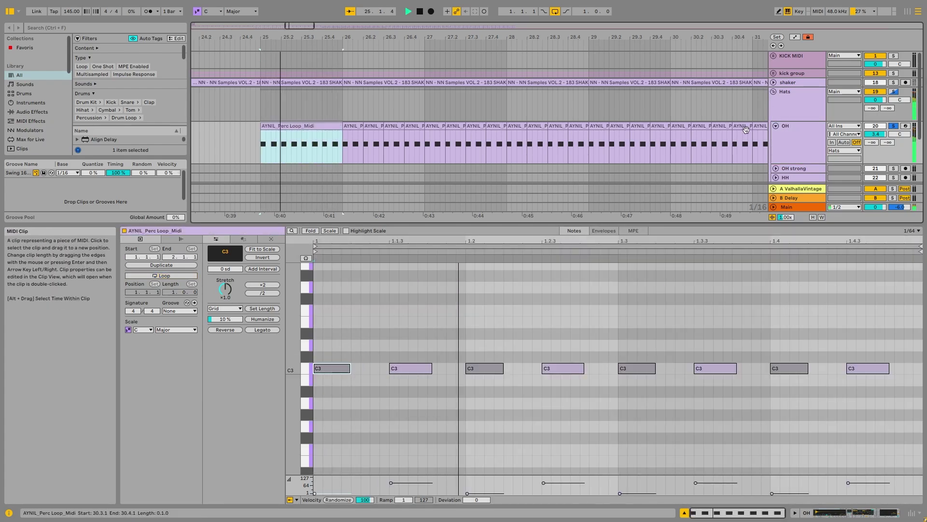
key("space")
Inspect the Kickstart 2 device in the Hats group's chain and listen to bar 25.
left_click(787, 148)
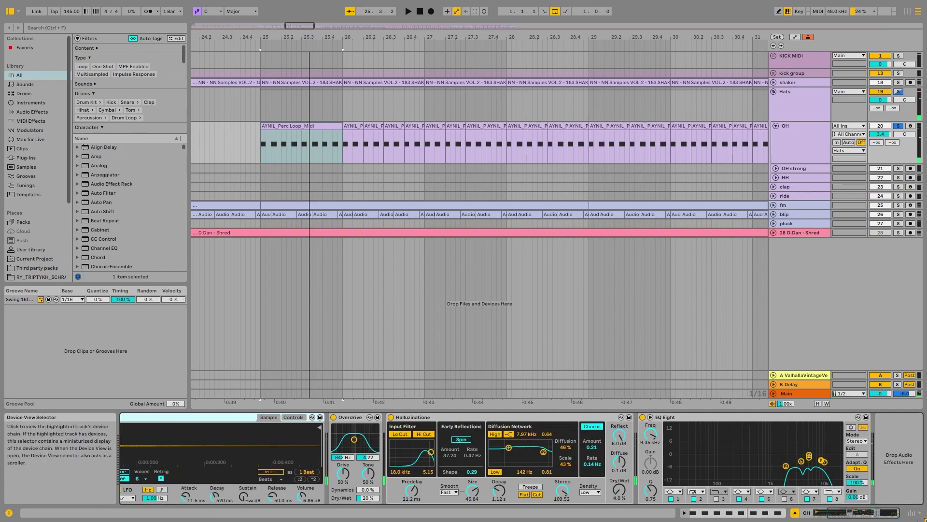
left_click(797, 101)
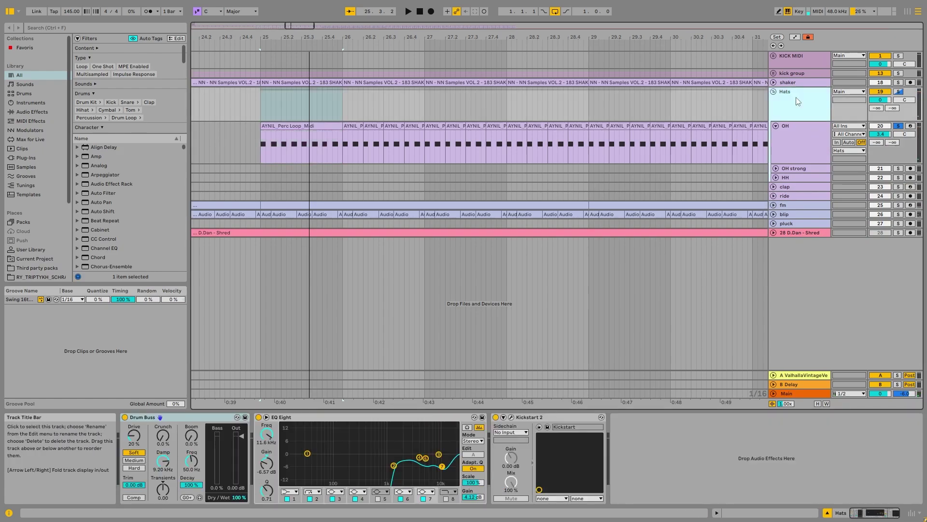
left_click(511, 419)
left_click(330, 91)
key("space")
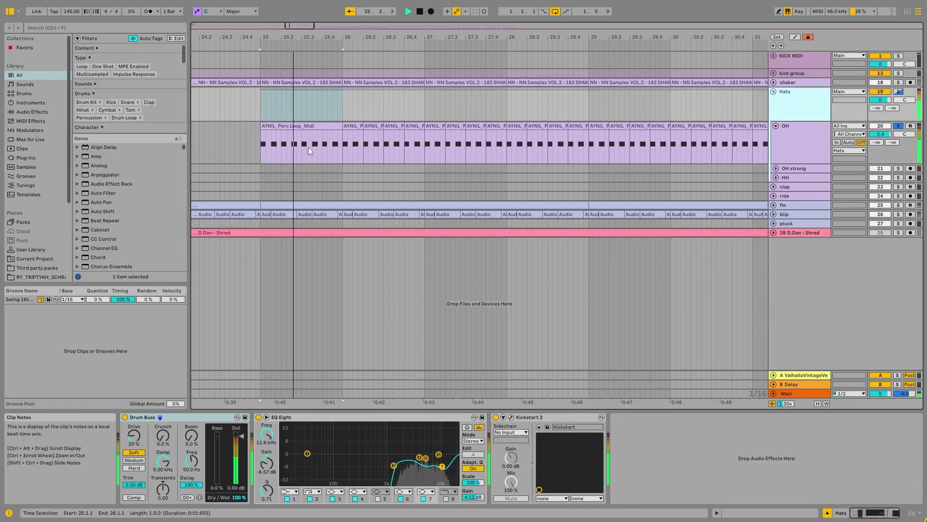
Examine the alternating note velocities in the consolidated OH clip and return to the OH device chain.
double_click(309, 130)
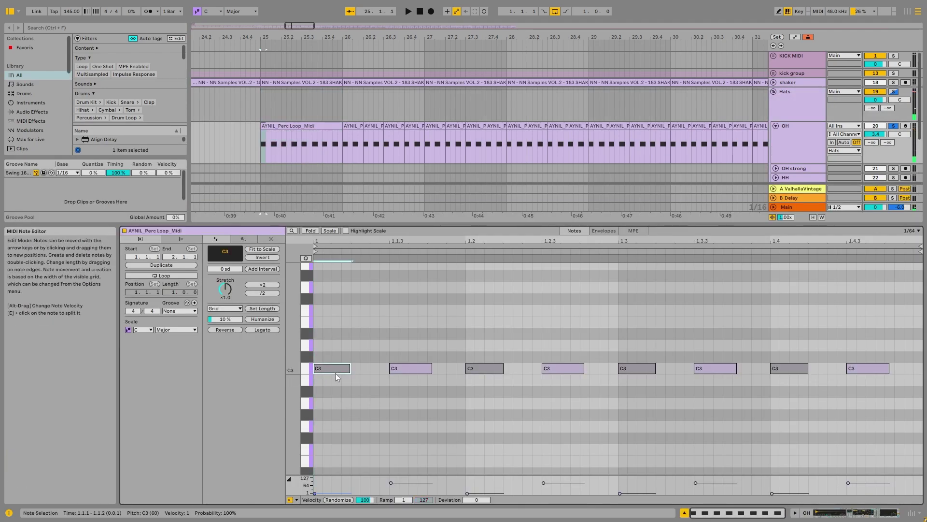
key("space")
key("ctrl+z")
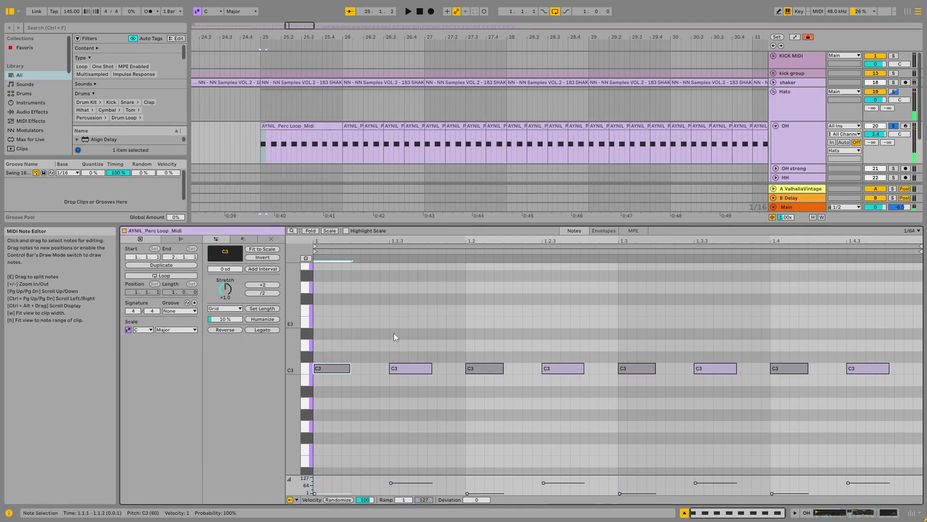
left_click_drag(409, 388, 409, 388)
key("shift+Tab")
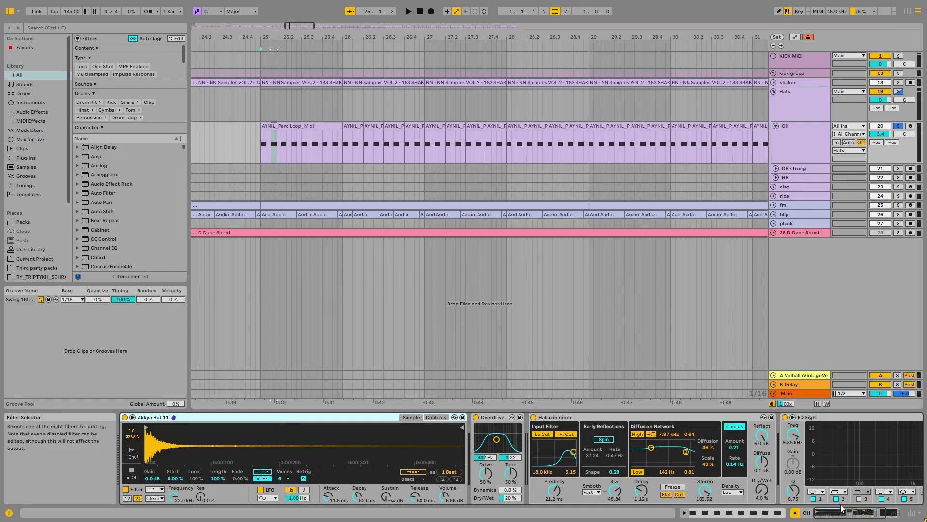
Audition the OH track while switching its Overdrive and Halluzinatione reverb off and on.
left_click(533, 417)
key("space")
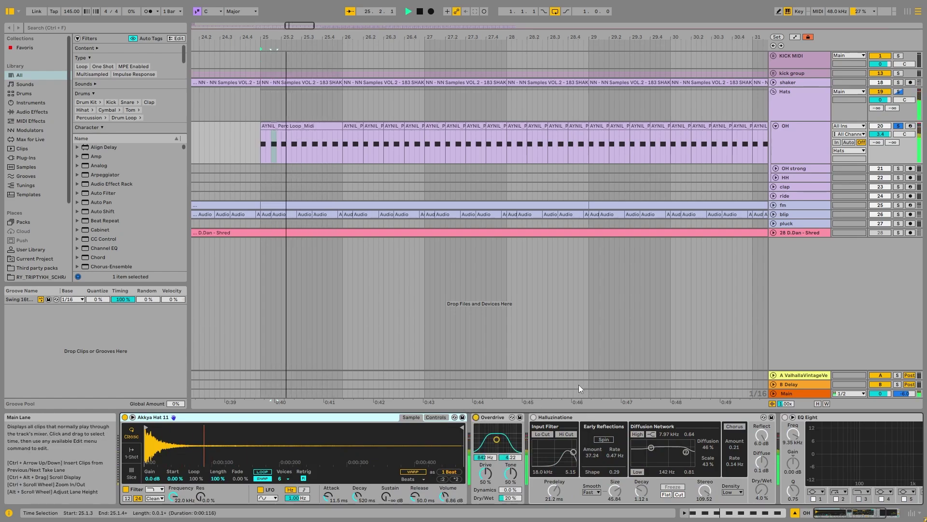
key("space")
left_click(476, 416)
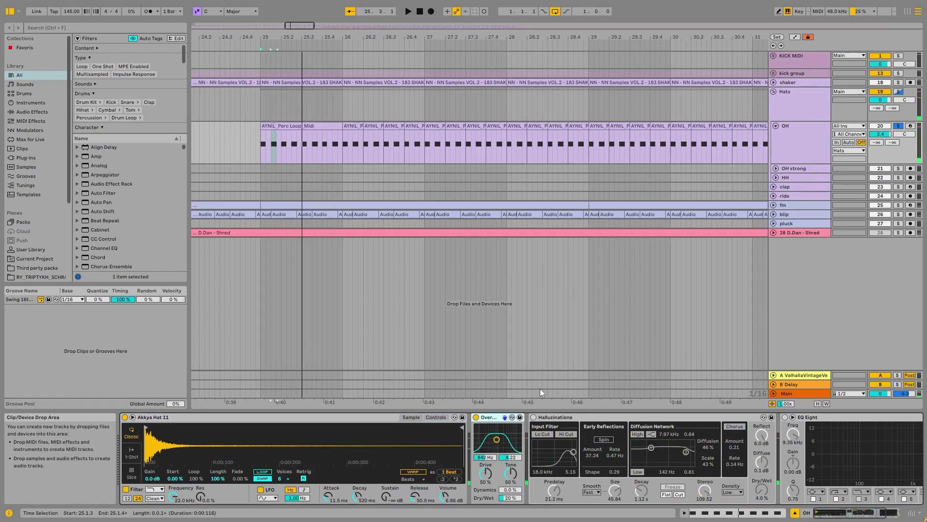
left_click(533, 416)
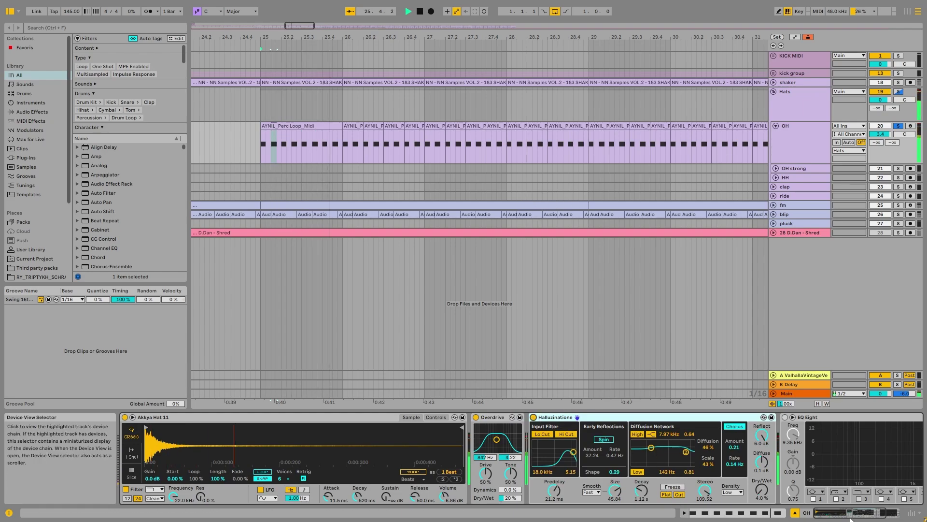
Examine the filter bands in an enlarged view of the OH track's EQ Eight curve.
left_click(897, 505)
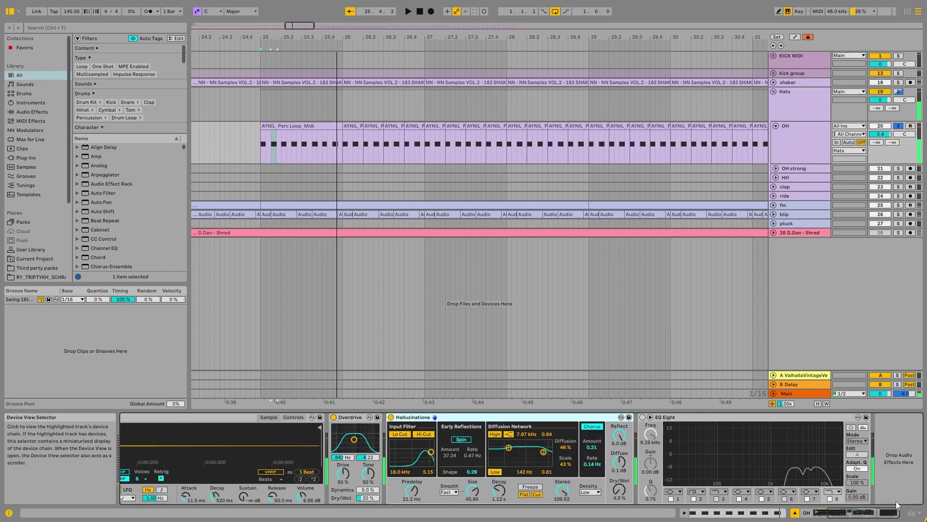
double_click(754, 445)
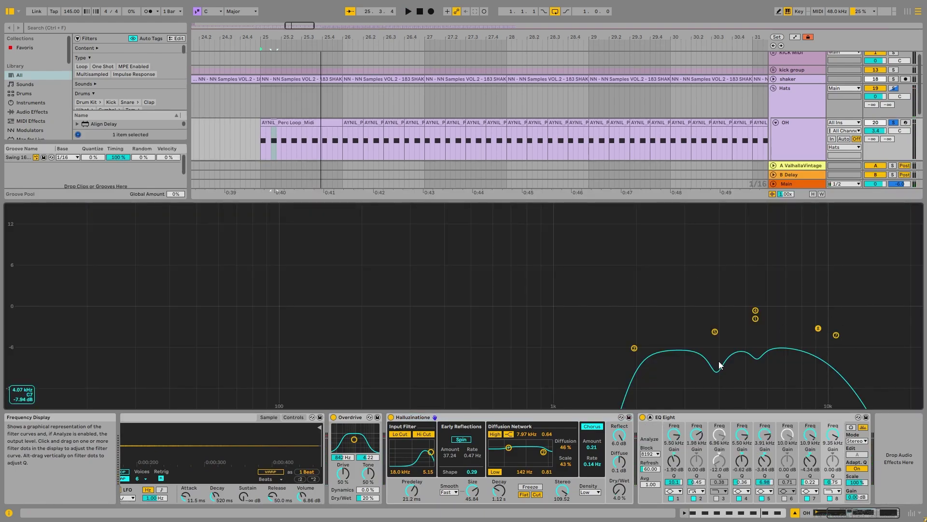
left_click(715, 332)
left_click(758, 318)
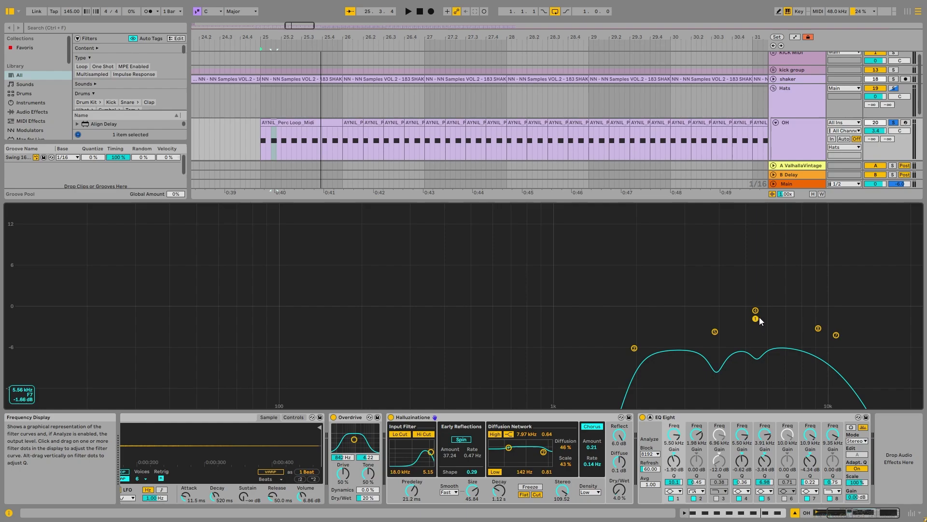
double_click(779, 270)
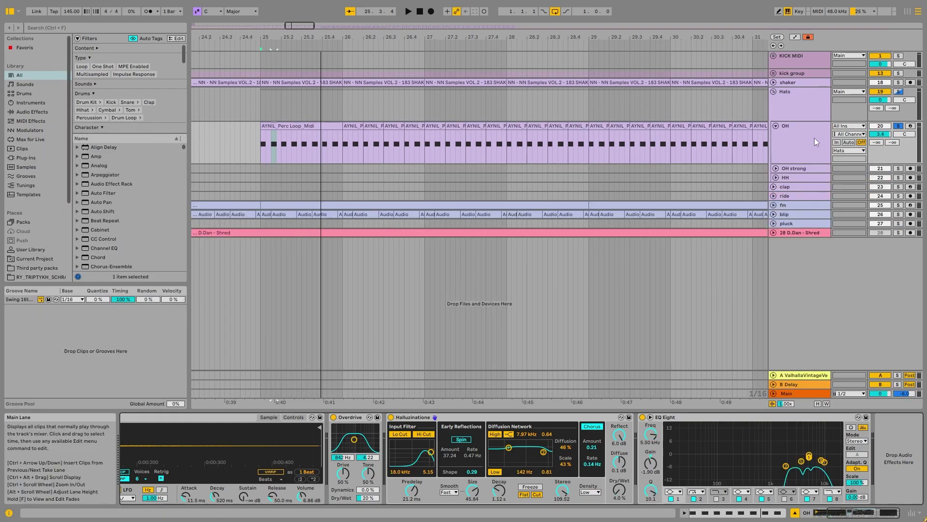
Fold the OH track, solo and unfold OH strong instead, and select its first clip in bar 33.
left_click(815, 156)
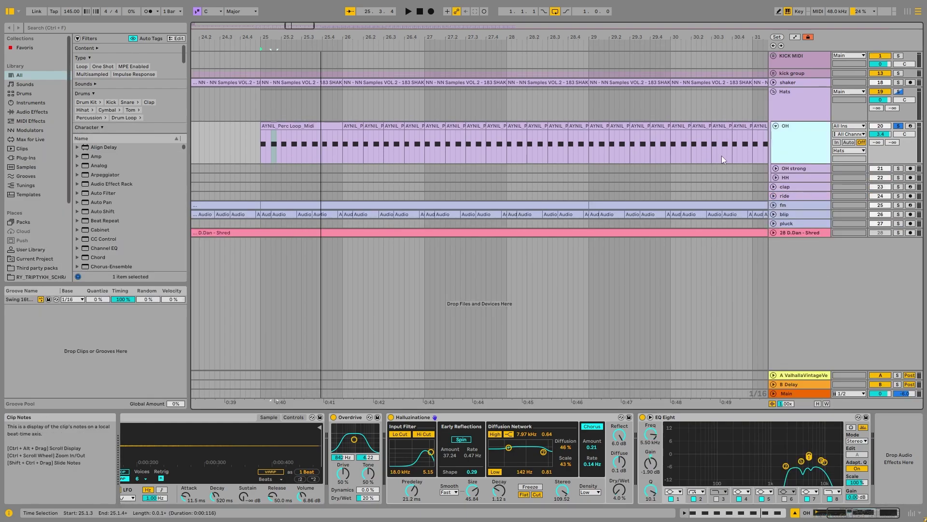
left_click(776, 126)
scroll(339, 130, "down", 10)
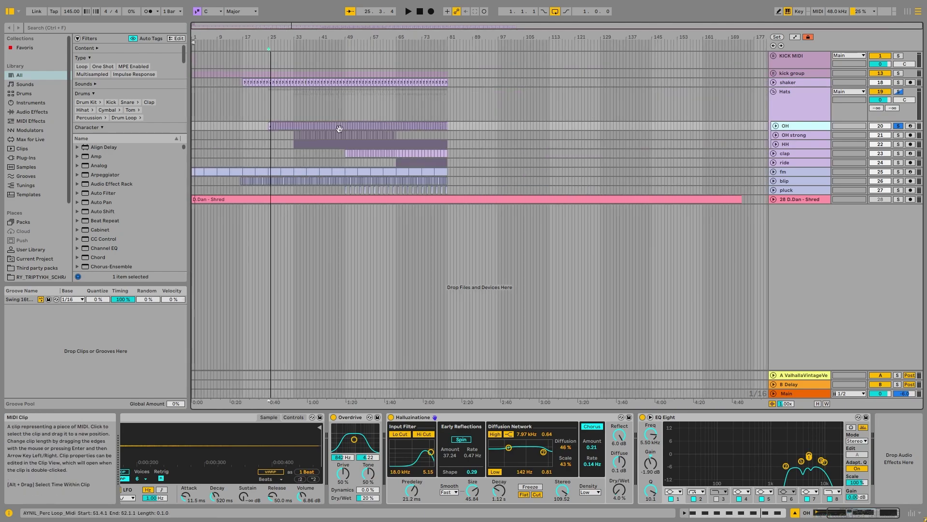
scroll(295, 137, "up", 7)
left_click(283, 136)
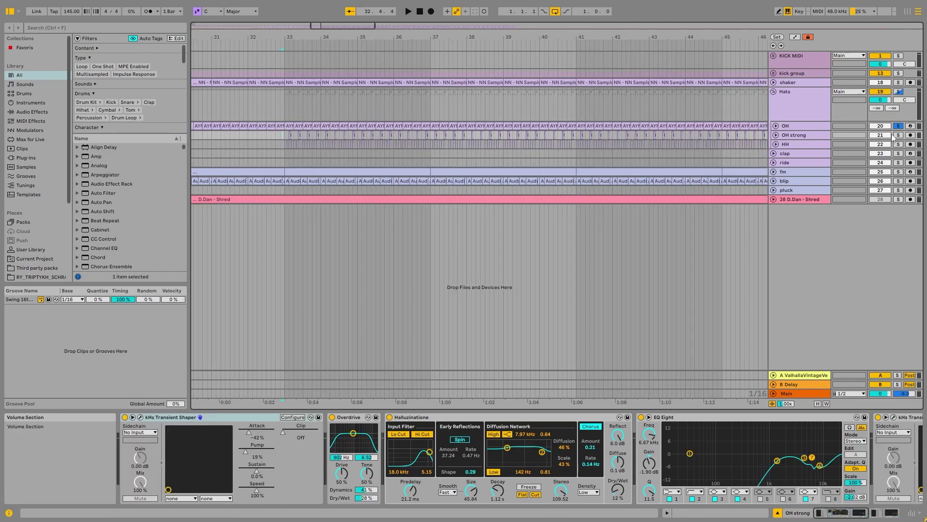
left_click(775, 135)
scroll(302, 141, "up", 6)
left_click(238, 135)
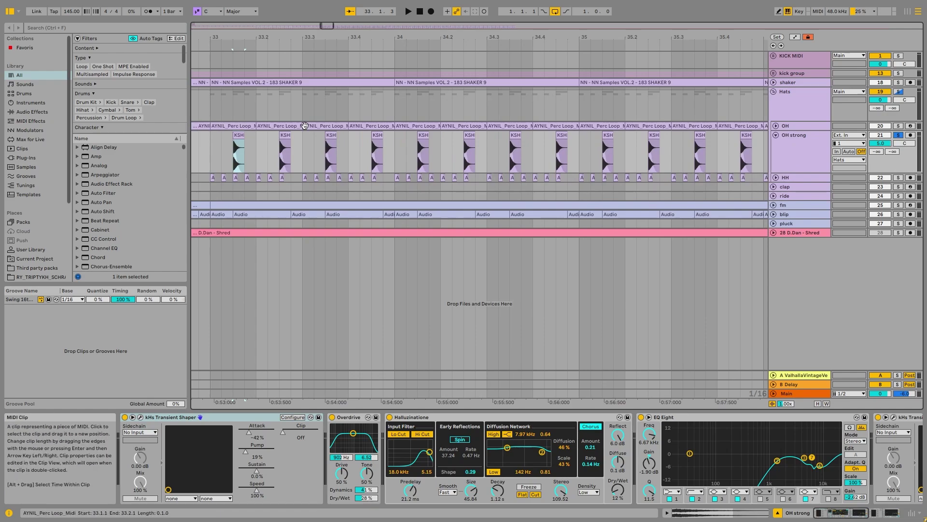
Compare the OH notes in bar 33 with the OH strong clips and listen to the pattern.
left_click(798, 127)
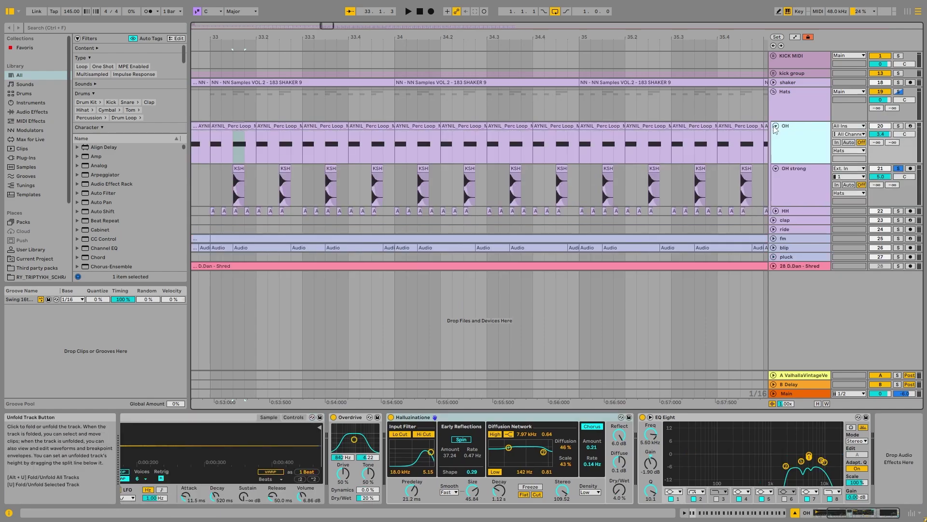
left_click(266, 127)
key("space")
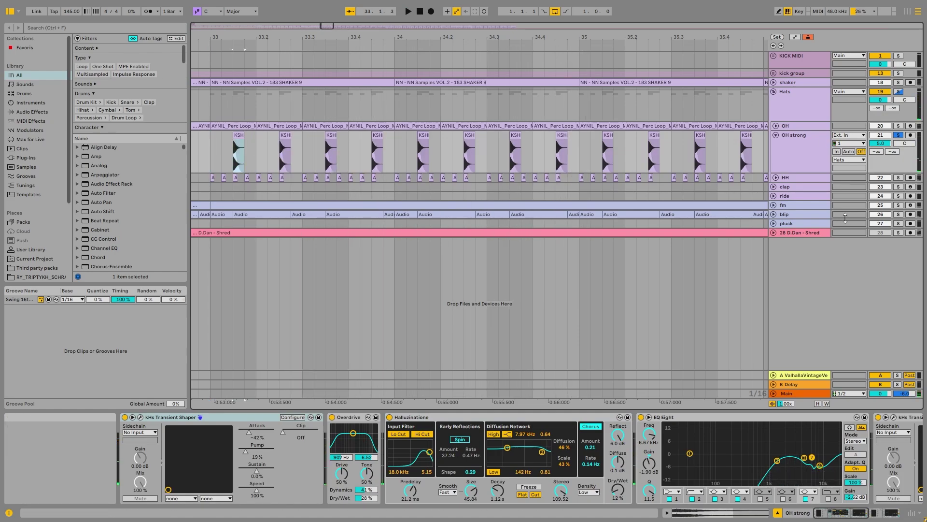
Bypass Overdrive, Halluzinatione, both EQ Eights and the second kHs Transient Shaper on the OH strong track.
scroll(206, 155, "up", 5)
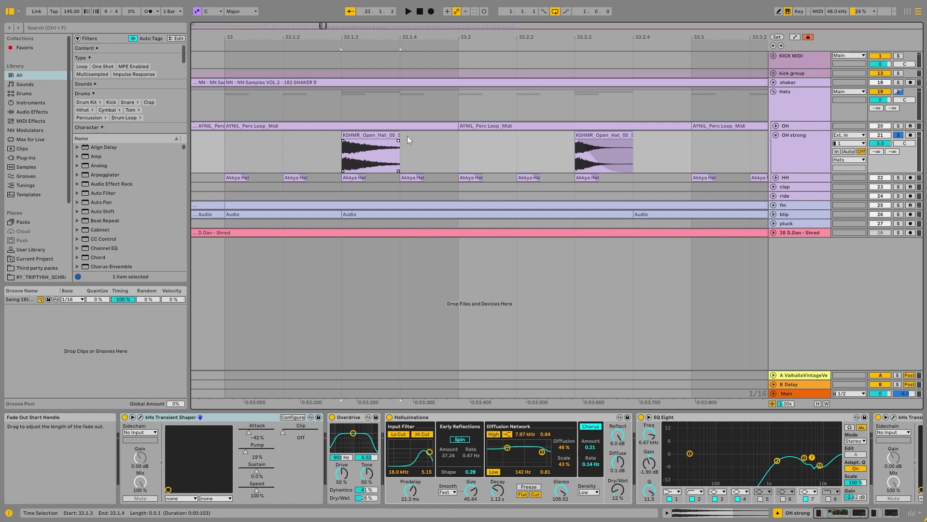
left_click(332, 417)
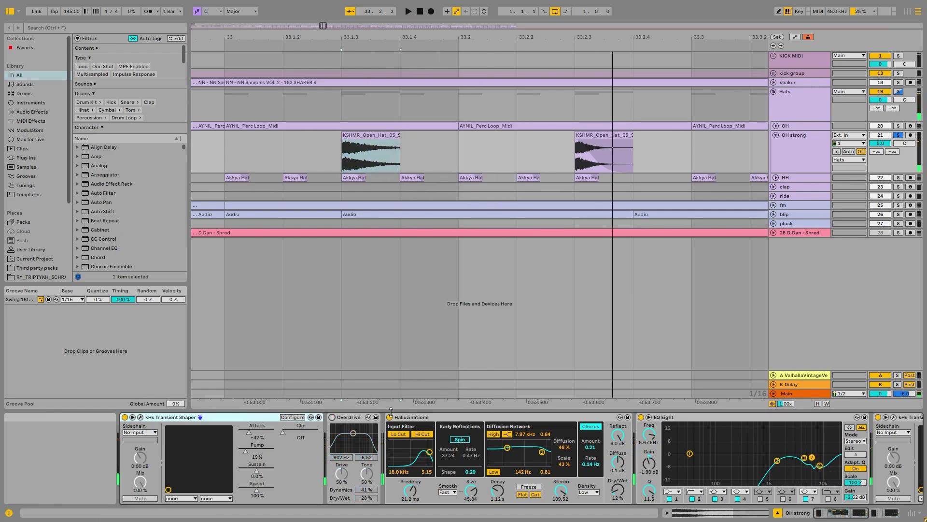
left_click(390, 417)
left_click(641, 416)
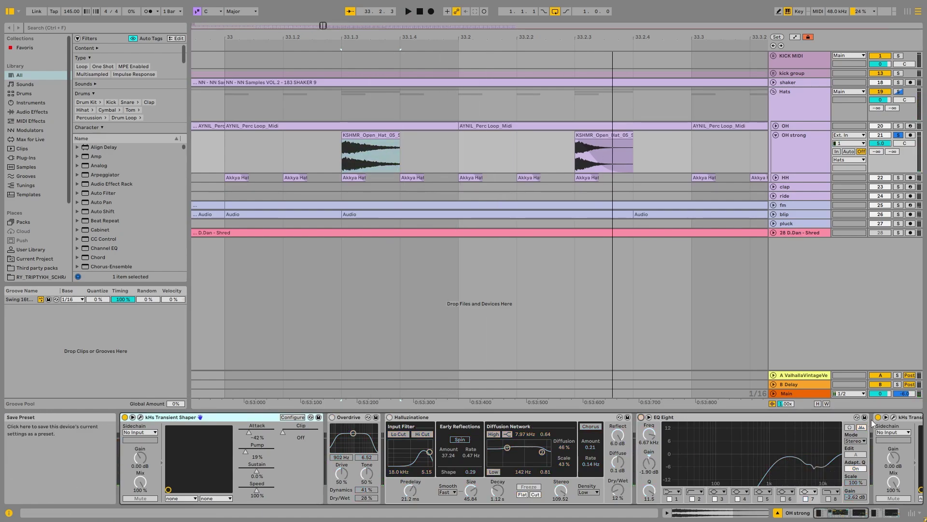
left_click(877, 512)
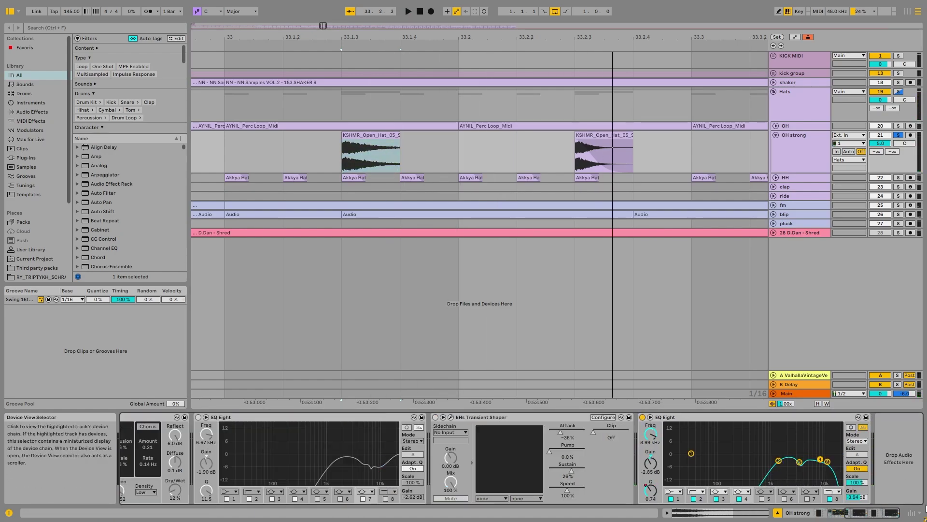
left_click(642, 417)
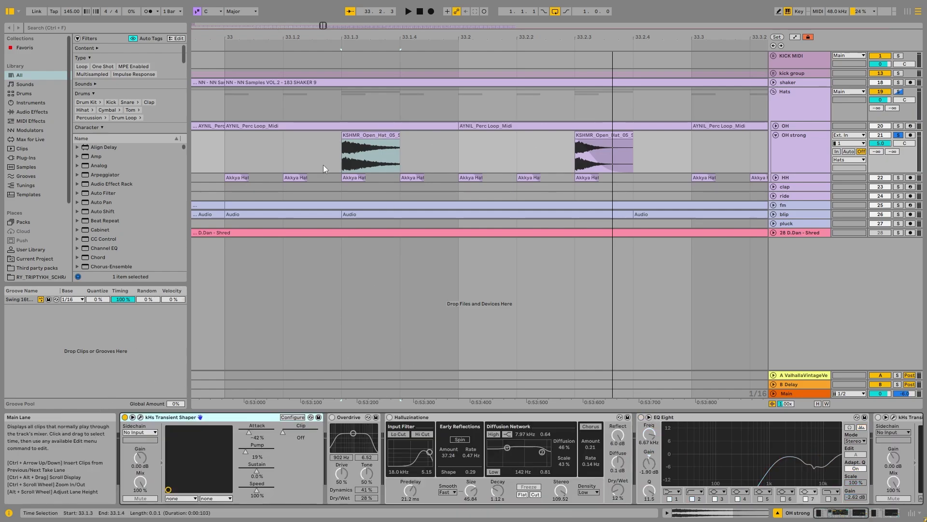
Lengthen the fade-out of the first OH strong clip in bar 33 so it spans almost the whole clip.
scroll(351, 151, "down", 3)
left_click_drag(371, 142, 349, 141)
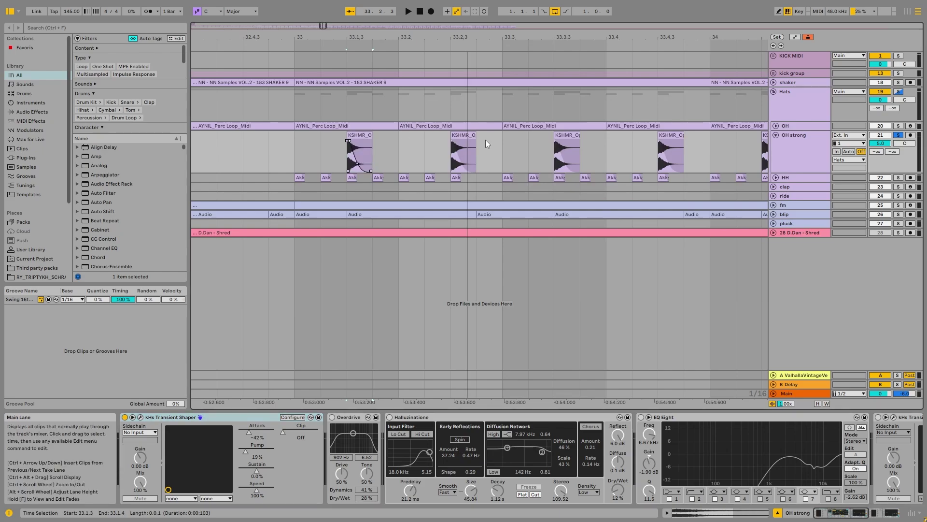
left_click(466, 145)
Inspect the sample waveform of the first OH strong clip, and take a closer look at its fade in the arrangement.
left_click(351, 135)
double_click(354, 132)
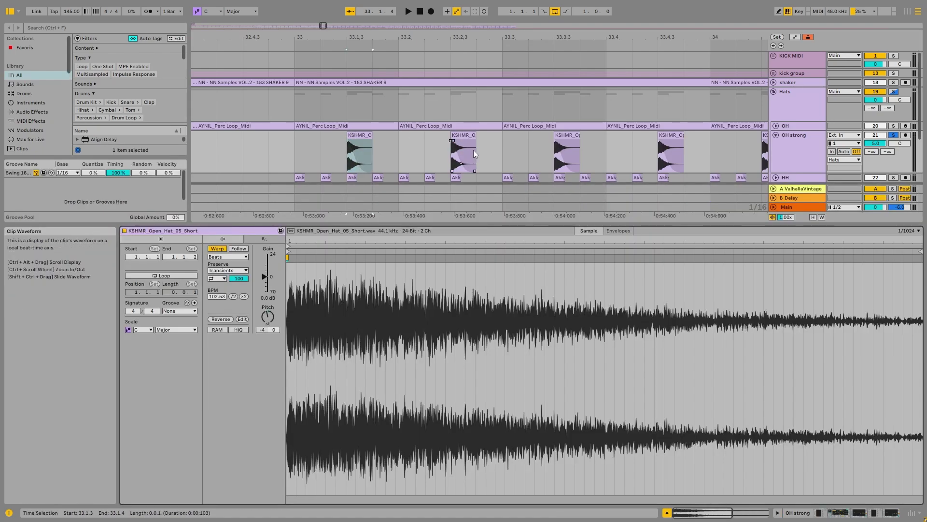
key("plus")
key("plus")
key("shift+Tab")
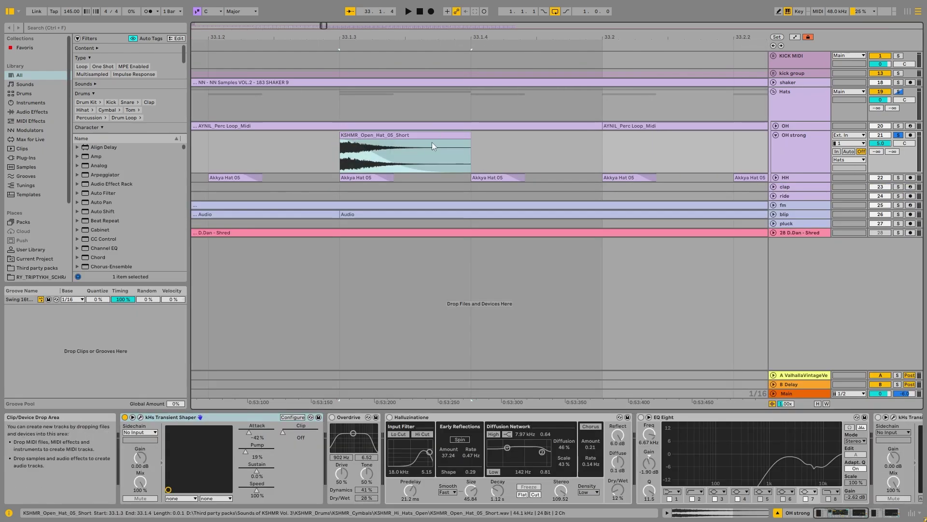
Inspect the sample, warp and pitch settings of the first OH strong clip in bar 33, and return to the track's device chain.
key("minus")
key("minus")
double_click(390, 136)
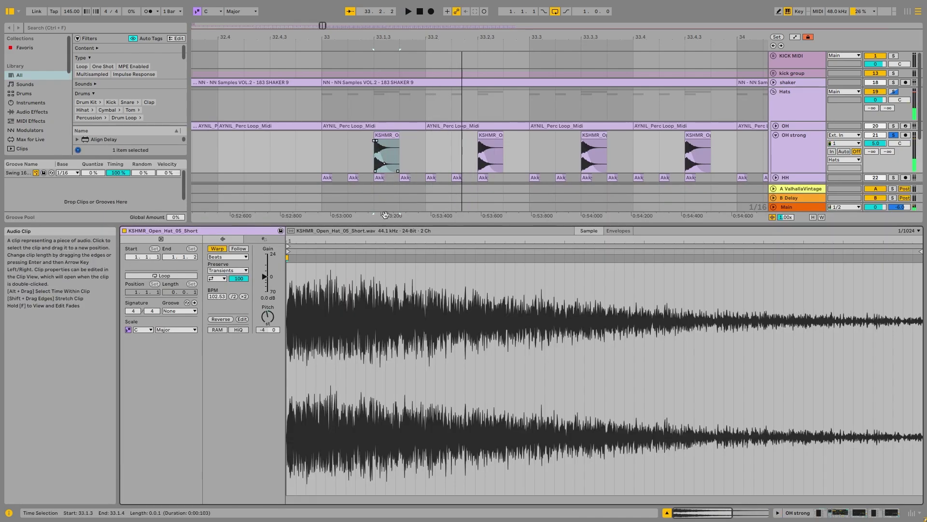
left_click_drag(267, 319, 267, 334)
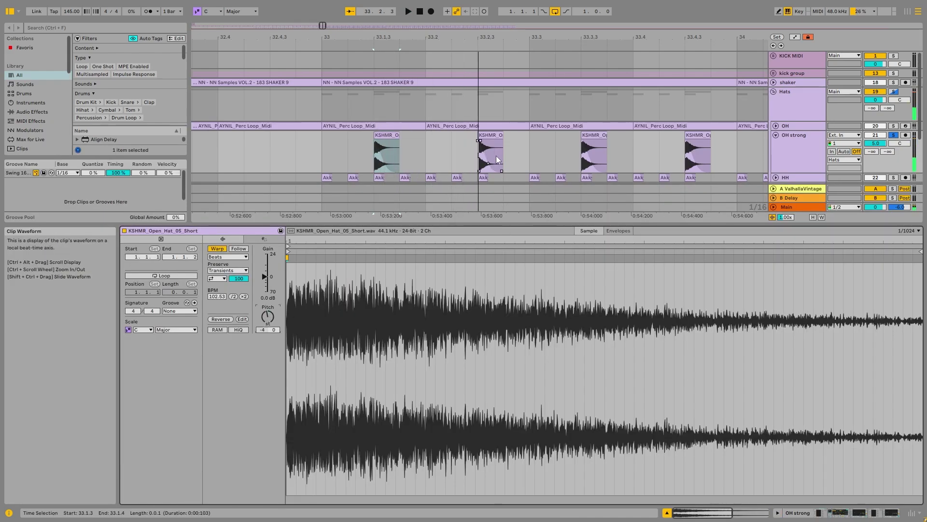
left_click(790, 156)
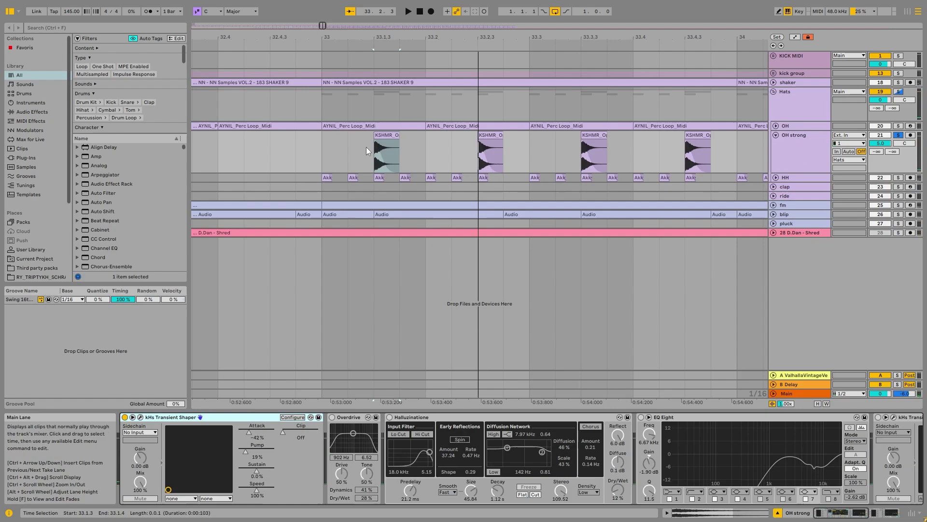
Examine the first kHs Transient Shaper's settings on the OH strong track and listen to its clips.
key("minus")
left_click(140, 417)
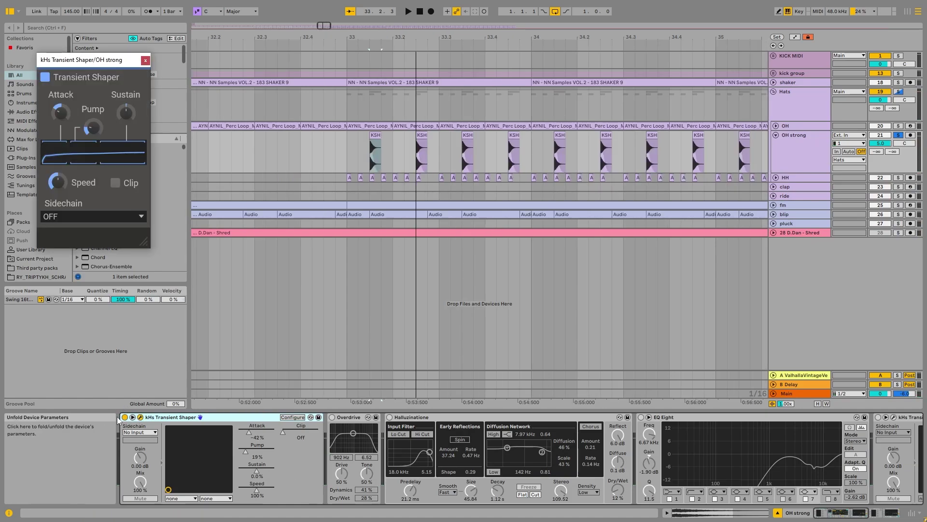
key("space")
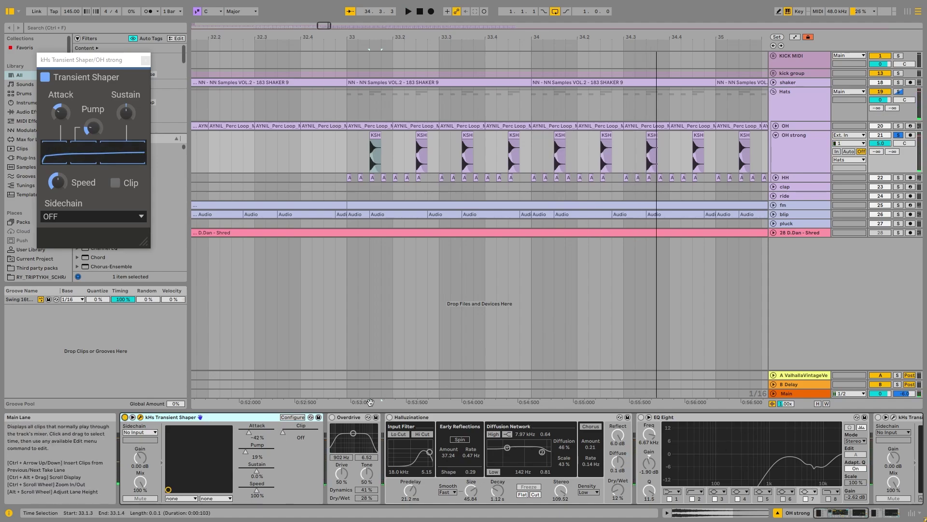
Re-enable Overdrive, Halluzinatione and the first EQ Eight on the OH strong track, listening to the result.
left_click(348, 417)
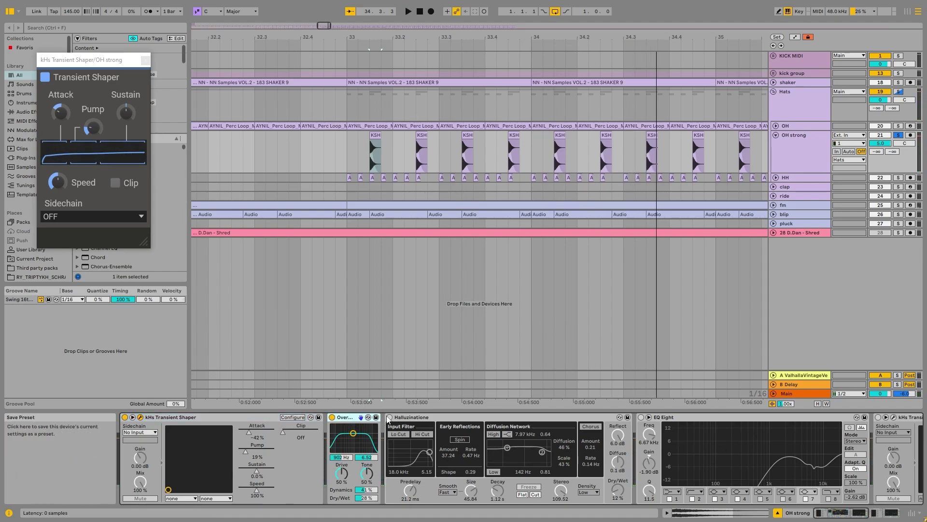
left_click(390, 418)
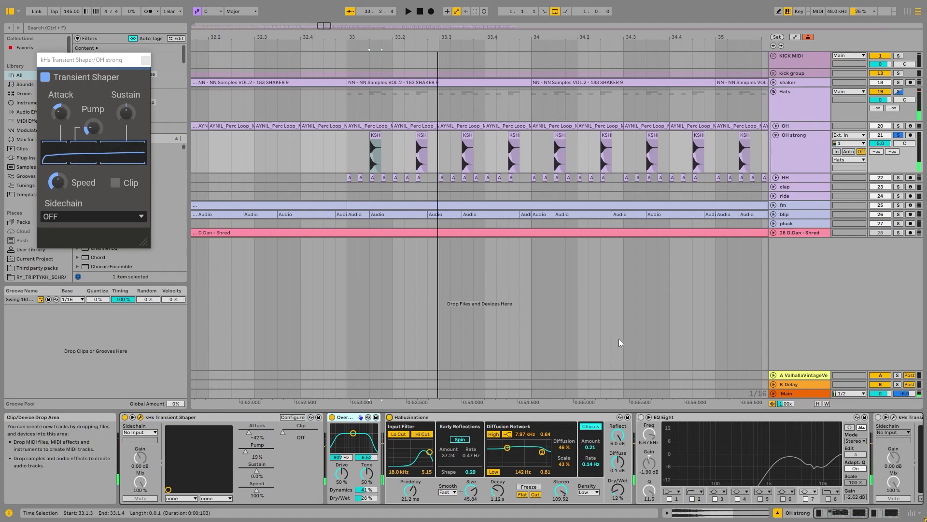
key("space")
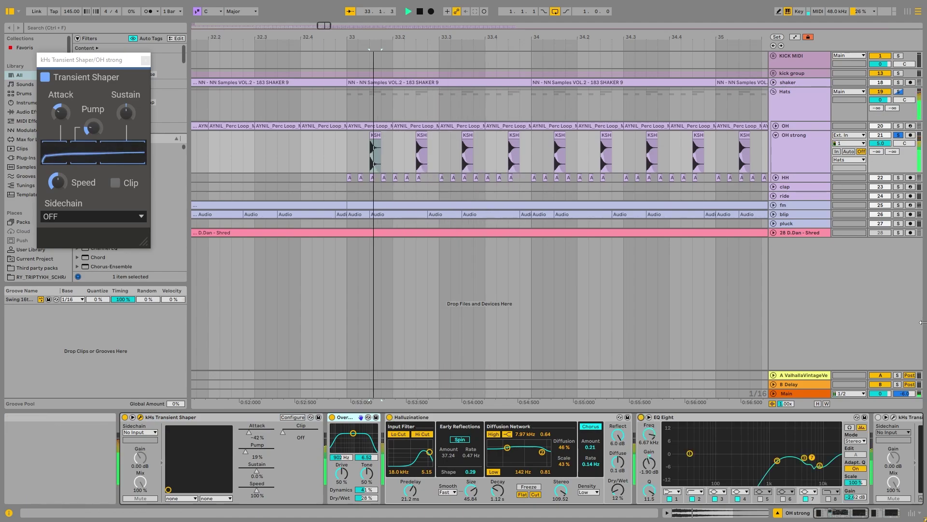
key("space")
Re-enable the second kHs Transient Shaper on OH strong, listen with it active, and close the open plugin windows.
left_click_drag(835, 512, 856, 513)
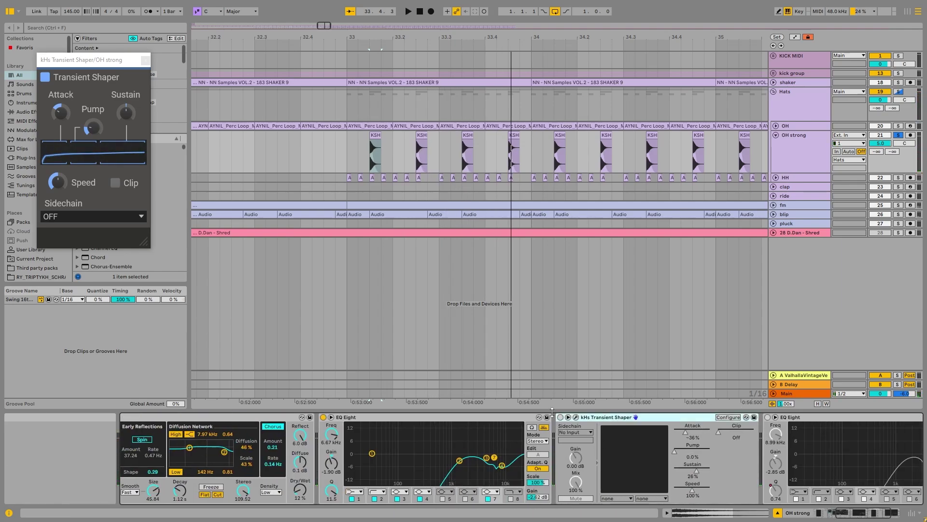
key("space")
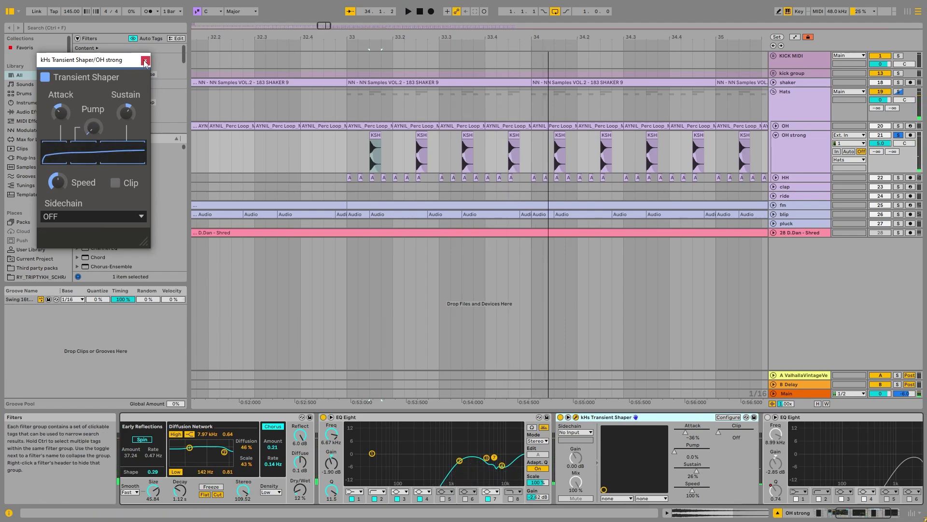
left_click_drag(56, 66, 80, 70)
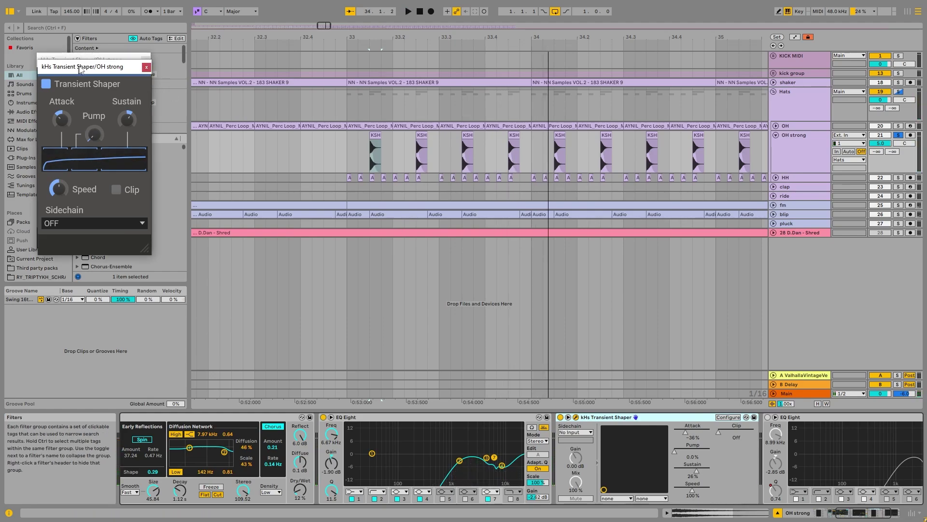
left_click(146, 67)
scroll(652, 420, "right", 3)
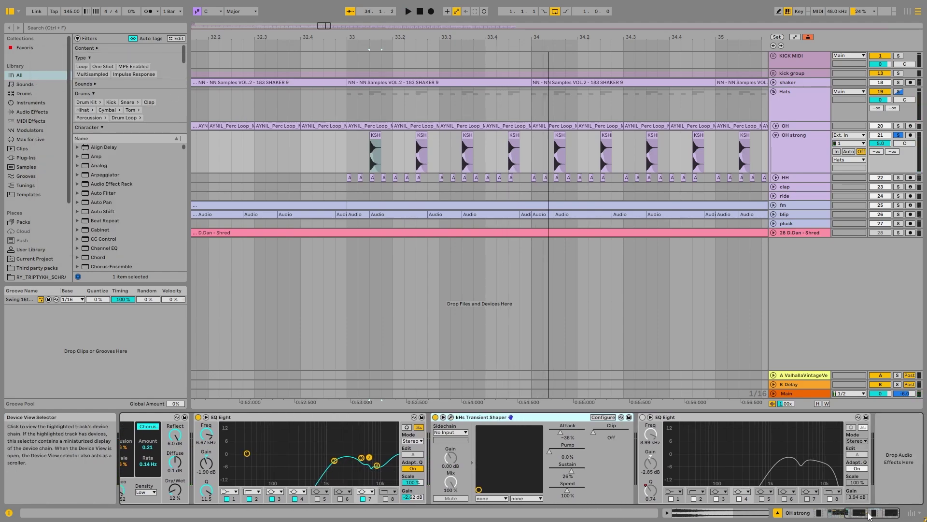
Re-enable the last EQ Eight on OH strong, and unsolo the track to compare the second kHs Transient Shaper on and off in the mix.
left_click(642, 417)
key("space")
left_click(891, 137)
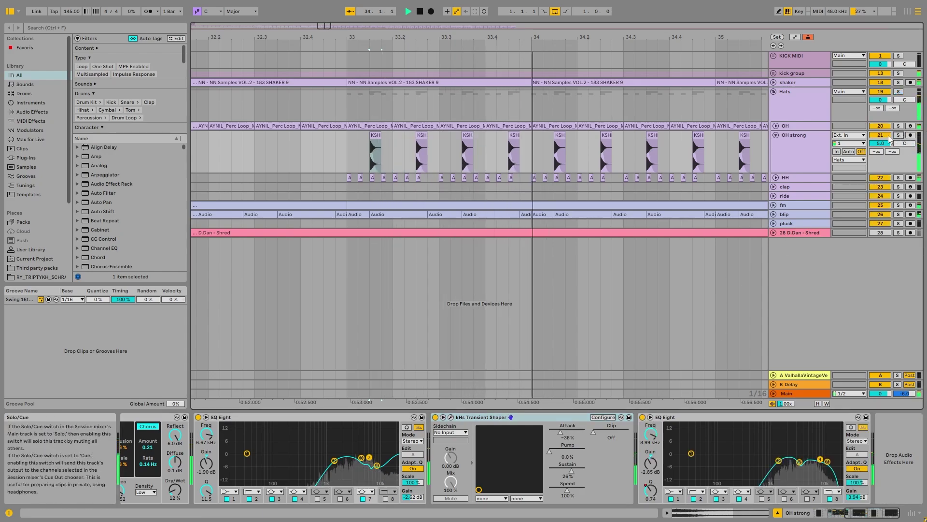
left_click(435, 417)
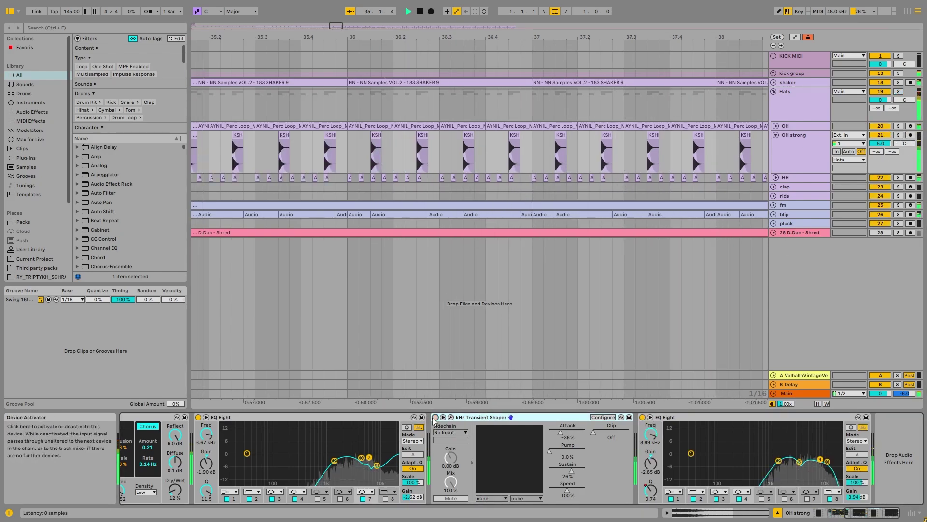
key("space")
Unfold the HH track and select its first Akkya Hat 05 clip at bar 33.
left_click(784, 151)
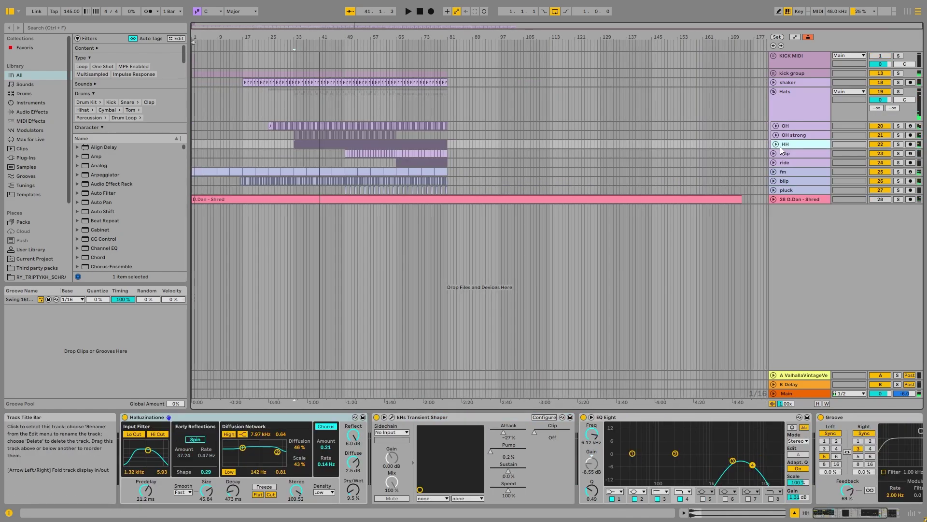
left_click(776, 144)
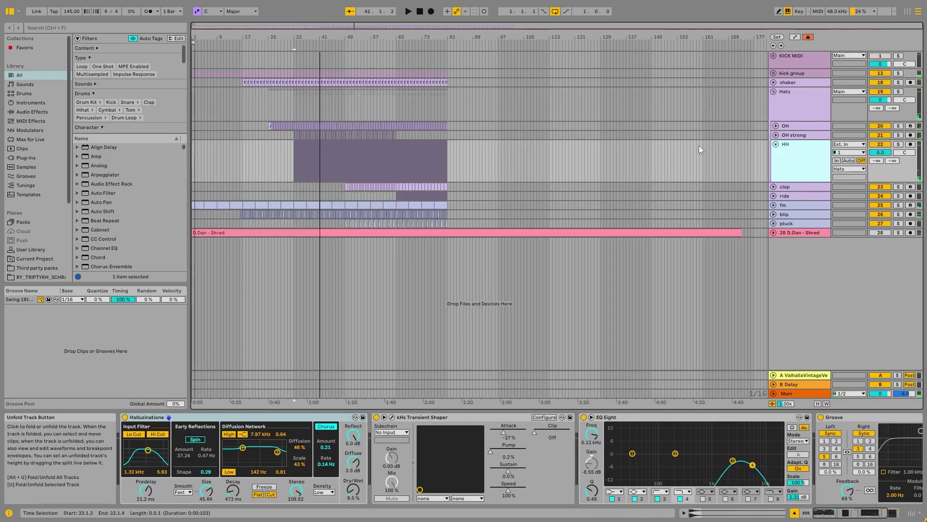
scroll(293, 152, "up", 5)
scroll(295, 149, "up", 4)
left_click(299, 144)
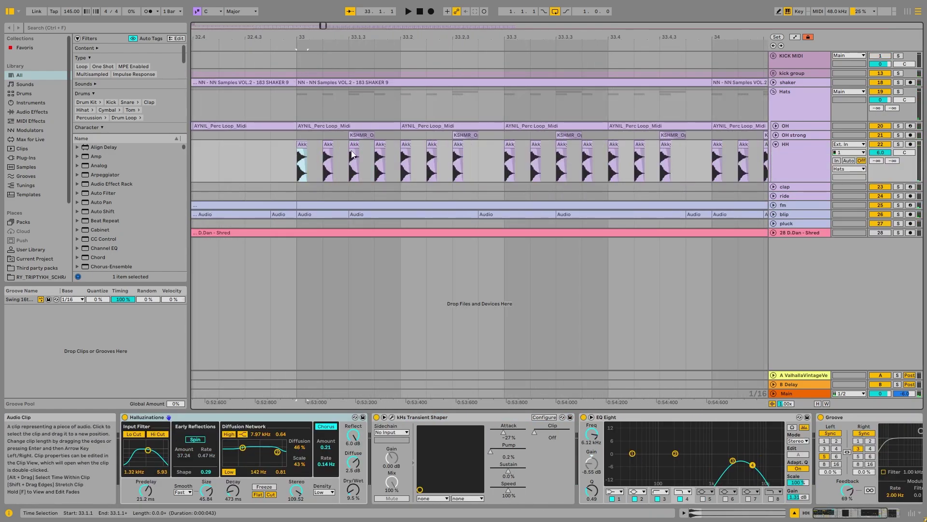
scroll(353, 155, "down", 2)
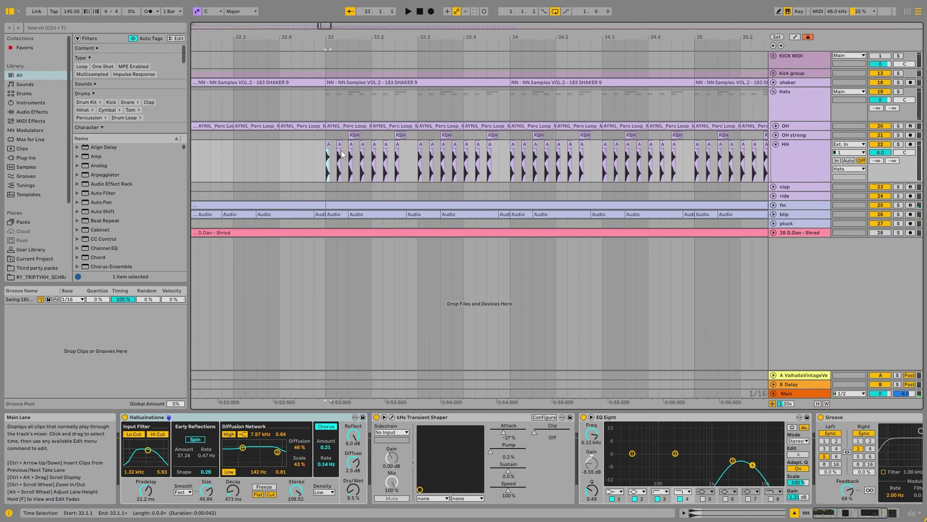
Solo the Hats group and listen to the combined hat pattern from bar 33.
left_click(899, 144)
key("space")
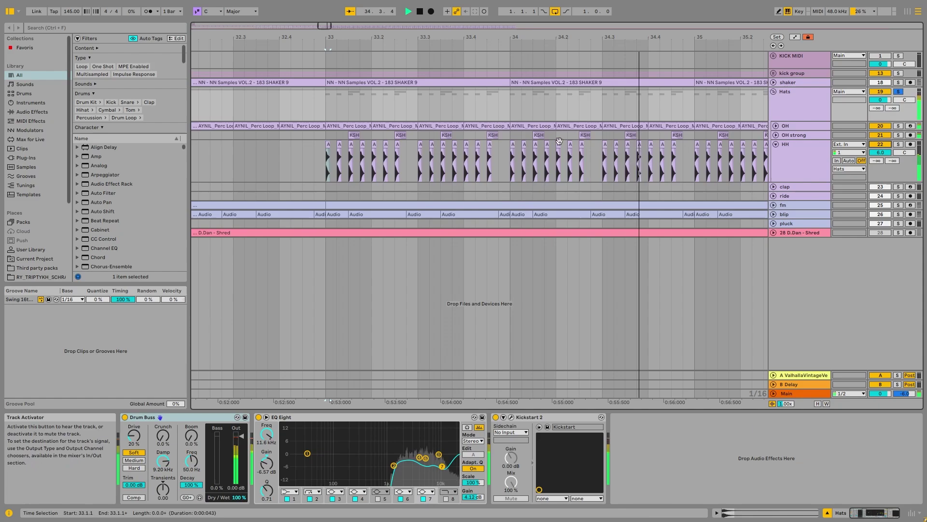
key("space")
scroll(489, 154, "up", 2)
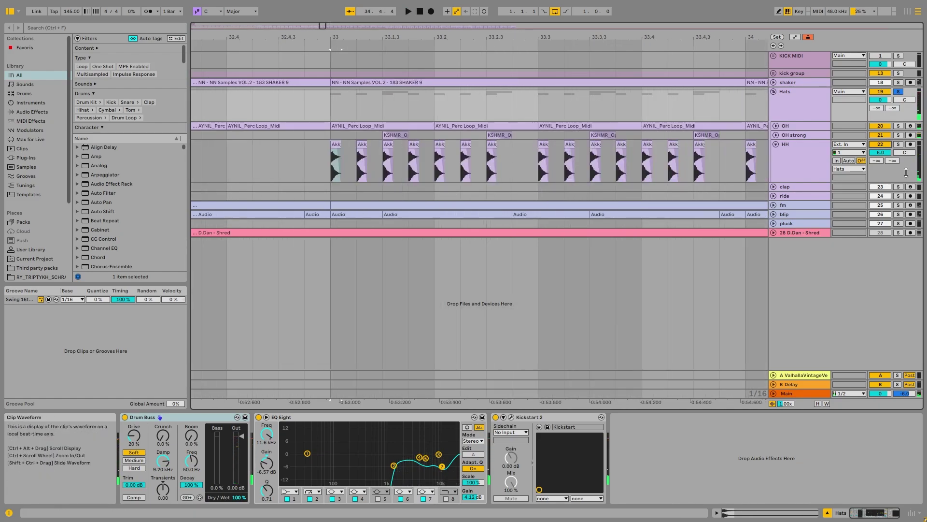
Solo the HH track and compare its clips with the unfolded OH track's notes and Akkya Hat 11 sample.
left_click(898, 143)
scroll(328, 137, "up", 4)
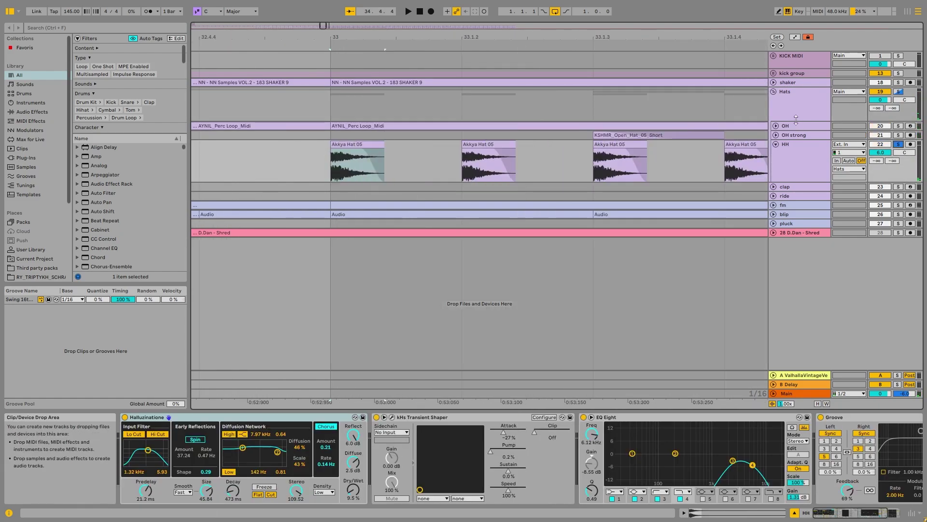
left_click(775, 126)
left_click(788, 128)
left_click(830, 513)
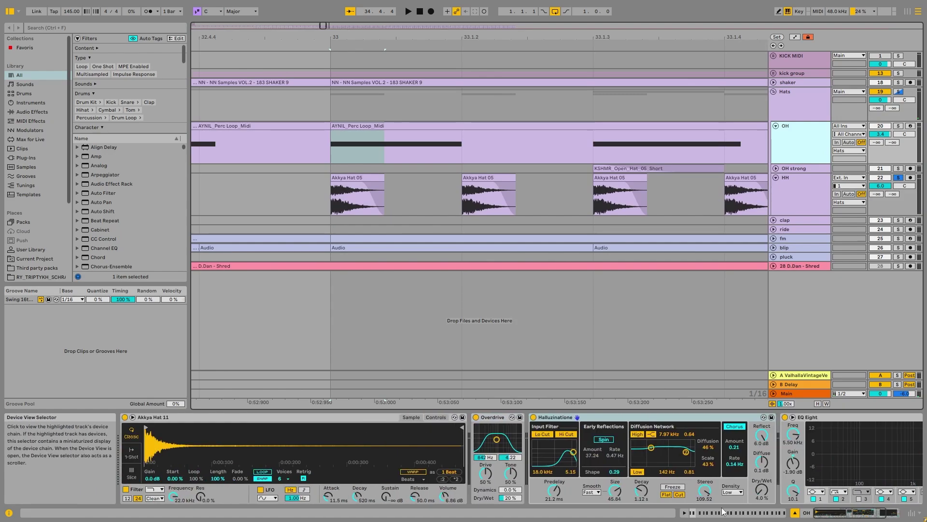
left_click(214, 418)
left_click(889, 203)
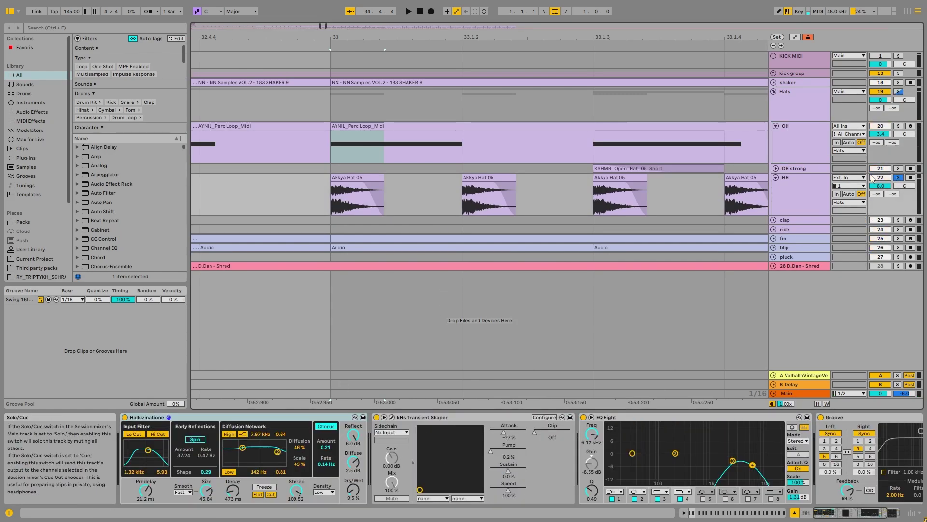
Play the soloed HH clips from the start of bar 33.
left_click(357, 177)
key("space")
key("space")
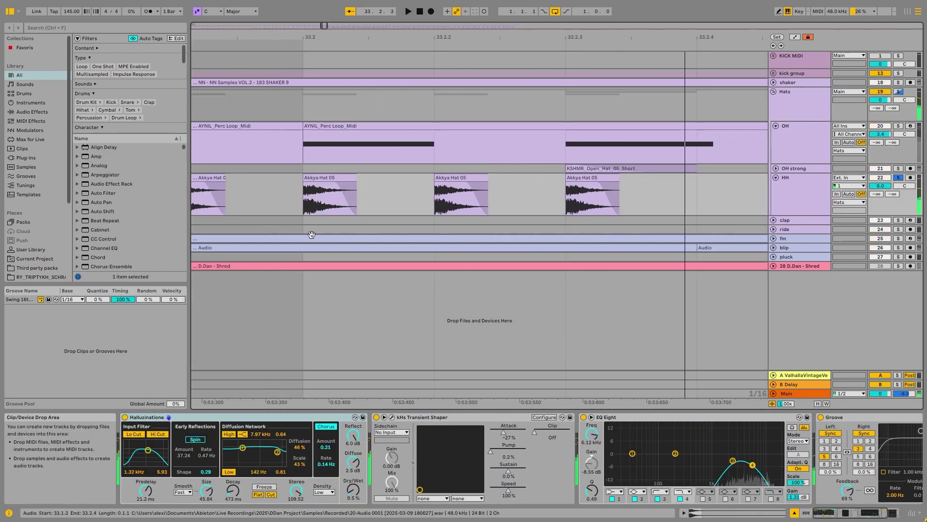
Select the empty sixteenth between 33.2.4 and 33.3.1 on the HH track.
scroll(288, 222, "down", 4)
scroll(196, 190, "down", 4)
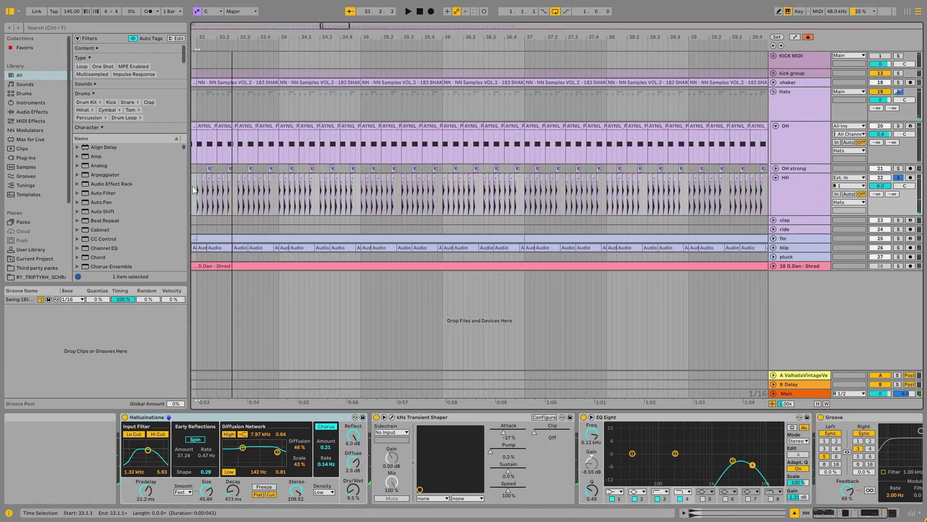
key("z")
right_click(396, 172)
left_click(465, 298)
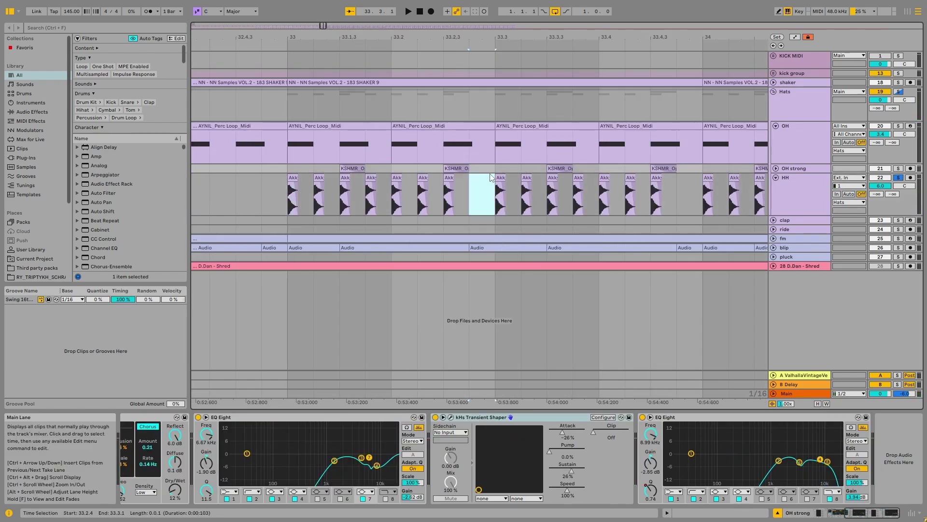
Review the HH track's effect chain: Halluzinatione, kHs Transient Shaper, EQ Eight and the Groove delay.
left_click(190, 419)
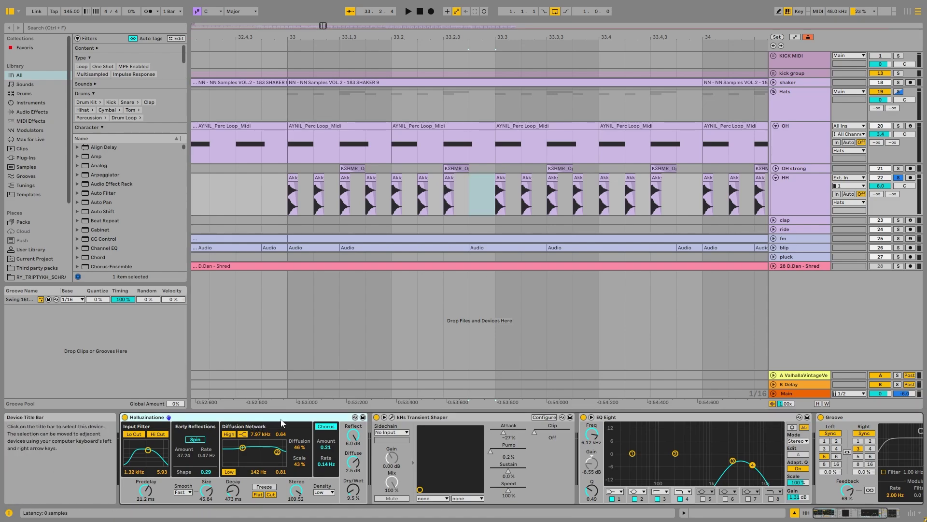
left_click(392, 417)
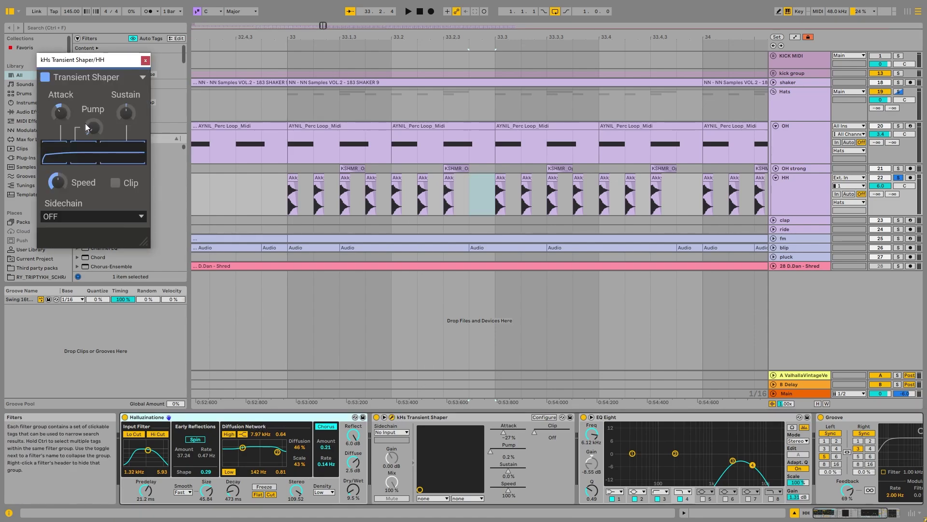
left_click(146, 60)
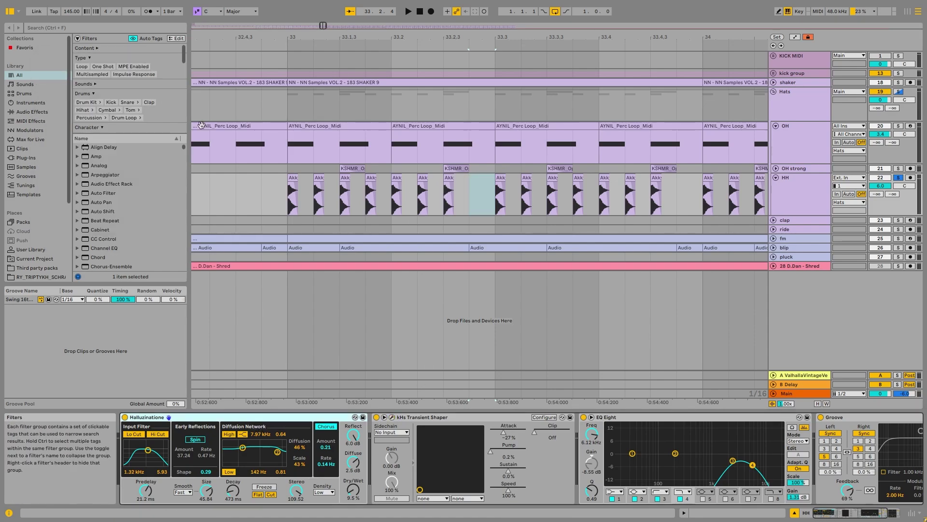
left_click(463, 418)
left_click(646, 418)
scroll(790, 435, "right", 3)
left_click(790, 438)
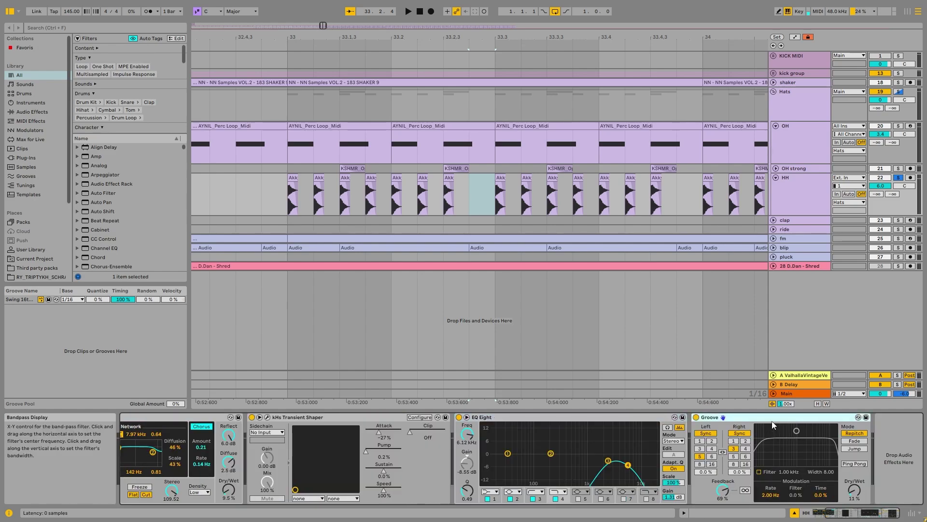
Listen to the soloed HH pattern through its effects and look again at the Groove delay.
key("space")
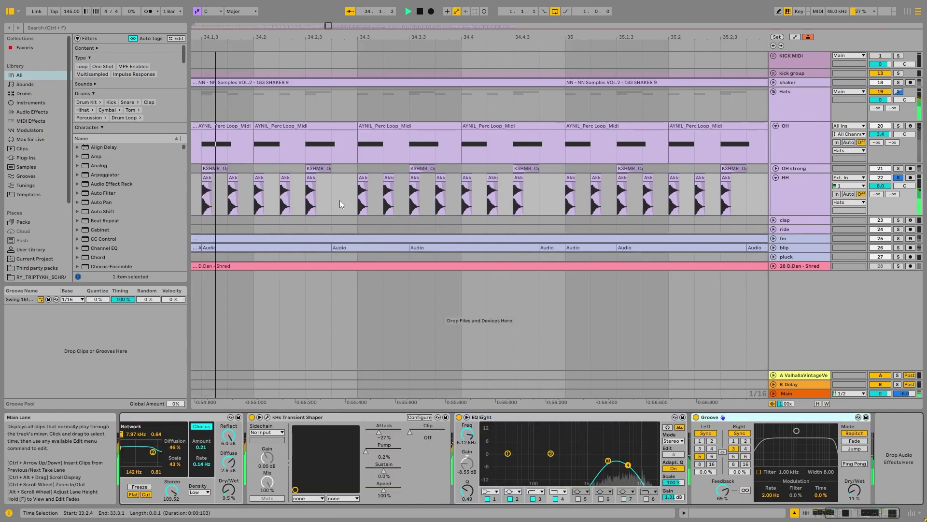
scroll(372, 213, "down", 4)
left_click(787, 179)
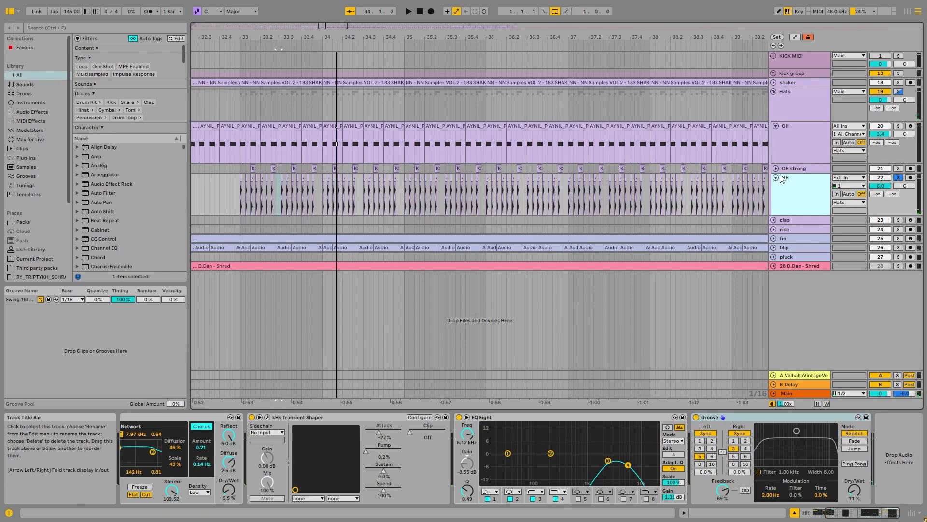
left_click(777, 414)
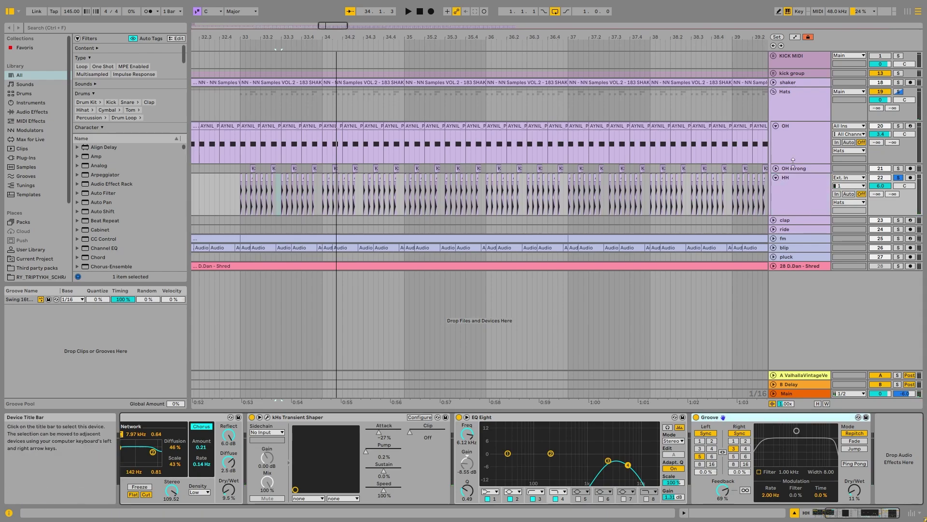
Fold the hat tracks and the Hats group, and select the clap track's first clip at bar 49.
left_click(789, 181)
key("alt+u")
left_click(774, 92)
left_click(806, 100)
scroll(552, 117, "down", 8)
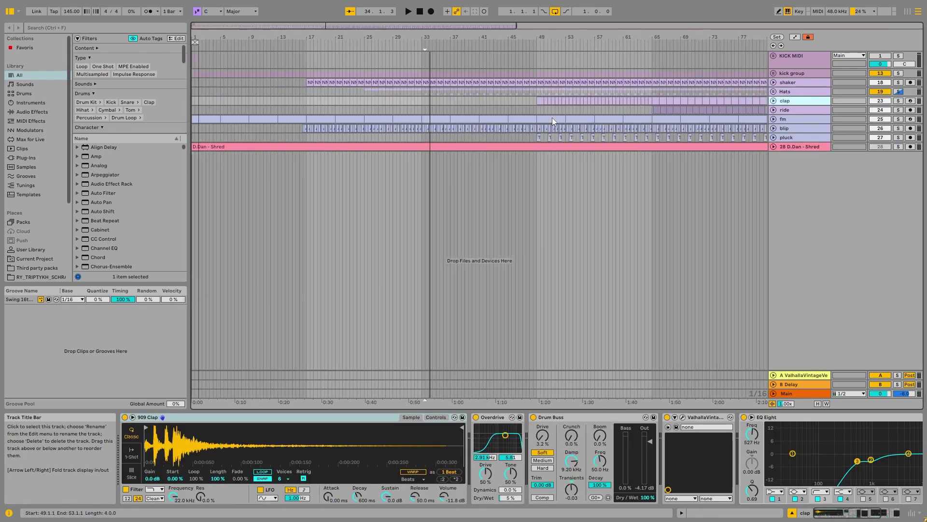
left_click(350, 100)
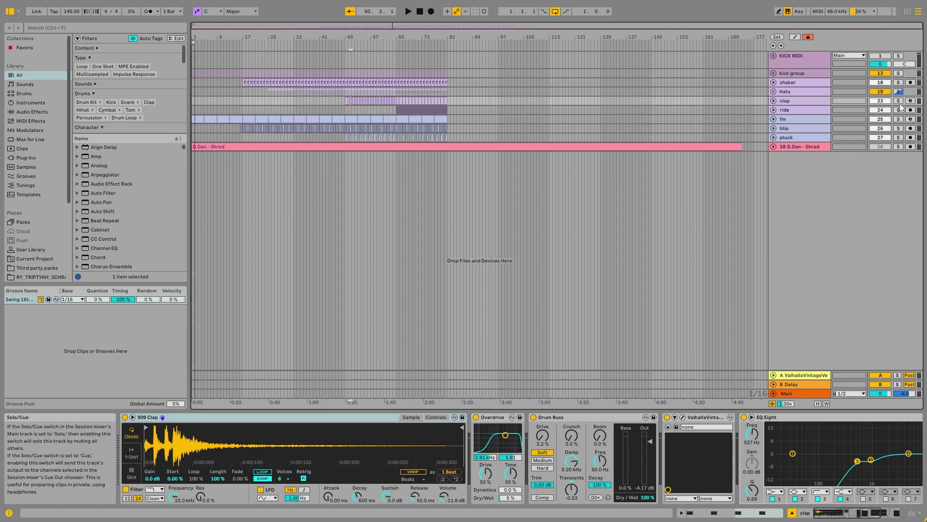
Unfold and solo the clap track, listen to its first clip at bar 49, and open the clip's notes.
left_click(773, 101)
scroll(342, 124, "up", 6)
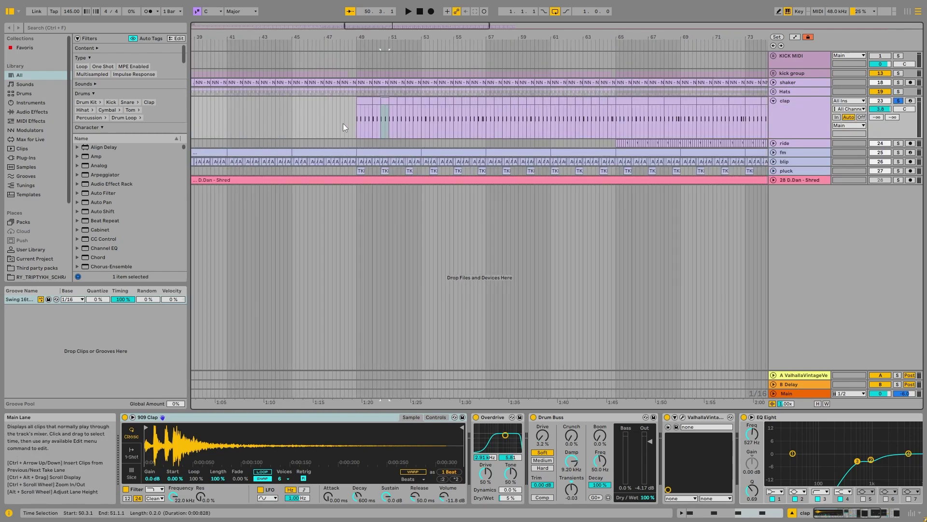
left_click(364, 101)
key("space")
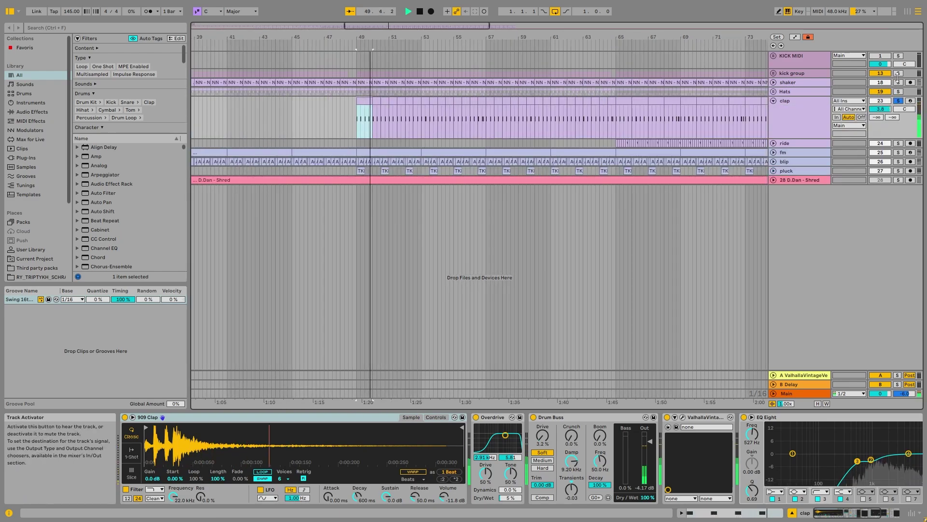
double_click(367, 98)
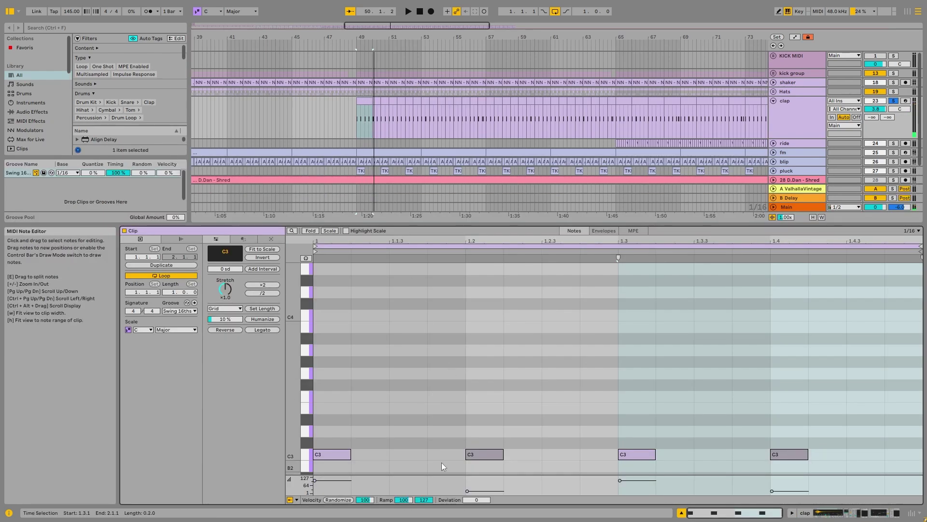
Open the clap clip at bar 65 and listen to its pattern of C3 notes.
double_click(805, 110)
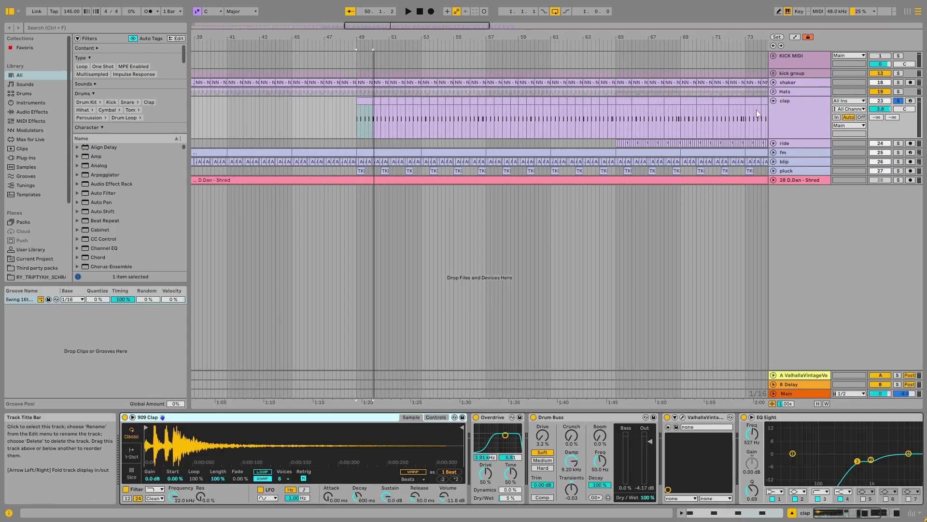
scroll(599, 102, "up", 3)
left_click(663, 101)
double_click(652, 97)
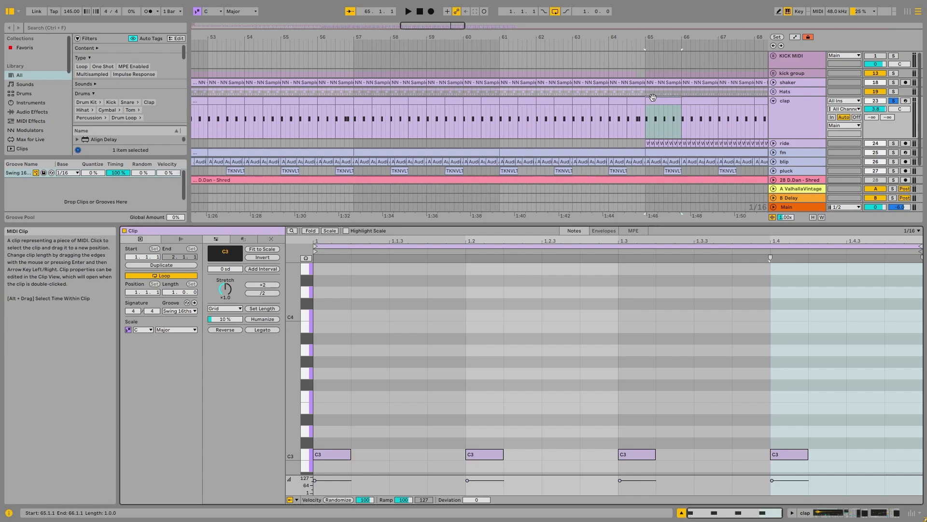
key("space")
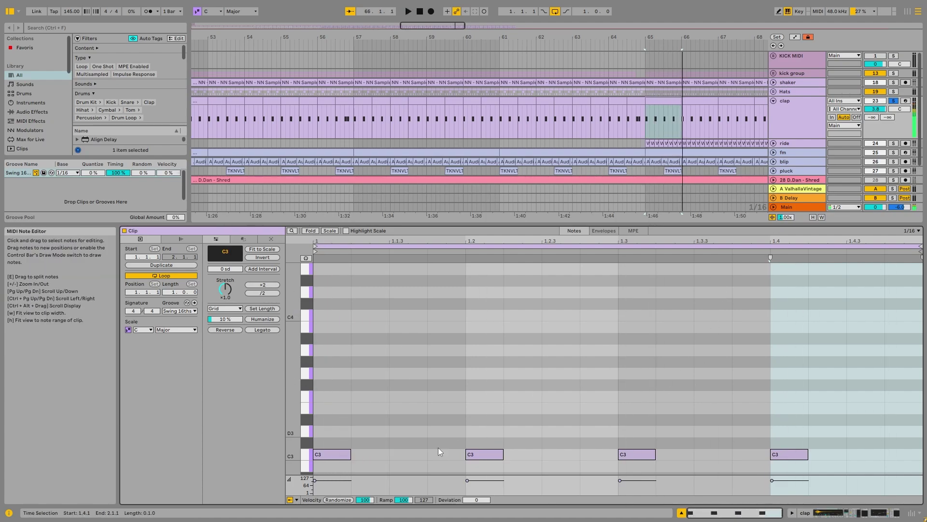
left_click(676, 121)
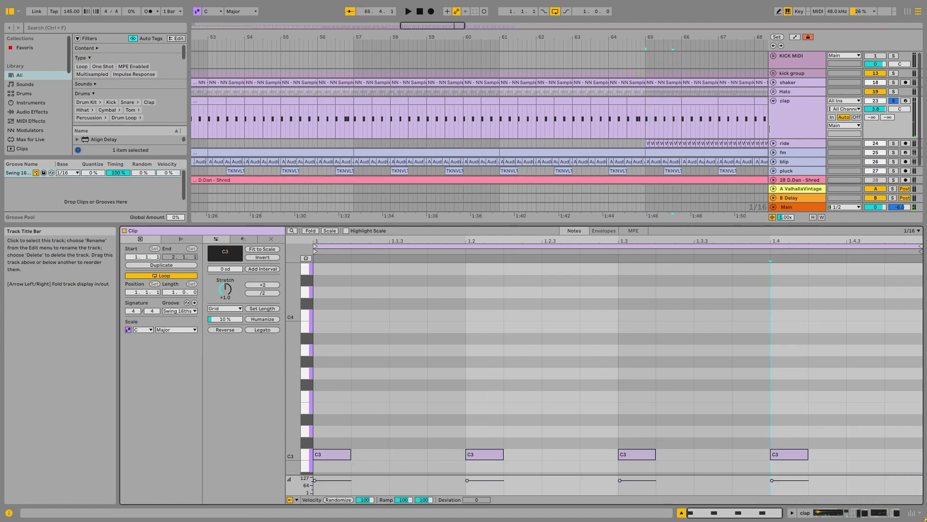
Select the clap fill clip from 56.3.1 to 57.1.1 and examine its notes and velocities.
scroll(675, 121, "down", 5)
scroll(674, 117, "up", 5)
left_click_drag(469, 106, 447, 102)
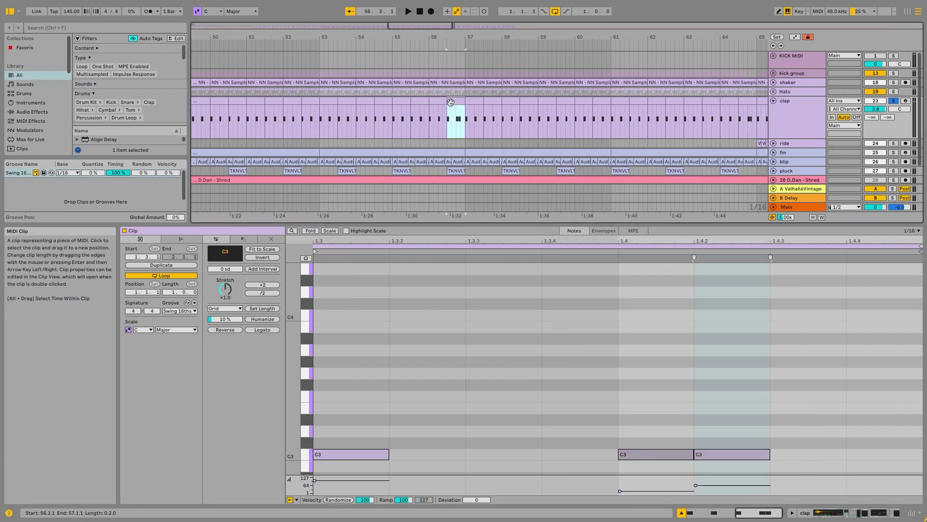
double_click(452, 101)
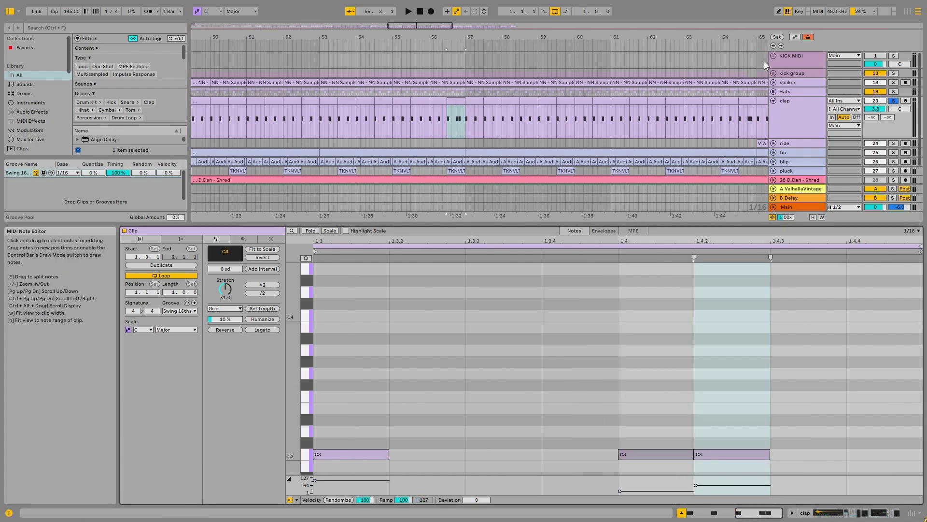
Open the one-bar clap clip at bar 72 and examine its extra note.
scroll(485, 110, "down", 2)
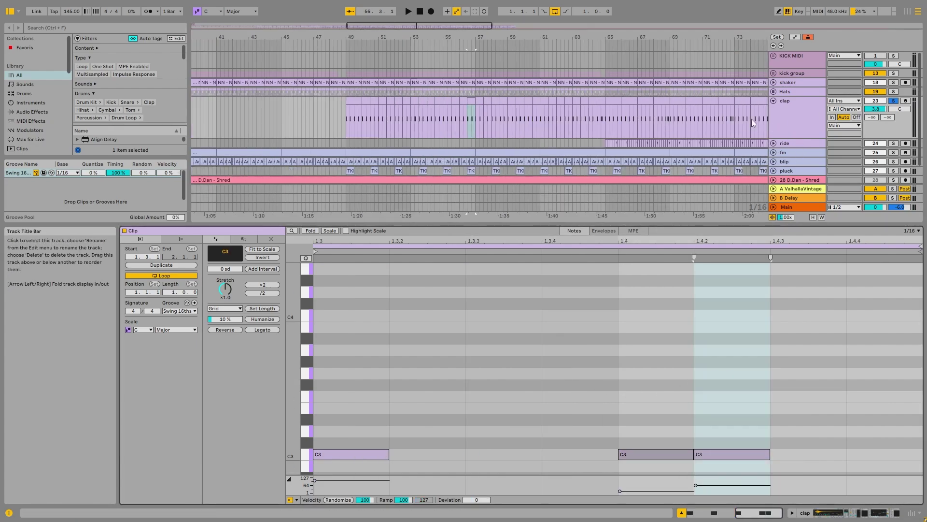
left_click_drag(590, 37, 415, 40)
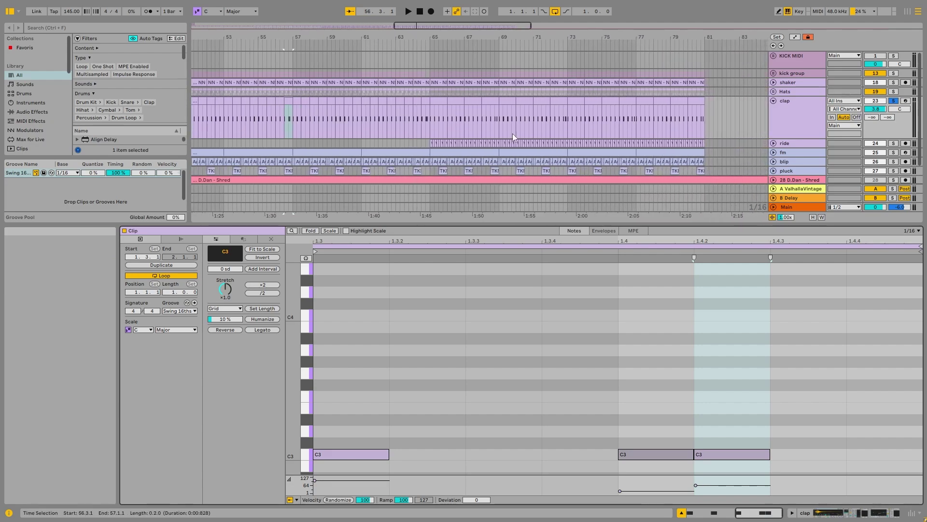
scroll(537, 128, "up", 2)
double_click(582, 100)
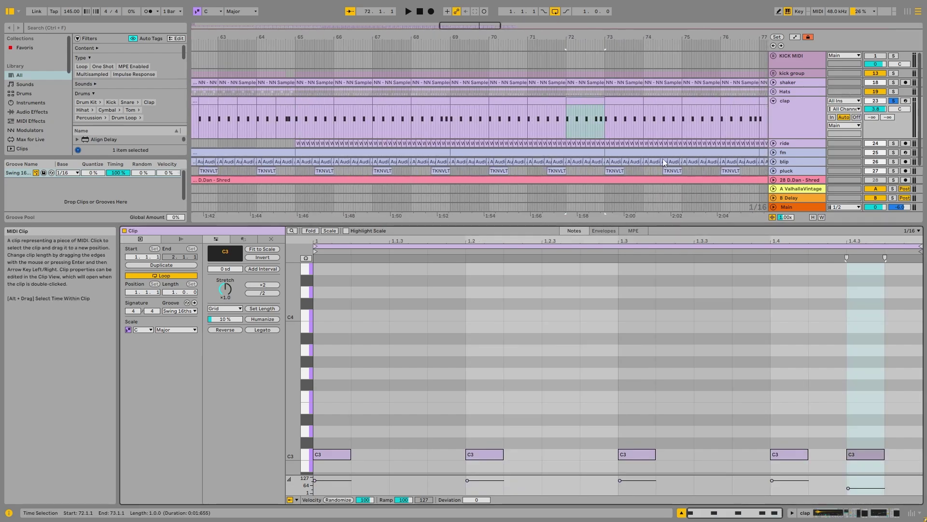
Review the clap track's effect chain: Drum Buss, ValhallaVintageVerb, EQ Eight and the Kickstart 2 plug-in window.
left_click(789, 103)
left_click(857, 517)
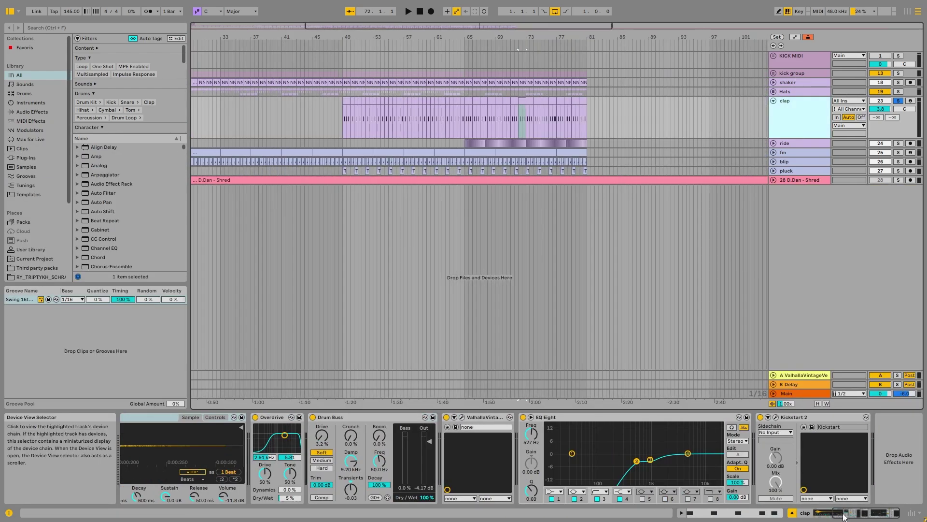
left_click(340, 418)
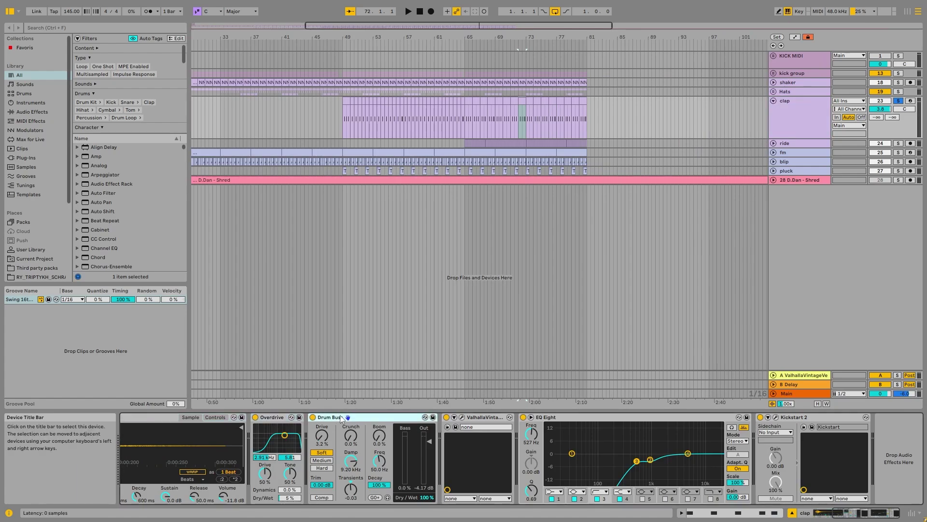
left_click(463, 418)
left_click(473, 47)
left_click(590, 418)
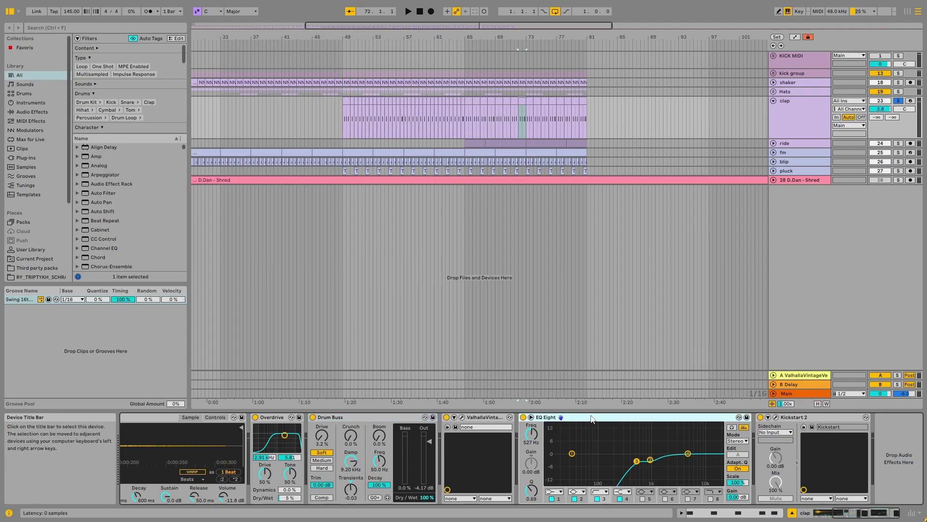
left_click(777, 418)
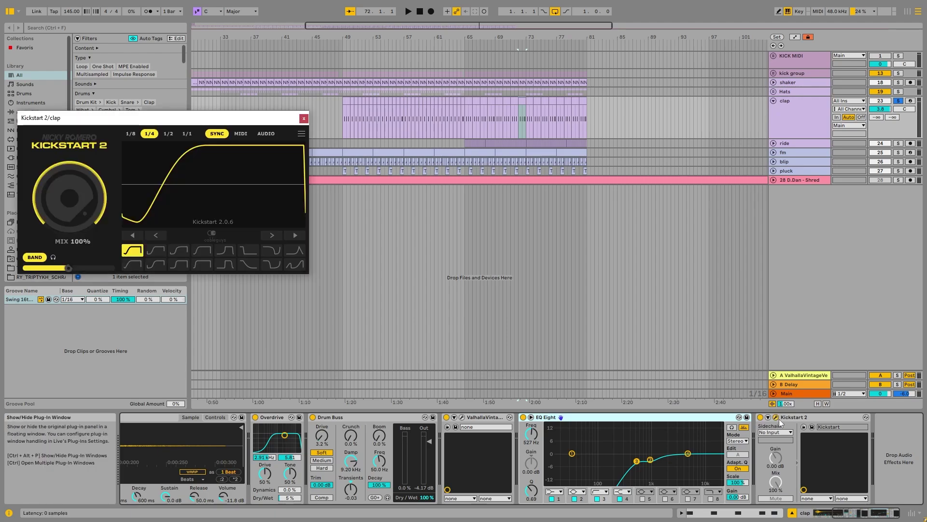
left_click(306, 118)
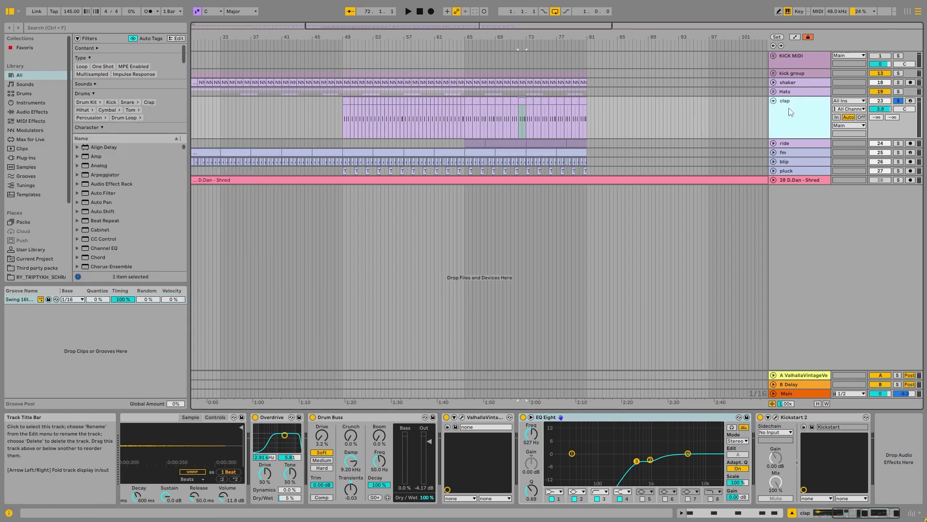
Fold the clap track, unfold the ride track and solo the ride.
left_click(773, 101)
left_click(774, 109)
left_click(898, 109)
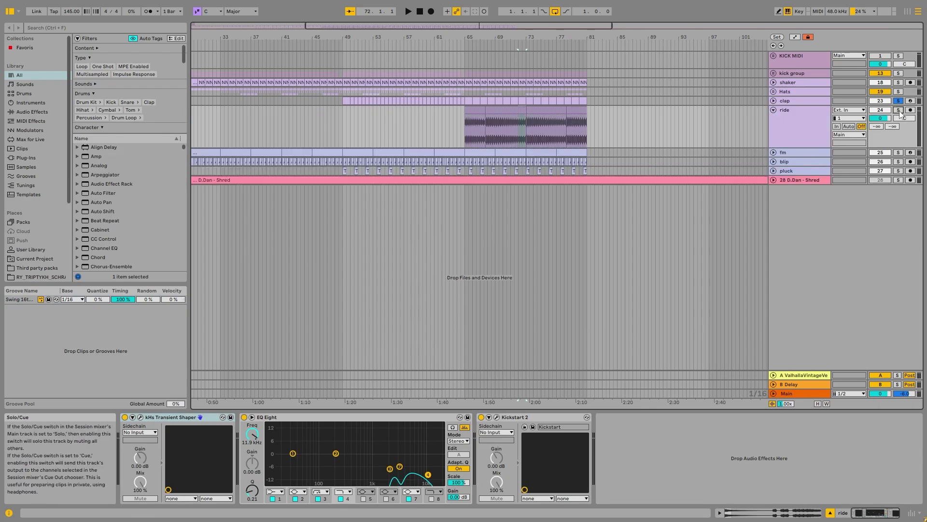
Listen to the soloed ride from its first clip at bar 65 and examine how the ride loop slices are arranged.
scroll(464, 119, "up", 10)
left_click(442, 110)
key("space")
scroll(517, 193, "down", 7)
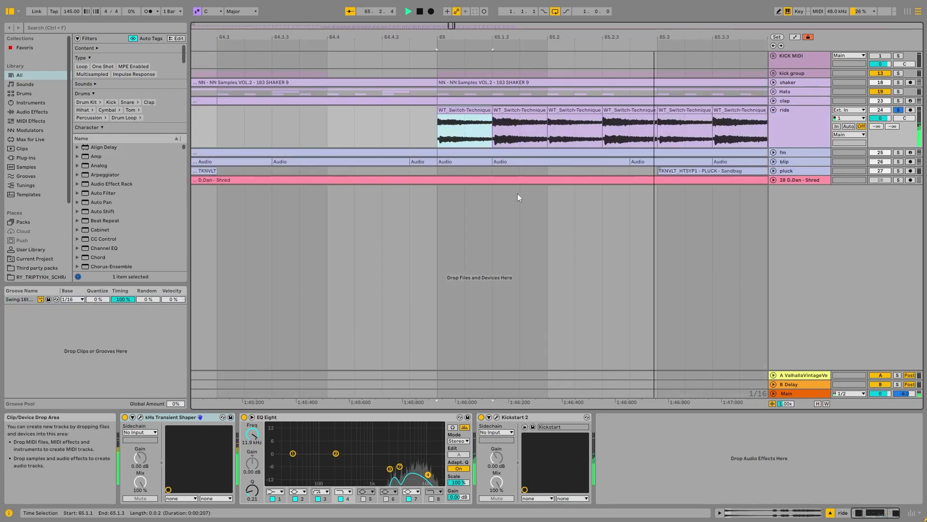
scroll(567, 144, "down", 3)
key("space")
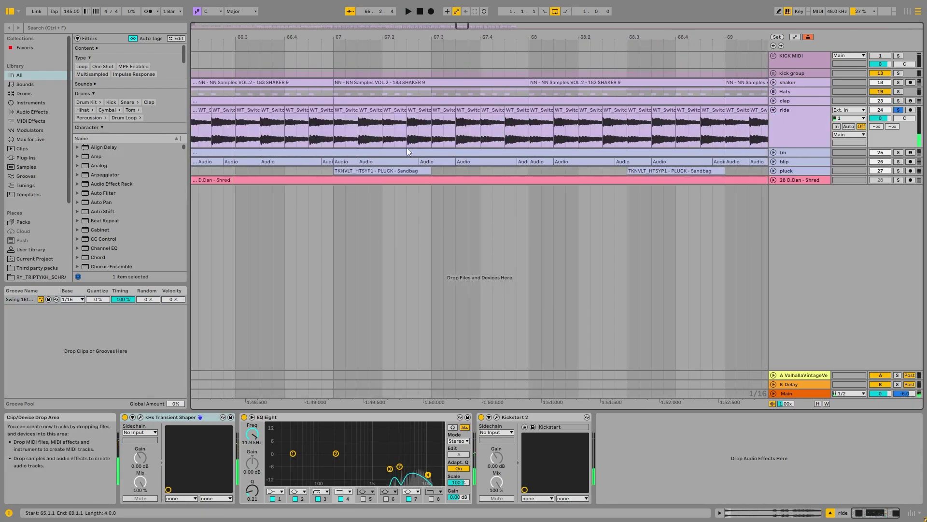
scroll(244, 125, "down", 2)
scroll(366, 130, "up", 5)
key("space")
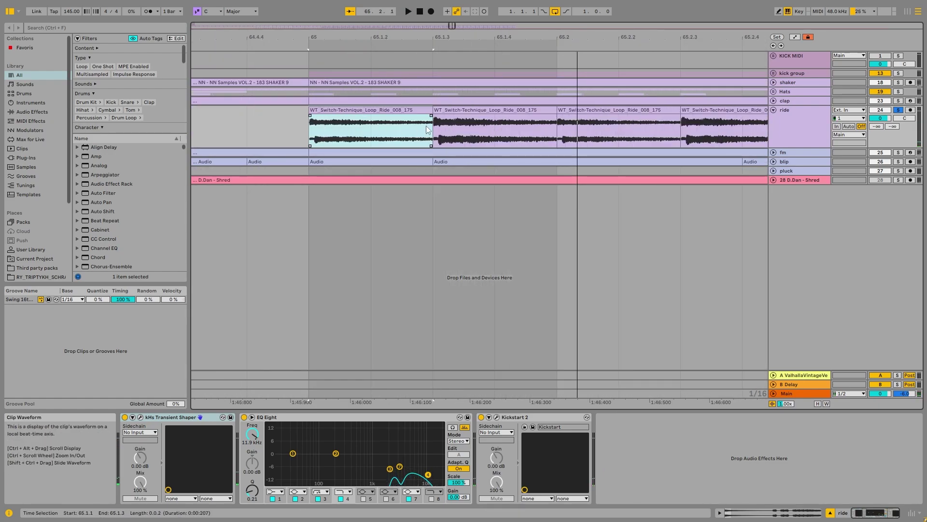
Select the ride slice at 65.1.3, open the track's kHs Transient Shaper and listen to the ride through it.
left_click(503, 119)
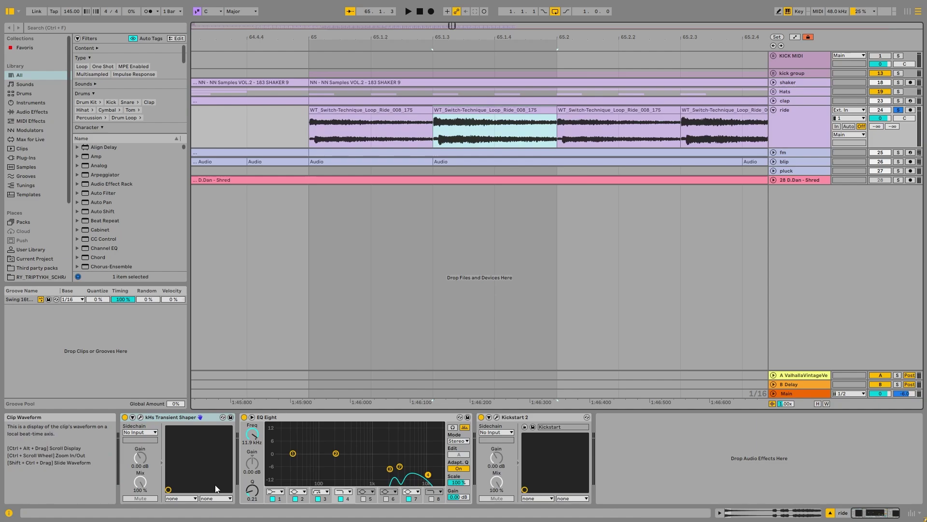
left_click(140, 417)
key("space")
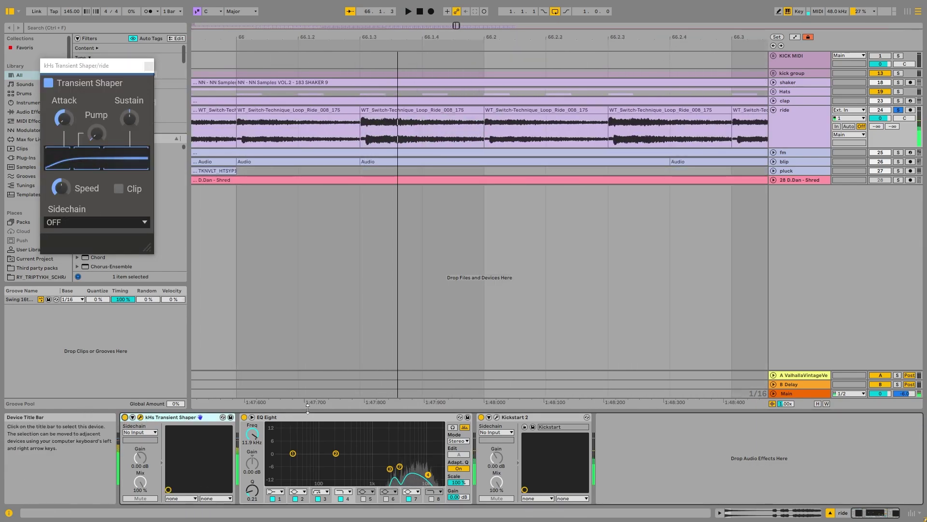
Compare the ride with its EQ Eight switched off and on again during playback, and close the Transient Shaper window.
left_click(292, 419)
key("space")
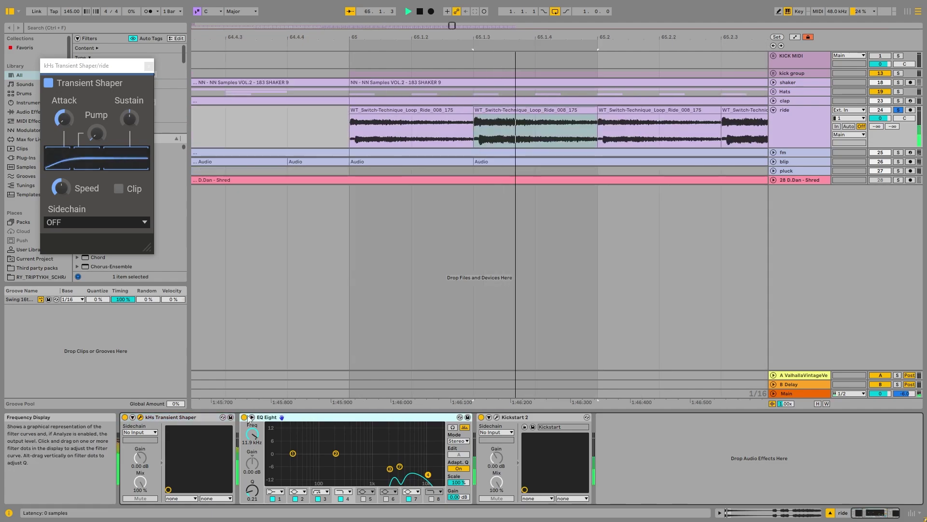
left_click(246, 417)
left_click(244, 417)
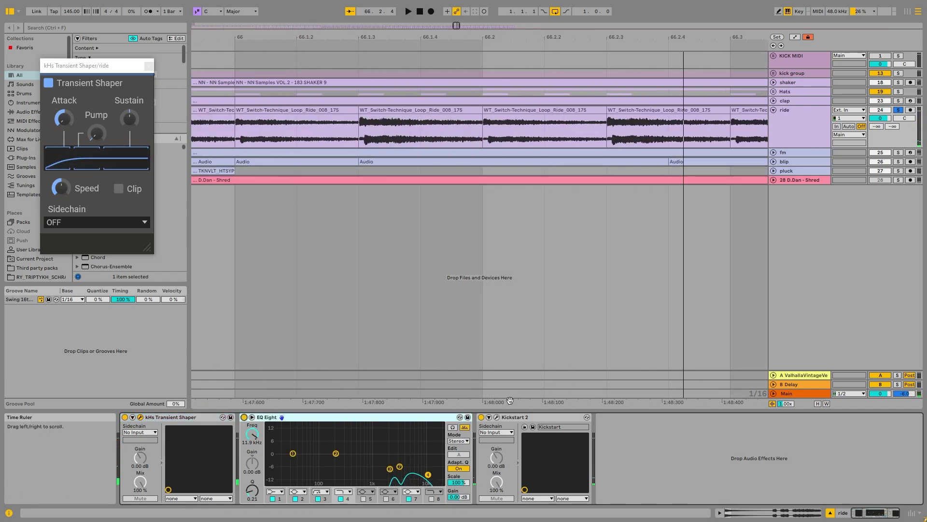
left_click(150, 66)
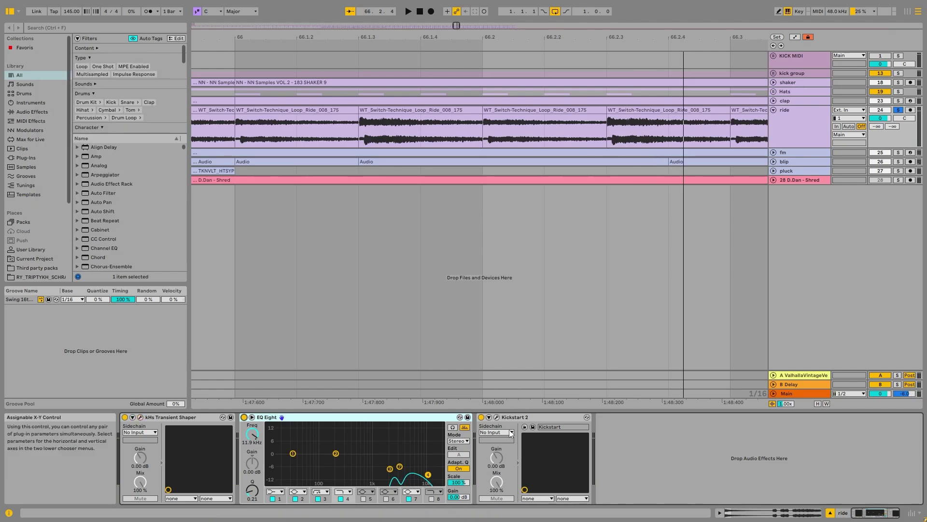
Inspect the ride's Kickstart 2 settings during playback, close the plug-in window and fold the ride track.
left_click(497, 417)
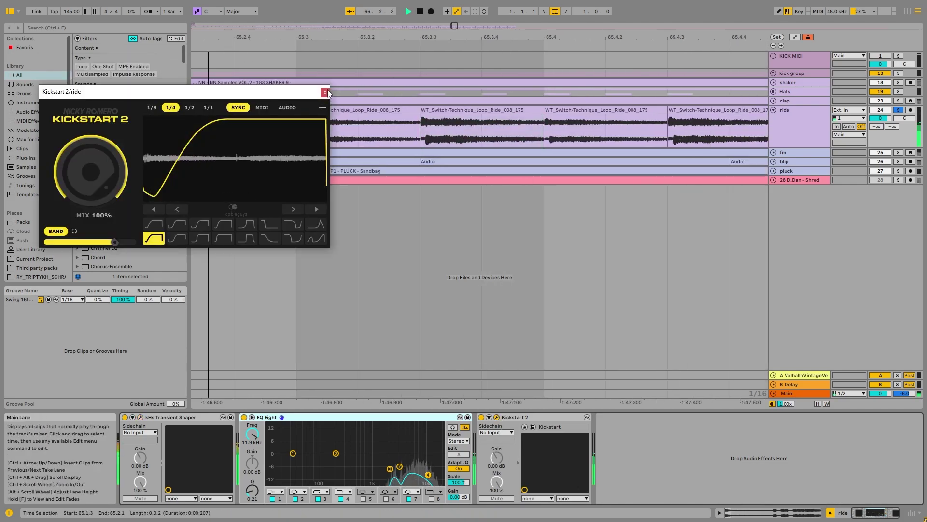
left_click(328, 89)
scroll(447, 126, "down", 10)
left_click(778, 116)
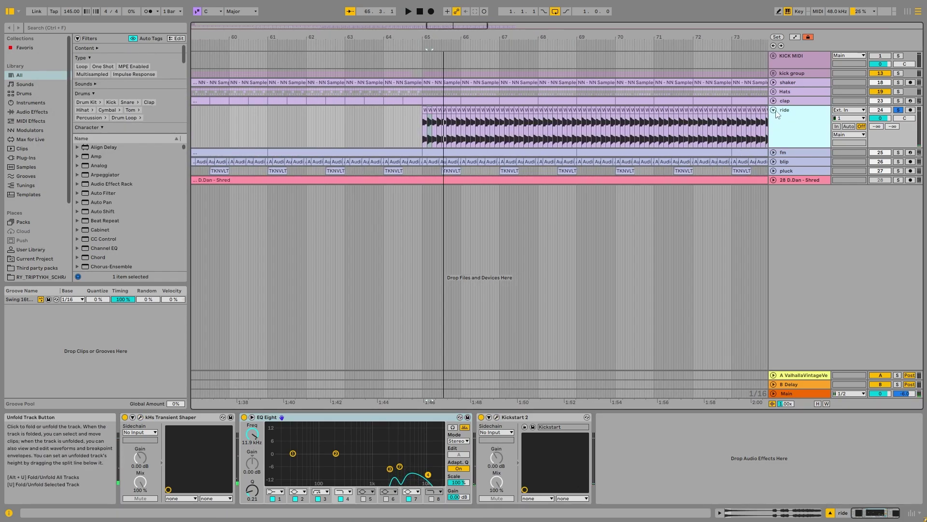
left_click(774, 110)
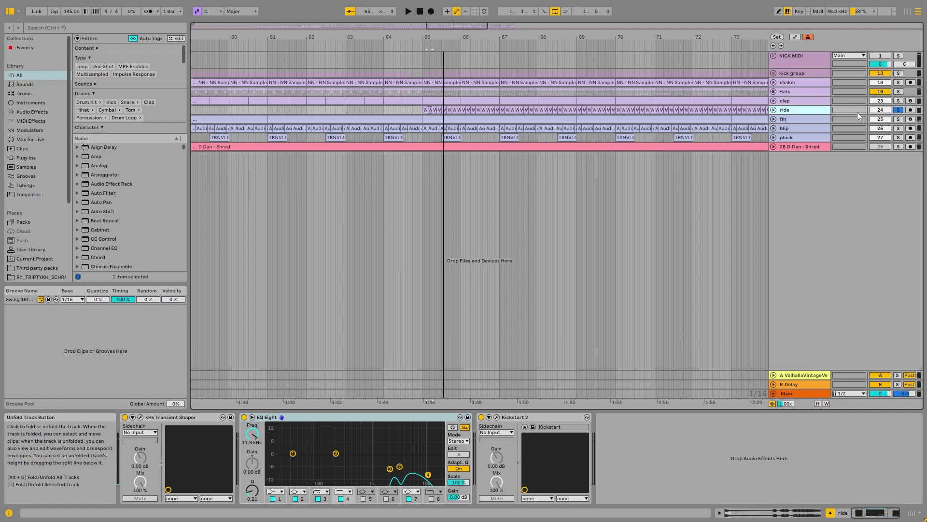
Look through the device chains of the shaker, ride, clap and Hats tracks.
left_click(800, 83)
left_click(793, 108)
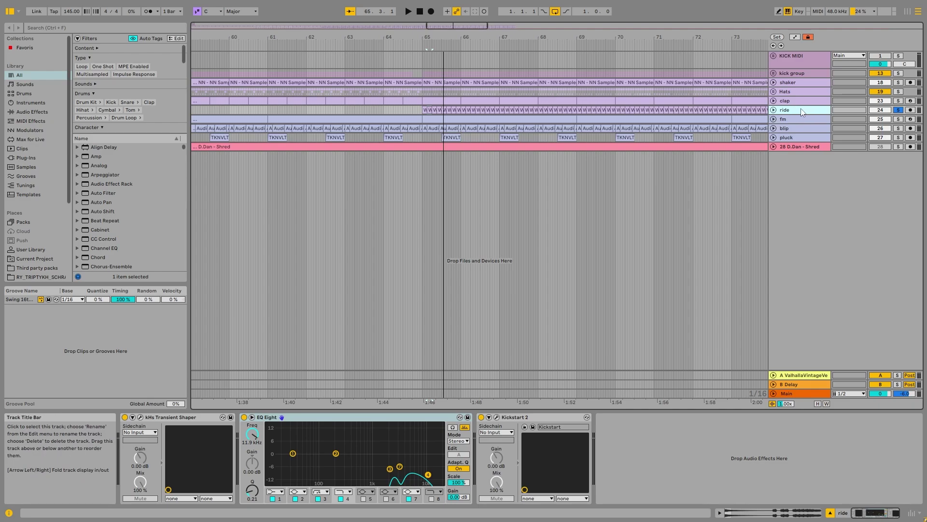
left_click(812, 101)
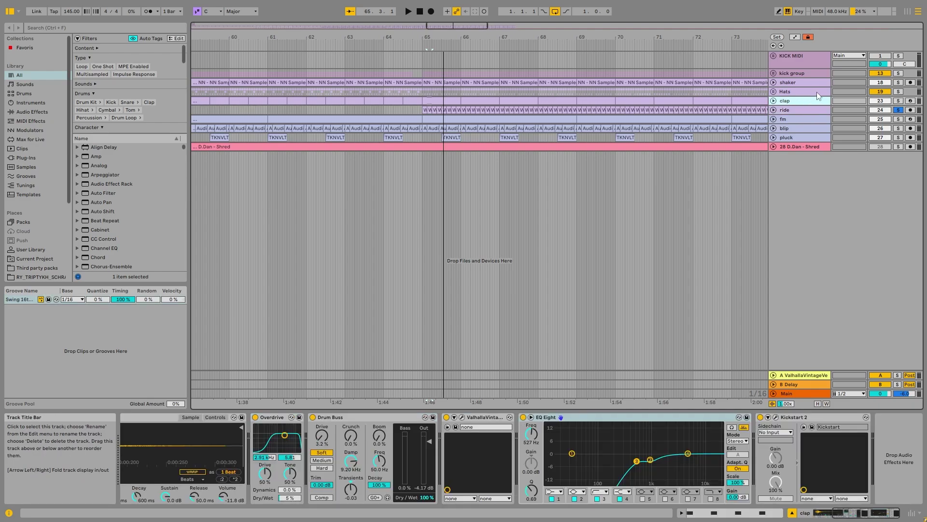
left_click(816, 92)
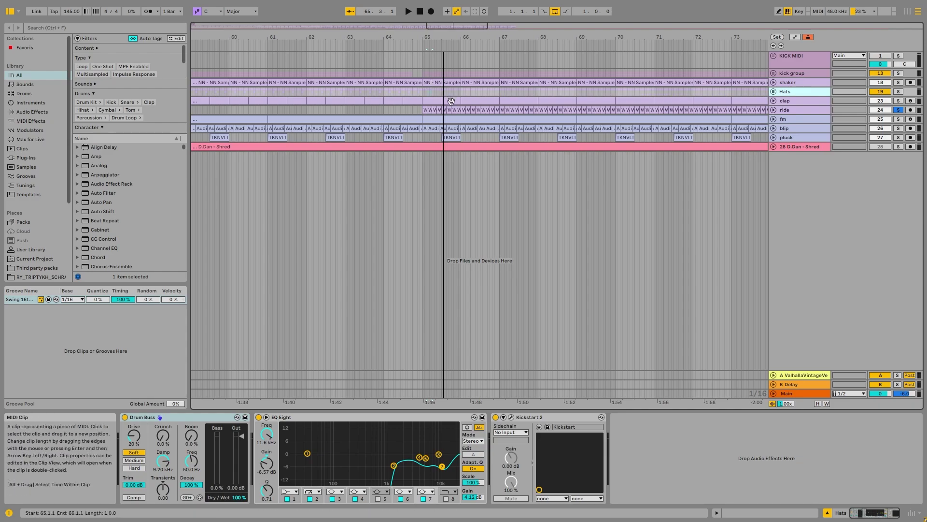
Turn off the ride track's solo, select the ride track and fit the whole arrangement in view.
left_click(809, 102)
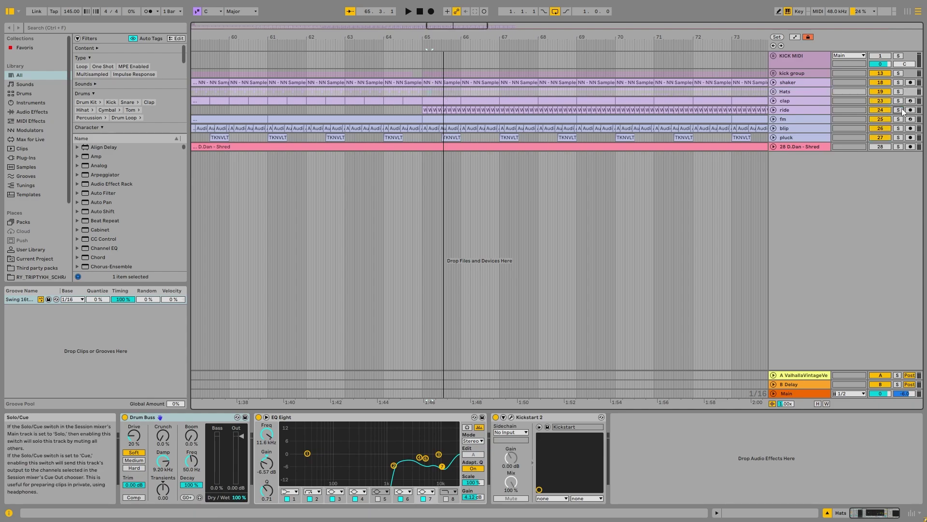
left_click(808, 110)
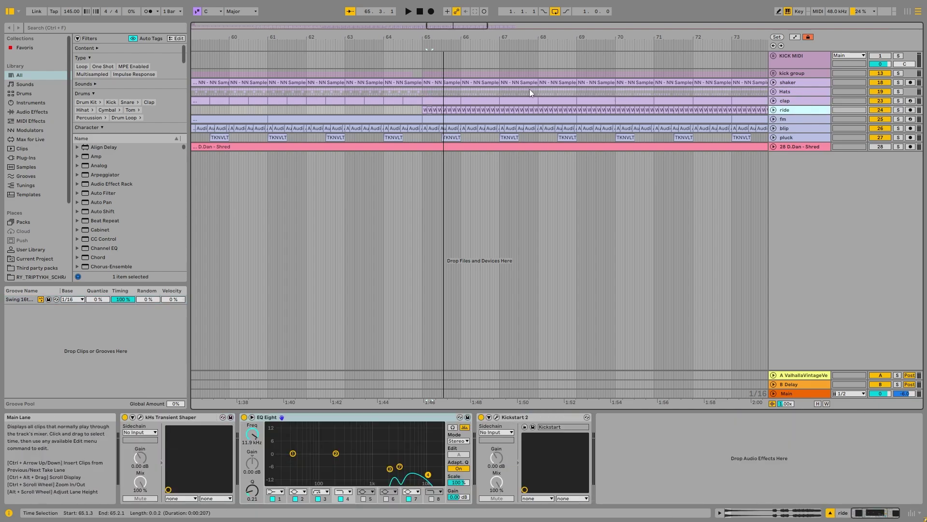
key("w")
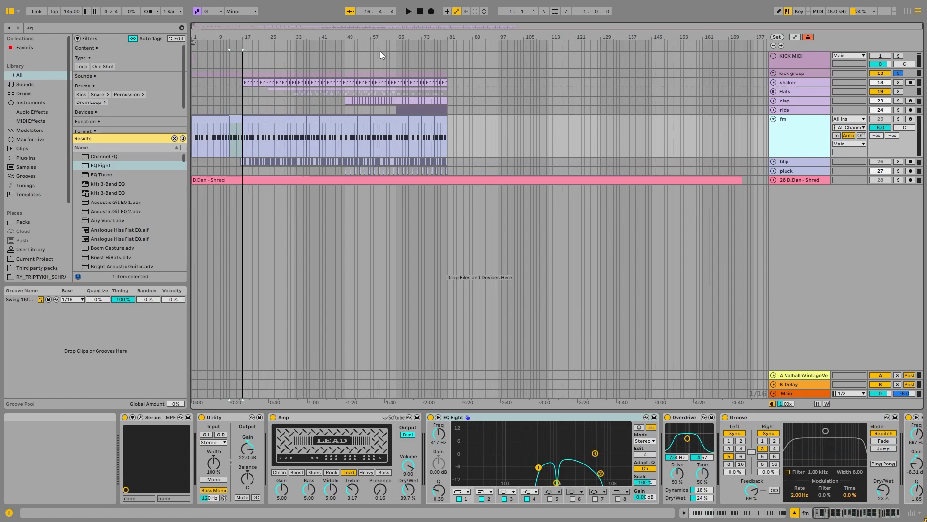
Solo the fm track and leave it as the selected track.
left_click(899, 120)
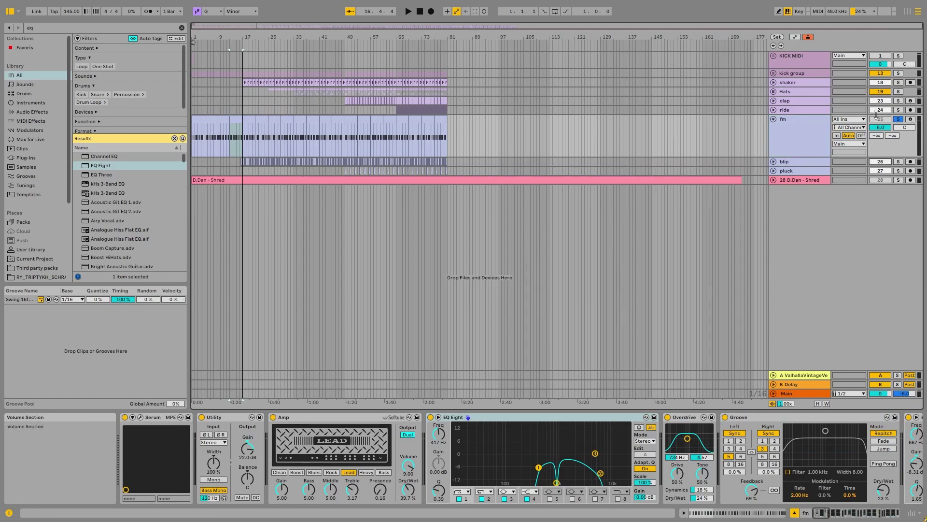
left_click(790, 137)
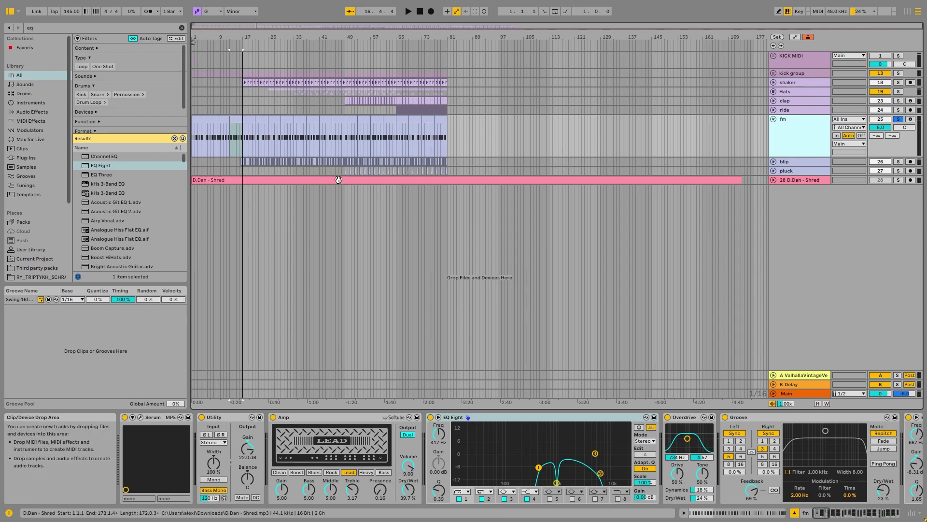
left_click(784, 178)
left_click(795, 170)
left_click(804, 140)
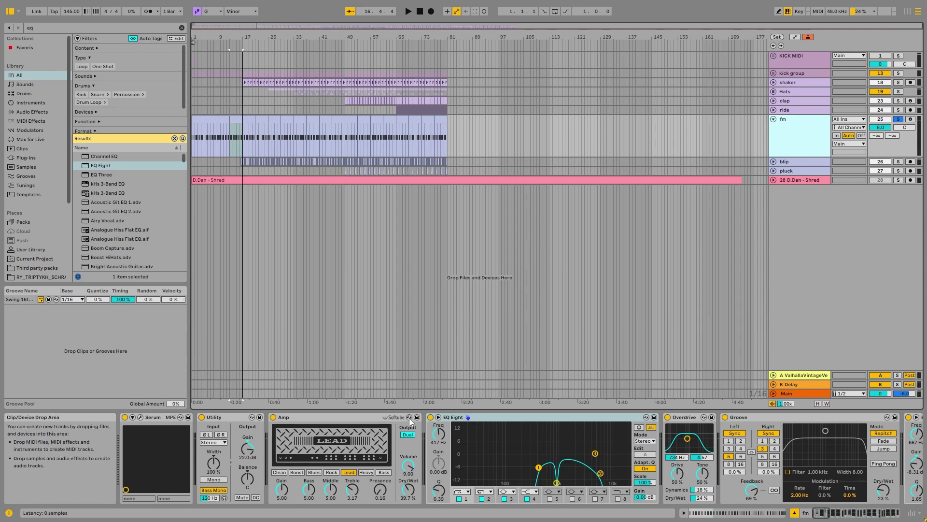
Look through the fm track's full device chain and return to its start.
left_click_drag(822, 512, 878, 515)
left_click(764, 420)
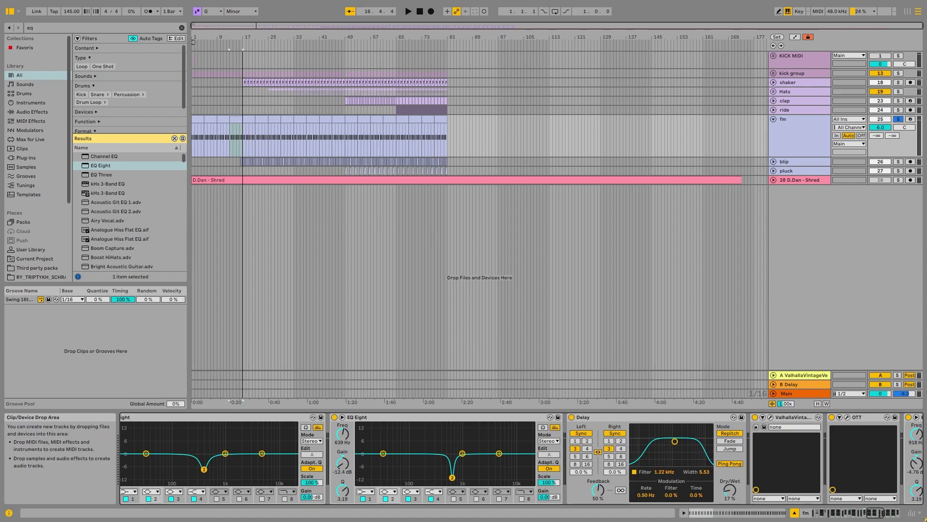
left_click_drag(872, 515, 847, 516)
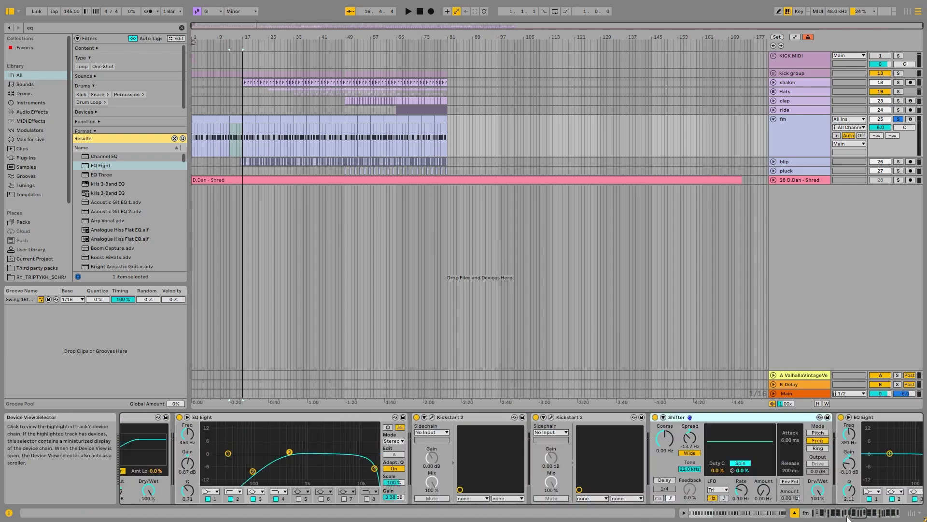
left_click(847, 516)
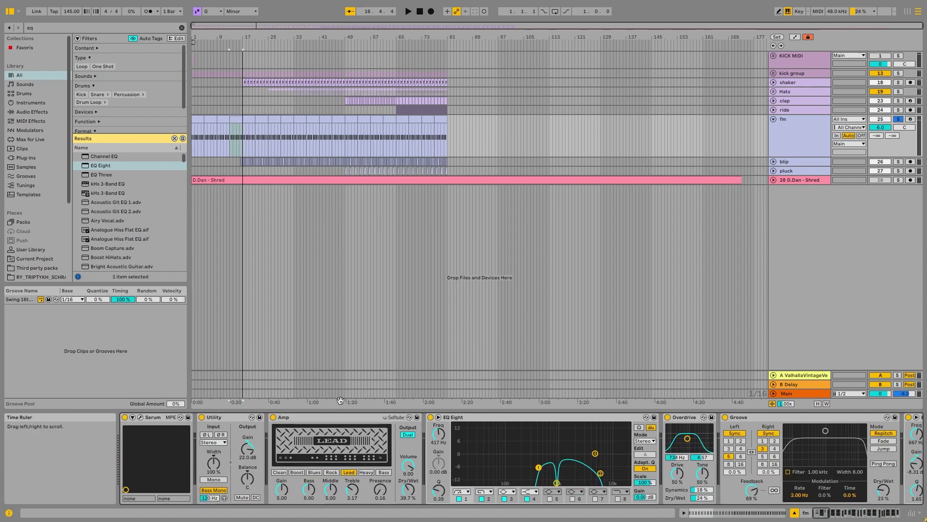
left_click(797, 142)
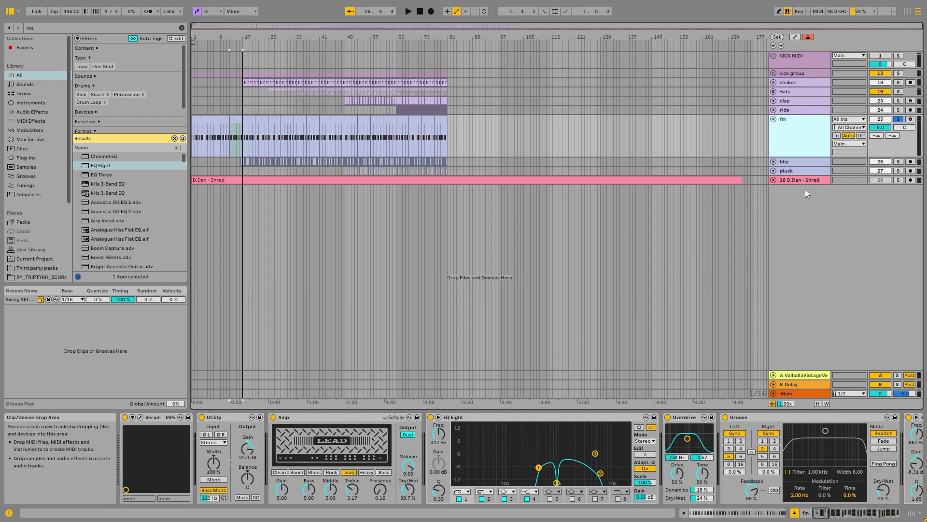
Inspect the fm track's Serum patch and its Plucked preset category, and close the plug-in window.
left_click(141, 417)
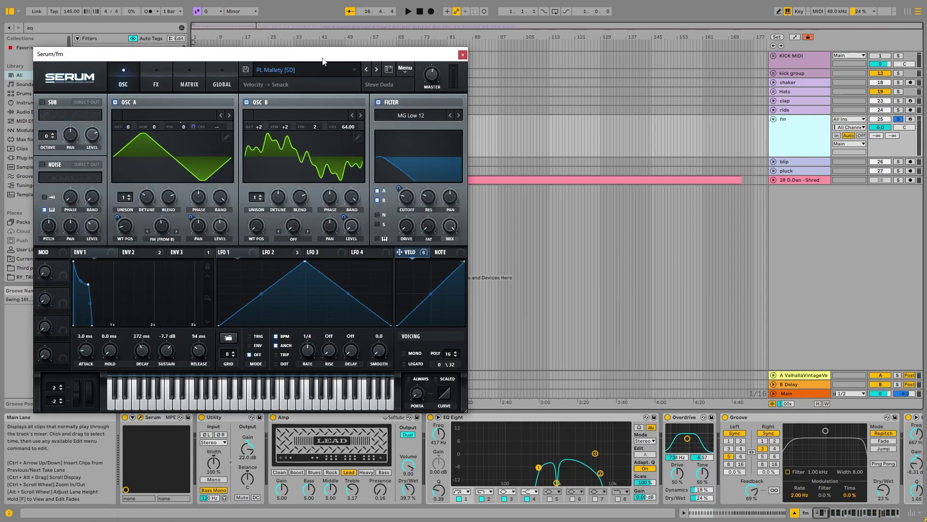
left_click_drag(322, 62, 460, 74)
left_click(444, 86)
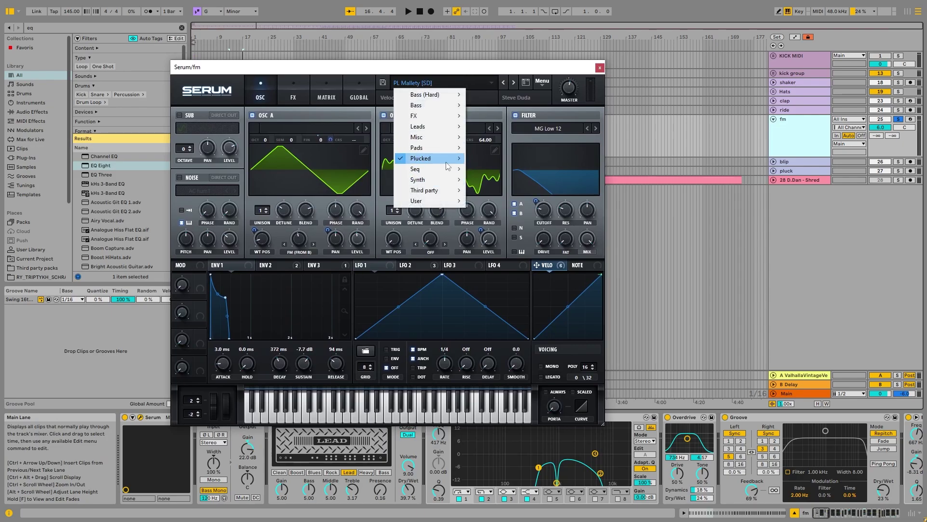
mouse_move(448, 162)
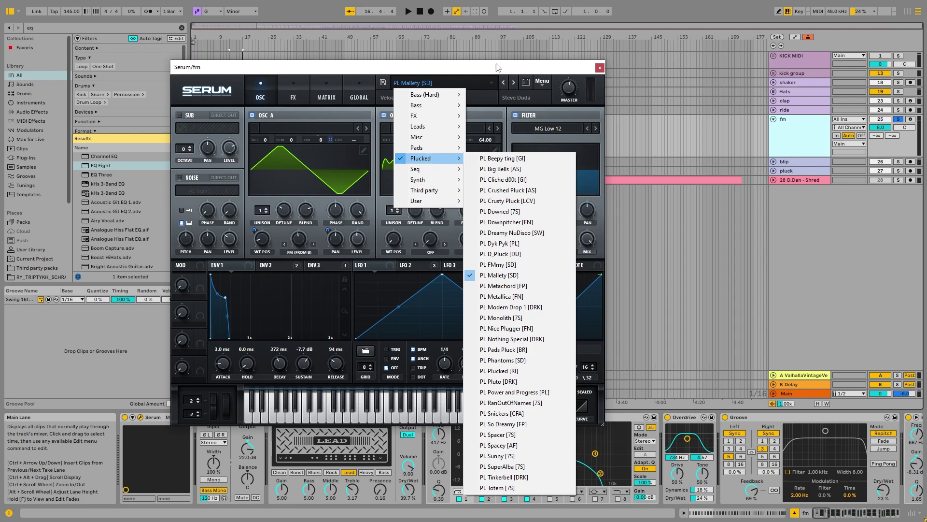
left_click_drag(507, 67, 474, 61)
left_click(566, 63)
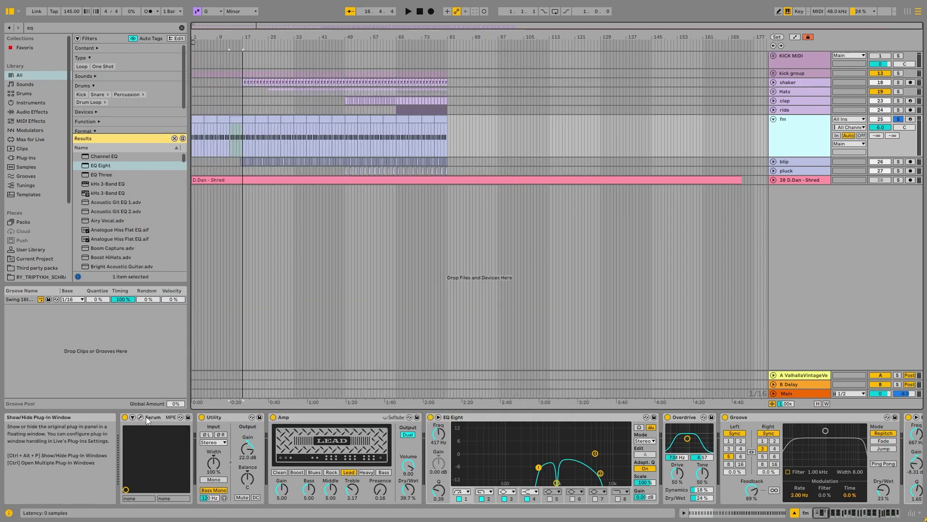
Select the fm clip at bar 17 and examine the track's effects from Amp, EQ Eight, Overdrive and Groove through to Shifter.
left_click(252, 118)
left_click_drag(824, 510, 647, 475)
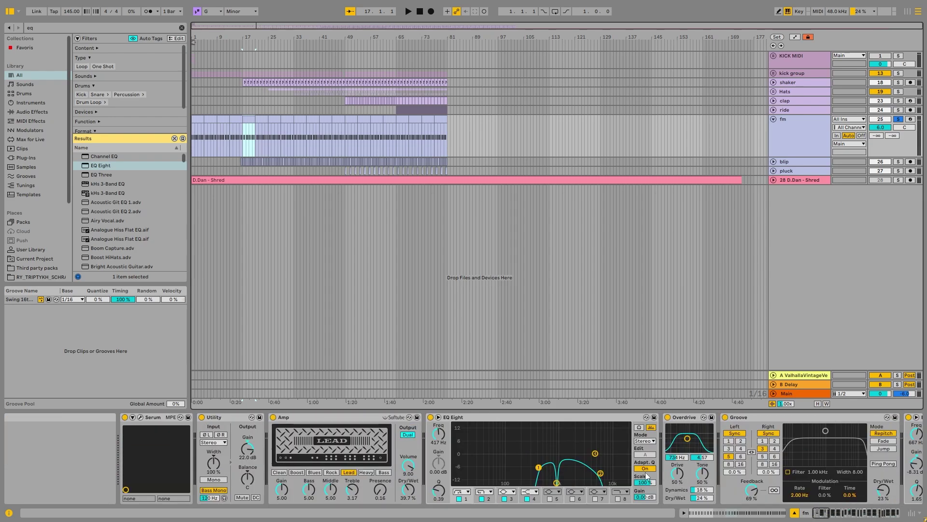
left_click_drag(828, 517, 832, 515)
left_click(140, 417)
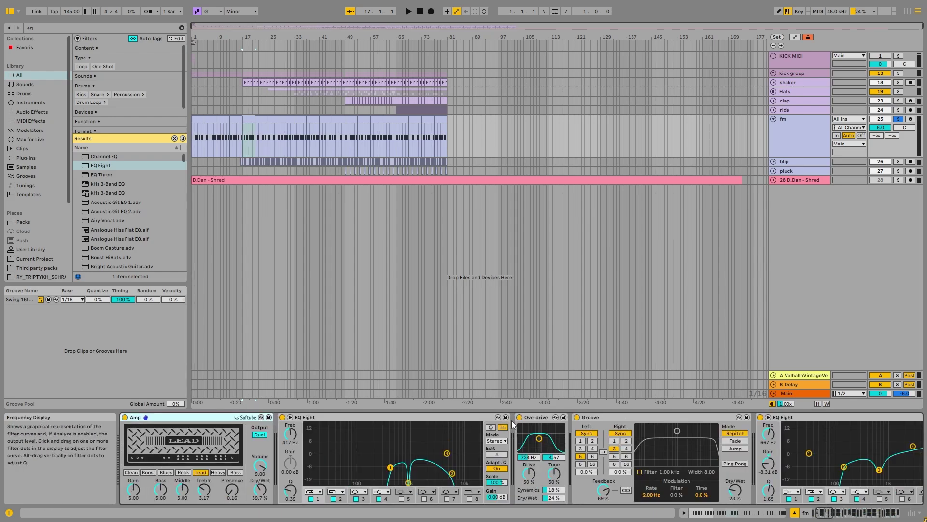
left_click(534, 419, "shift")
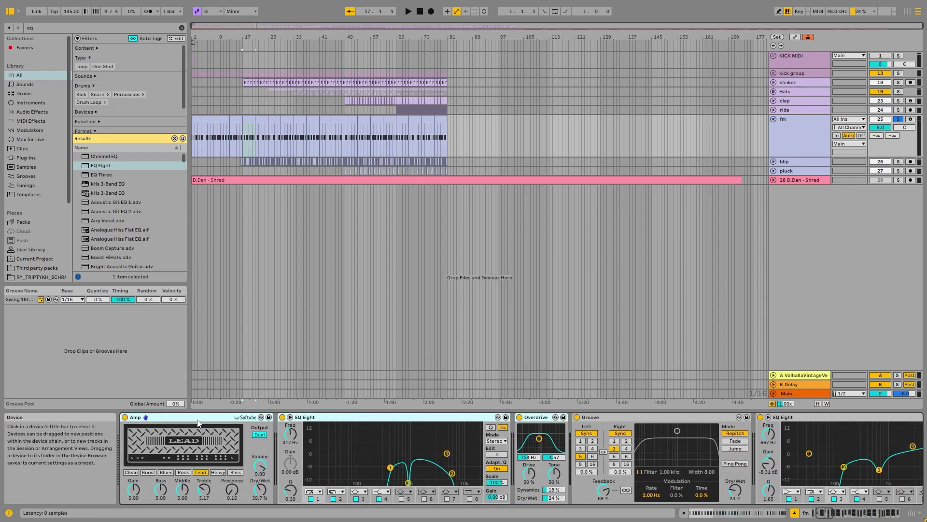
left_click(157, 417)
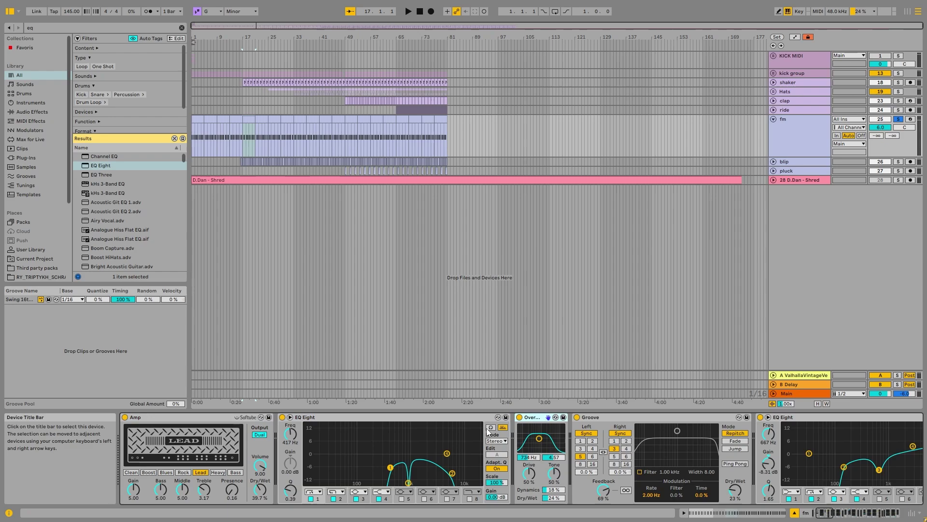
scroll(488, 431, "right", 5)
left_click(400, 422)
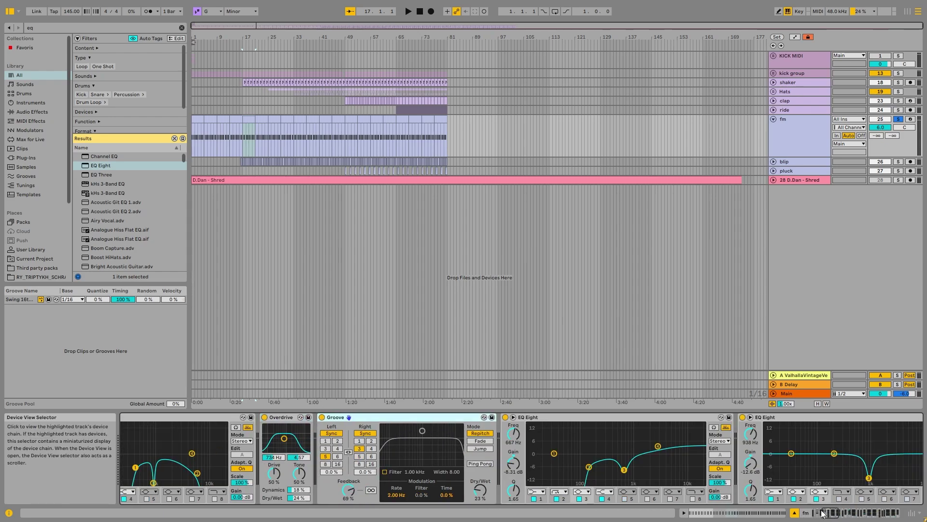
left_click_drag(828, 514, 864, 502)
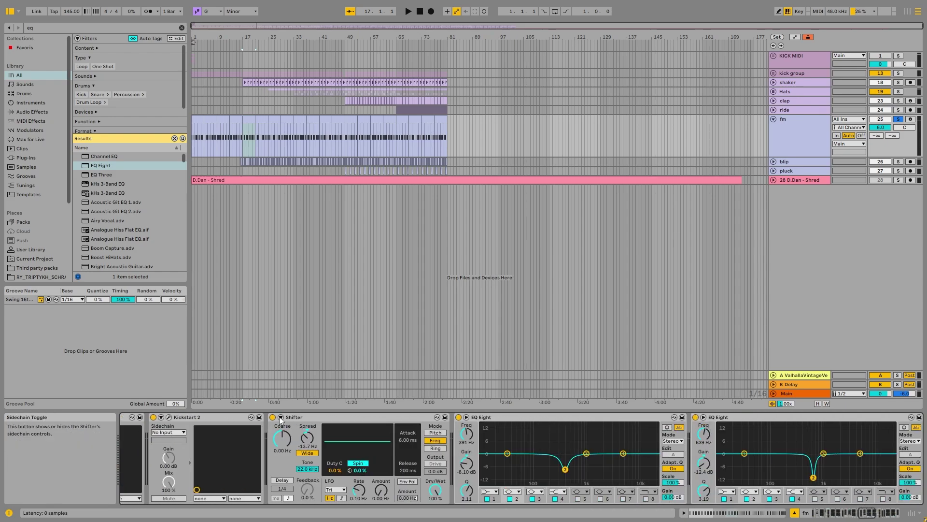
Play the fm track from bar 17 and compare it with its Shifter switched off and on again.
left_click(248, 119)
left_click(815, 153)
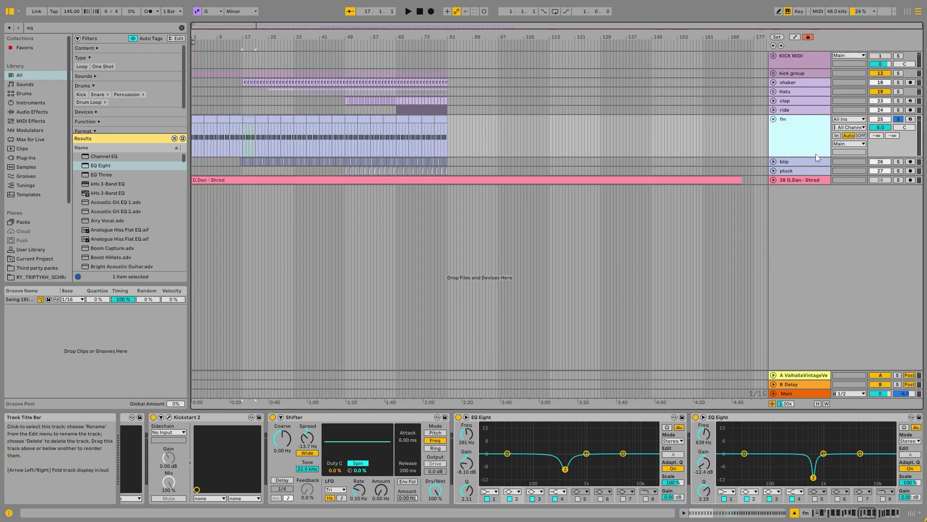
key("space")
left_click(273, 416)
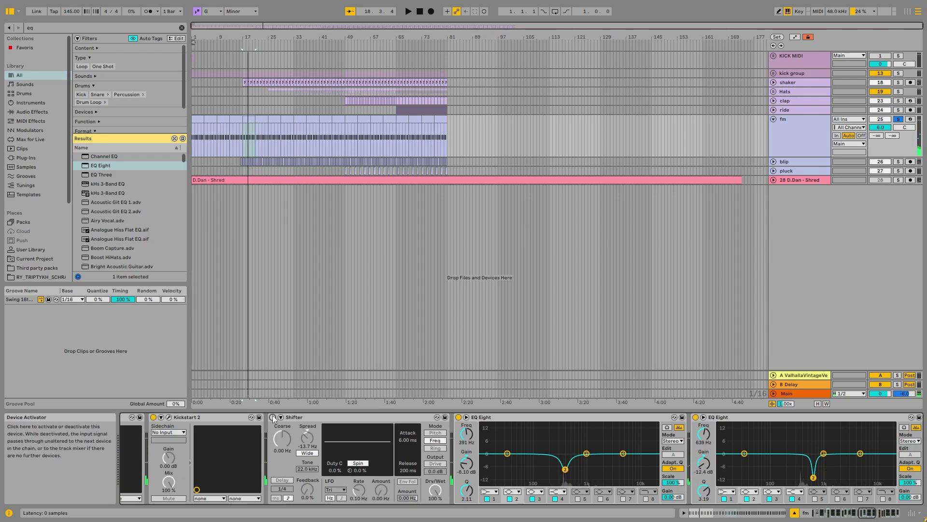
left_click(273, 417)
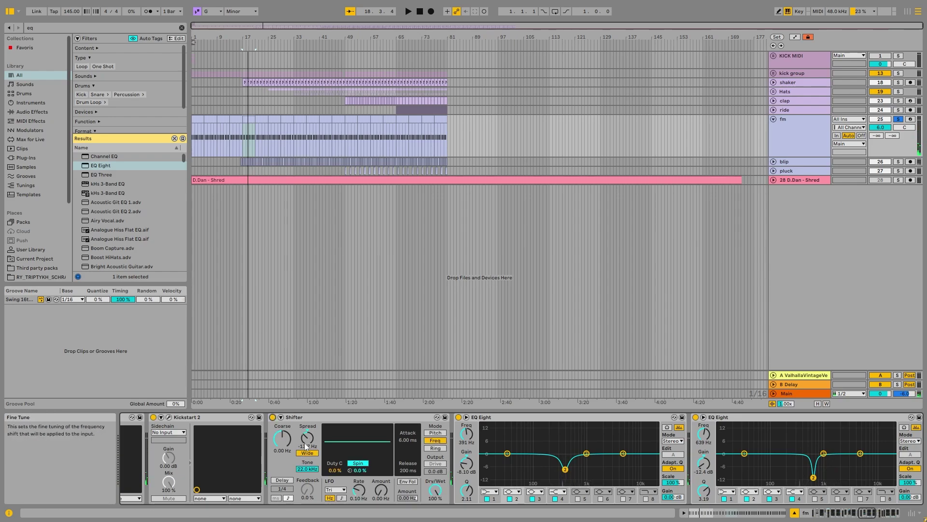
key("space")
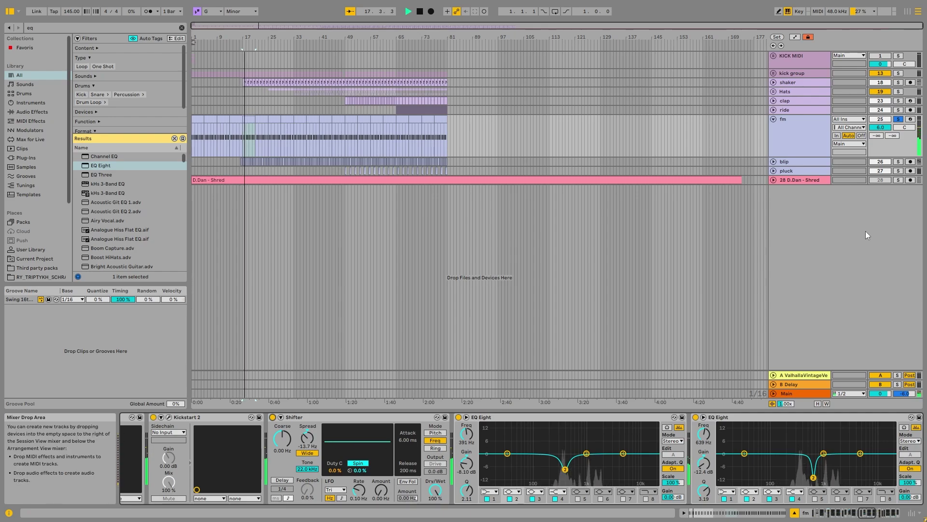
Compare the fm sound with its Delay and ValhallaVintageVerb switched off and on again, inspecting the reverb settings and closing their window.
left_click_drag(863, 513, 881, 513)
left_click(318, 418)
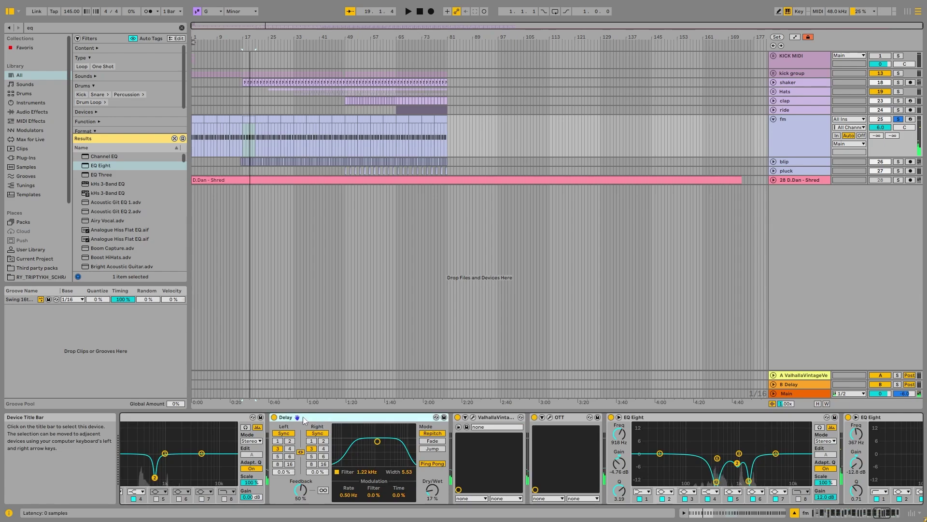
left_click(473, 417)
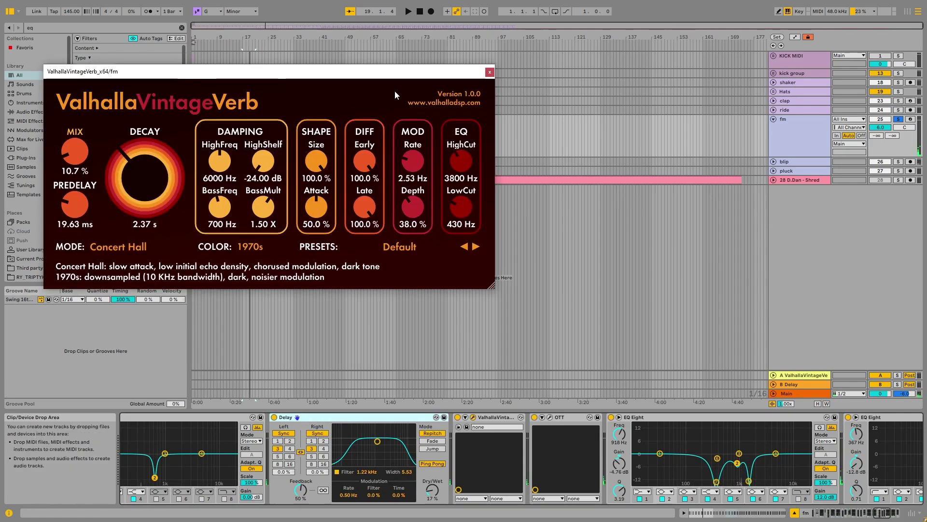
left_click(457, 417)
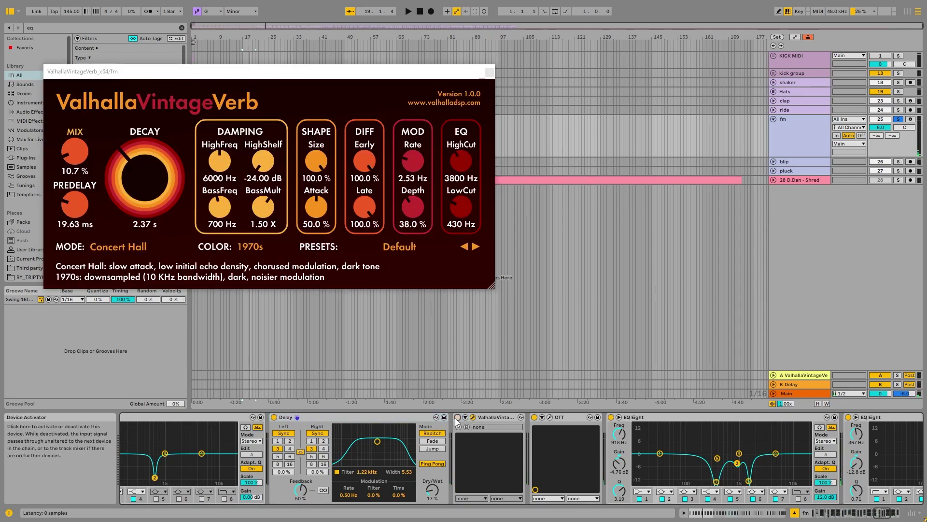
left_click(273, 417)
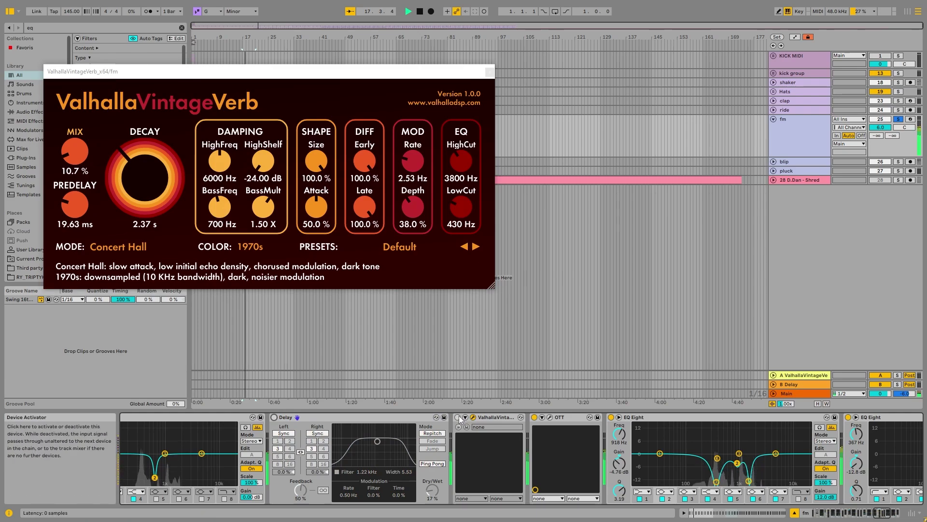
left_click(273, 417)
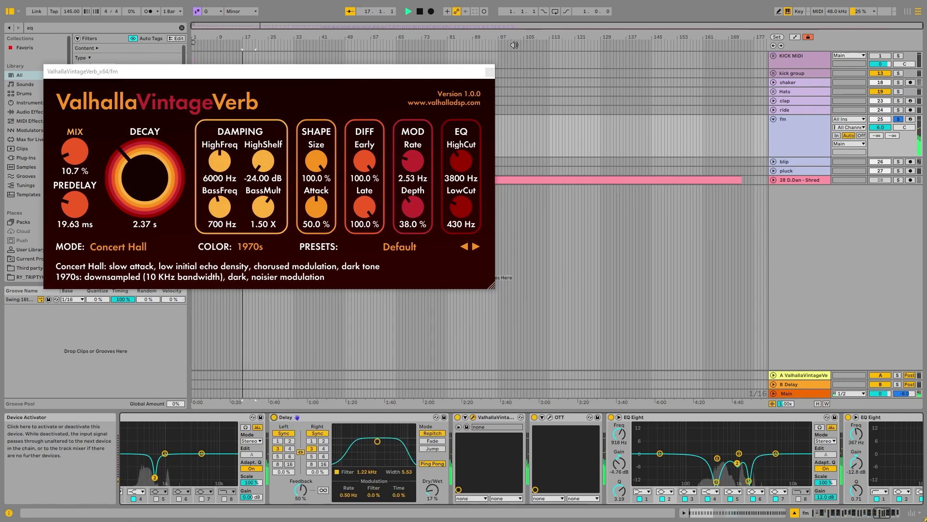
left_click(489, 71)
key("space")
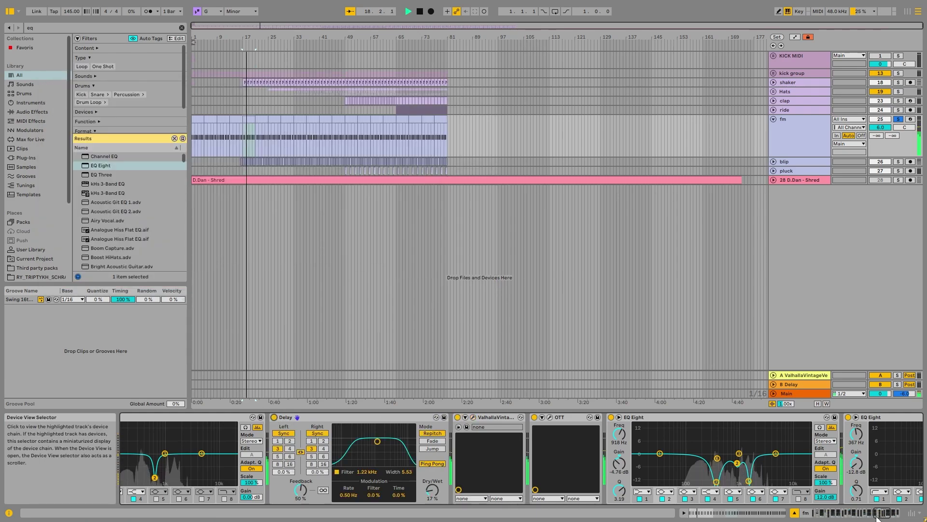
Examine the notes and velocities of the fm clip at bar 17 during playback and return to the track's devices.
double_click(245, 118)
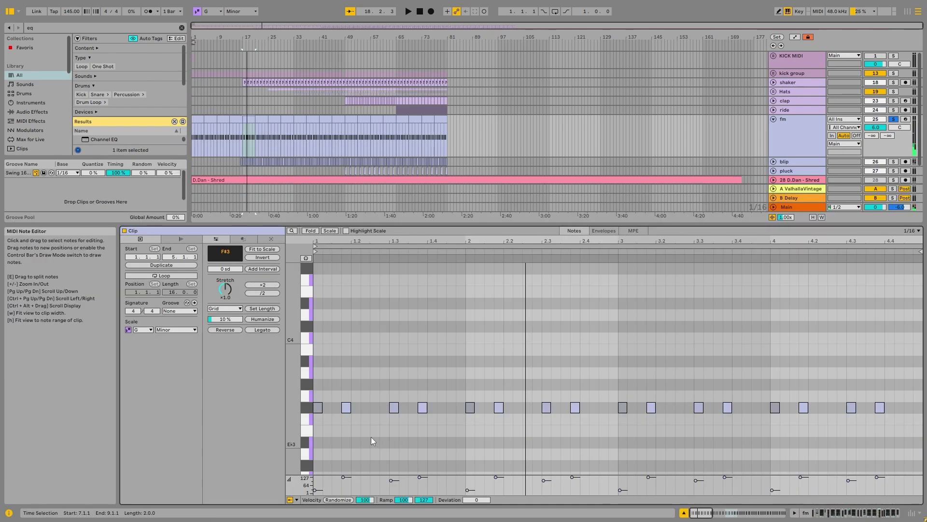
key("space")
left_click(331, 482)
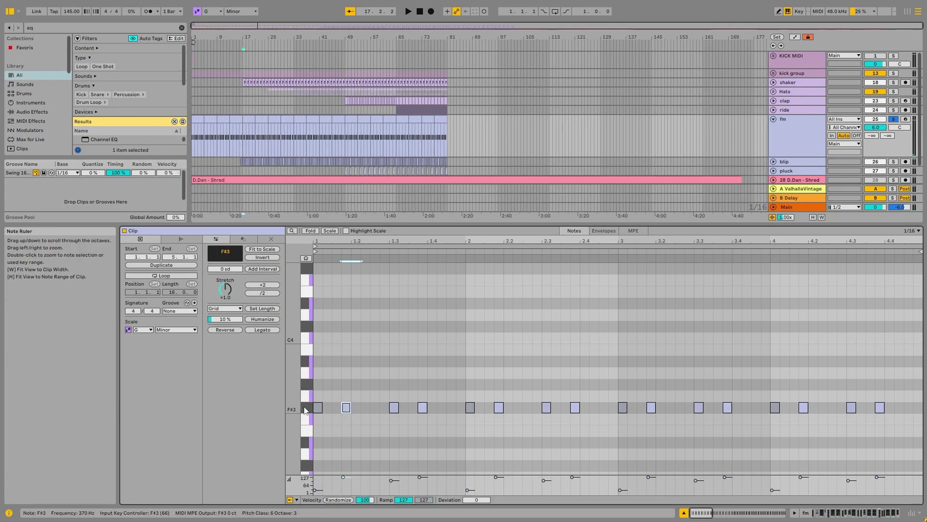
double_click(797, 133)
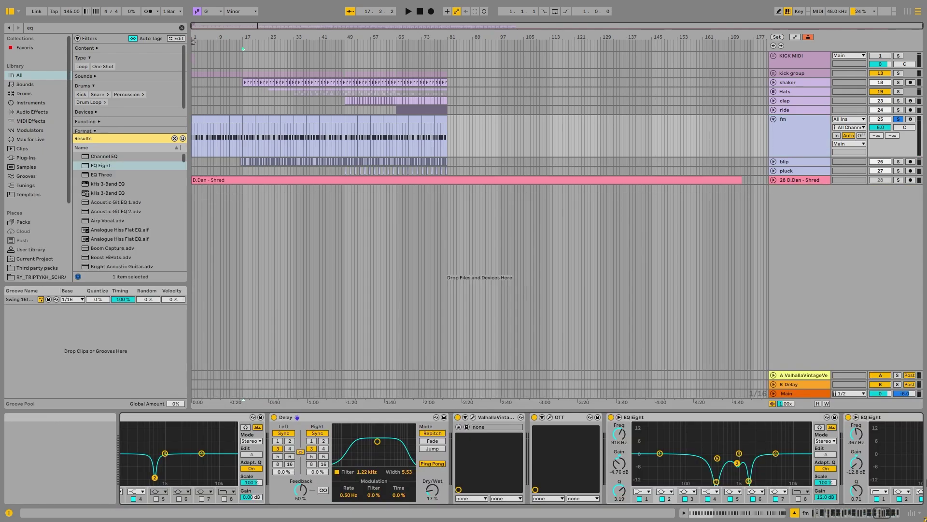
Show the fm Auto Filter's frequency automation in a new lane, fold the track and review the end of its device chain.
key("space")
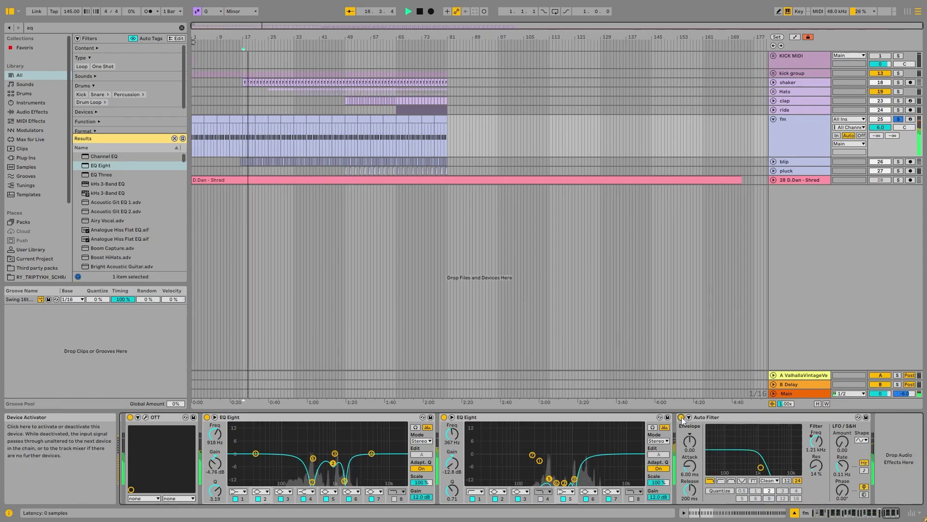
right_click(812, 442)
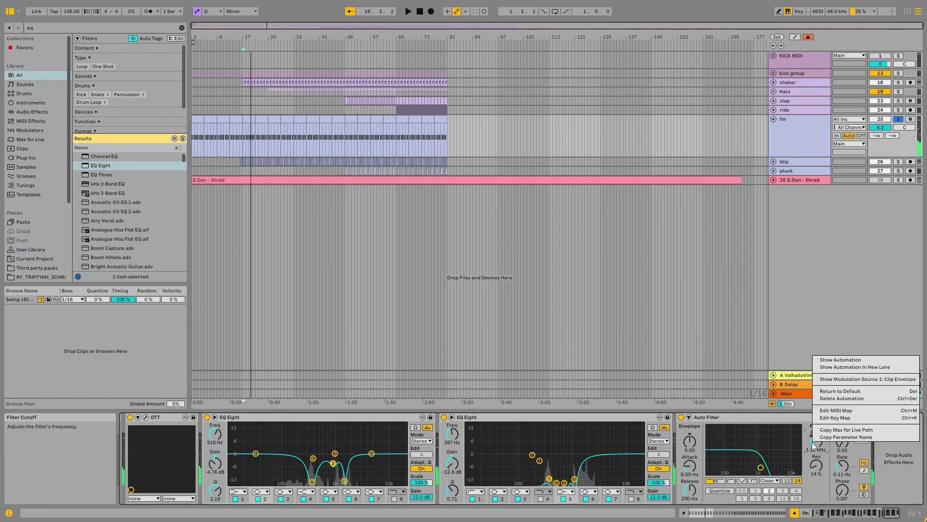
left_click(850, 367)
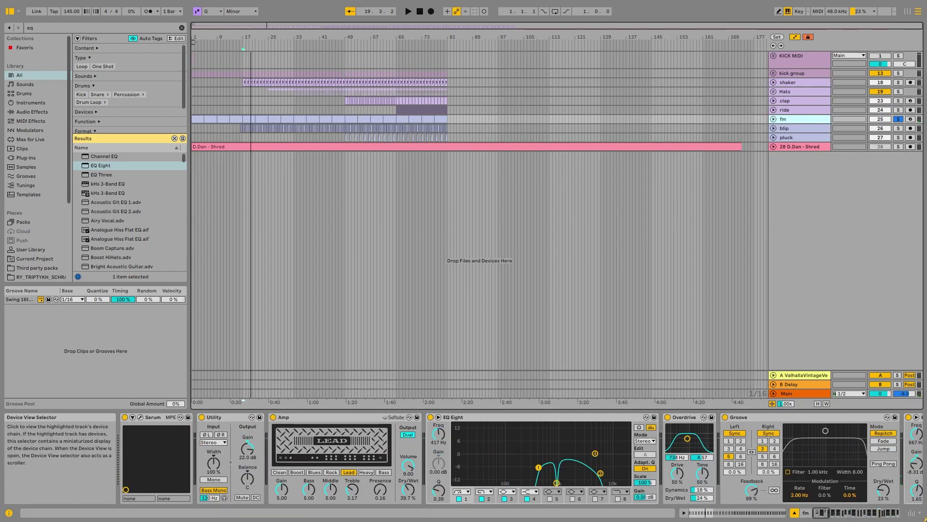
left_click_drag(838, 514, 868, 508)
left_click_drag(877, 501, 896, 496)
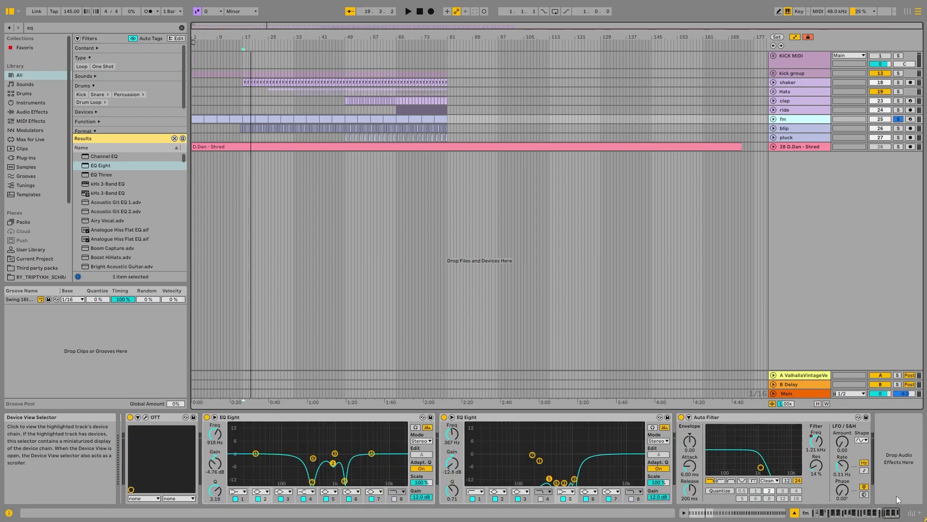
Solo the blip track in place of the fm track.
left_click(898, 129)
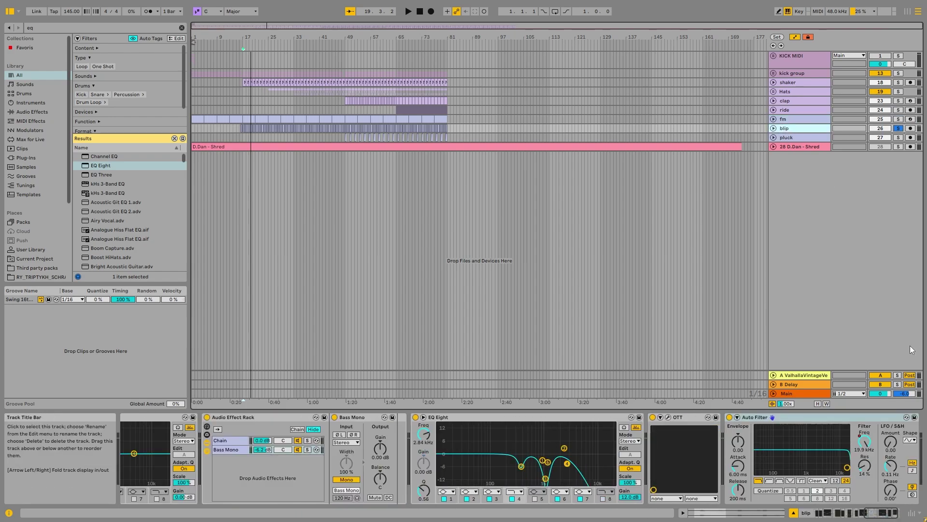
Play the soloed blip track, review its device chain and unfold it to examine its audio clips around bar 17.
key("space")
left_click_drag(872, 513, 822, 513)
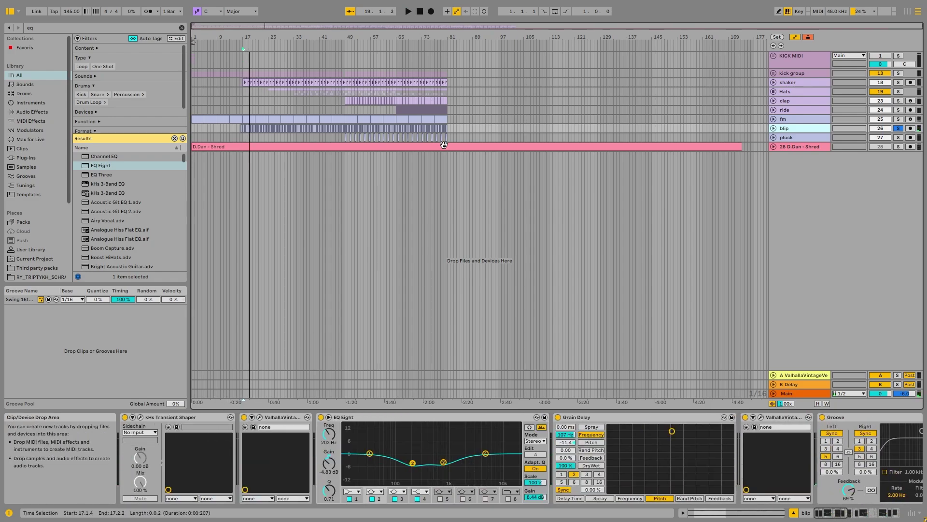
left_click(773, 128)
scroll(234, 137, "up", 10)
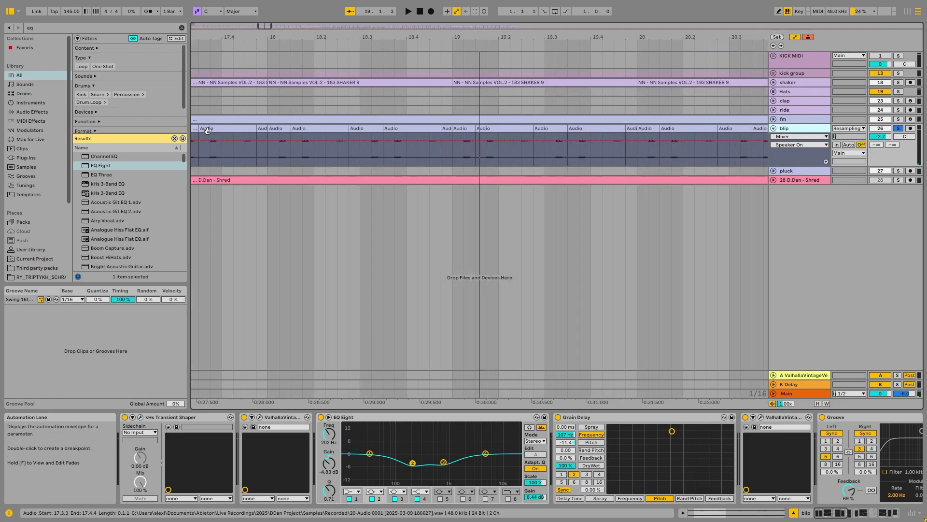
scroll(207, 130, "up", 5)
left_click(211, 128)
scroll(199, 127, "down", 5)
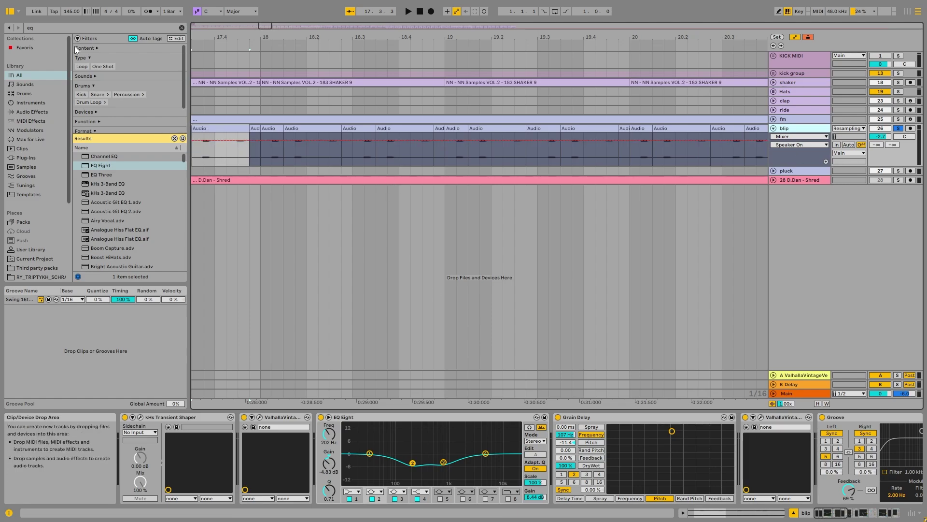
Search the browser for "blip" and preview Sine Blip Attack.adv and Sine Blip Filter Attack.adv.
key("ctrl+f")
type("blip")
scroll(139, 186, "down", 5)
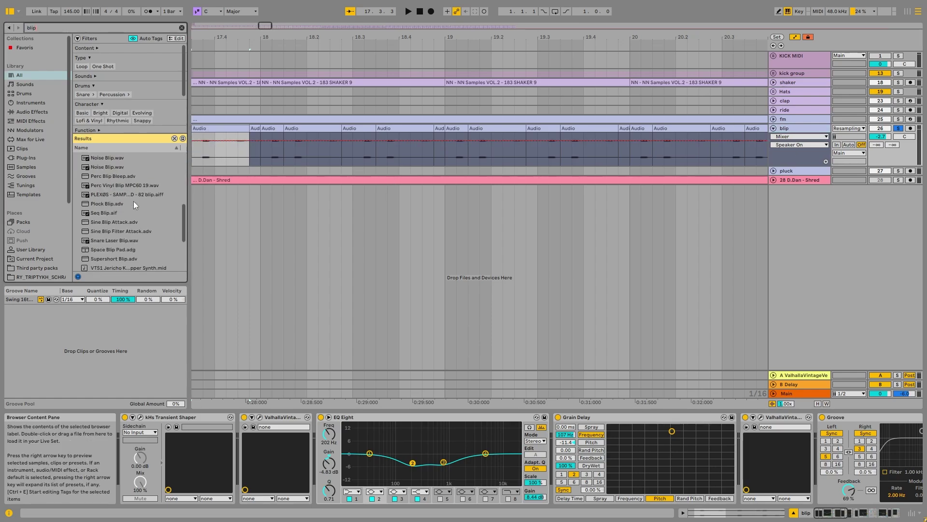
left_click(120, 222)
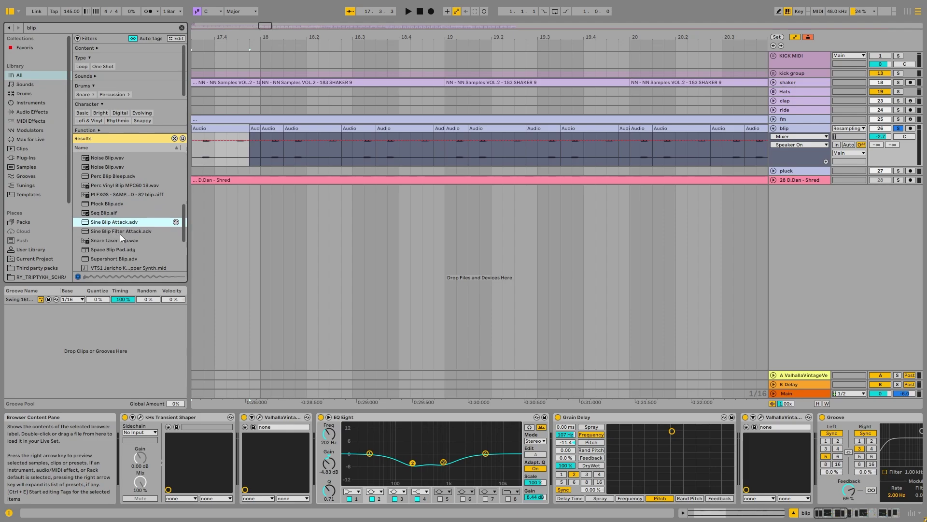
left_click(120, 233)
Duplicate the blip track's Grain Delay, switch both Grain Delays off and listen to the blip without them.
double_click(812, 129)
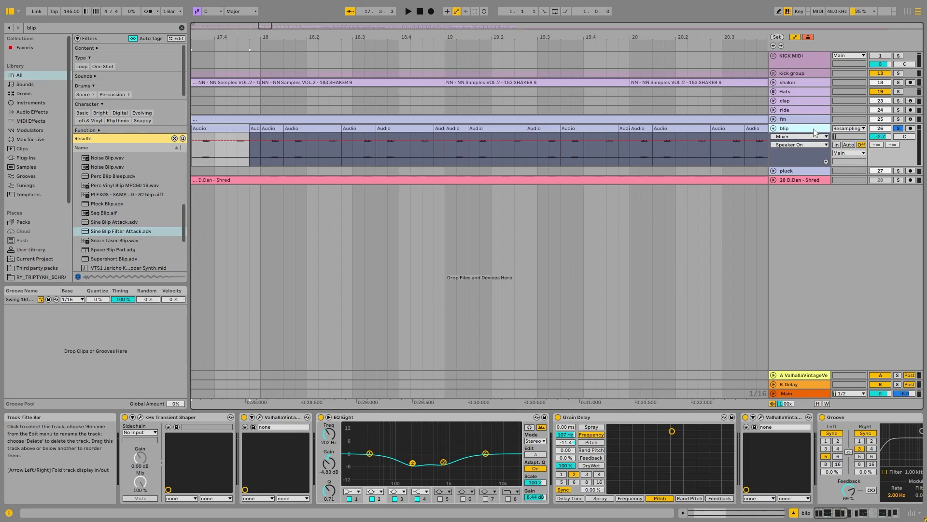
left_click_drag(831, 512, 833, 512)
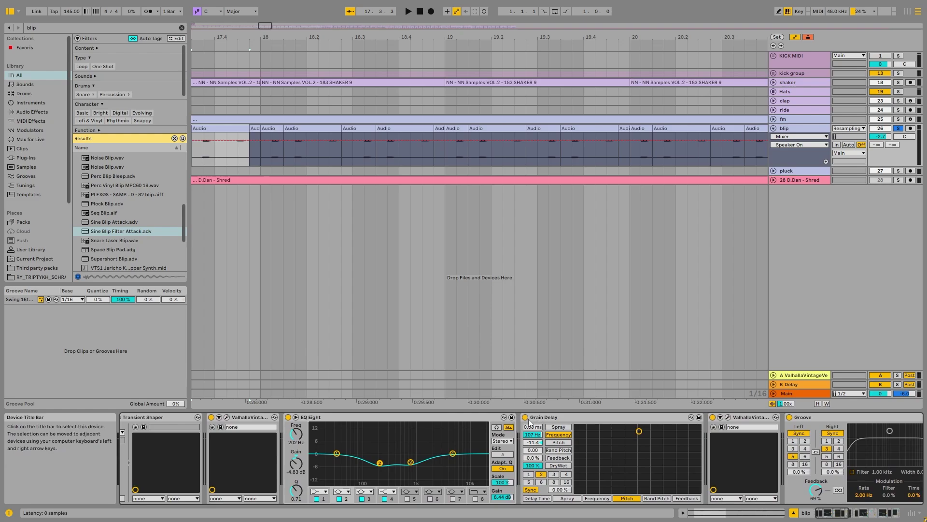
left_click(545, 417)
key("ctrl+d")
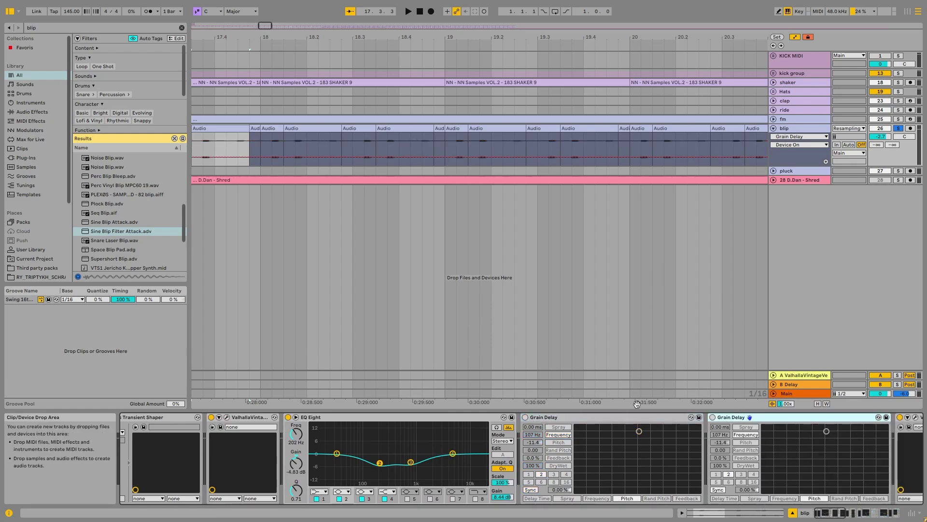
key("space")
scroll(400, 243, "down", 5)
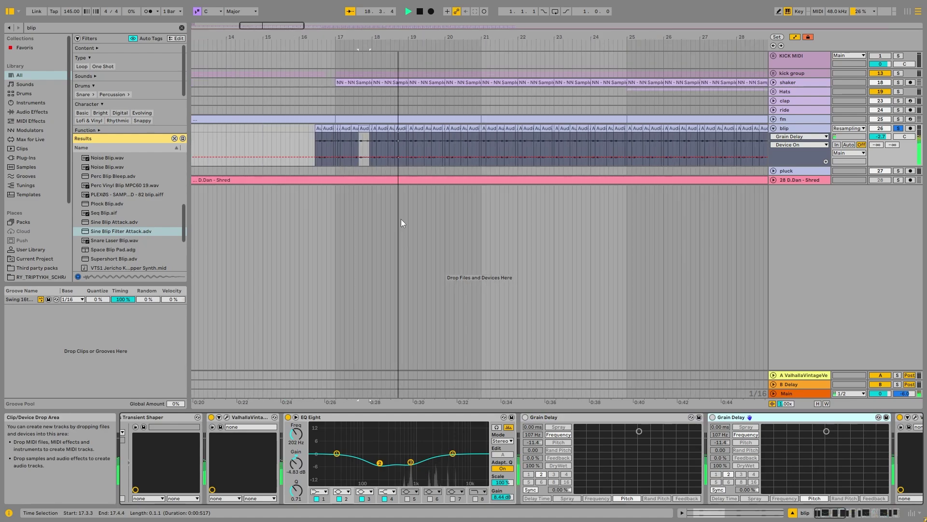
key("space")
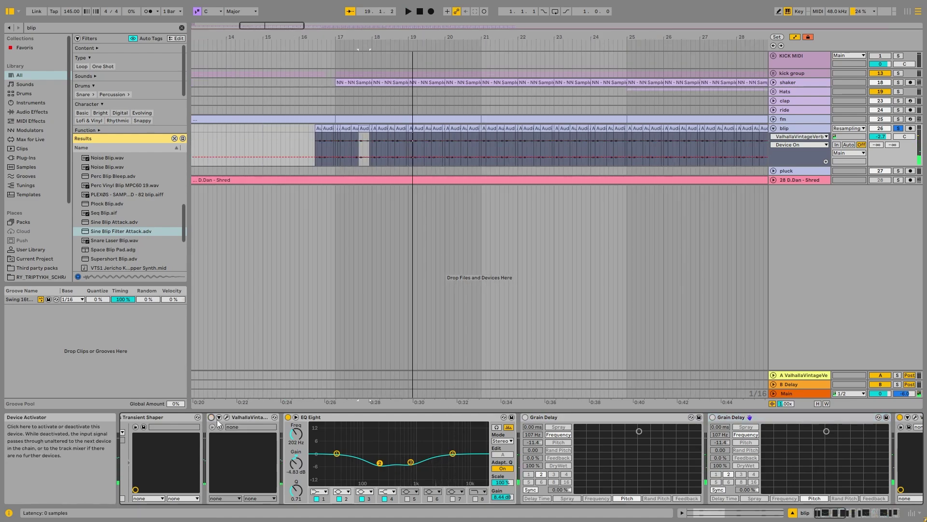
Compare the blip during playback with the Groove delay and the first ValhallaVintageVerb switched off and on again.
left_click(841, 513)
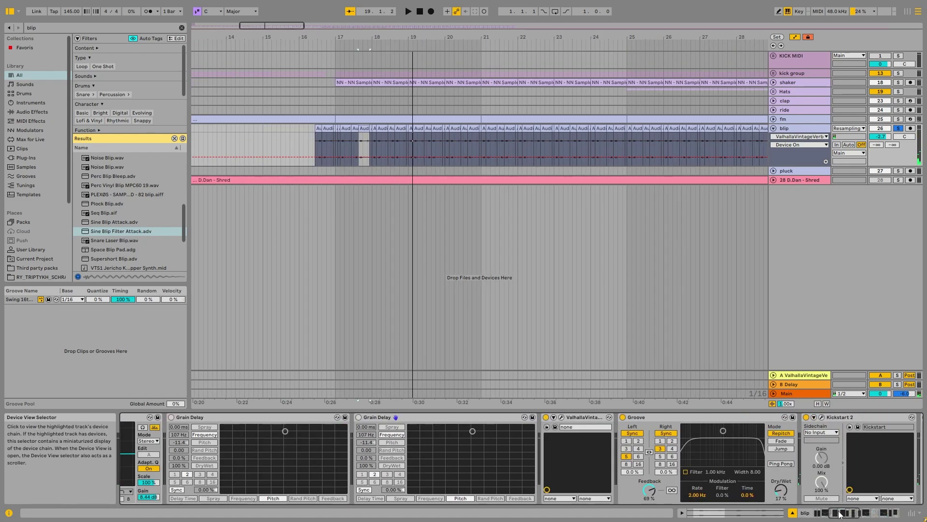
key("space")
left_click(623, 417)
left_click(623, 417)
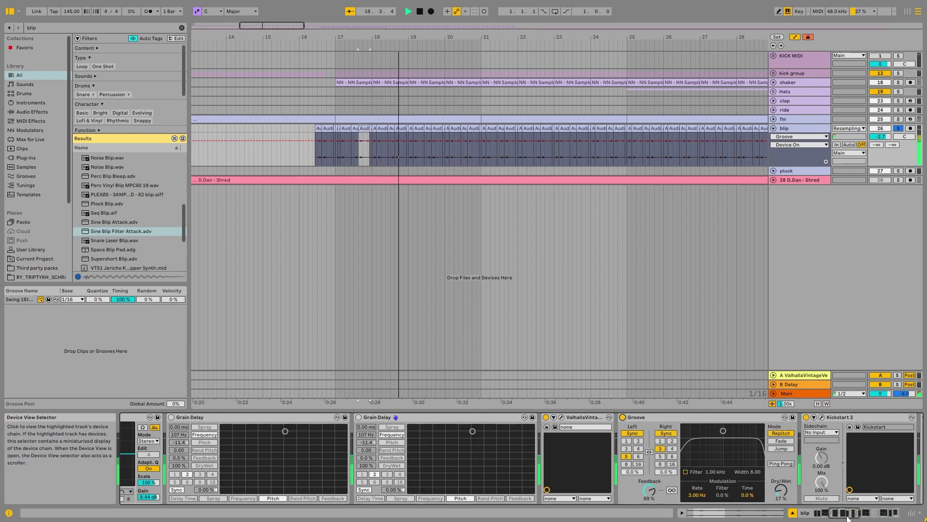
left_click(824, 513)
left_click(244, 417)
left_click(244, 418)
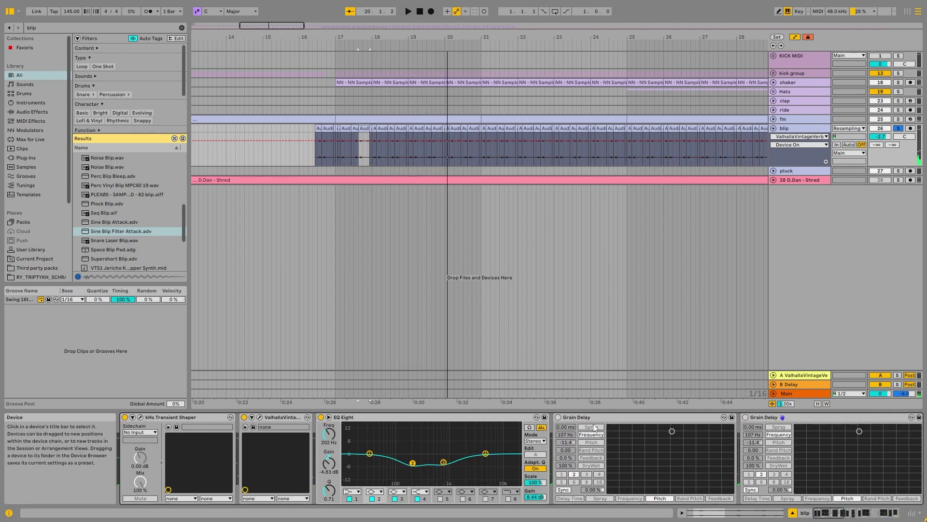
Switch the first Grain Delay on and audition frequency and pitch combinations during playback, ending at 72.9 Hz and -15.2.
left_click(558, 418)
key("space")
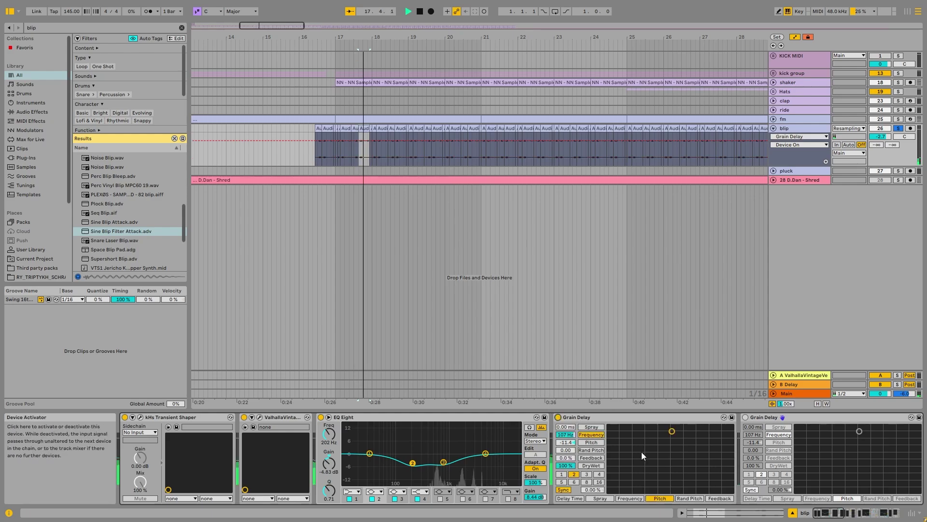
left_click(645, 448)
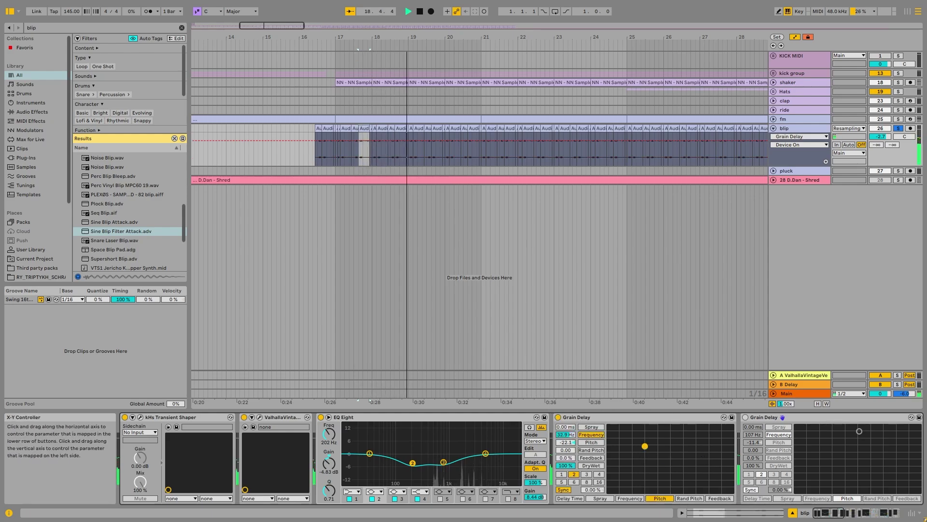
left_click(706, 469)
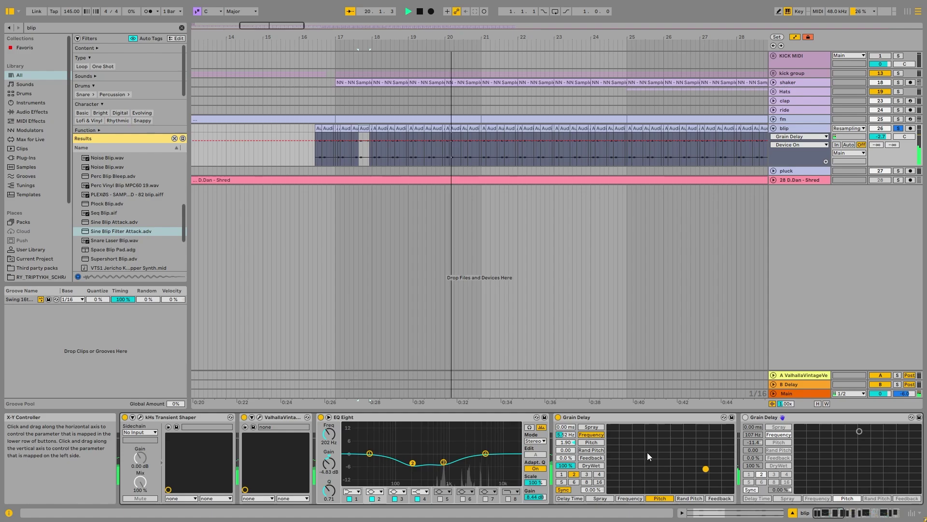
left_click(662, 436)
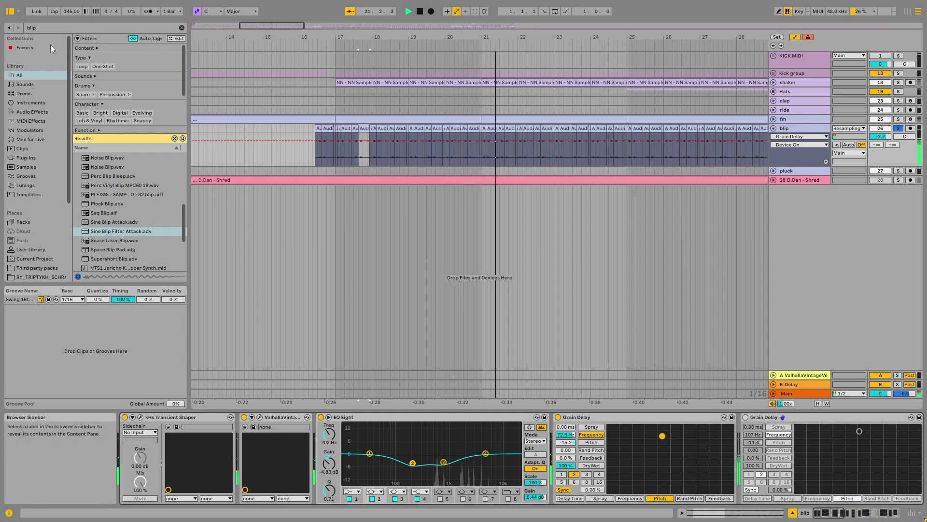
key("space")
Place E-Perc Blip Charred.wav on the blip track at 17.3.4 and change EQ Eight's filter 2 to a low cut.
left_click(117, 167)
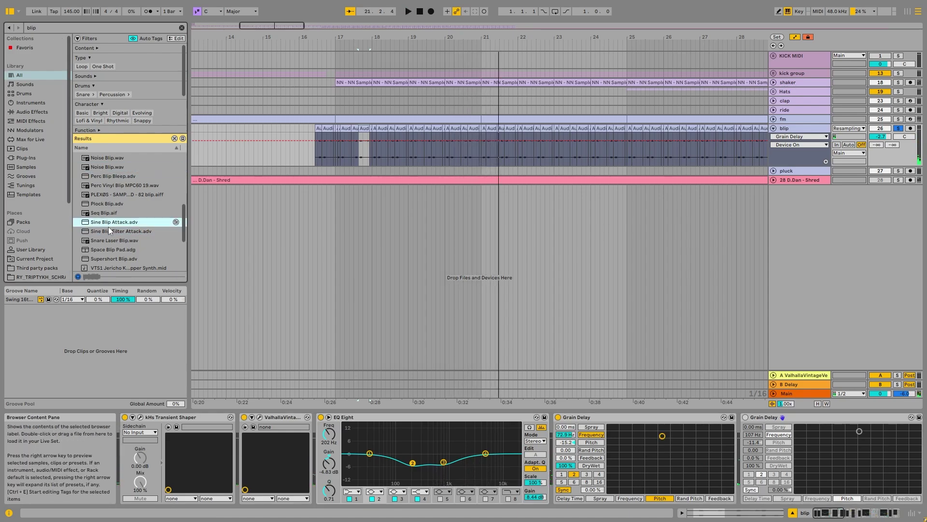
left_click_drag(115, 211, 361, 150)
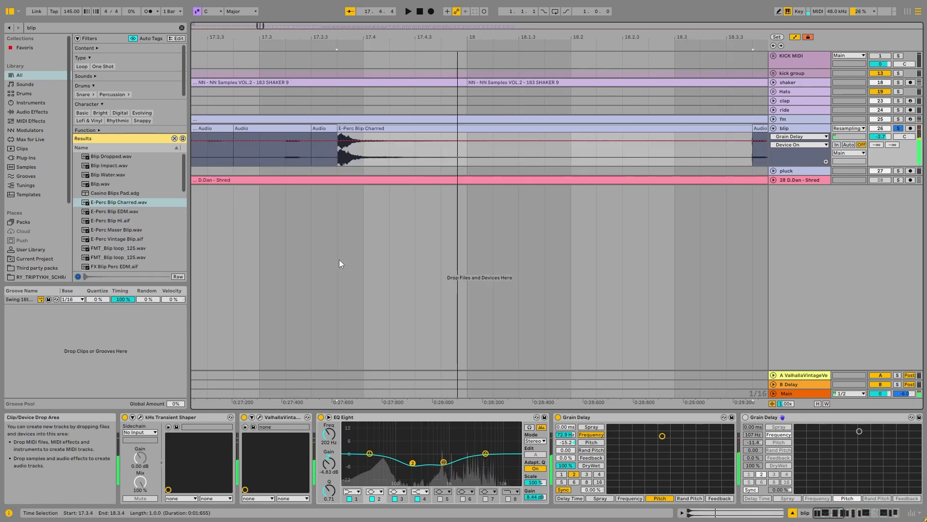
key("space")
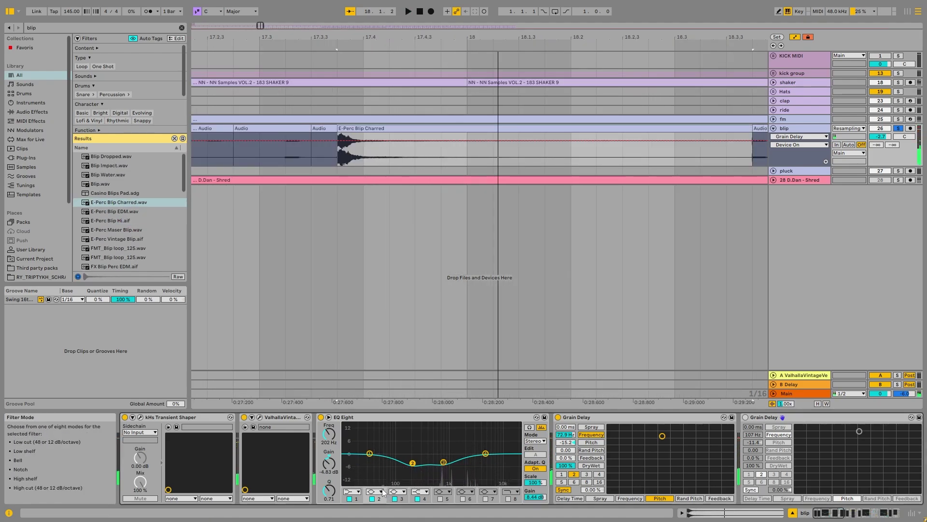
left_click(373, 434)
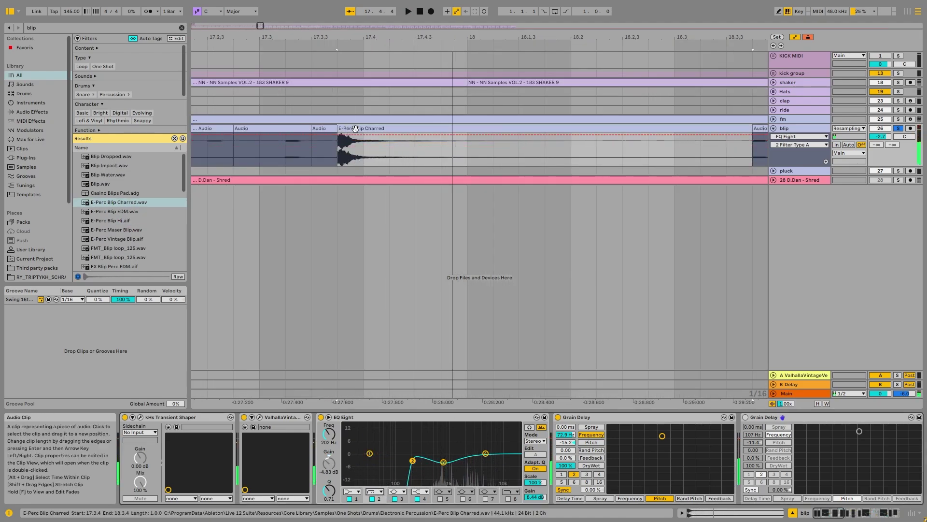
Loop playback from 17.3.3 to bar 18 and set the first Grain Delay to 48.0 Hz with pitch -4.76.
left_click_drag(468, 154, 312, 147)
key("space")
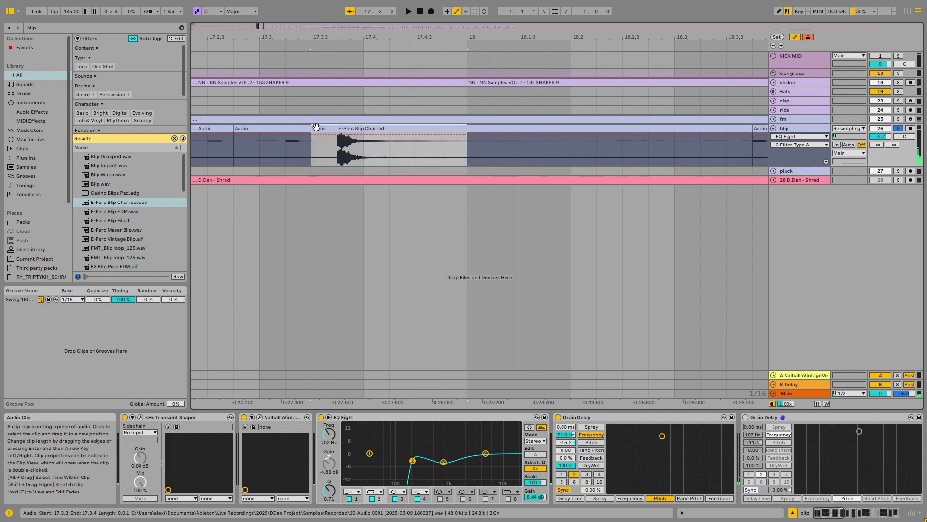
key("space")
left_click(679, 465)
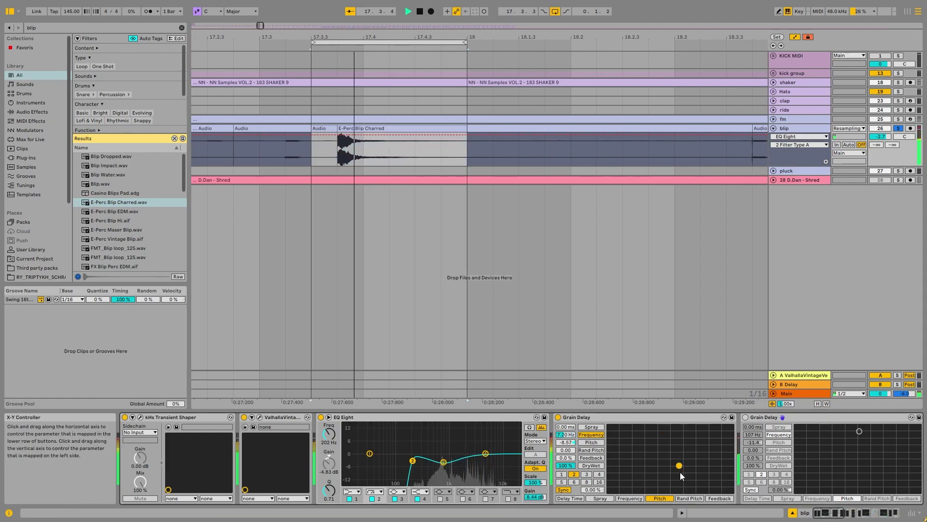
left_click(689, 441)
Shorten the E-Perc Blip Charred clip to one sixteenth, hide automation and place a copy of the short clip at 17.4.3.
left_click_drag(362, 144, 413, 128)
key("ctrl+d")
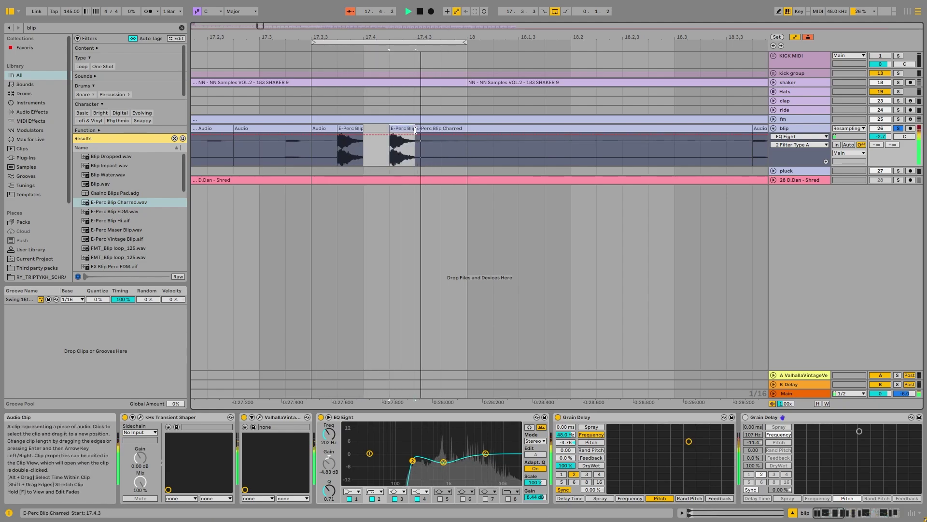
left_click(795, 37)
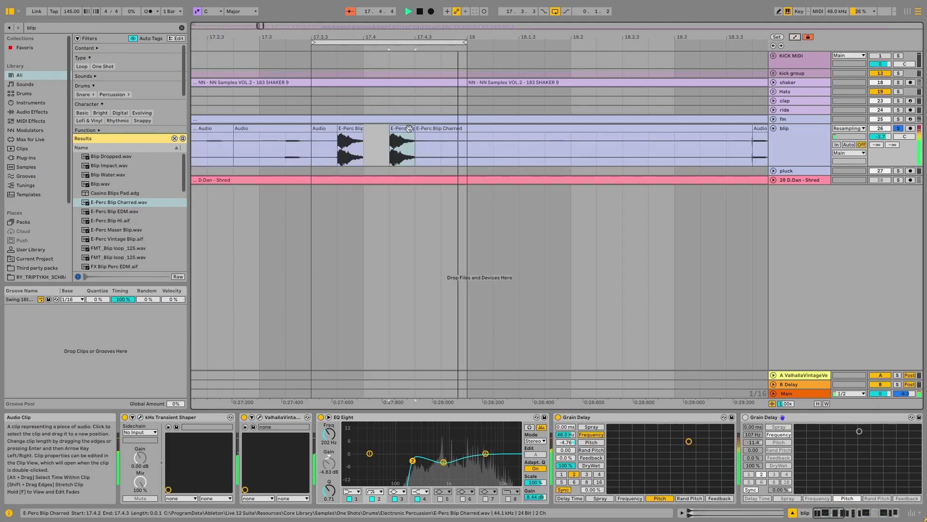
left_click_drag(390, 135, 421, 136)
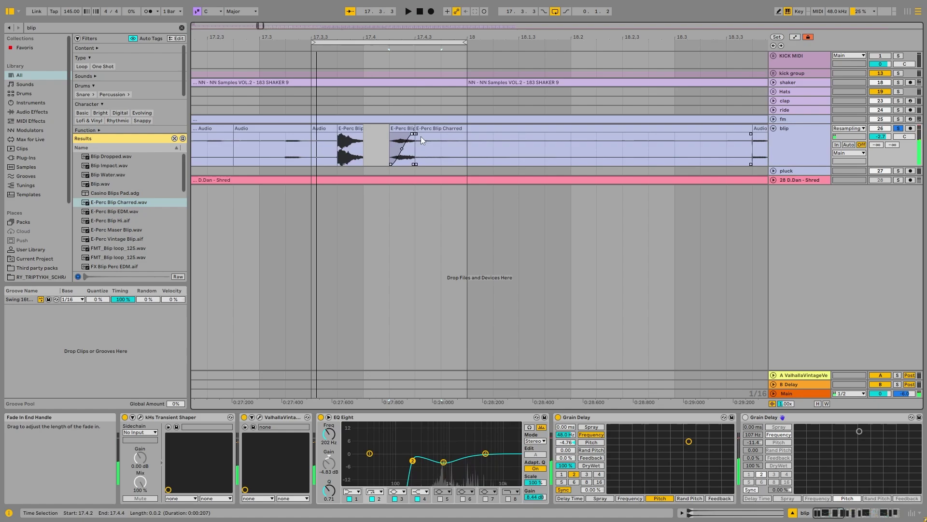
left_click_drag(340, 137, 432, 128)
scroll(394, 142, "down", 3)
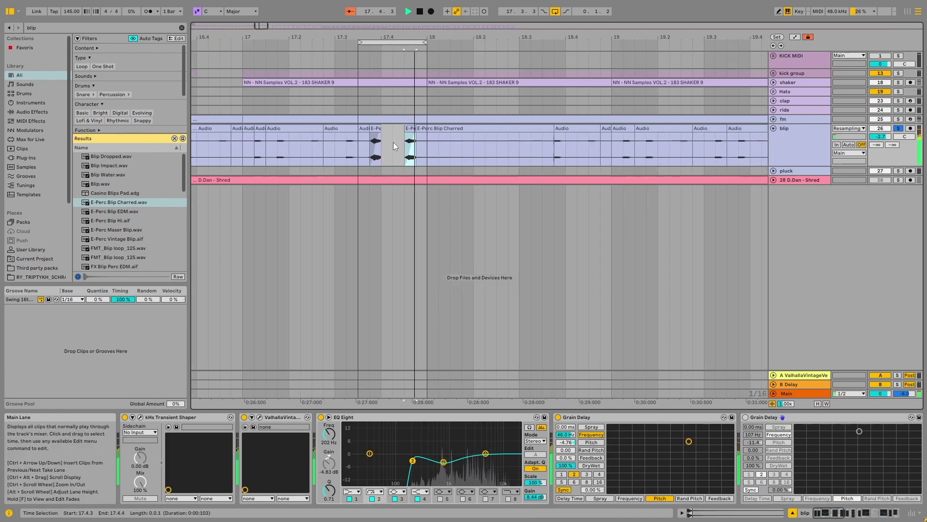
Switch the second Grain Delay on with pitch -15.0 and move the second short blip clip to 17.4.4.
left_click(659, 465)
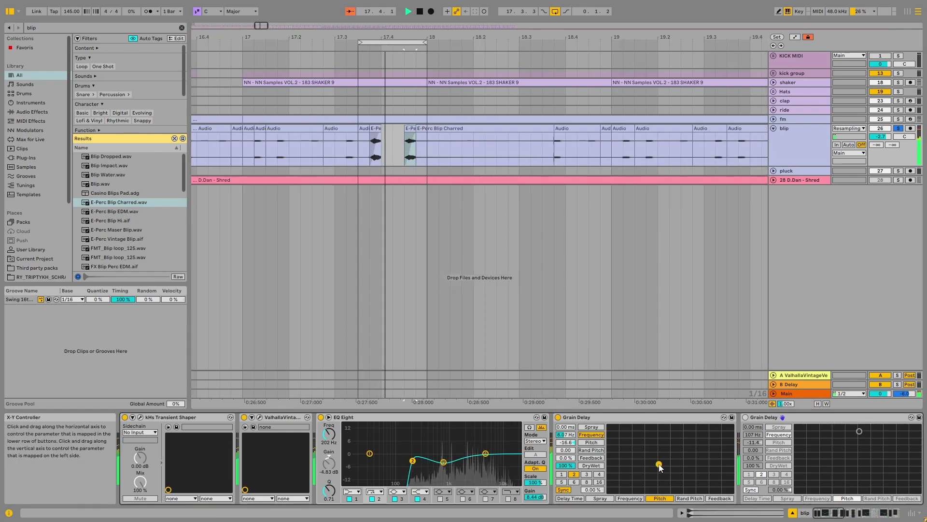
left_click(747, 418)
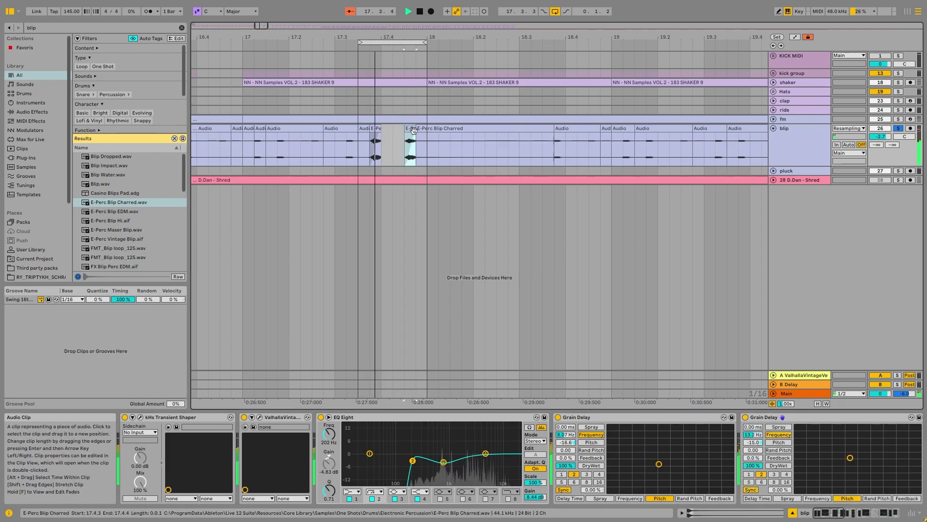
left_click_drag(411, 128, 423, 128)
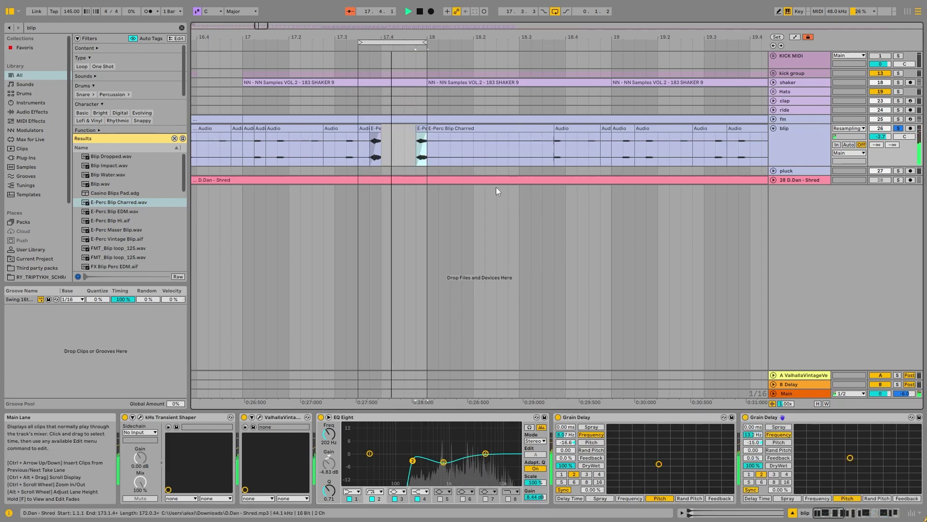
Set the first Grain Delay to 46.2 Hz with pitch -6.67 and the second one's pitch to -18.3.
left_click(684, 442)
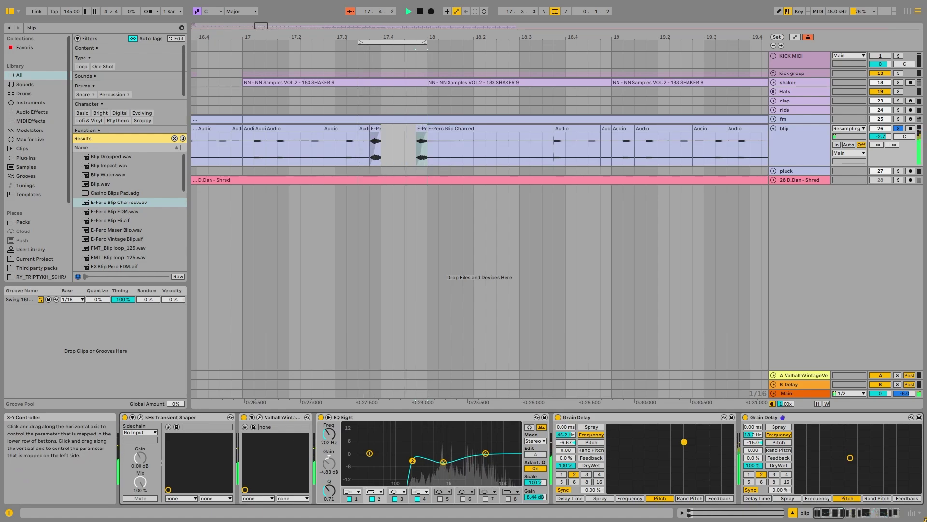
left_click_drag(829, 513, 838, 513)
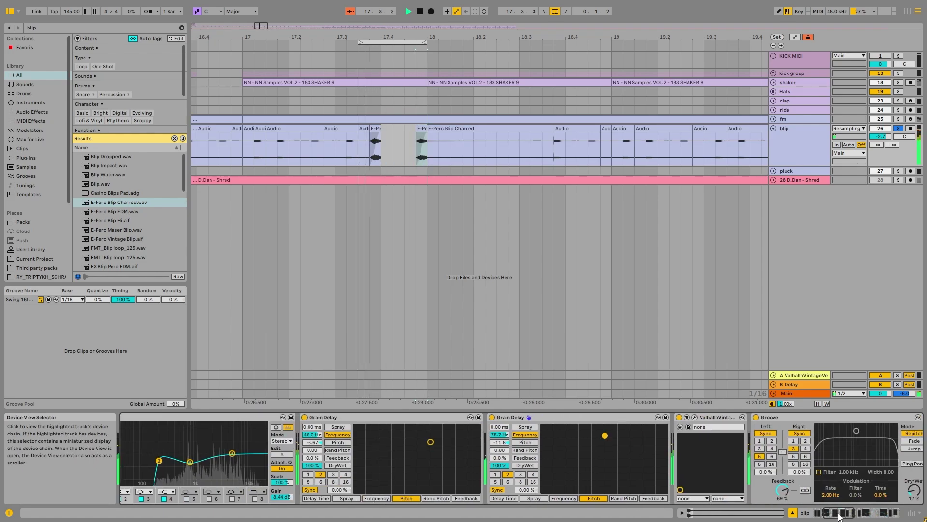
left_click(632, 441)
left_click(587, 467)
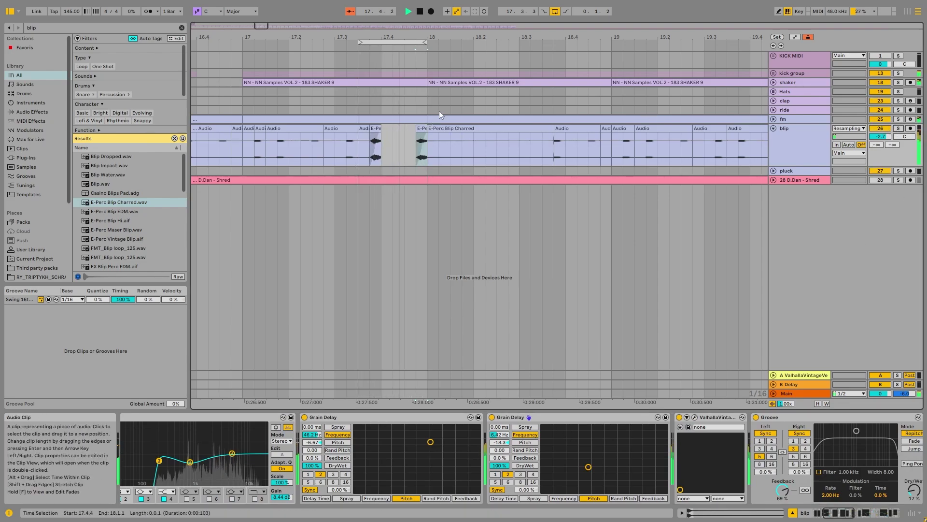
Stop playback, set the loop to one bar from 17.3.1 and delete the old blip audio clips between 17.2.4 and 17.3.4.
key("space")
left_click_drag(427, 42, 519, 43)
left_click_drag(359, 42, 335, 42)
left_click(353, 127)
left_click(364, 128)
left_click(348, 127, "shift")
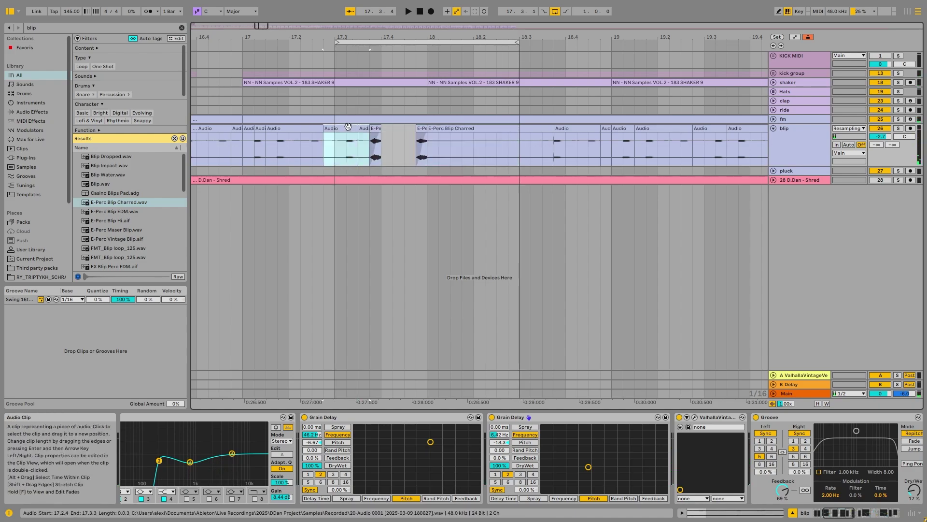
key("Delete")
Copy the short blip clip to 17.3.1 and clear the blip track from 17.4.4 to 18.3.1.
left_click(382, 129)
left_click_drag(336, 130, 426, 129)
key("ctrl+d")
key("space")
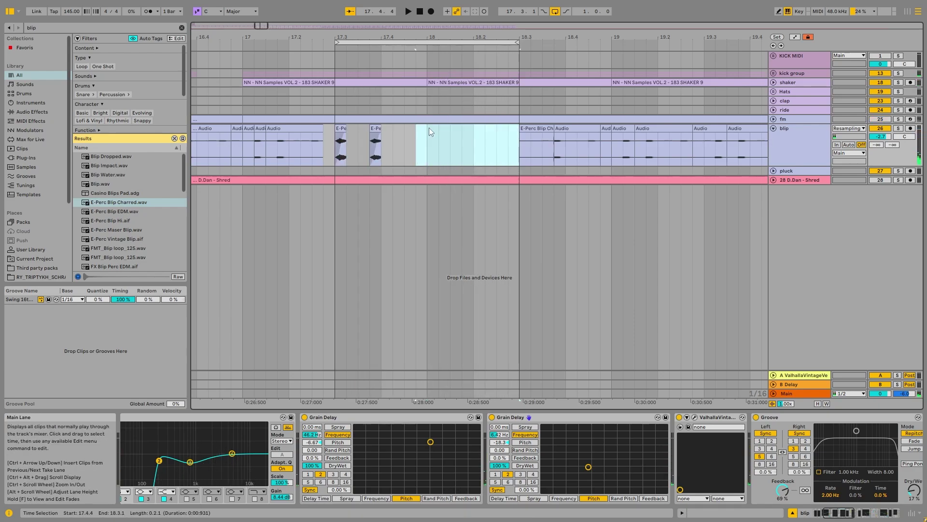
Duplicate the blip clips between 17.3.1 and 18.1.1 into the following half bar and start playback.
left_click_drag(428, 127, 331, 127)
key("ctrl+d")
left_click(340, 128)
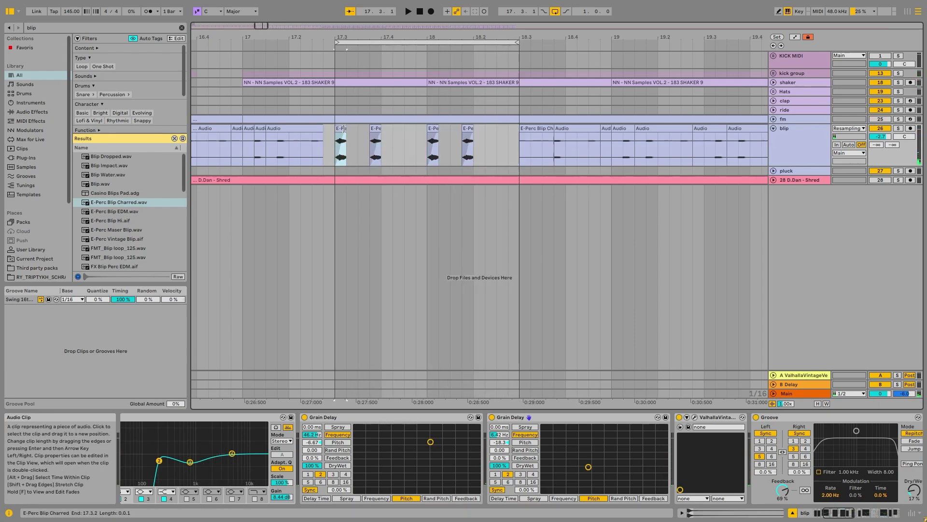
key("space")
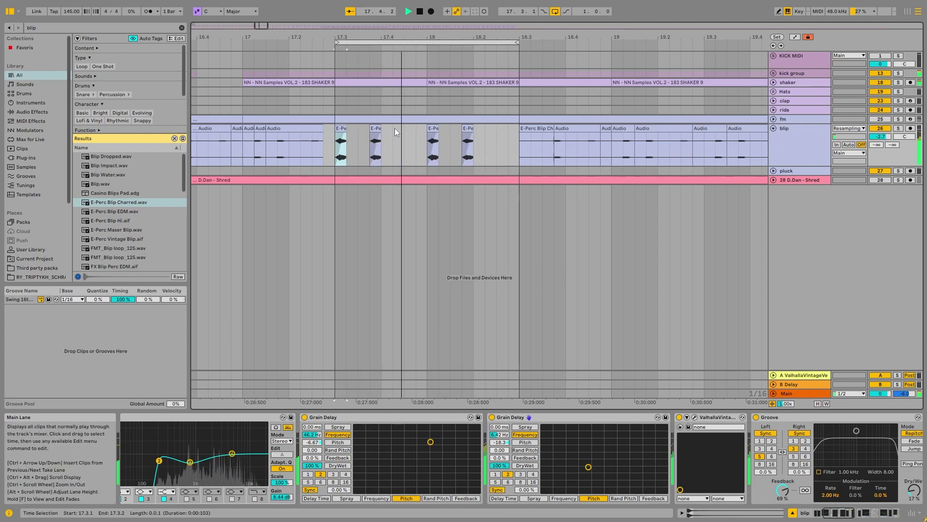
Transpose the blip clip at 17.3.1 to -6 semitones and the one at 18.1.1 to -10 semitones.
double_click(343, 128)
left_click_drag(267, 317, 268, 326)
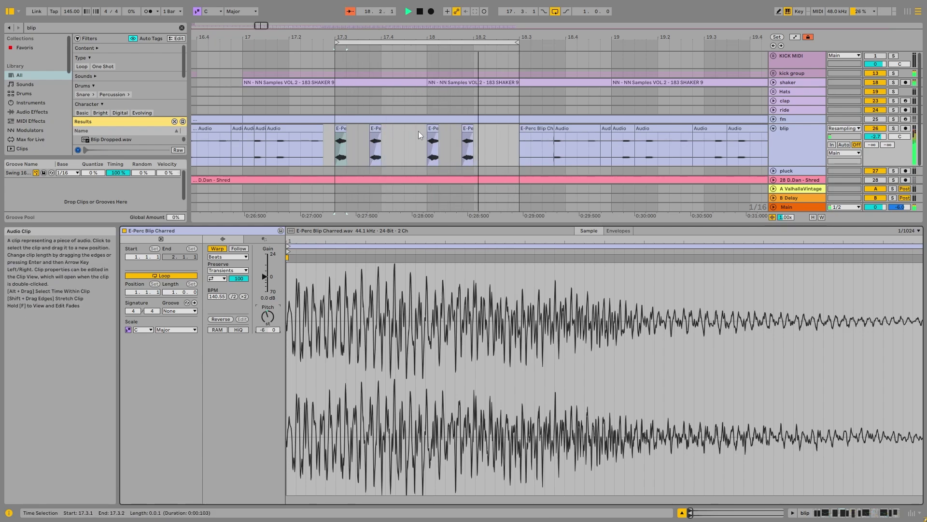
left_click(431, 128)
left_click_drag(271, 315, 267, 338)
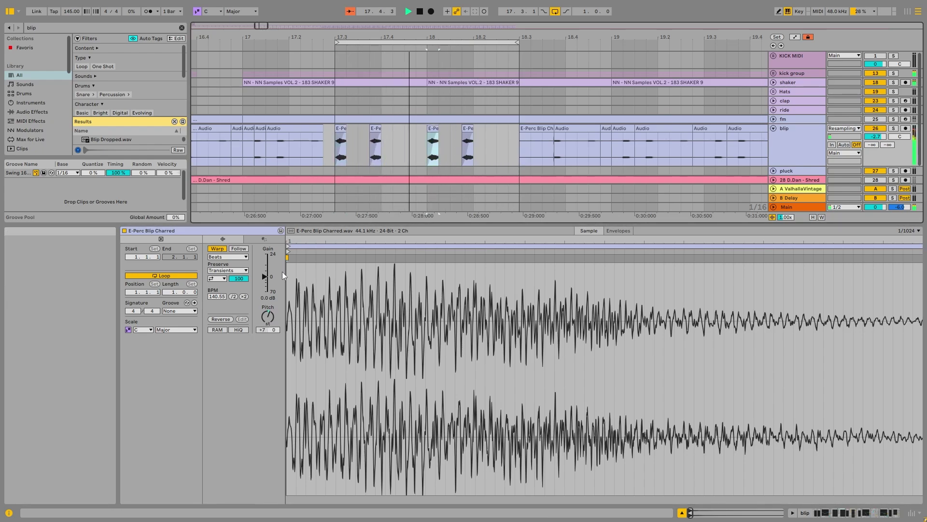
left_click(430, 128)
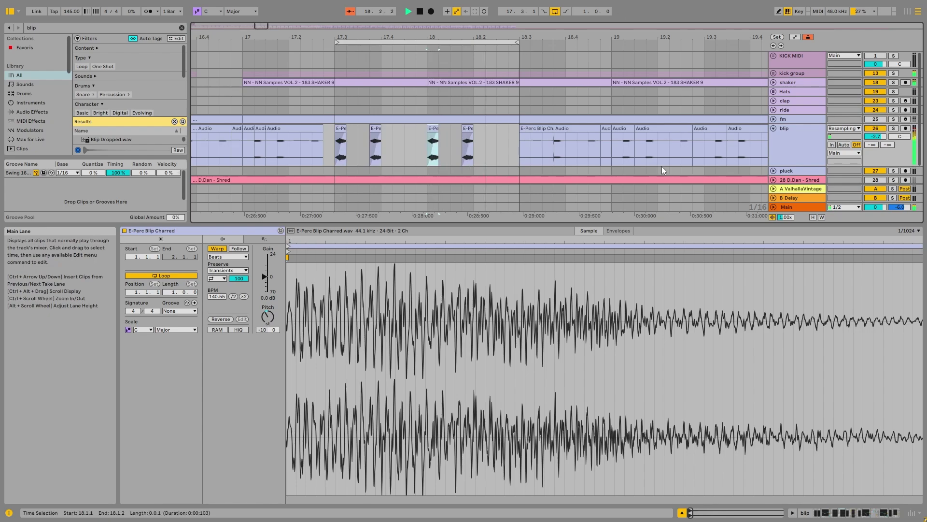
Lower the blip track's volume to -6.1 dB and set its second Grain Delay to 35.5 Hz with pitch -1.71.
left_click_drag(876, 137, 876, 139)
left_click(783, 152)
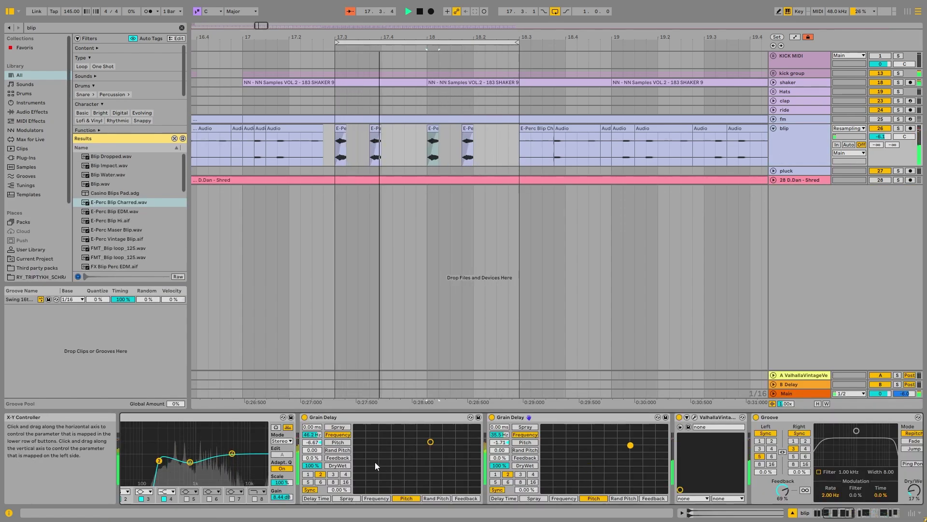
Set the first Grain Delay to 46.2 Hz with pitch -13.1 and switch the second Grain Delay off.
left_click(406, 430)
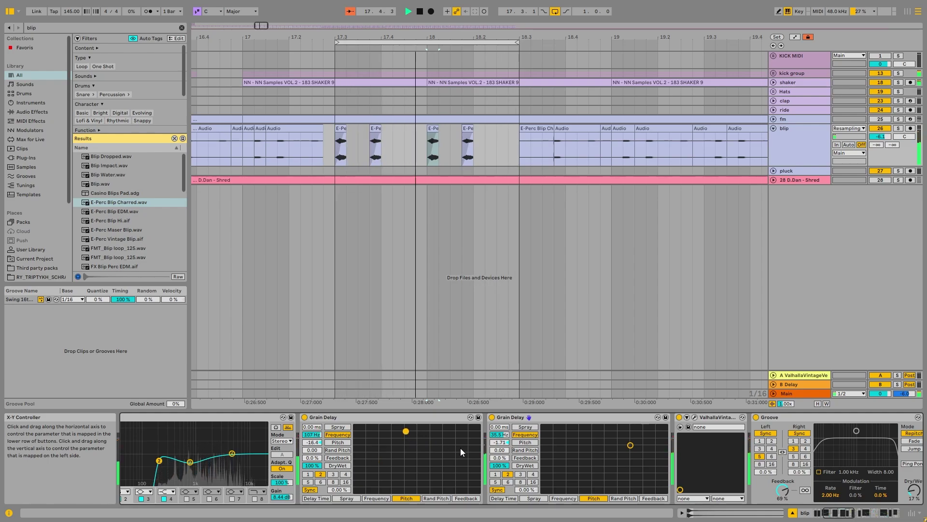
left_click(453, 437)
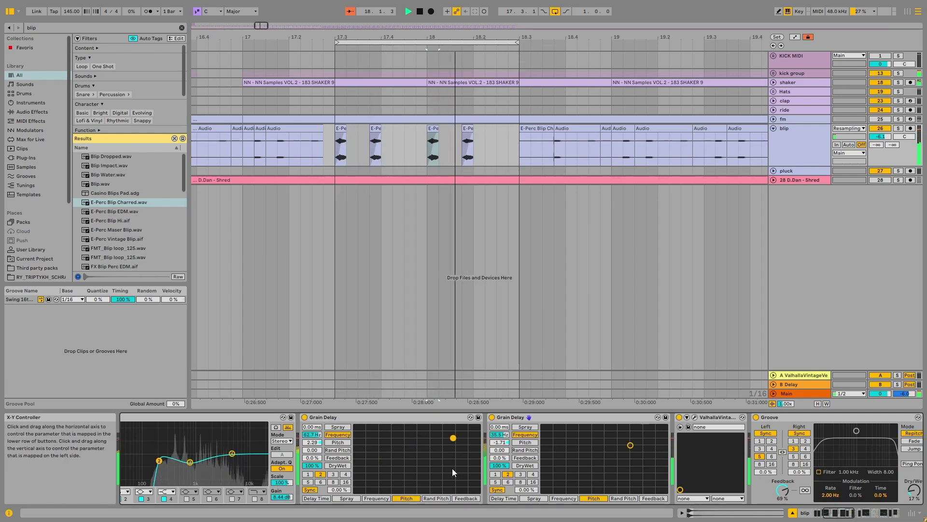
left_click(492, 417)
left_click(412, 442)
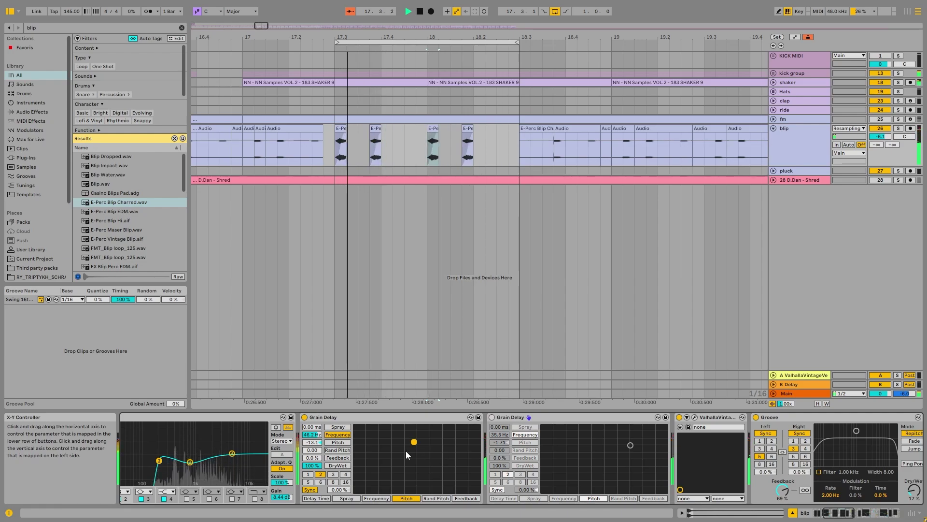
Lower the blip track to -9.1 dB, solo it together with the kick group and stop playback.
left_click_drag(880, 136, 880, 144)
left_click(898, 129)
left_click(899, 73, "ctrl")
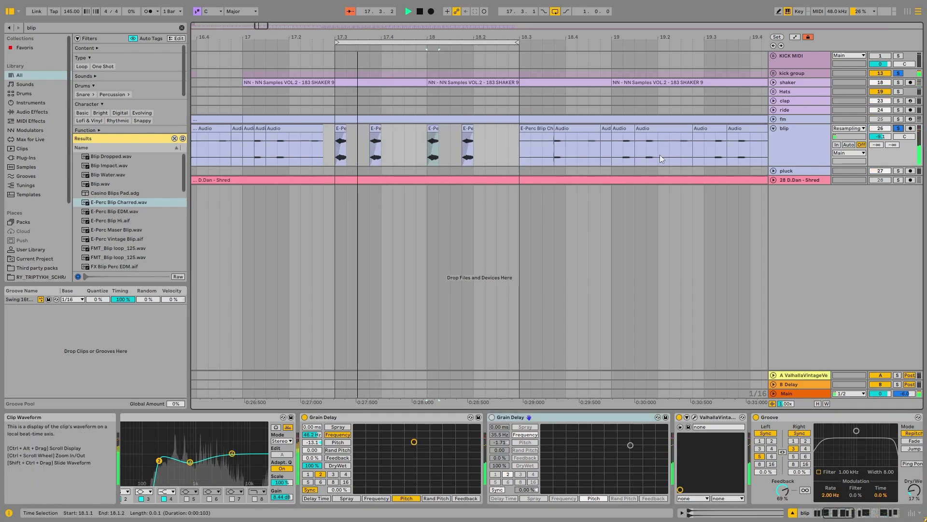
left_click(789, 154)
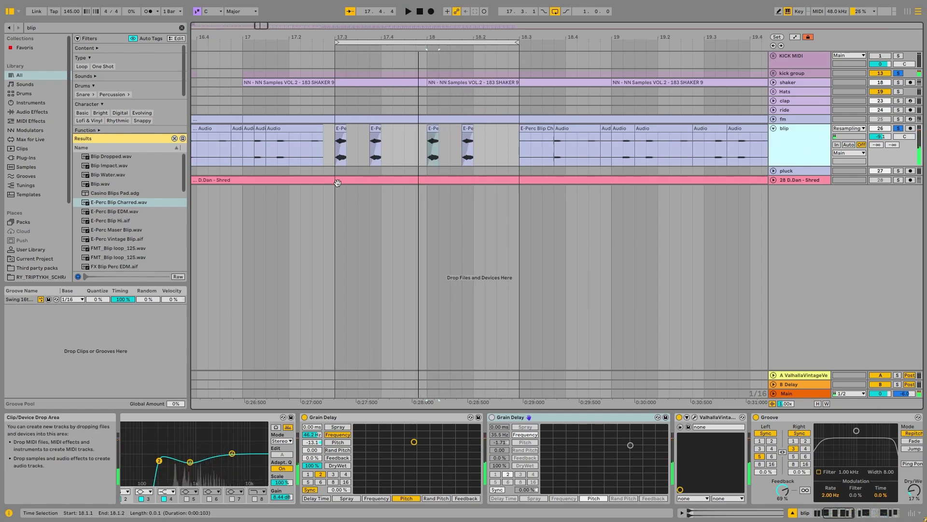
Select the blip track from 17.3.1 to 18.1.1 and review its device chain from the transient shaper to the first Grain Delay.
left_click(823, 512)
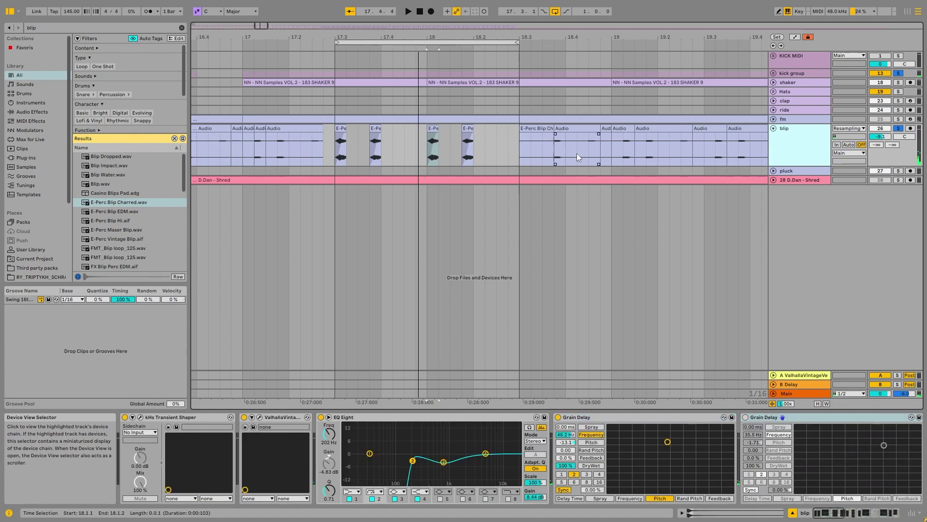
left_click(420, 138)
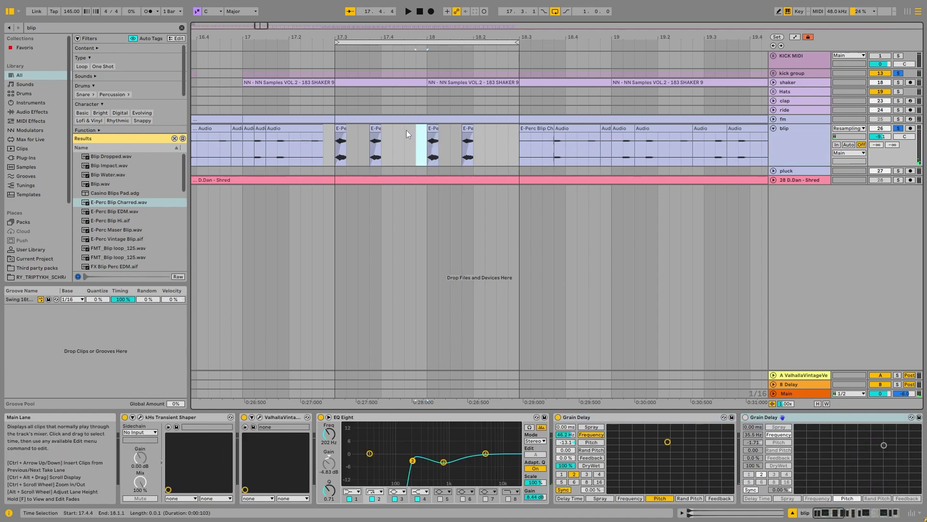
left_click(338, 128, "shift")
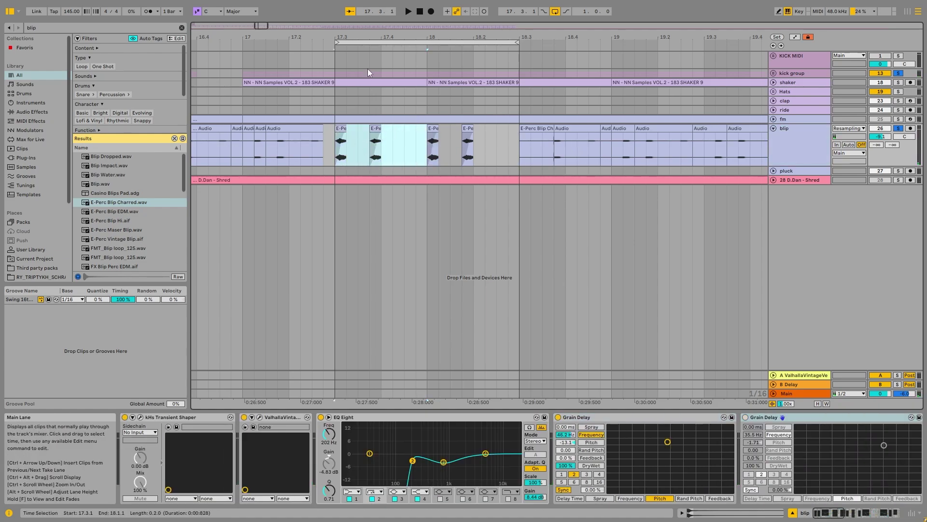
left_click(270, 445)
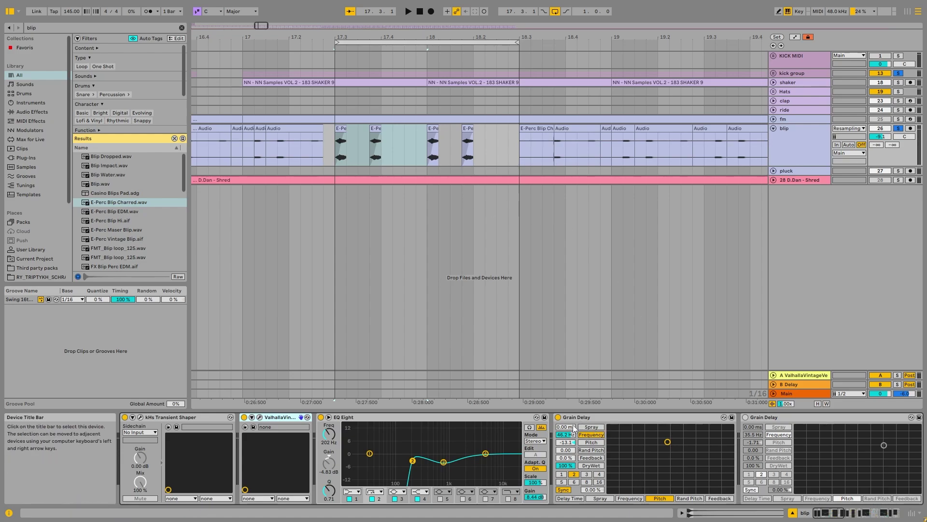
left_click(628, 422)
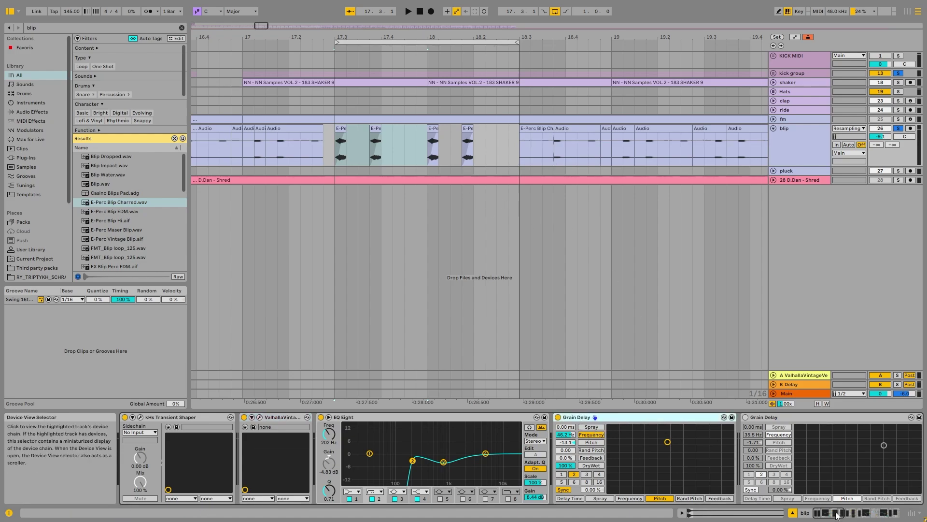
Switch the second Grain Delay back on at 62.7 Hz with pitch -5.52 and briefly audition the loop.
left_click_drag(835, 512, 850, 513)
key("space")
left_click(361, 419)
key("space")
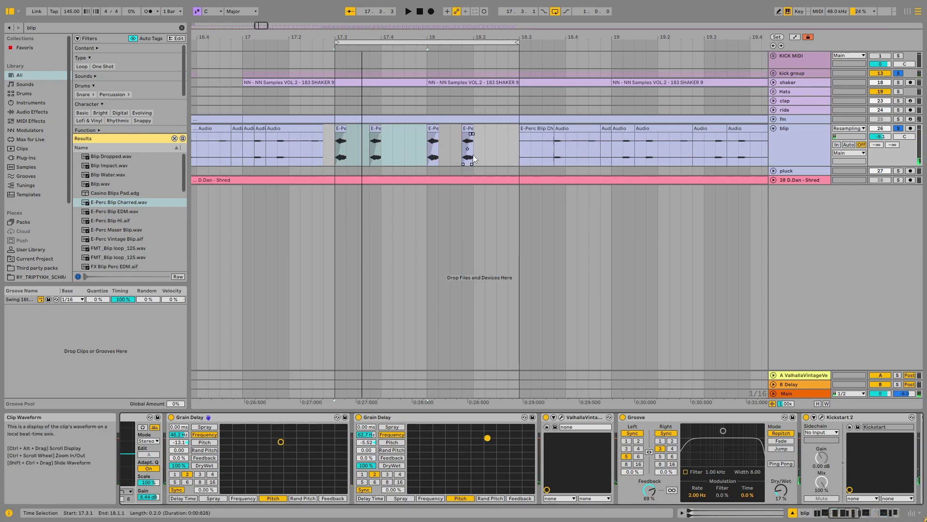
Examine the rest of the blip track's device chain, including the EQ Eights, the rack's Bass Mono chain and the OTT.
left_click_drag(850, 512, 882, 507)
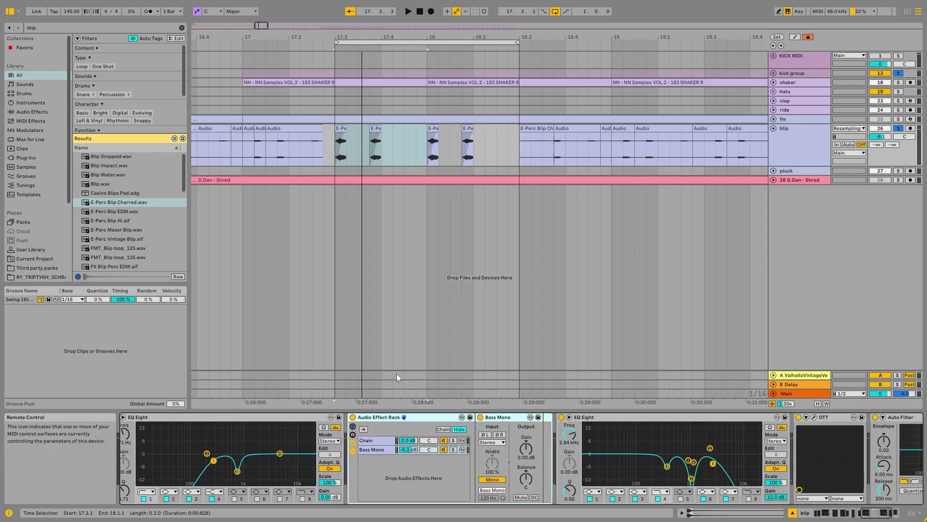
left_click_drag(870, 515, 836, 512)
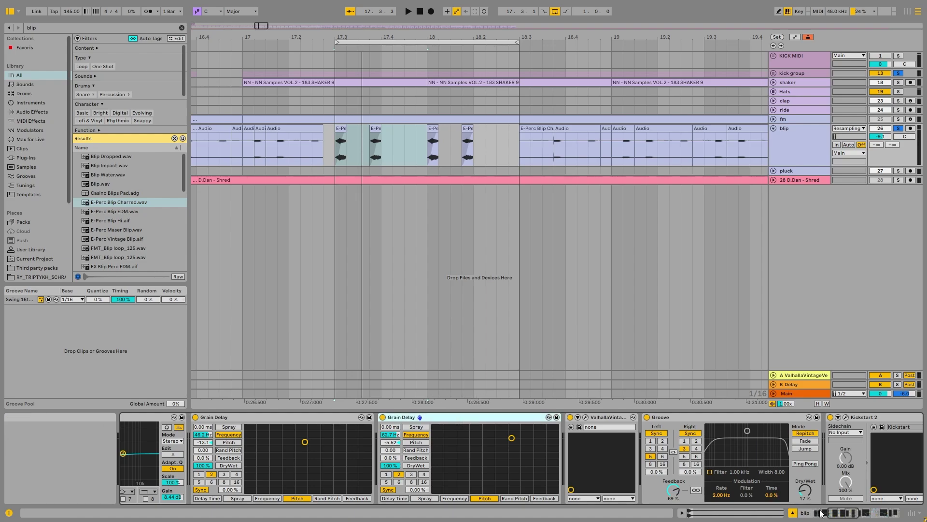
left_click_drag(838, 511, 868, 513)
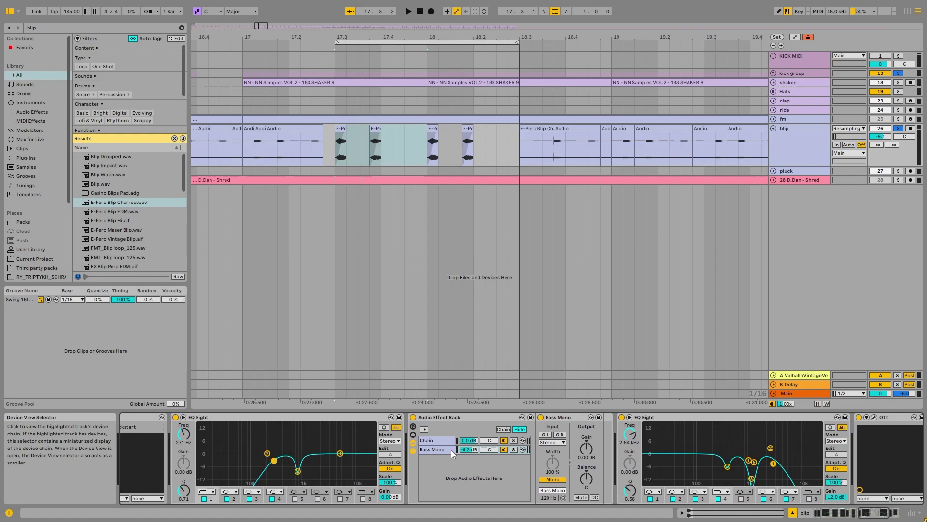
left_click(443, 449)
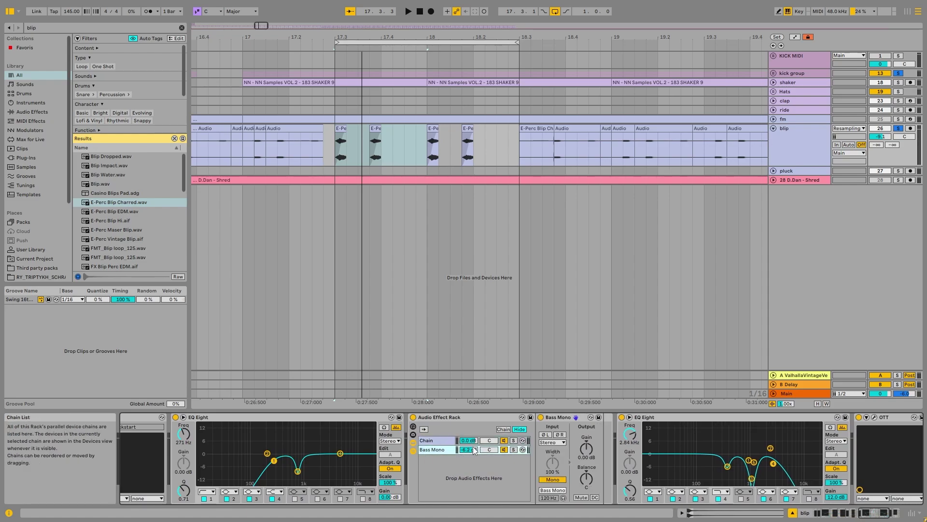
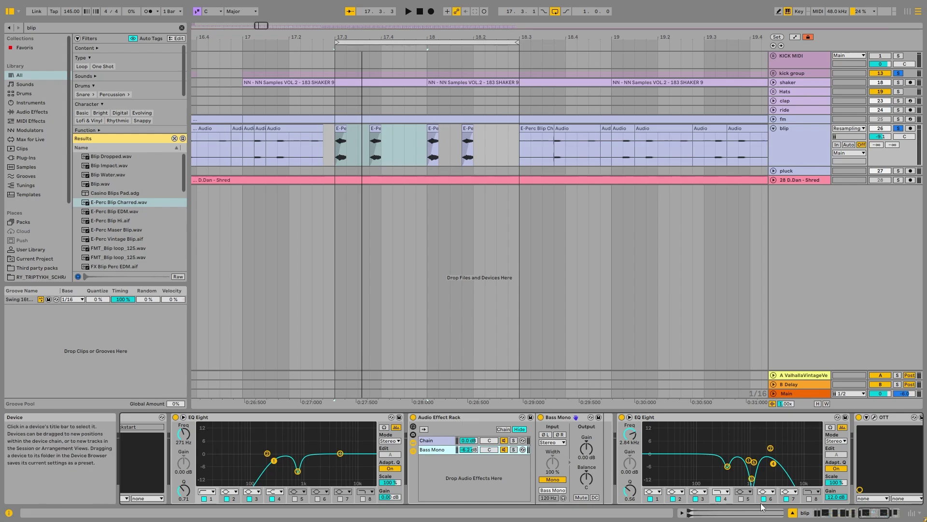
left_click(905, 515)
left_click_drag(885, 515, 836, 515)
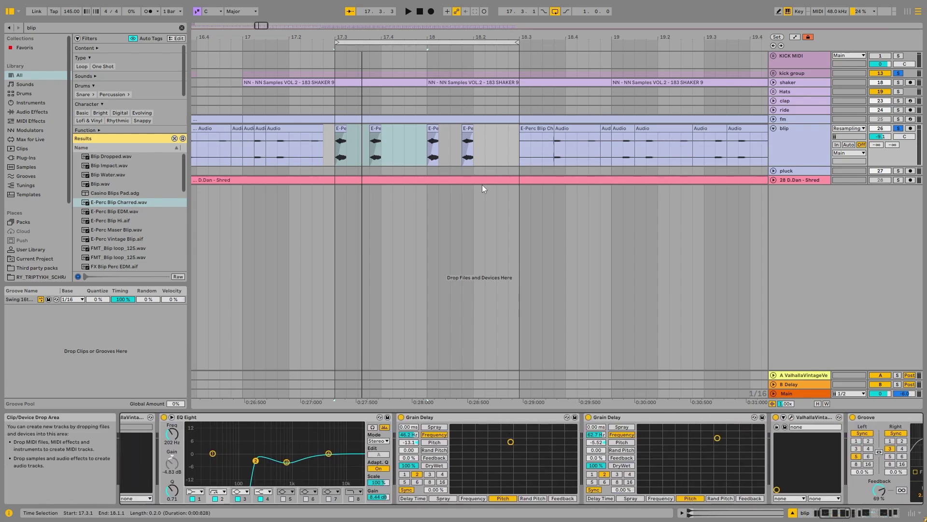
mouse_move(841, 508)
left_mouse_down()
mouse_move(862, 519)
mouse_move(852, 521)
left_mouse_up()
Copy the Shifter from the fm track to just after the blip track's second Grain Delay and start playback.
left_click(804, 119)
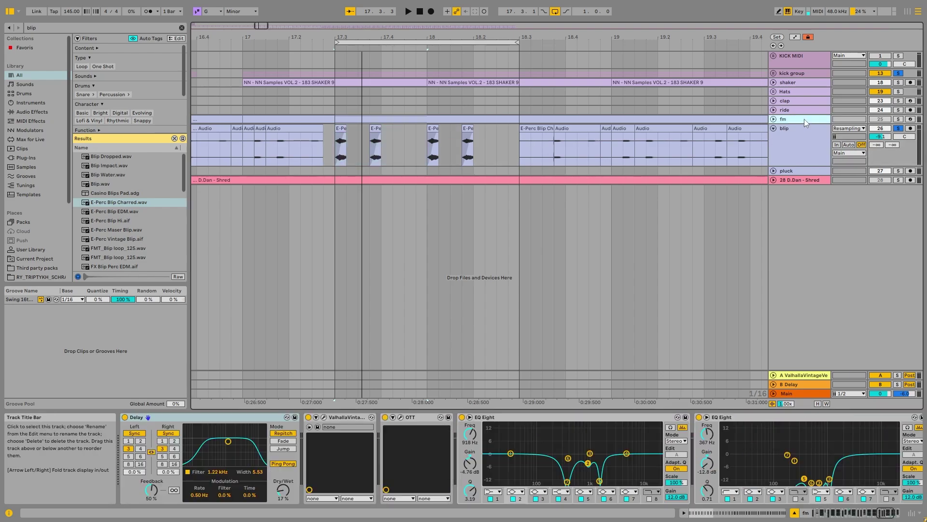
left_click(869, 515)
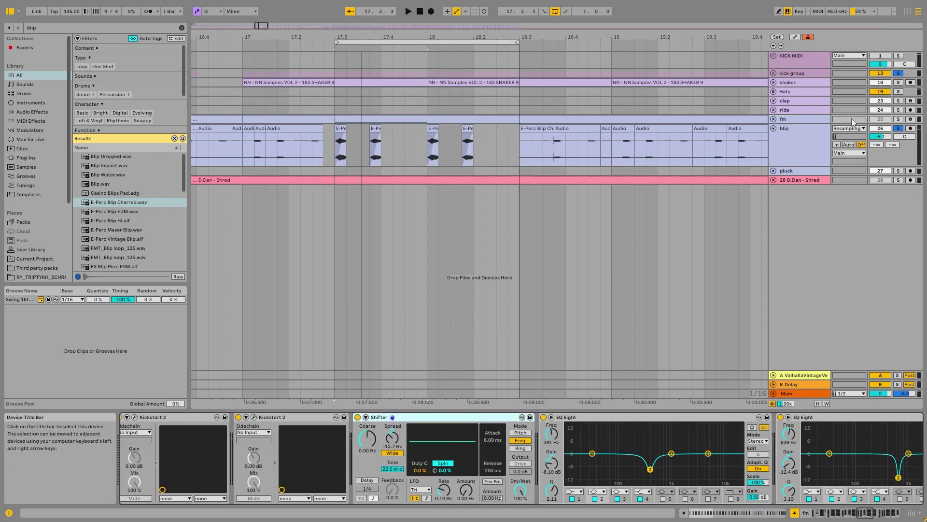
key("Down")
left_click(655, 418)
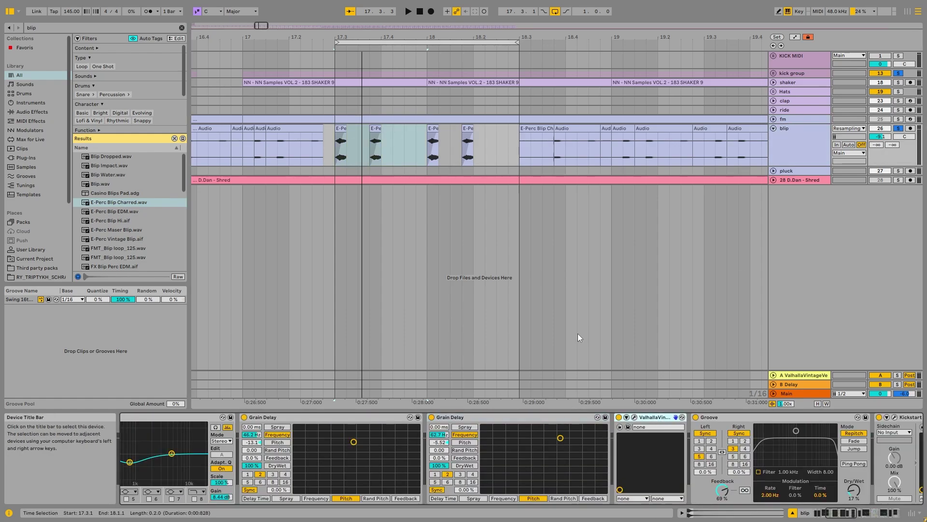
key("ctrl+v")
key("space")
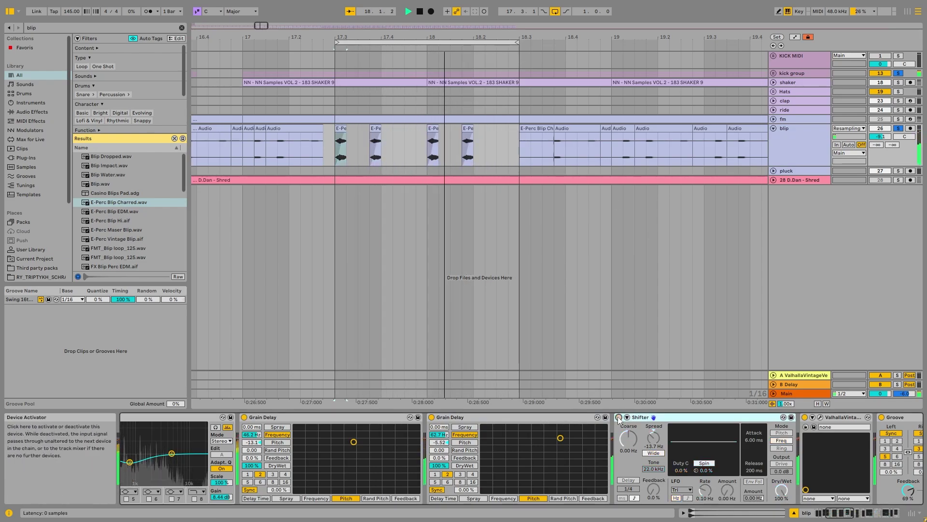
Set the blip track's Shifter to a coarse shift of 476 Hz and reset its fine tuning to 0.00 Hz.
left_click_drag(653, 437, 654, 454)
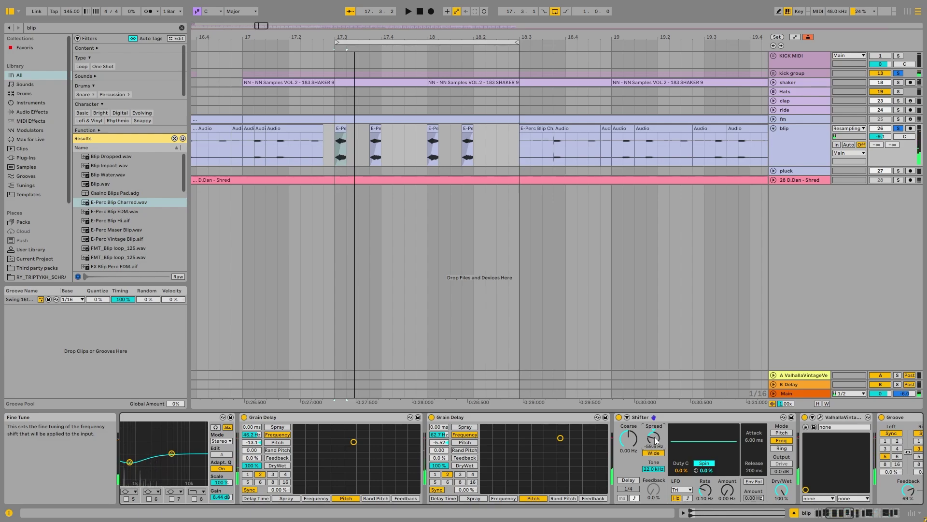
key("space")
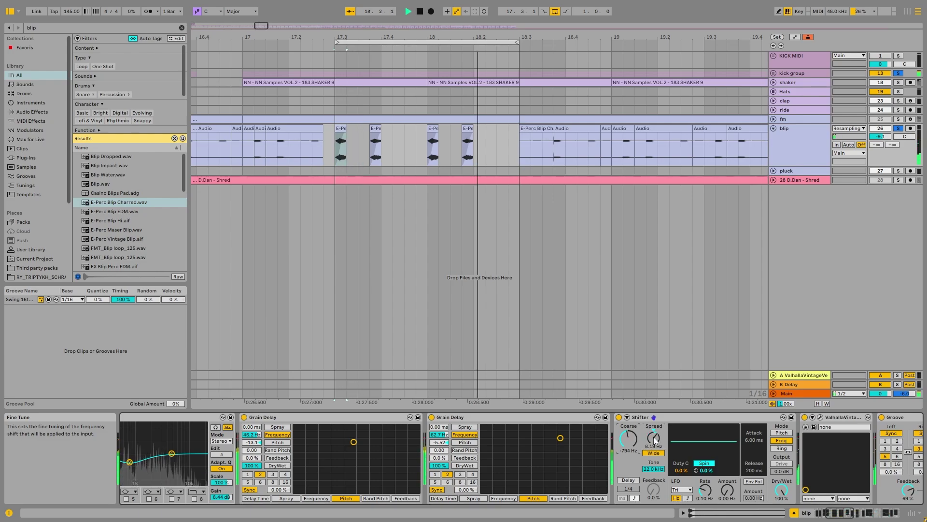
double_click(654, 438)
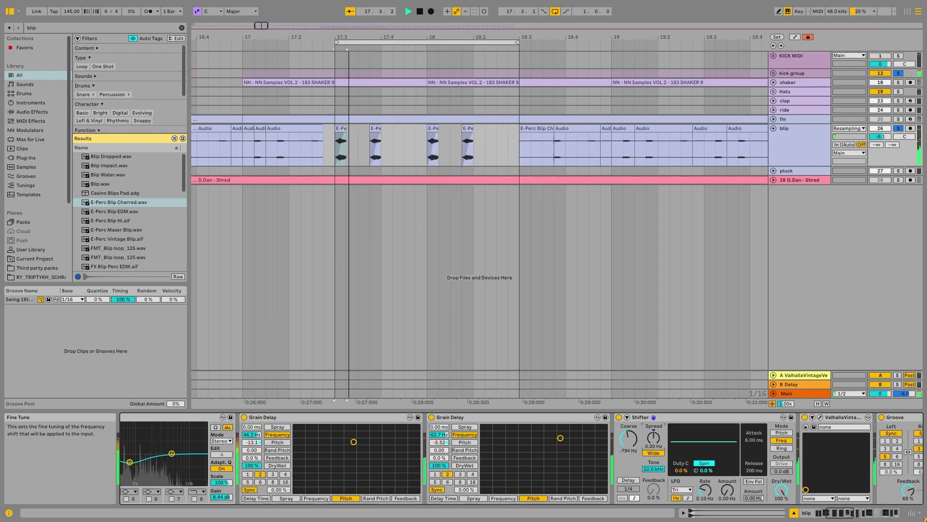
left_click_drag(634, 440, 634, 430)
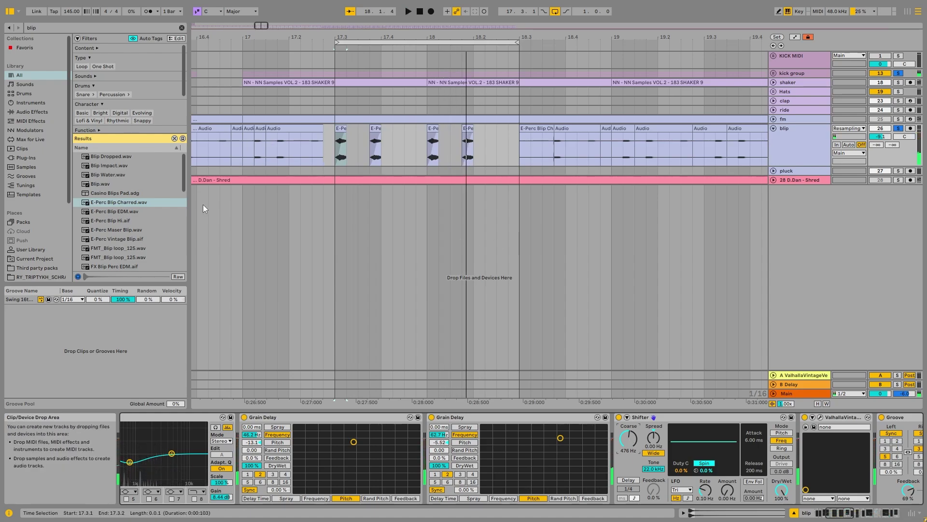
Replace the clip at 17.3.1 on the blip track with the Blip.wav sample, audition it and preview Blip Dropped.wav.
left_click(139, 176)
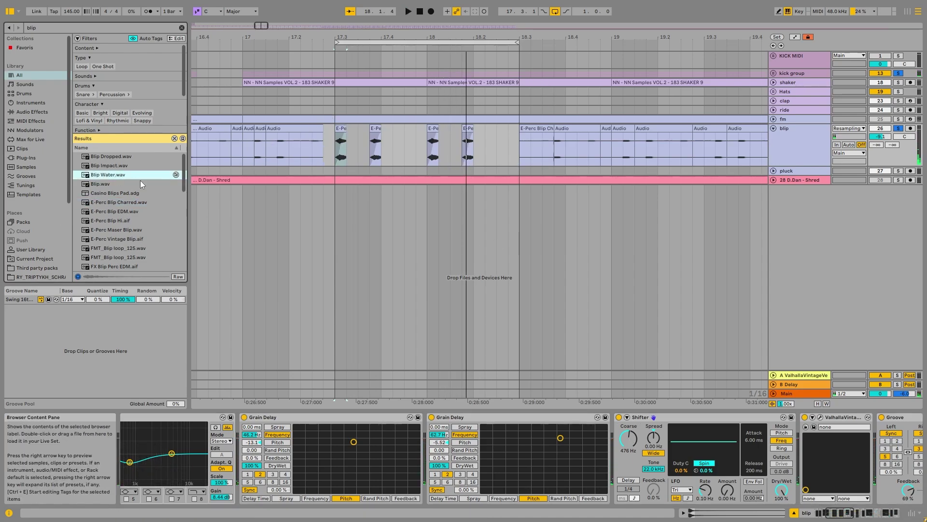
left_click_drag(108, 184, 338, 143)
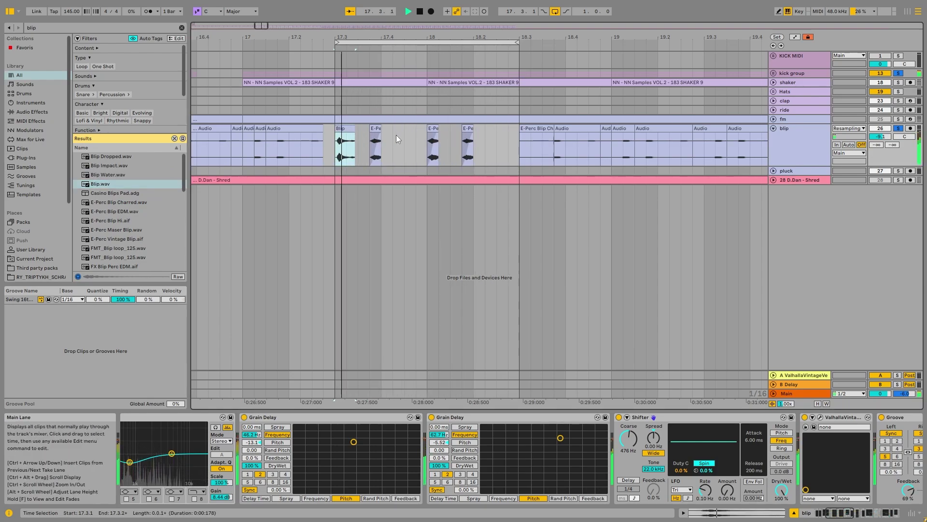
key("space")
left_click(122, 158)
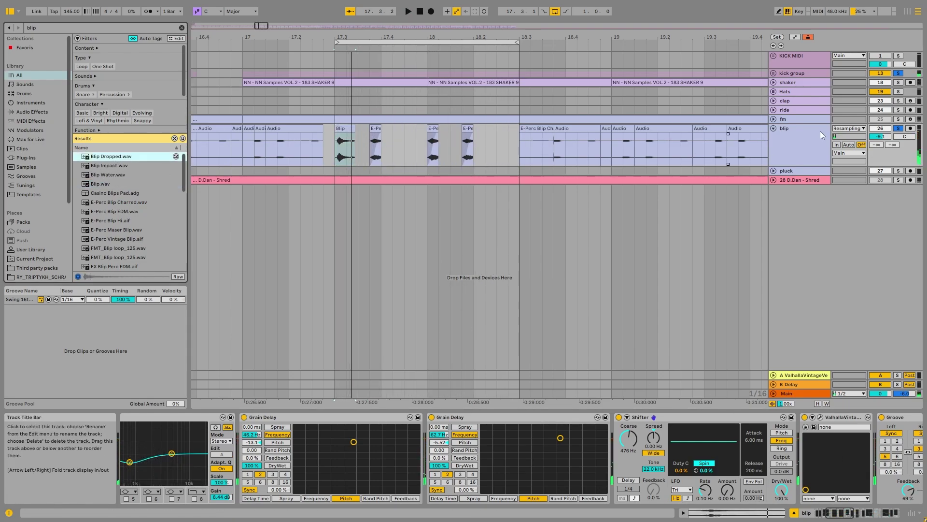
left_click(786, 140)
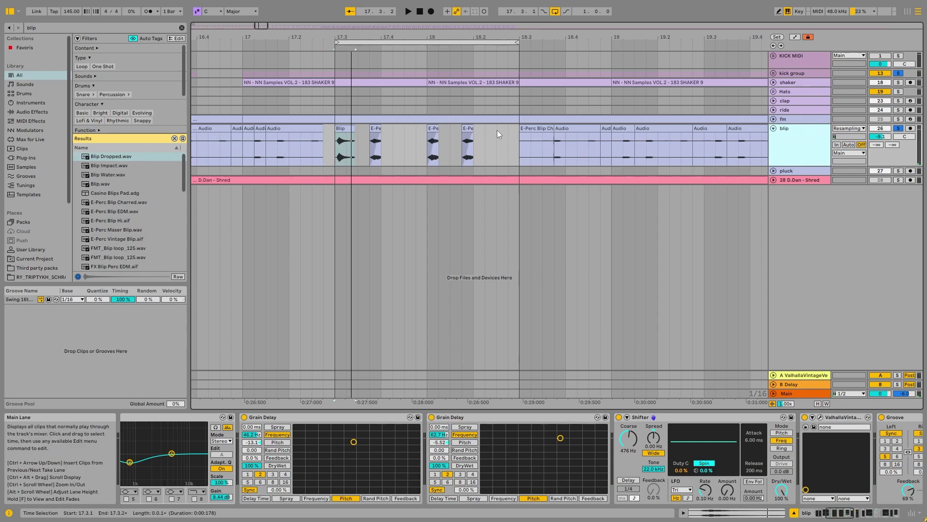
Solo and unfold the pluck track, and select its first clip at 49.1.1.
scroll(380, 143, "down", 5)
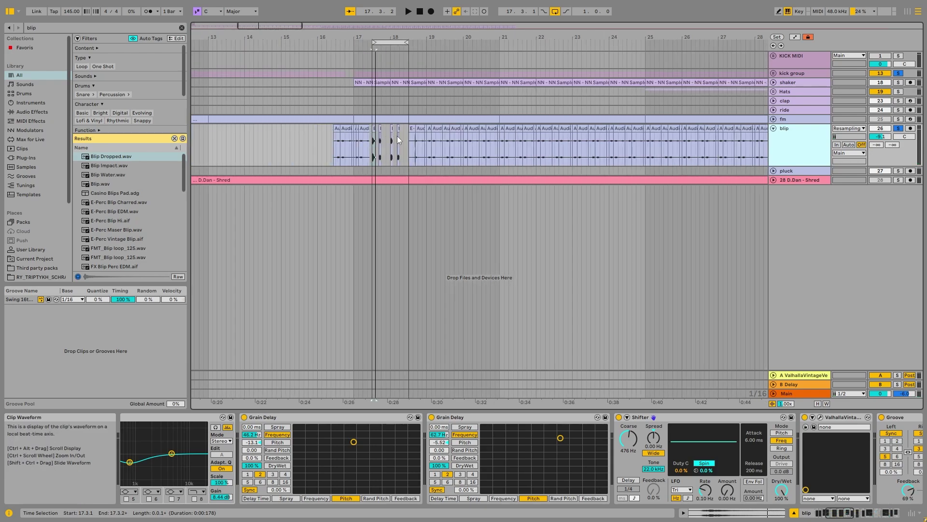
left_click(412, 145)
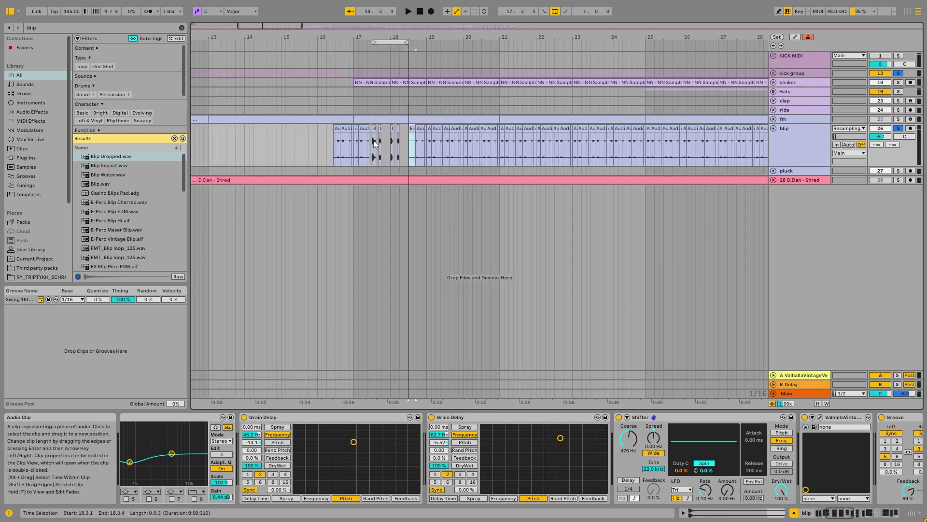
scroll(375, 144, "up", 3)
left_click(898, 171)
scroll(566, 135, "down", 10)
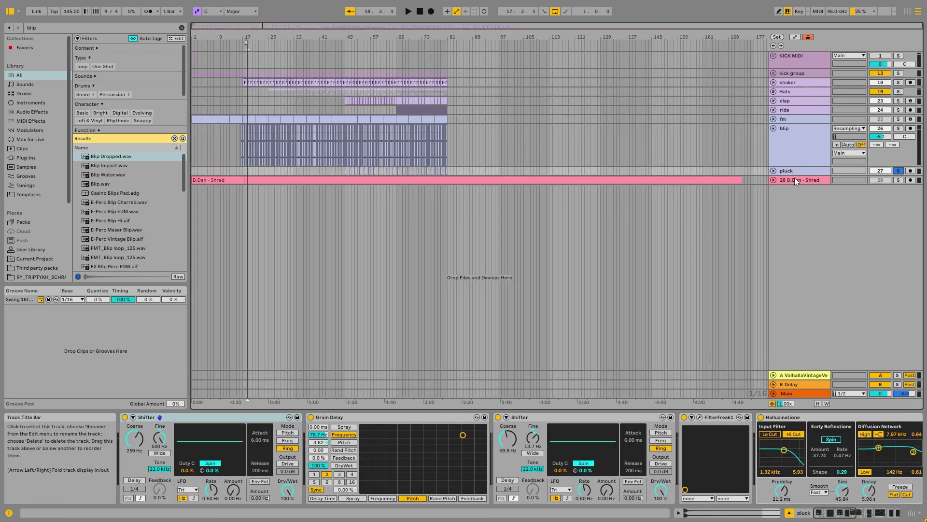
left_click(774, 171)
scroll(348, 182, "up", 8)
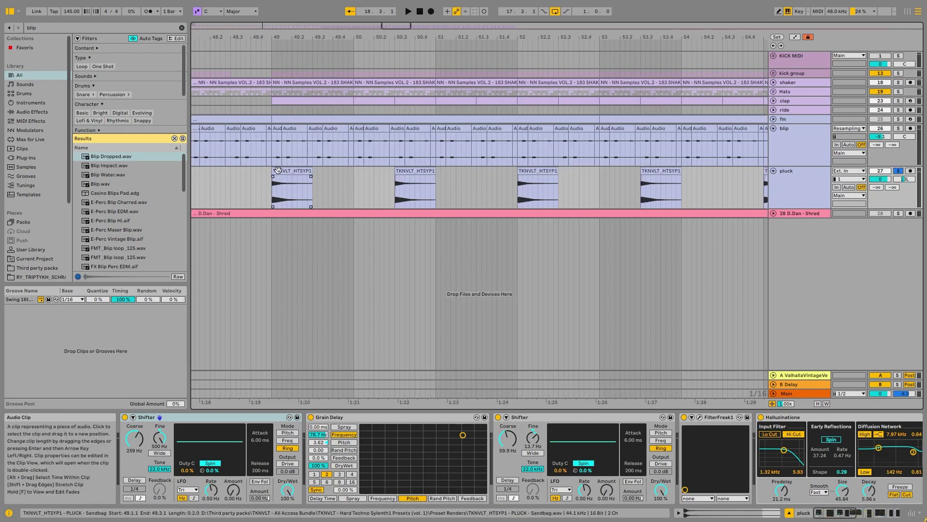
left_click(292, 191)
left_click_drag(835, 513, 816, 513)
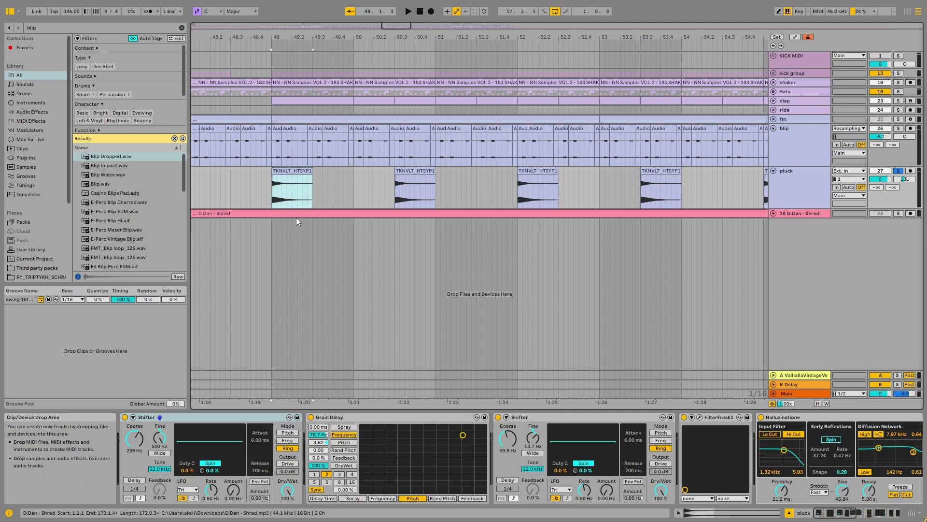
Turn off all devices in the pluck track's effect chain.
scroll(296, 218, "down", 3)
scroll(361, 215, "up", 8)
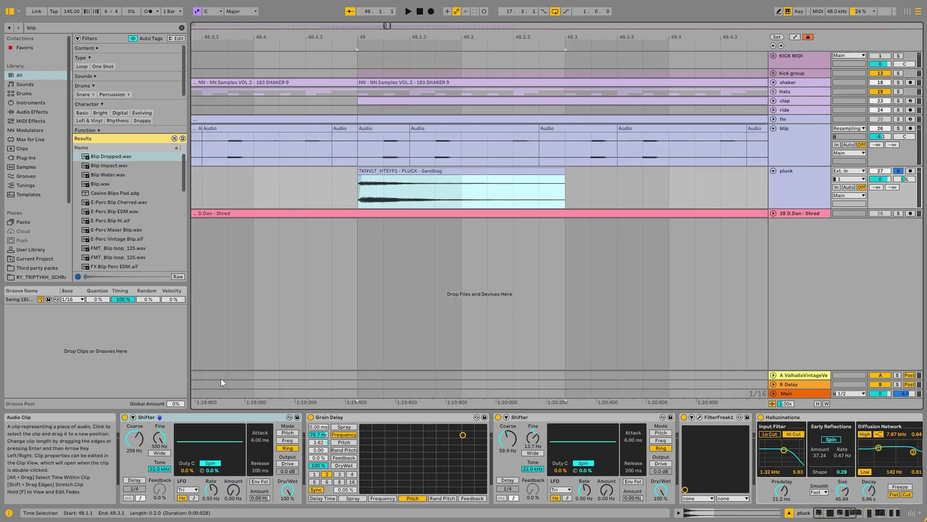
left_click(205, 417)
key("ctrl+a")
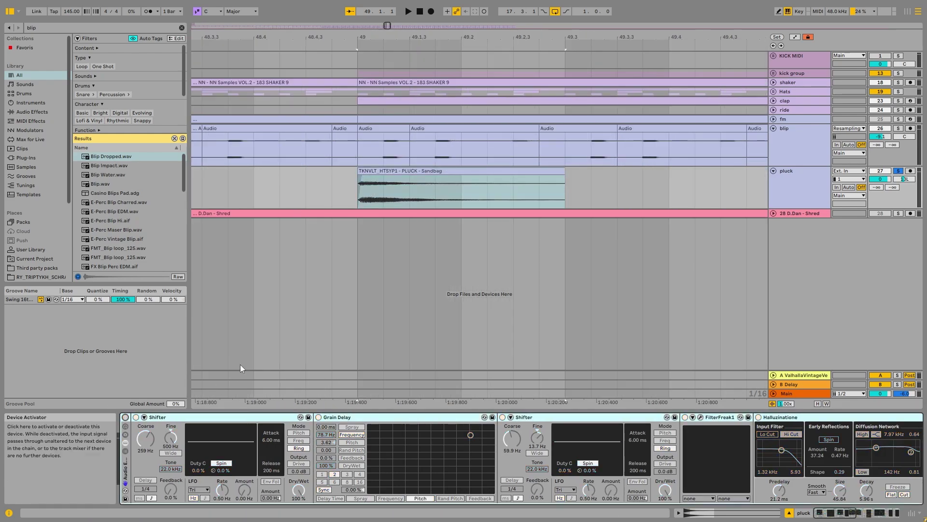
Open the pluck clip at 49.1.1 in the sample editor and audition its unprocessed sound.
left_click(407, 187)
scroll(407, 187, "down", 3)
double_click(408, 176)
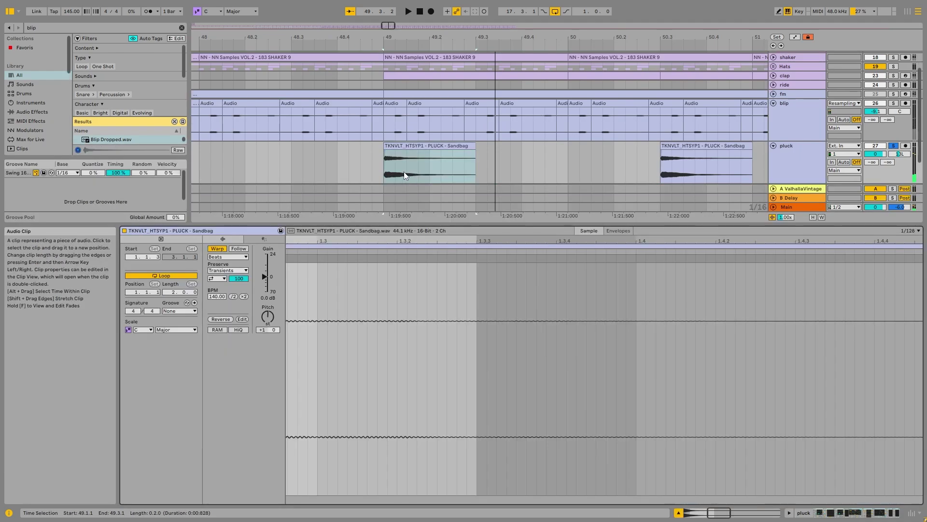
scroll(386, 160, "up", 4)
key("space")
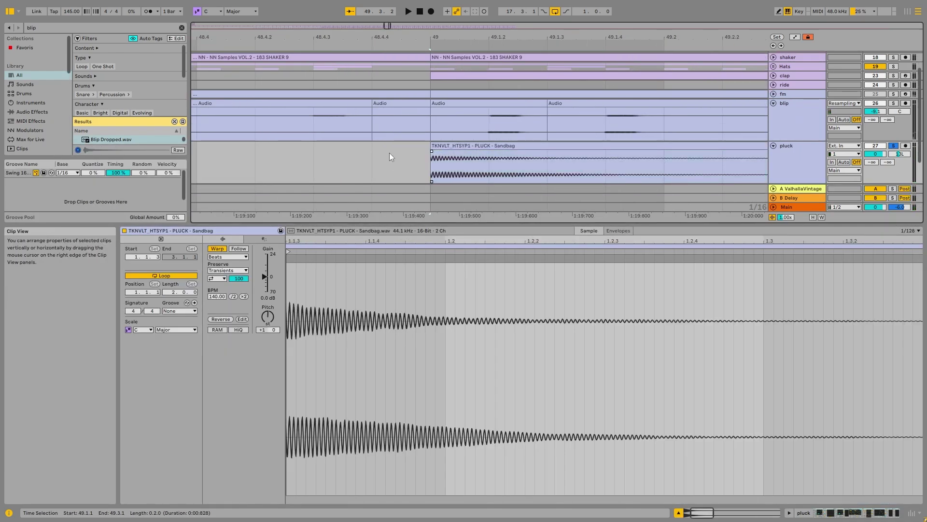
left_click(452, 147)
key("space")
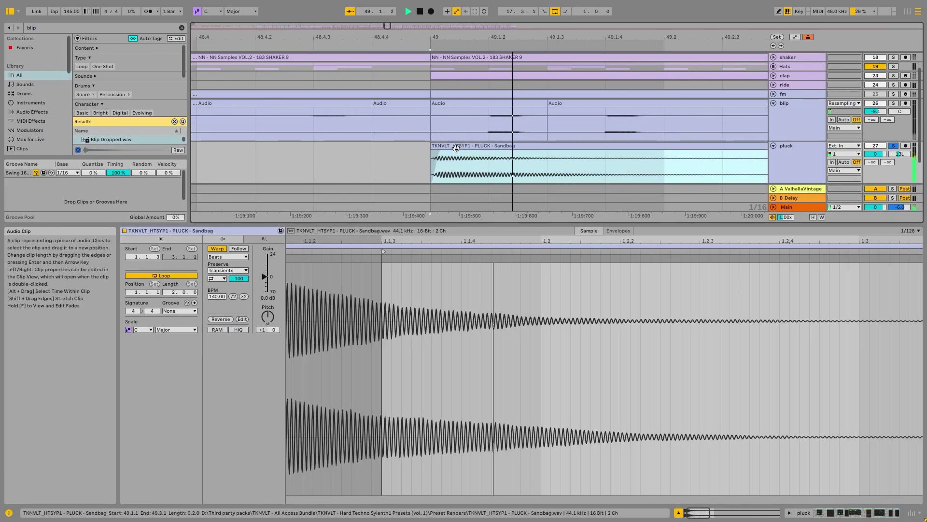
Switch the pluck track's devices back on, except for Kickstart 2, kHs Transient Shaper, EQ Eight and Delay.
scroll(453, 150, "down", 4)
left_click(807, 177)
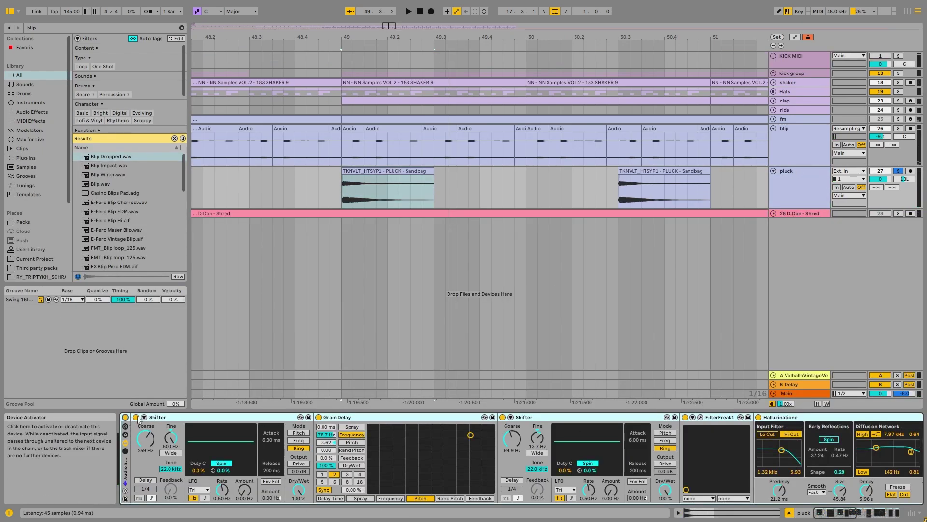
left_click(867, 516)
left_click(896, 512)
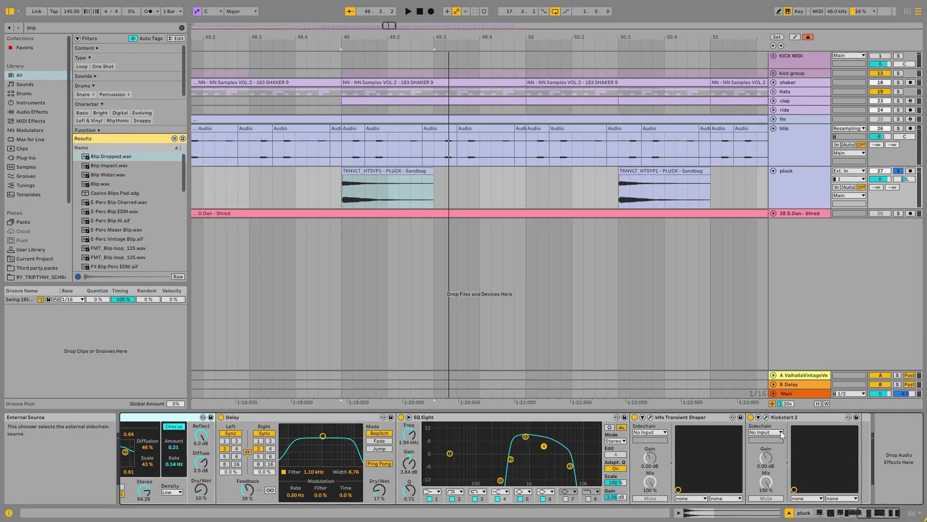
left_click(635, 417)
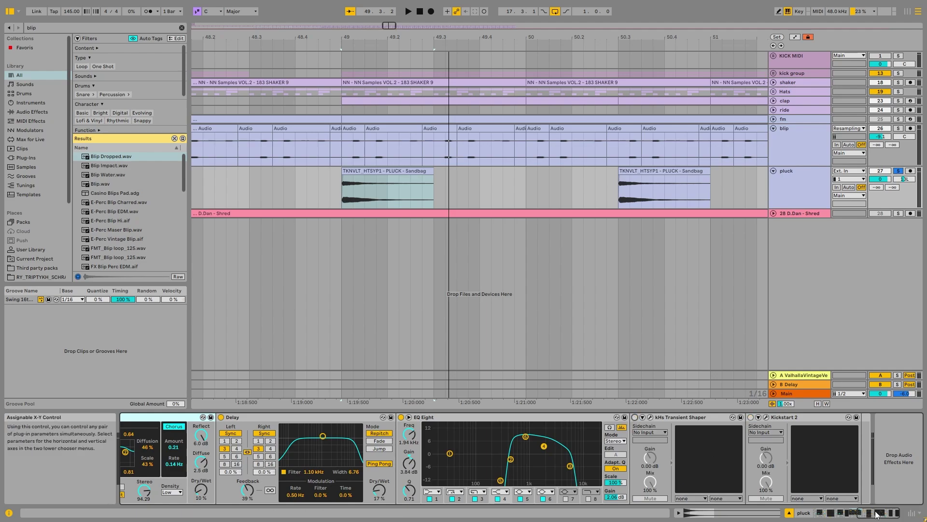
left_click(401, 417)
Turn off the pluck track's Halluzinatione, FilterFreak1, second Shifter and Grain Delay, leaving only the first Shifter active.
left_click(812, 516)
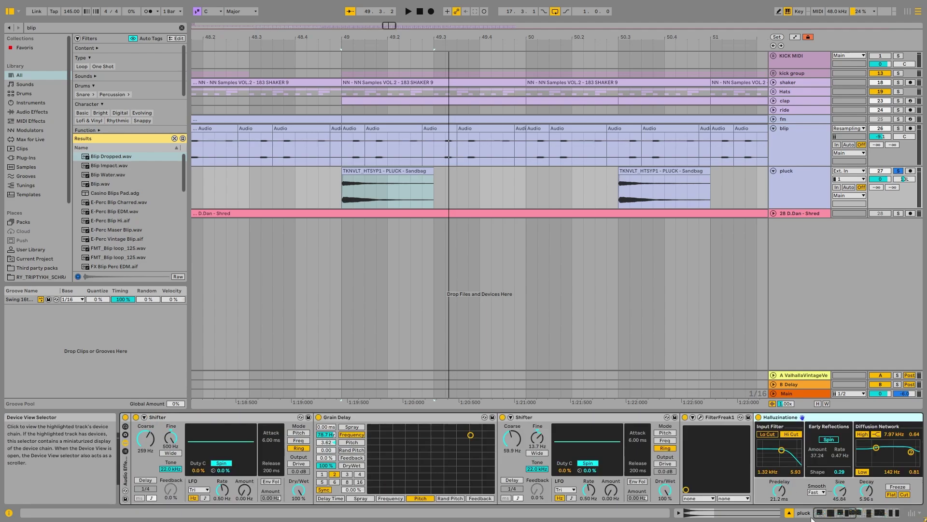
left_click(686, 417)
left_click(502, 417)
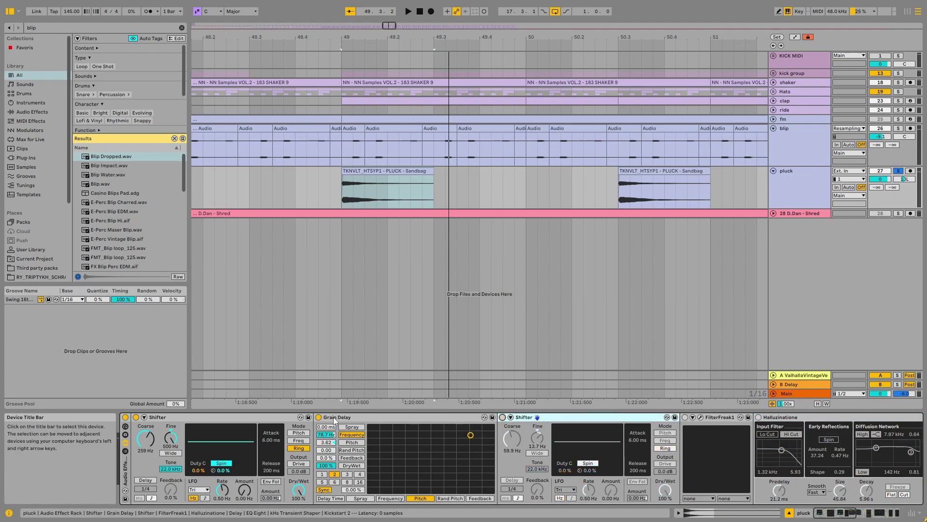
left_click(318, 416)
Audition the pluck clip with only the first Shifter active, comparing it with the Shifter off and on.
key("space")
left_click(136, 417)
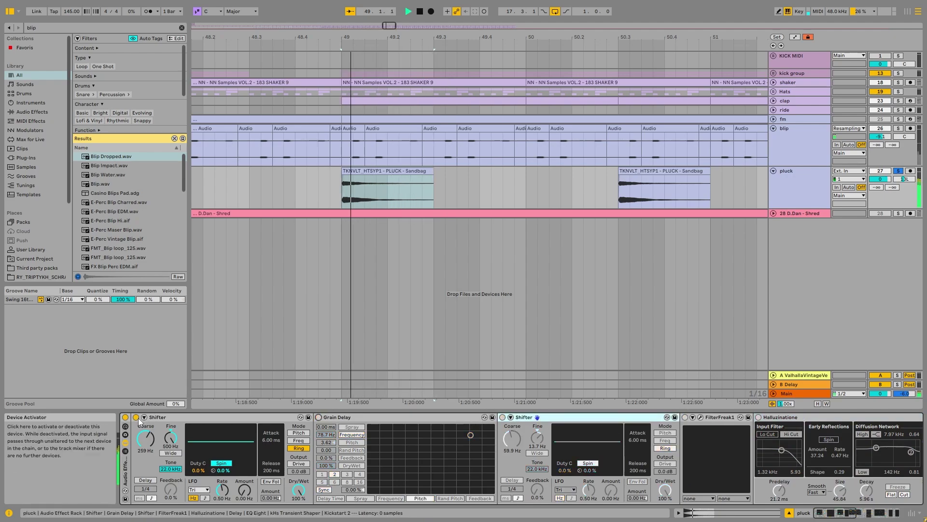
left_click(137, 418)
key("space")
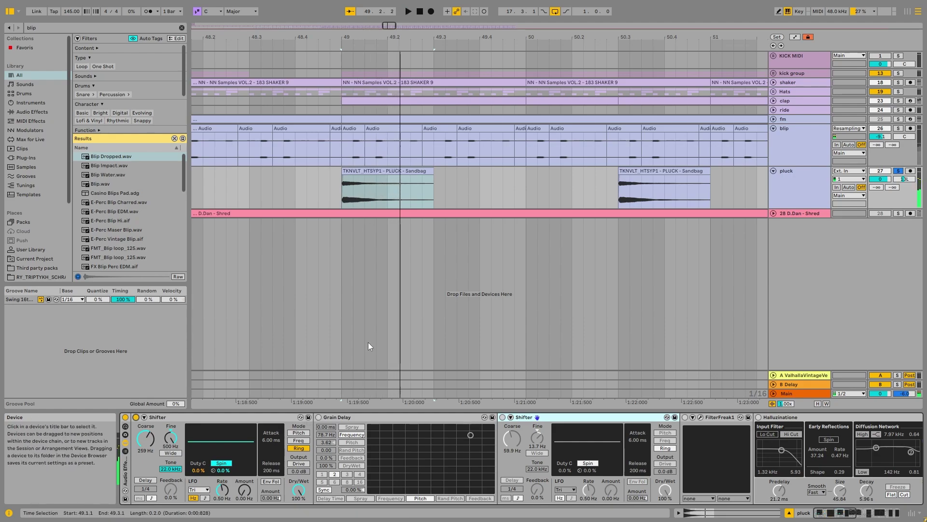
Compare the pluck clip with the Grain Delay on and off during playback.
left_click(318, 417)
key("space")
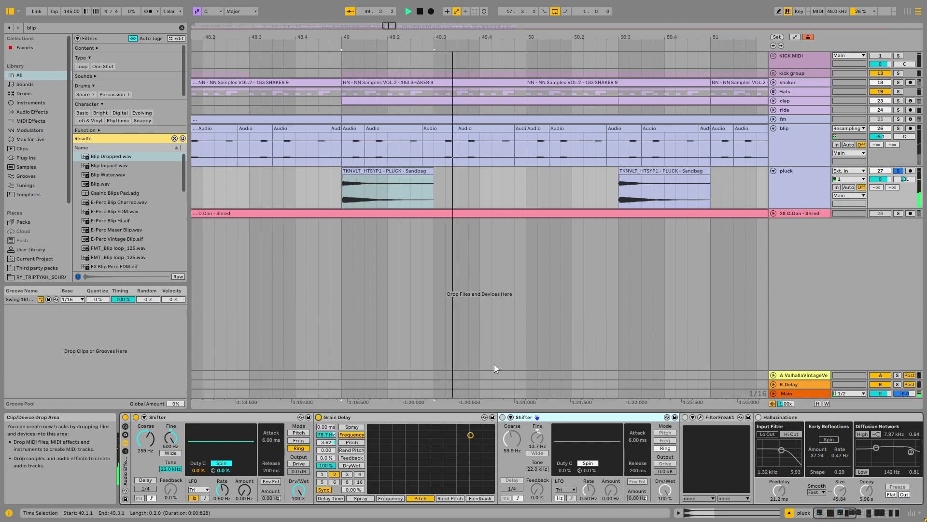
key("space")
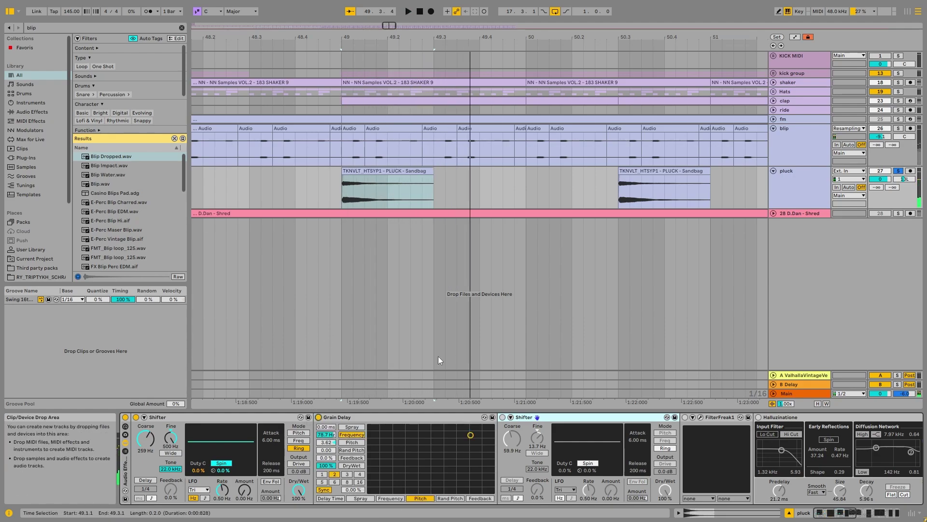
key("space")
left_click(318, 417)
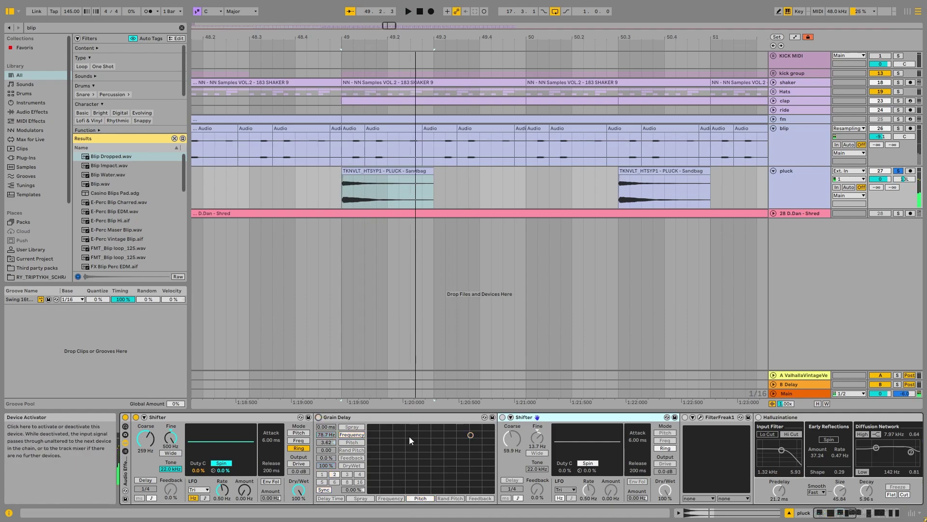
key("space")
Duplicate the pluck track's Grain Delay, set the copy to 70.2 Hz frequency and -7.05 pitch, and audition it.
key("ctrl+d")
left_click(503, 417)
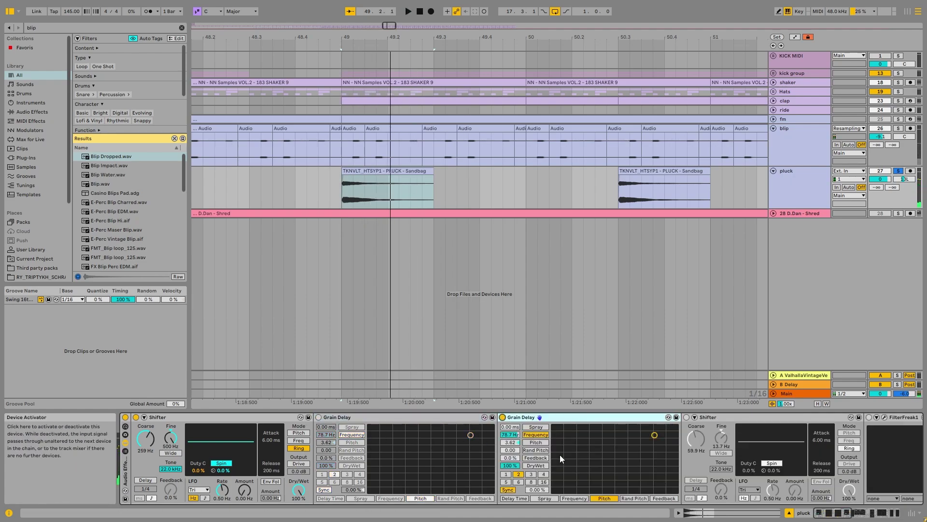
left_click(574, 455)
key("space")
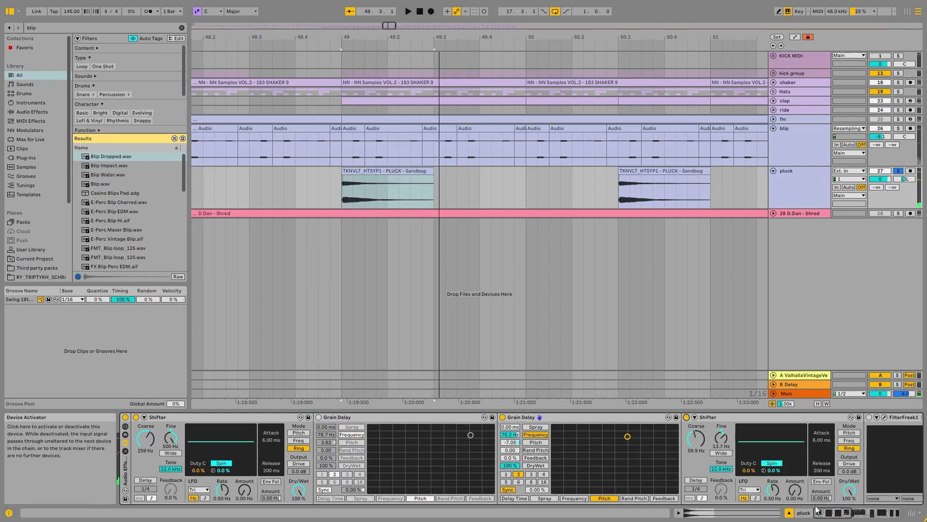
Turn on FilterFreak1 on the pluck track, view its filter settings and audition the clip through it.
left_click(850, 514)
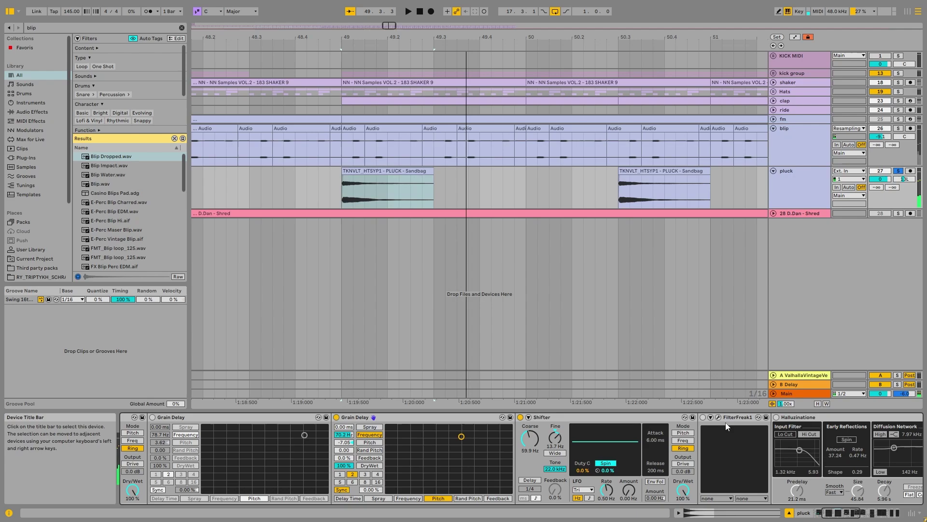
left_click(845, 512)
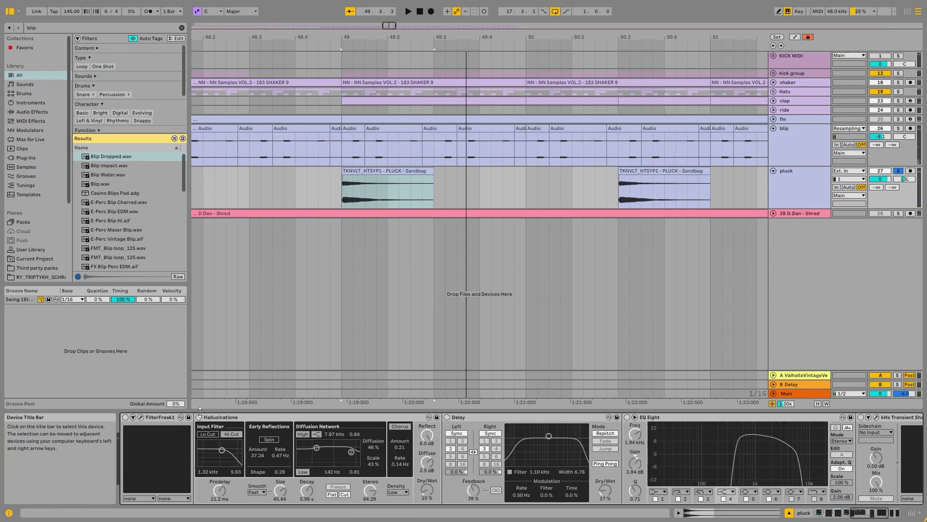
left_click(141, 417)
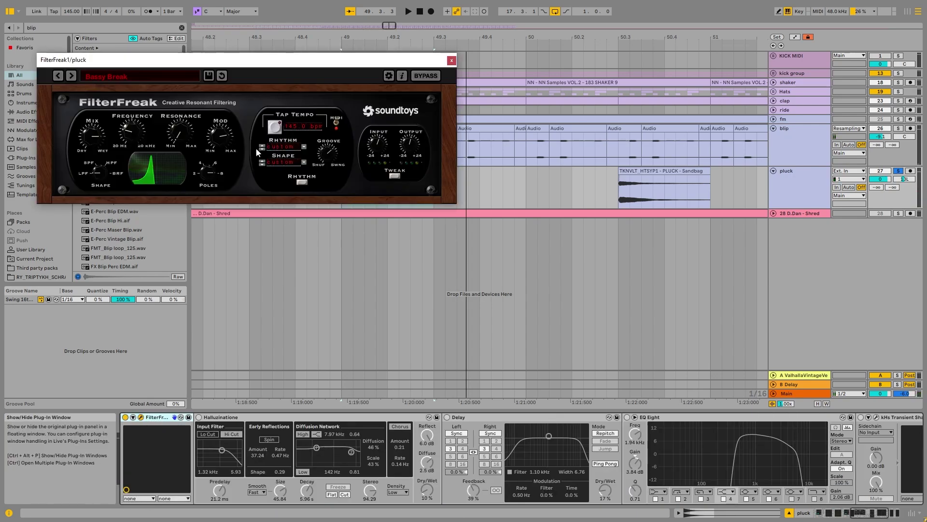
left_click_drag(291, 62, 340, 88)
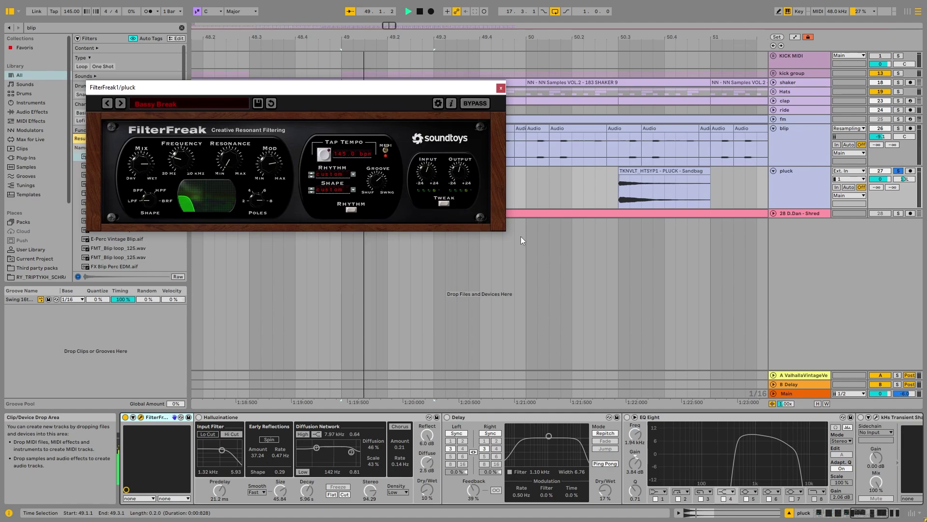
left_click(501, 88)
key("space")
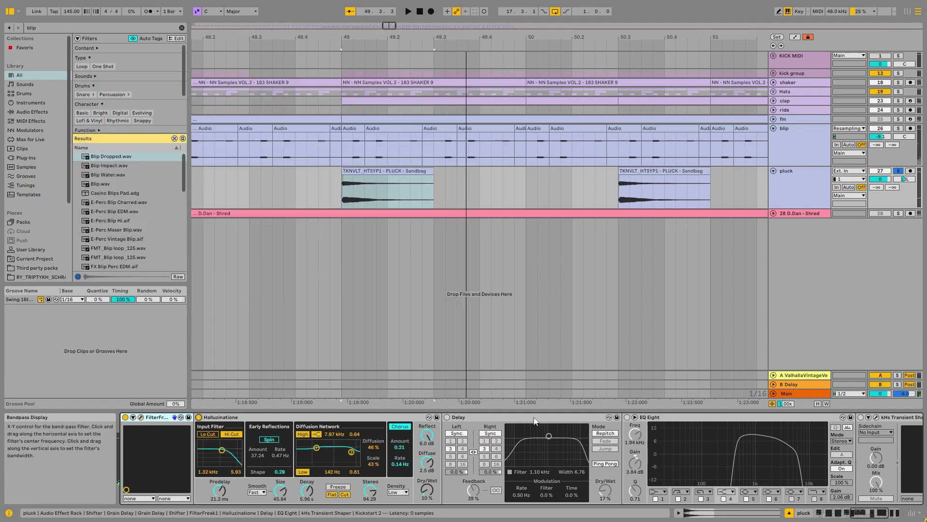
Turn on the pluck track's Delay alongside Halluzinatione and audition the clip.
left_click(447, 416)
key("space")
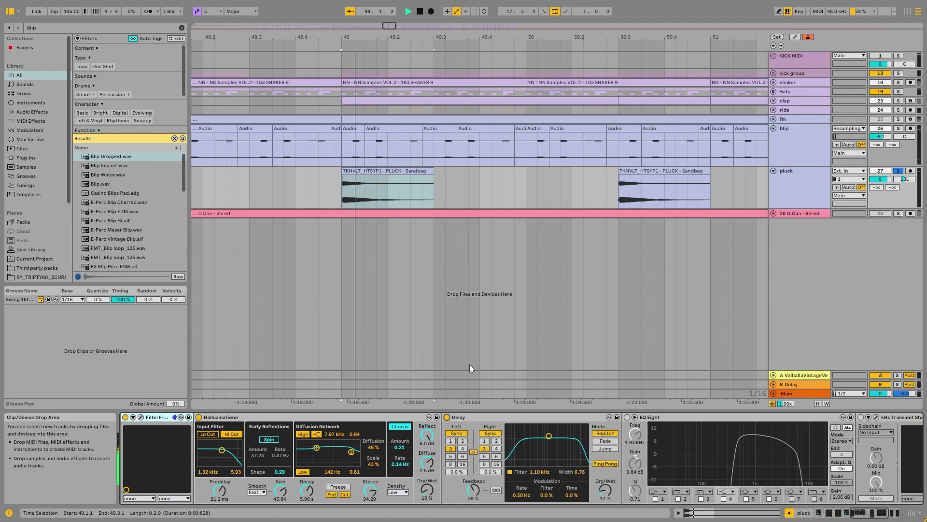
key("space")
key("space")
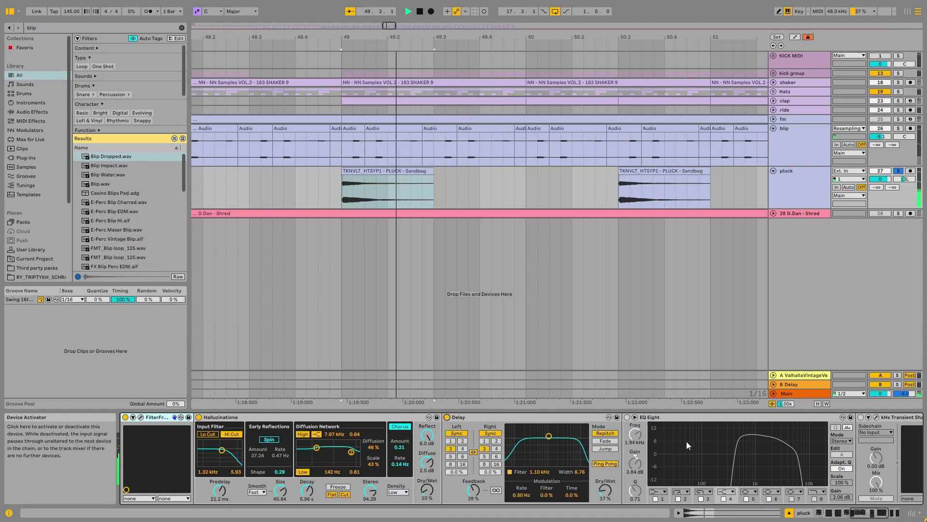
Turn on the pluck track's EQ Eight, kHs Transient Shaper and Kickstart 2 during playback, and view the Kickstart 2 curve.
left_click(628, 416)
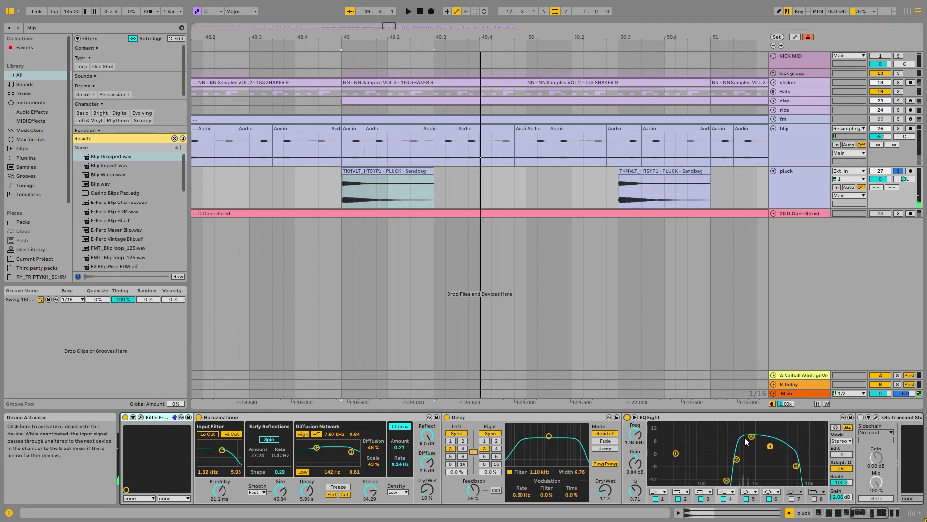
left_click(877, 514)
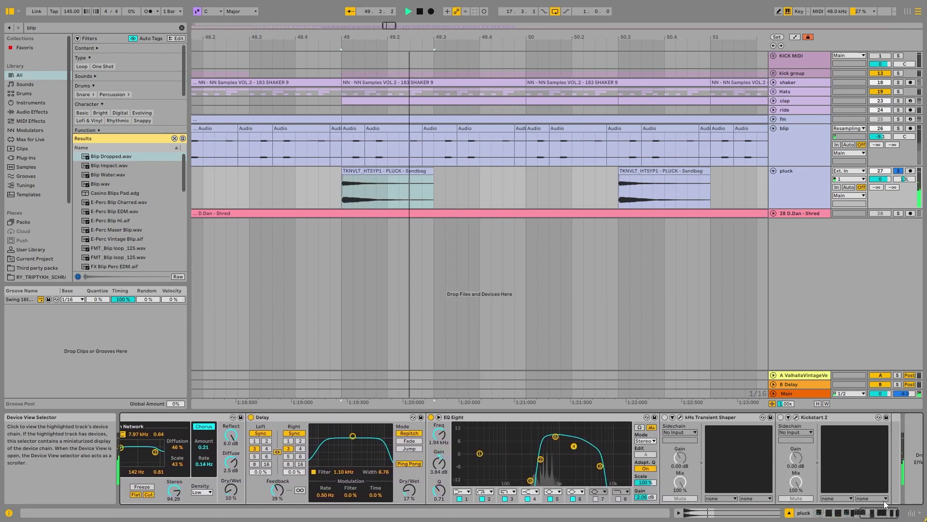
left_click(665, 417)
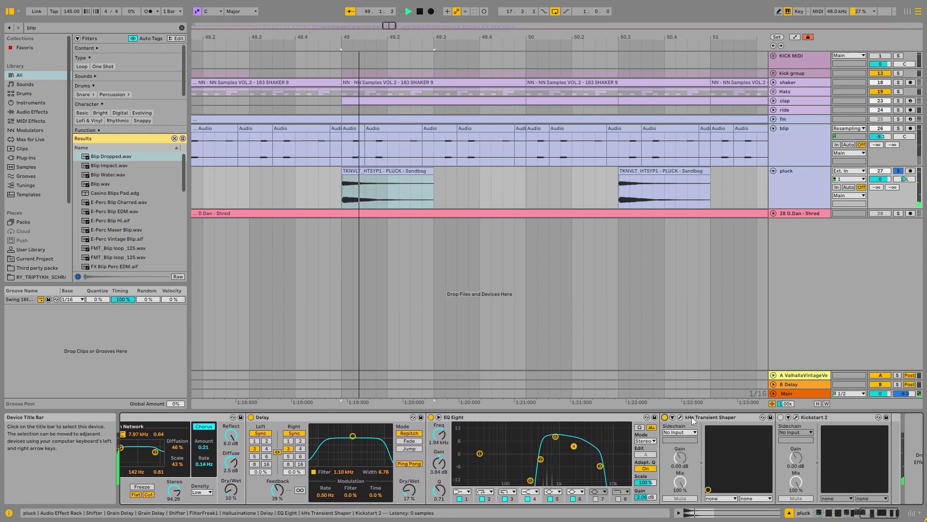
left_click(781, 416)
left_click(796, 417)
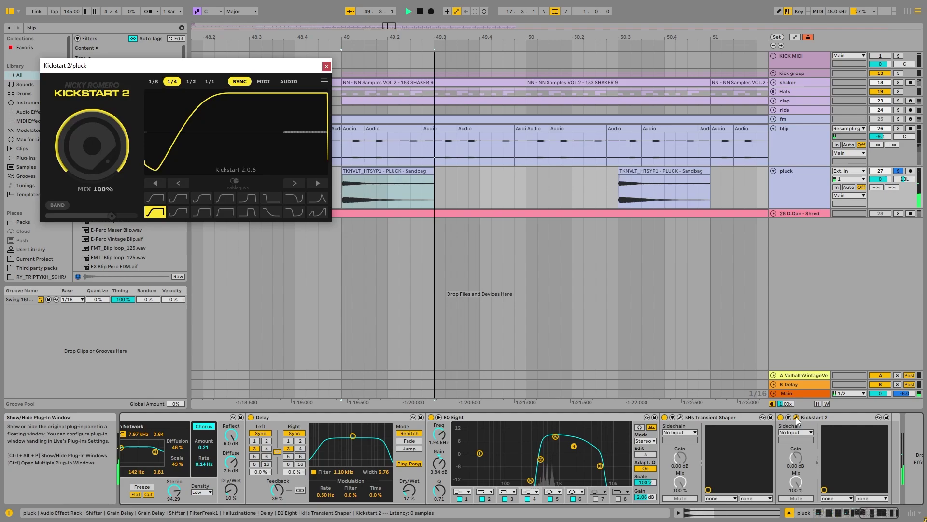
left_click(326, 66)
key("space")
Bring back the original Grain Delay in place of its duplicate on the pluck track and audition the clip.
scroll(327, 422, "up", 5)
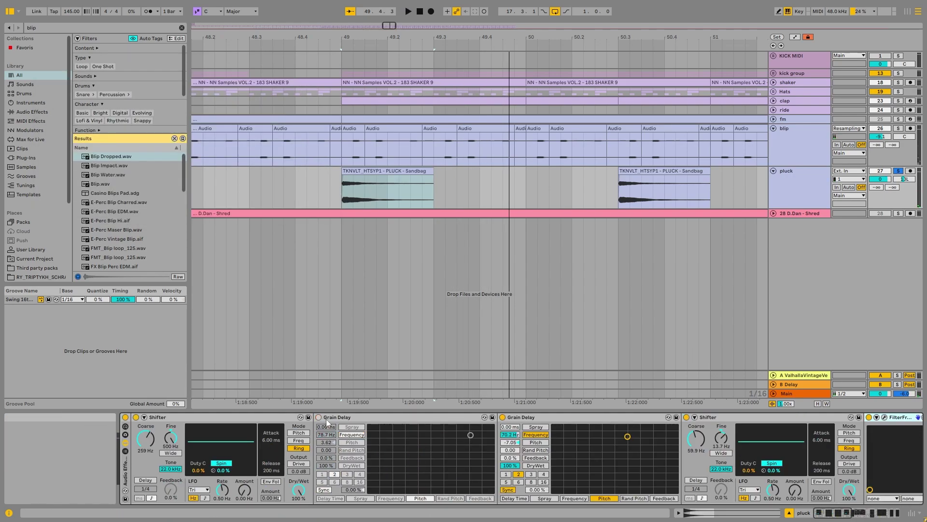
left_click(503, 417)
left_click(319, 417)
key("space")
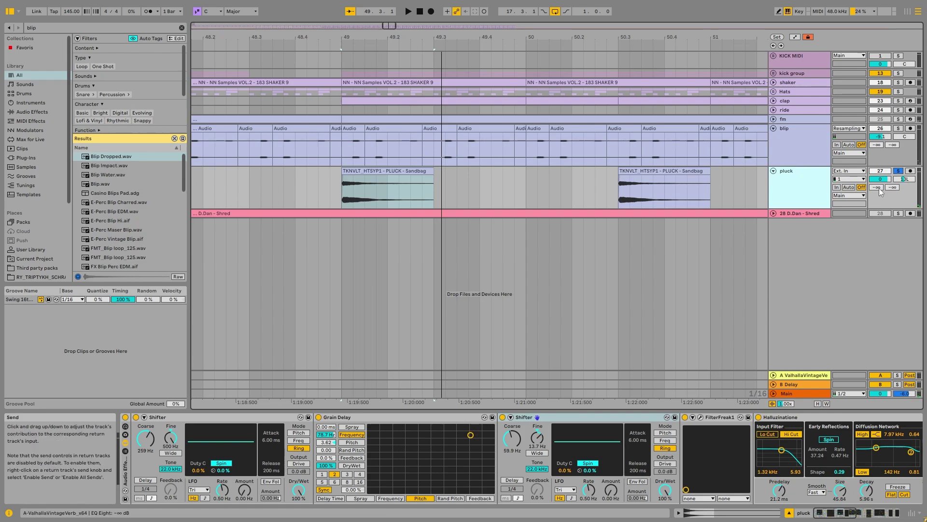
Fold the pluck and blip tracks, unsolo the pluck and return to the view of the whole arrangement.
left_click(774, 171)
left_click(774, 128)
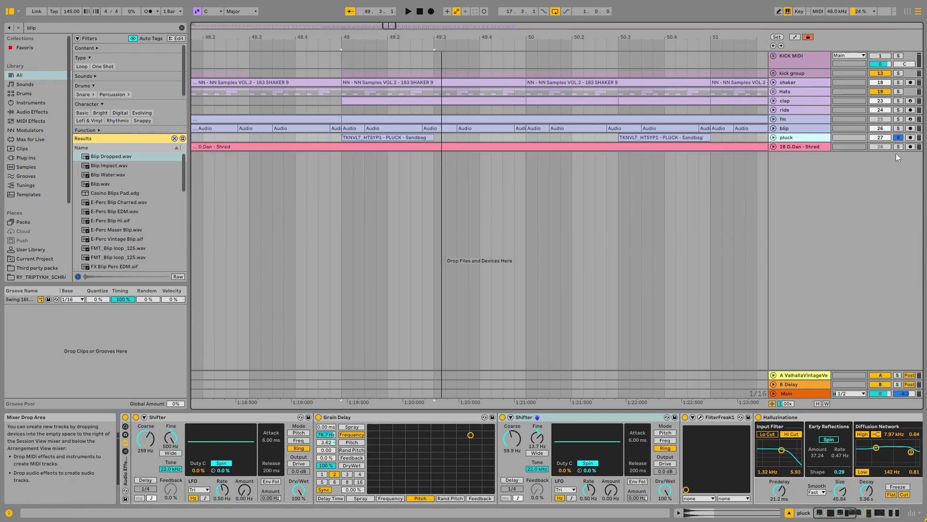
key("w")
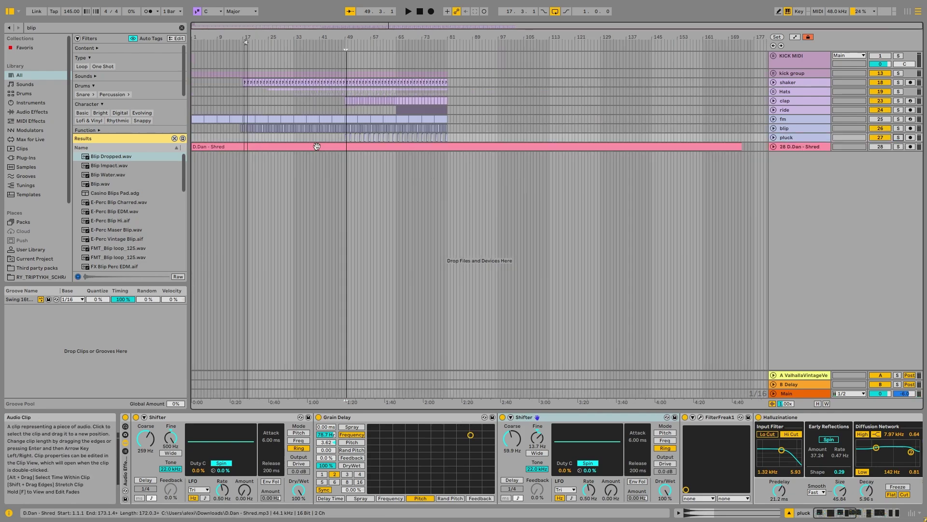
left_click(376, 217)
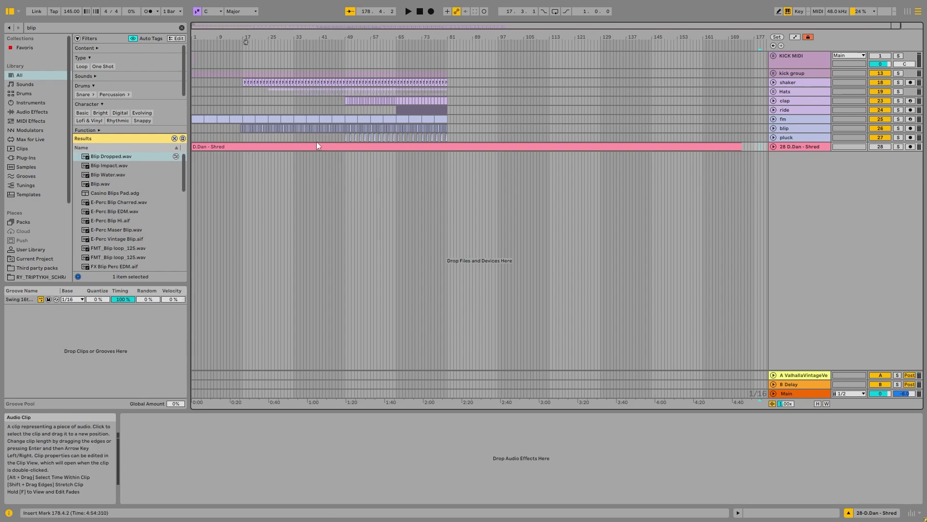
Set the loop to the four-bar fm clip starting at bar 33 and unfold the fm, blip and pluck tracks.
scroll(300, 142, "up", 5)
left_click(285, 120)
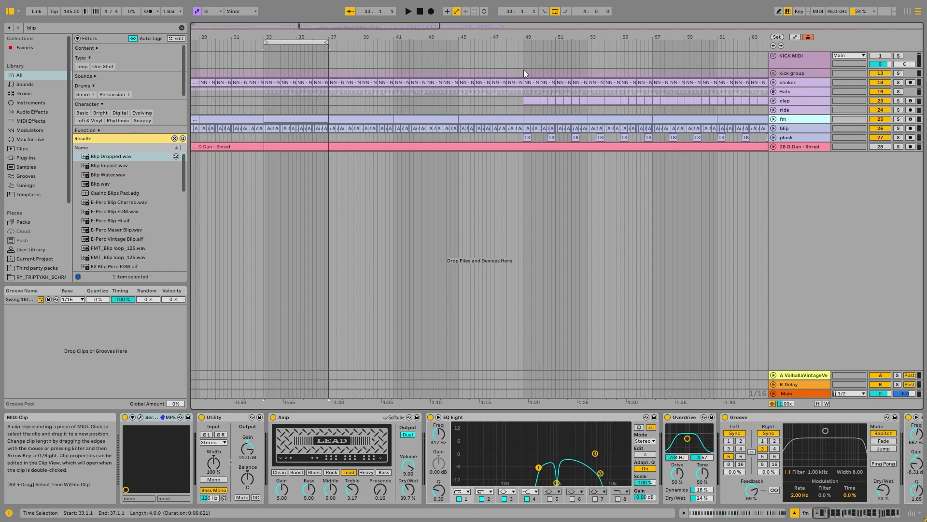
left_click(773, 120)
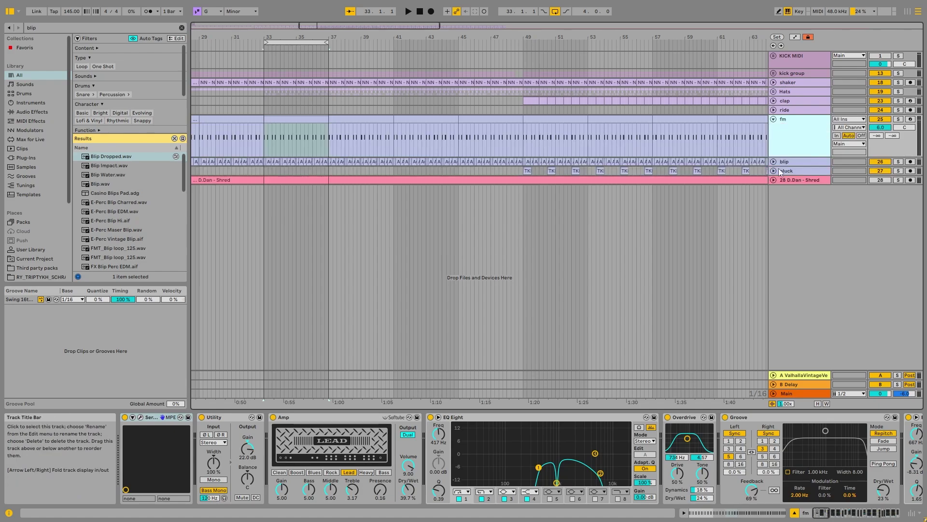
left_click(773, 161)
left_click(773, 204)
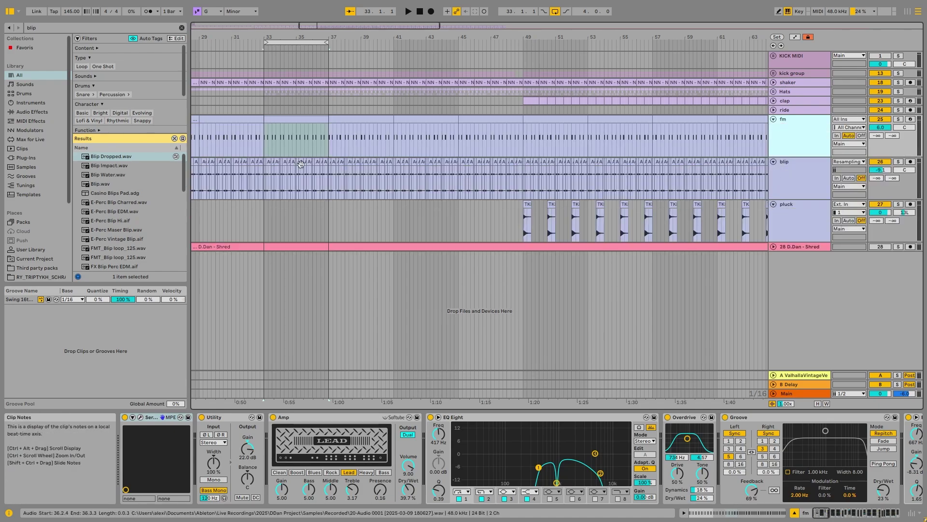
Solo the fm and blip tracks together and audition them from bar 33.
key("z")
left_click(897, 162)
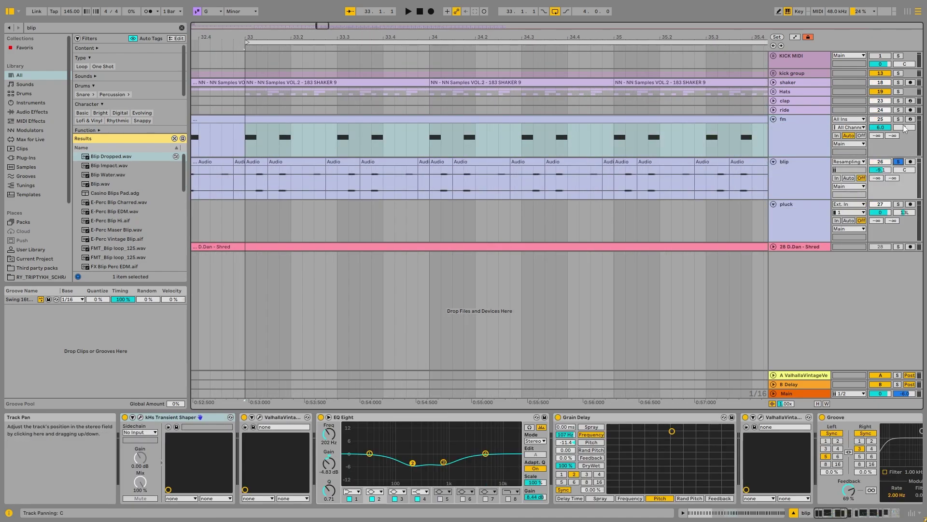
left_click(898, 119, "ctrl")
key("space")
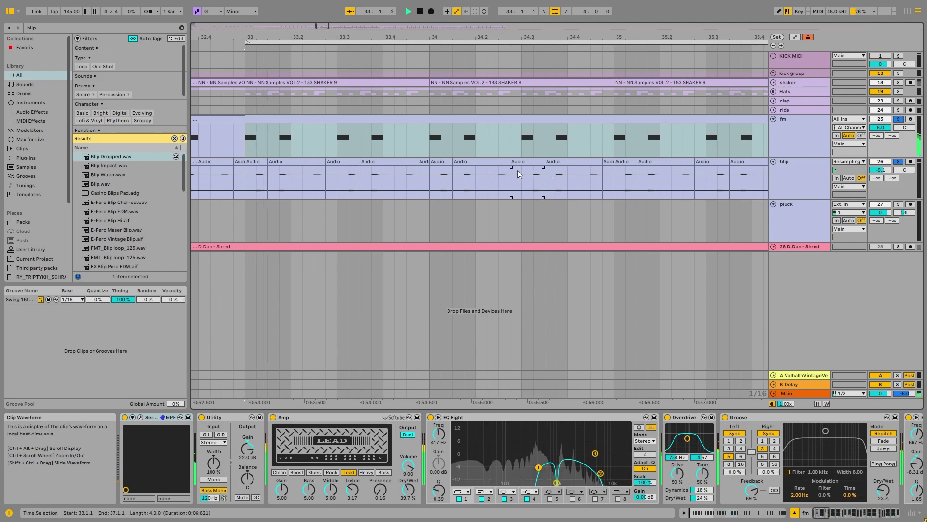
key("minus")
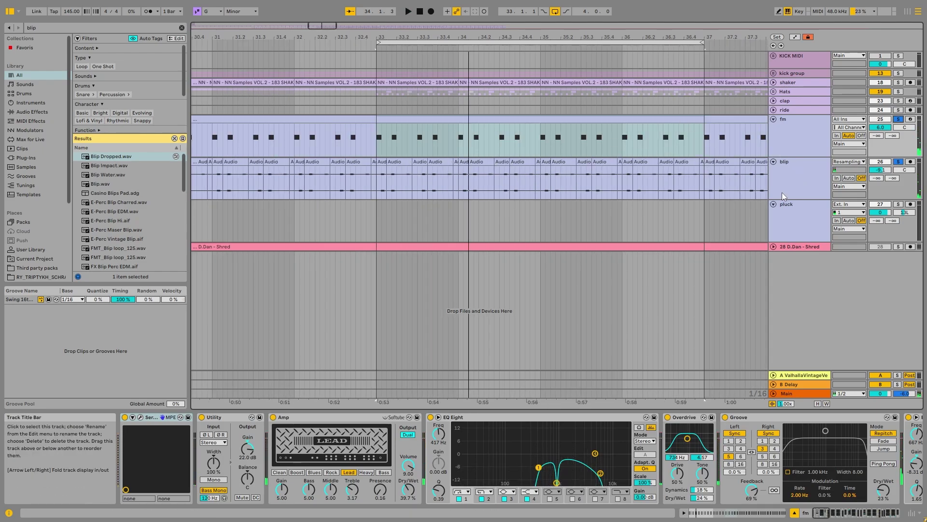
Solo the pluck as well and audition its clip pattern from bar 49, then select its second clip.
key("minus")
key("minus")
key("minus")
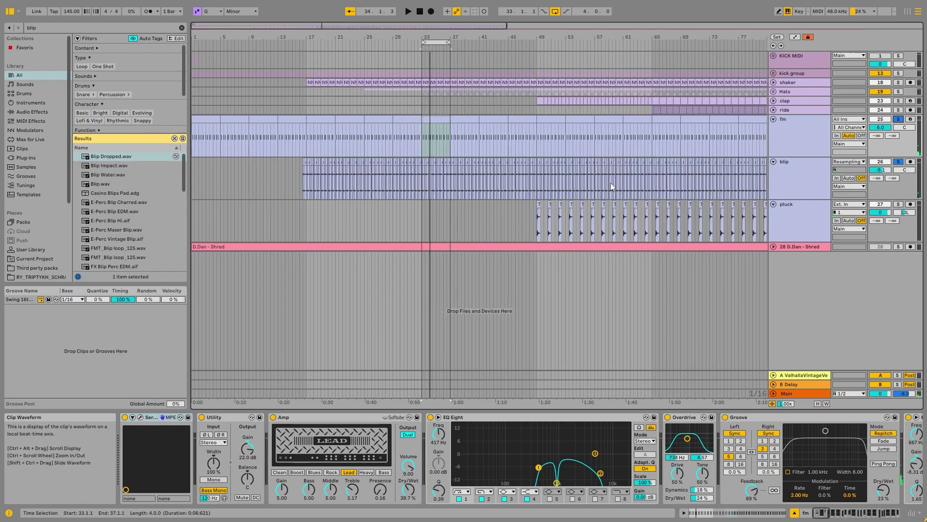
key("plus")
key("plus")
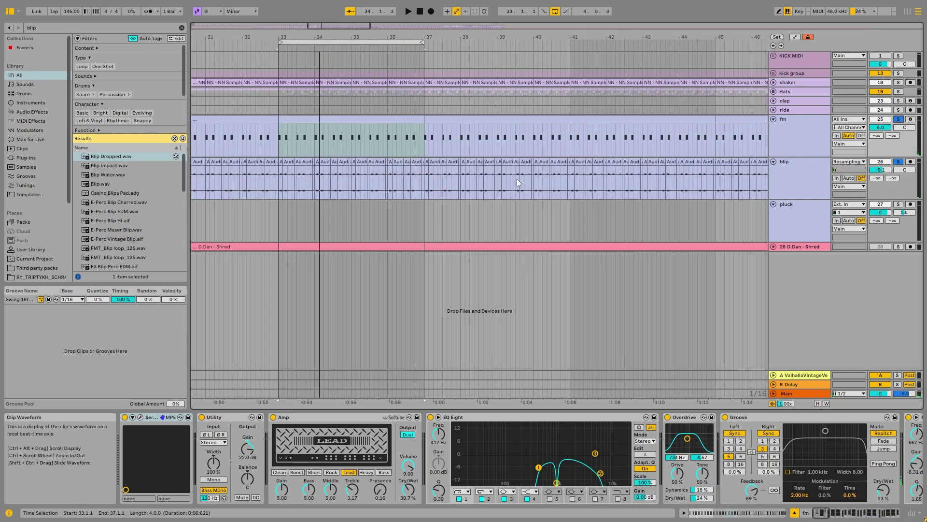
scroll(529, 202, "down", 3)
scroll(368, 203, "up", 2)
left_click(279, 204)
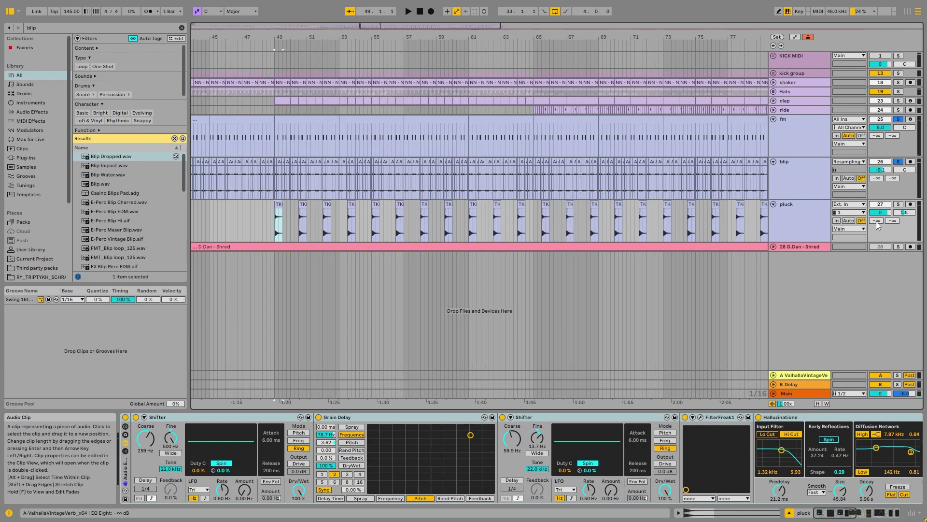
key("plus")
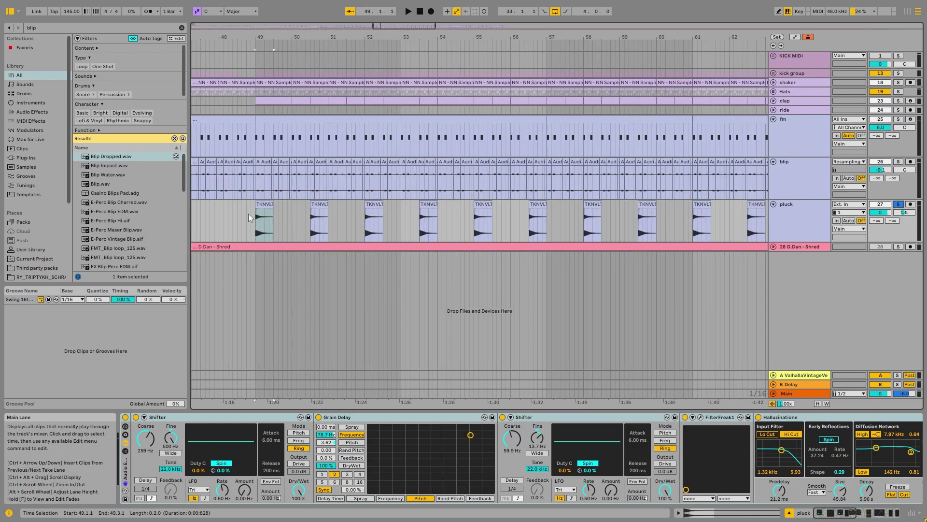
key("space")
left_click(323, 206)
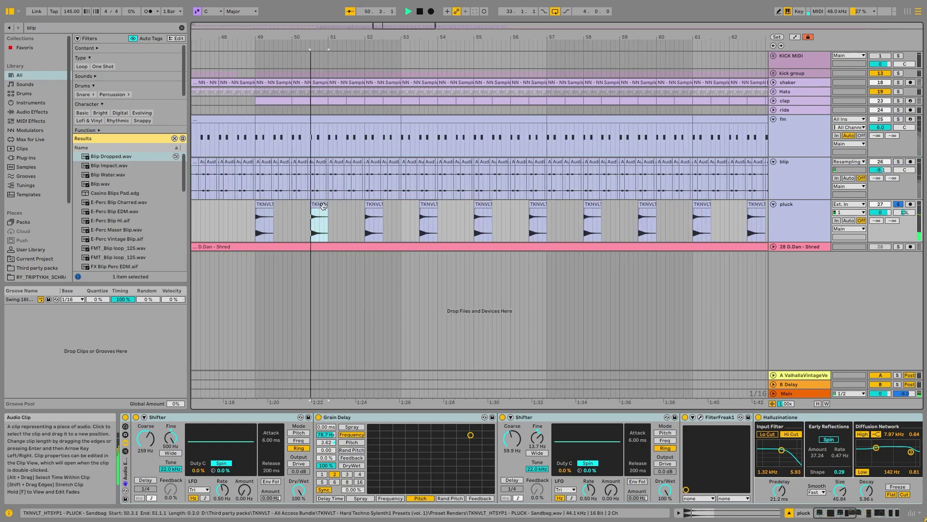
key("space")
Set the arrangement to a fixed grid of 1 Bar.
key("plus")
key("plus")
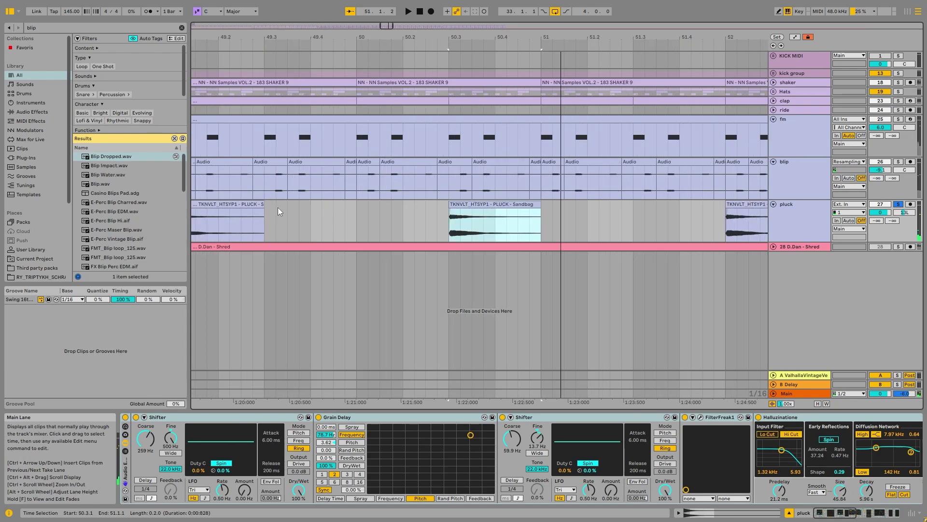
key("minus")
right_click(351, 205)
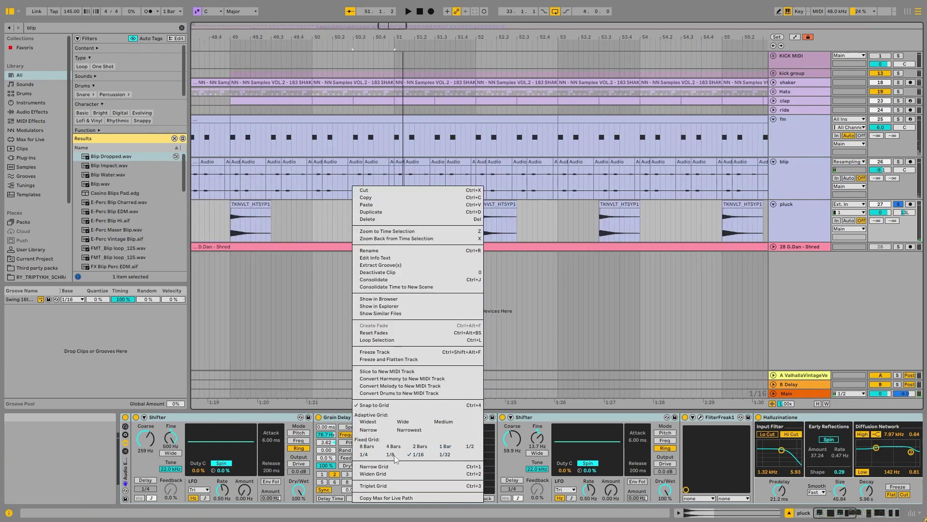
left_click(443, 448)
Mark out time ranges around the pluck clips, up to bars 49 to 57, to examine their spacing against the bars.
left_click_drag(286, 217, 330, 217)
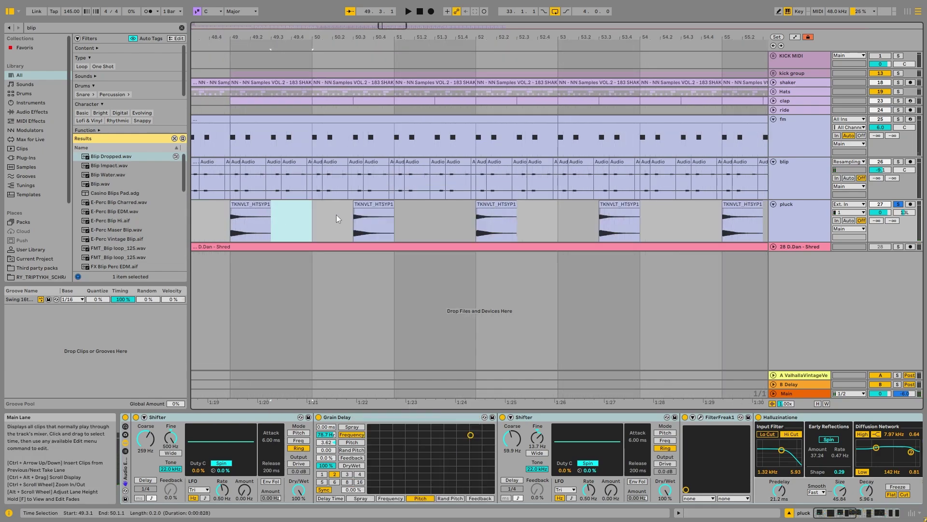
key("minus")
left_click_drag(390, 207, 320, 198)
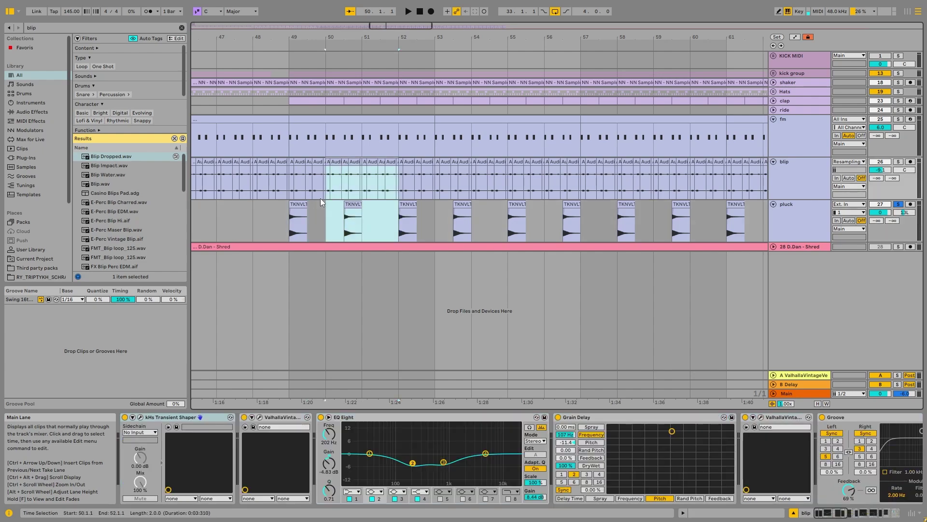
left_click(300, 204)
scroll(405, 218, "down", 3)
scroll(434, 204, "up", 3)
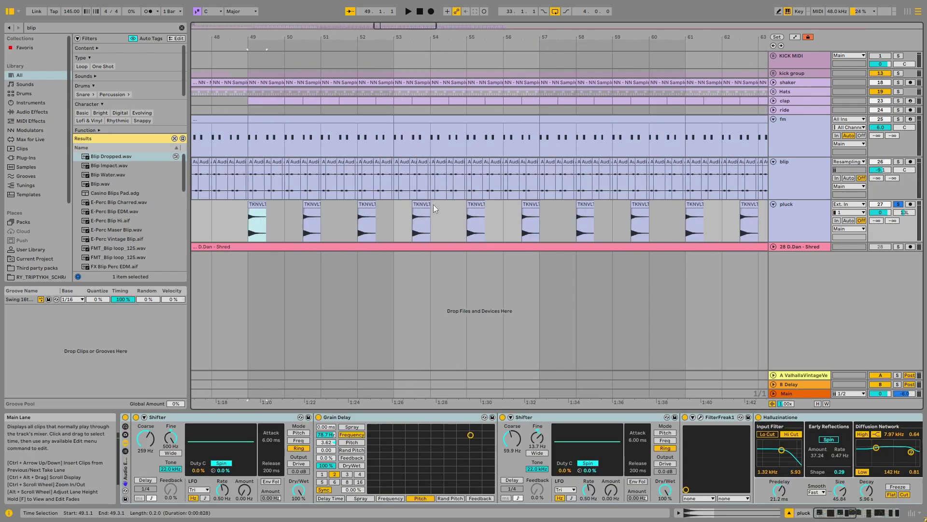
left_click_drag(546, 207, 256, 206)
scroll(356, 213, "down", 5)
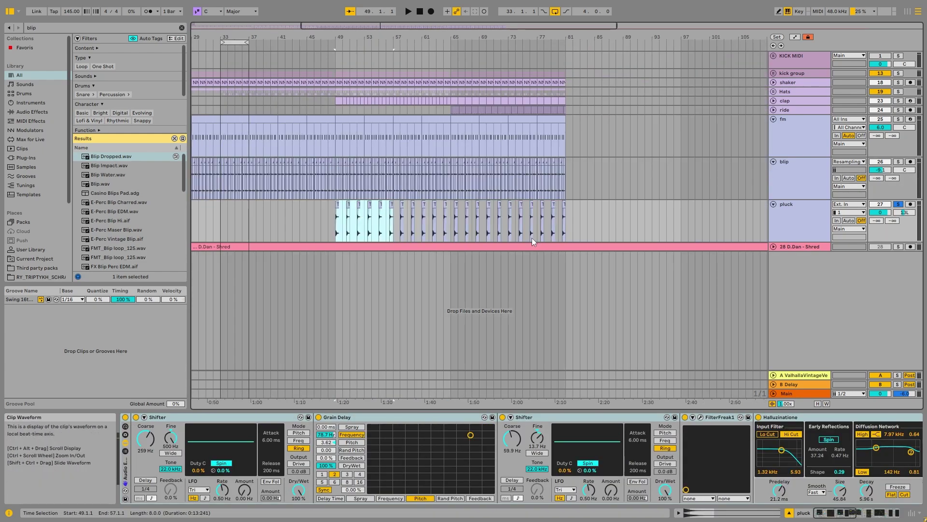
Fold the blip, pluck and fm tracks again.
left_click(806, 215)
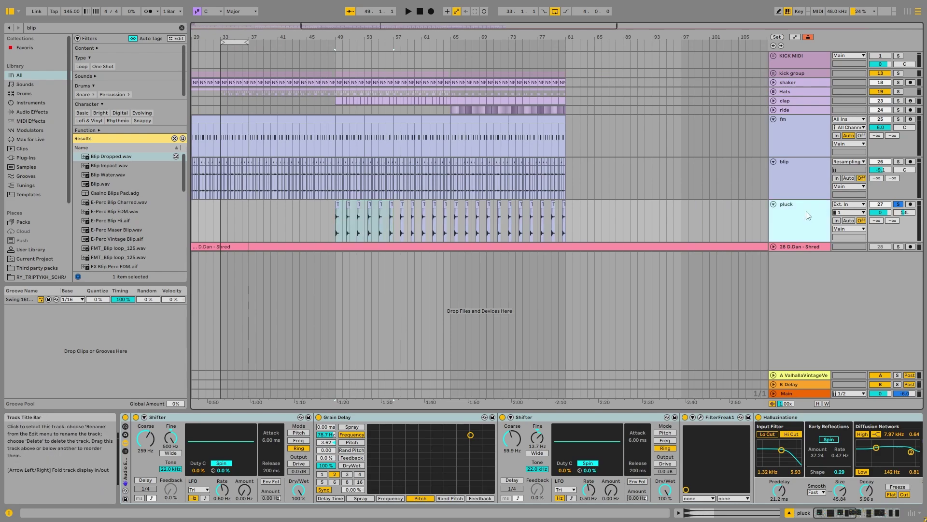
left_click(774, 162)
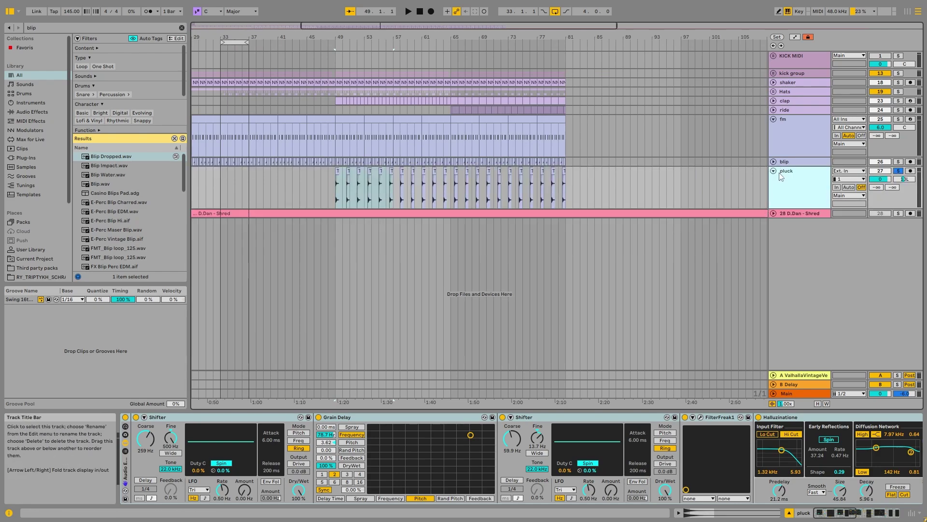
left_click(773, 170)
left_click(782, 130)
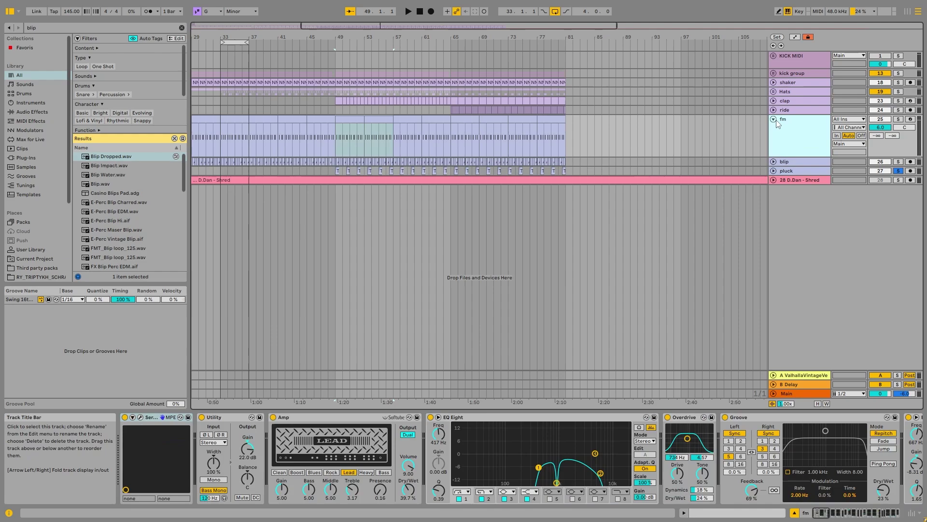
left_click(774, 120)
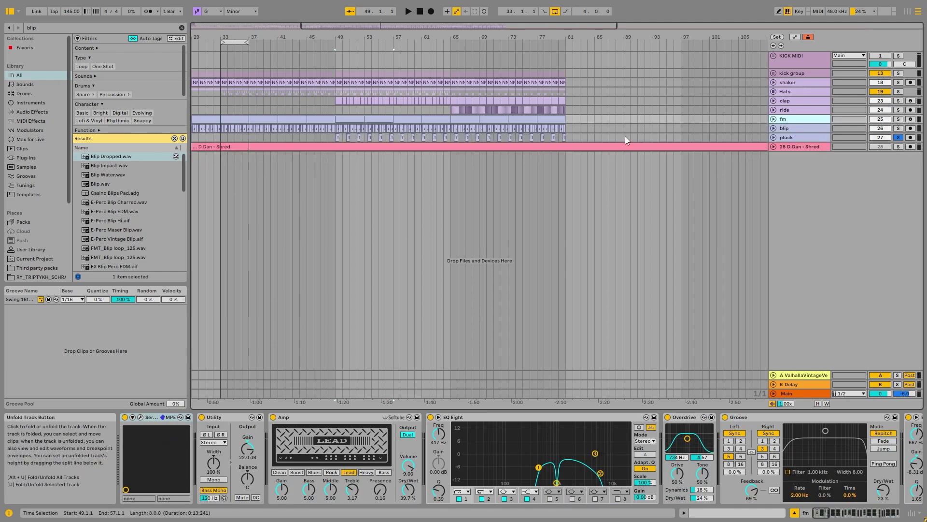
Select bars 49 to 53 on the blip track, view the whole arrangement and select the loop brace at bar 33.
left_click(357, 128)
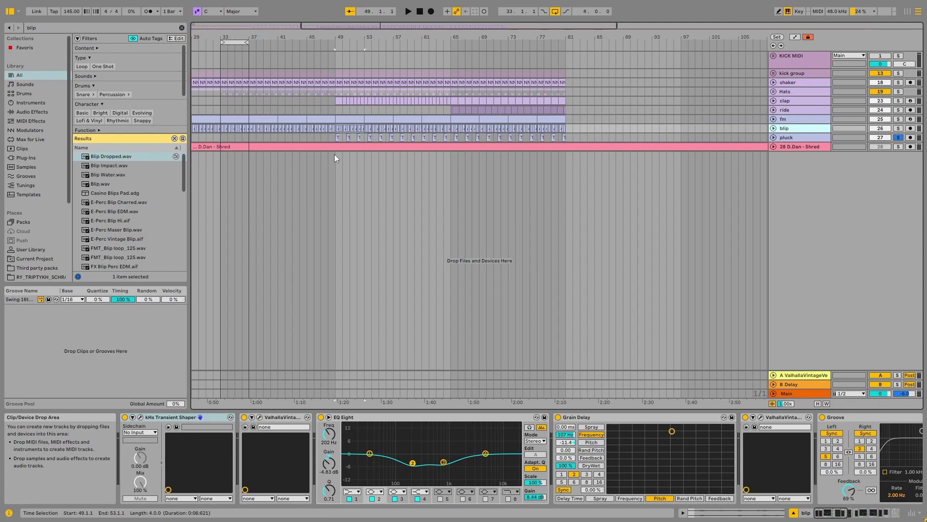
scroll(335, 136, "down", 3)
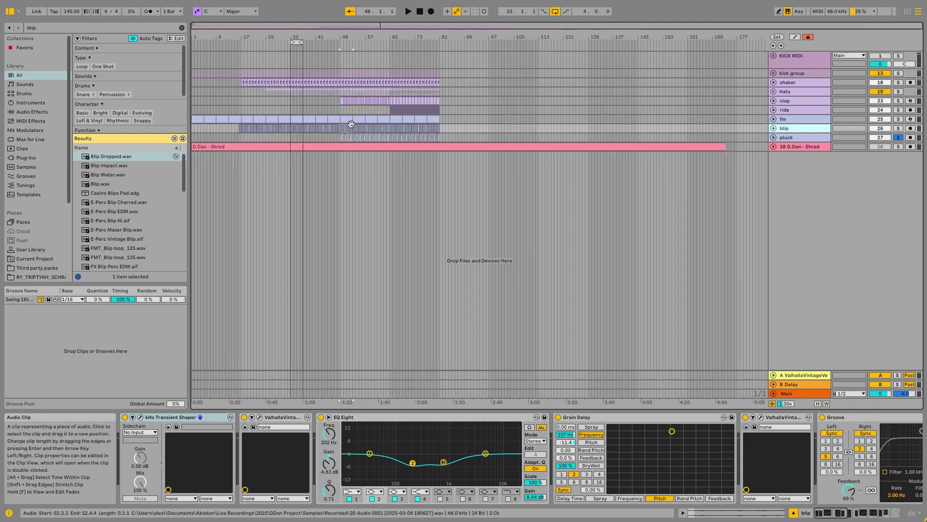
right_click(293, 40)
left_click(307, 47)
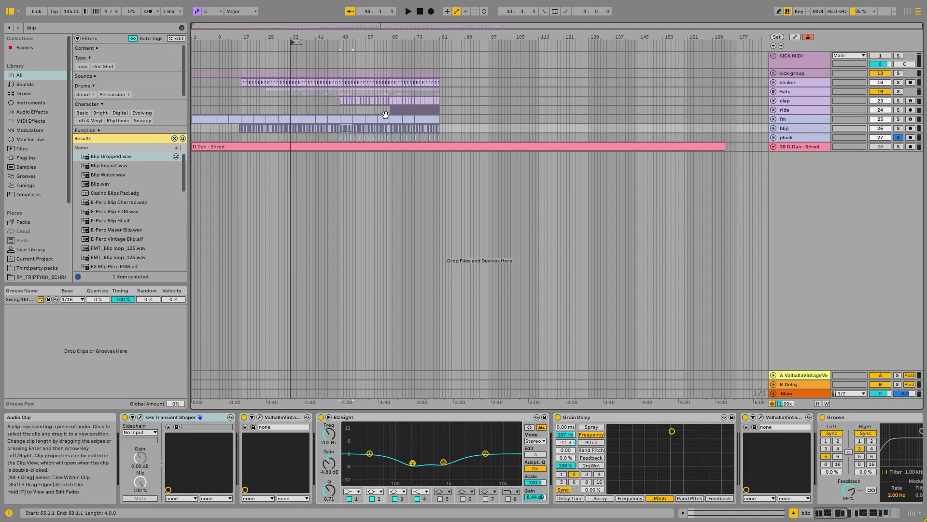
Bring up the device chains of the fm, blip and pluck tracks in turn.
left_click(790, 137)
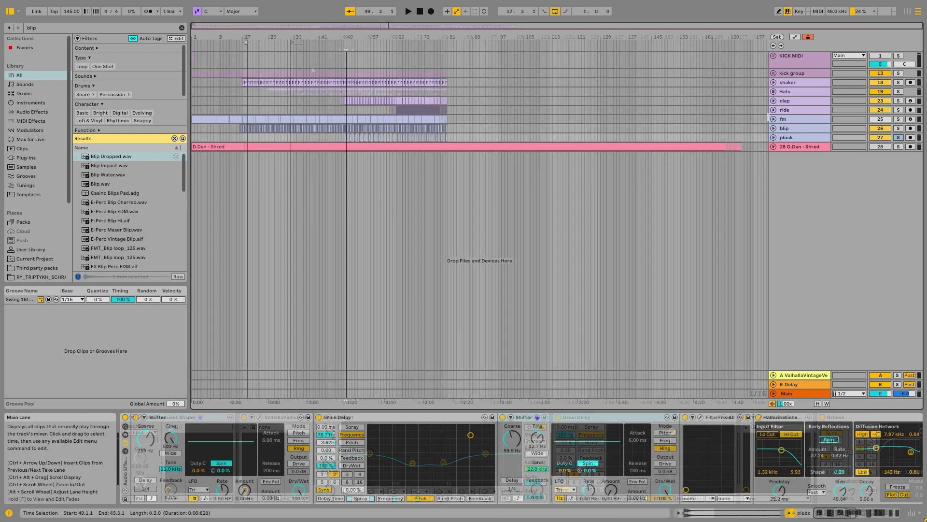
left_click(804, 126)
left_click(806, 119)
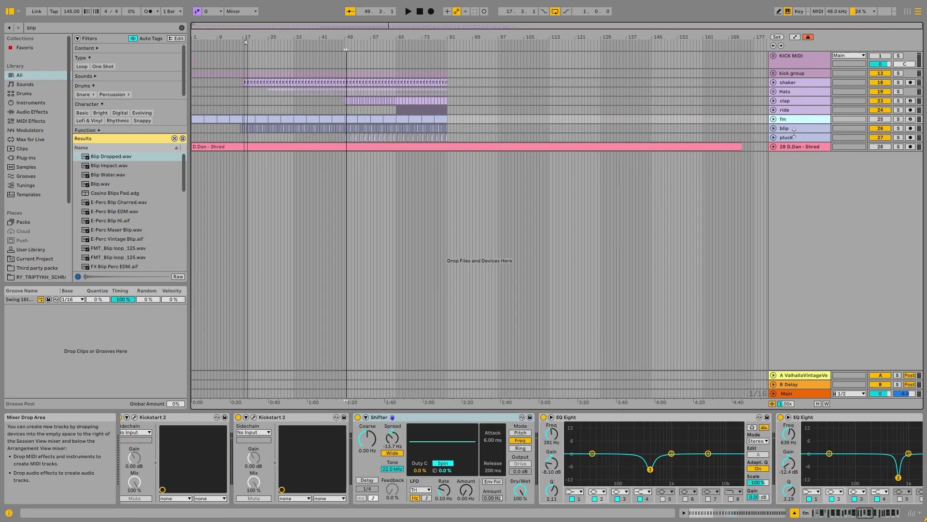
left_click(794, 129)
left_click(791, 136)
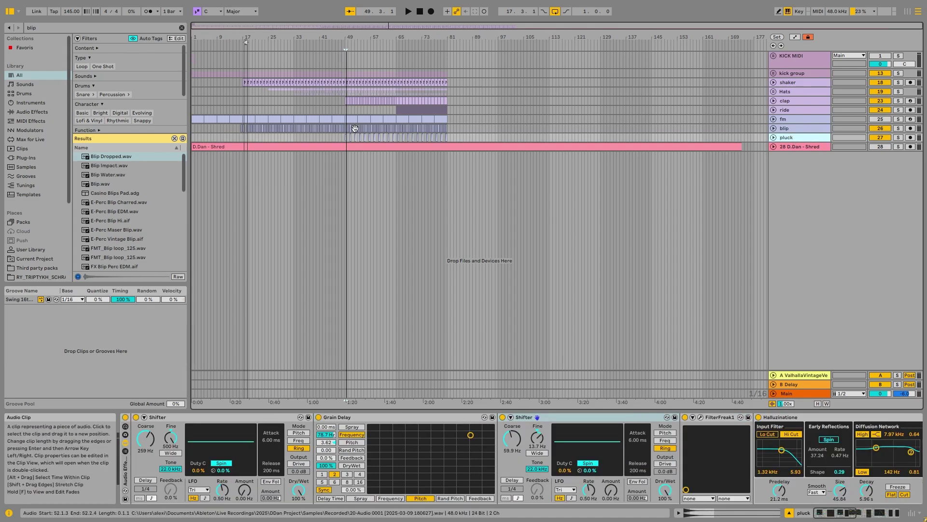